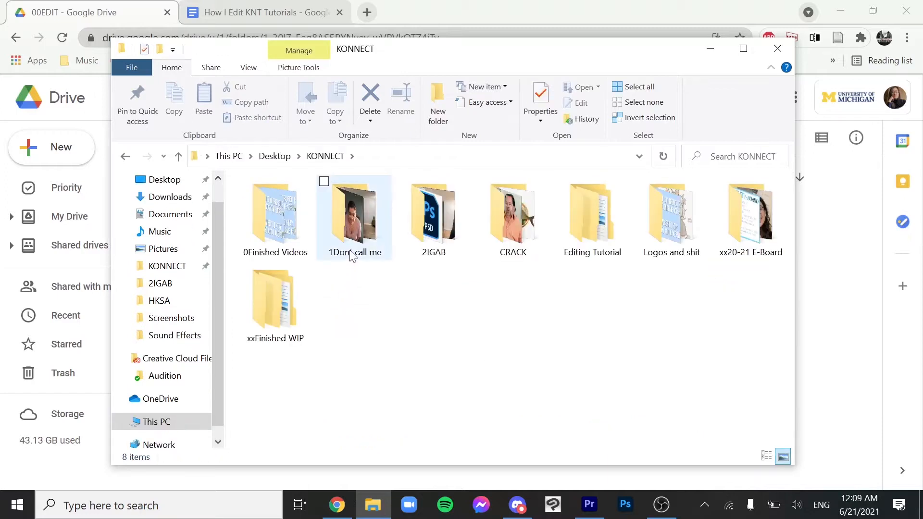
Step: Open the 2IGAB folder inside the KONNECT folder
{"action": "mouse_move", "coordinate": [349, 264]}
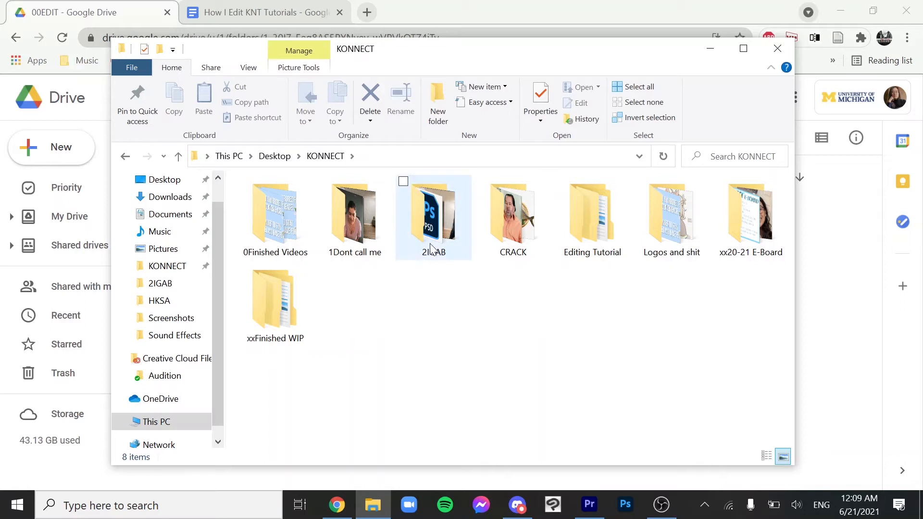
{"action": "mouse_move", "coordinate": [429, 236]}
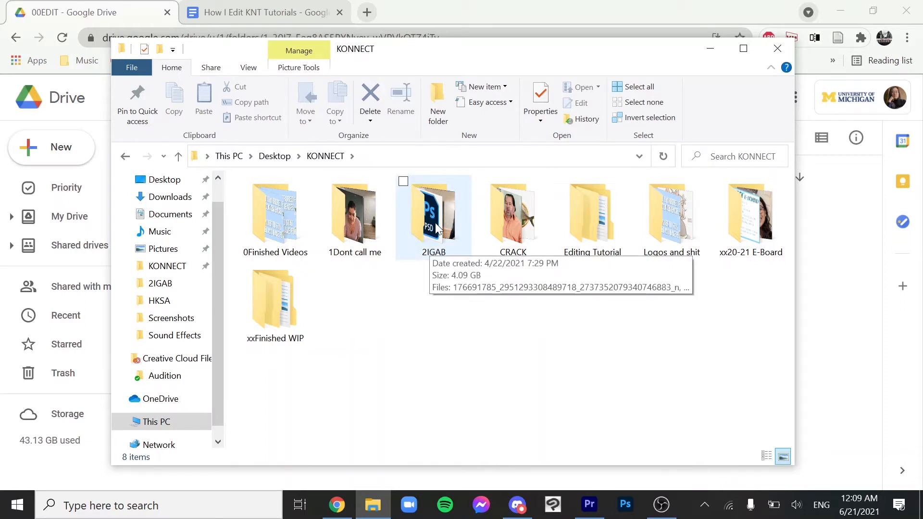
{"action": "double_click", "coordinate": [442, 229]}
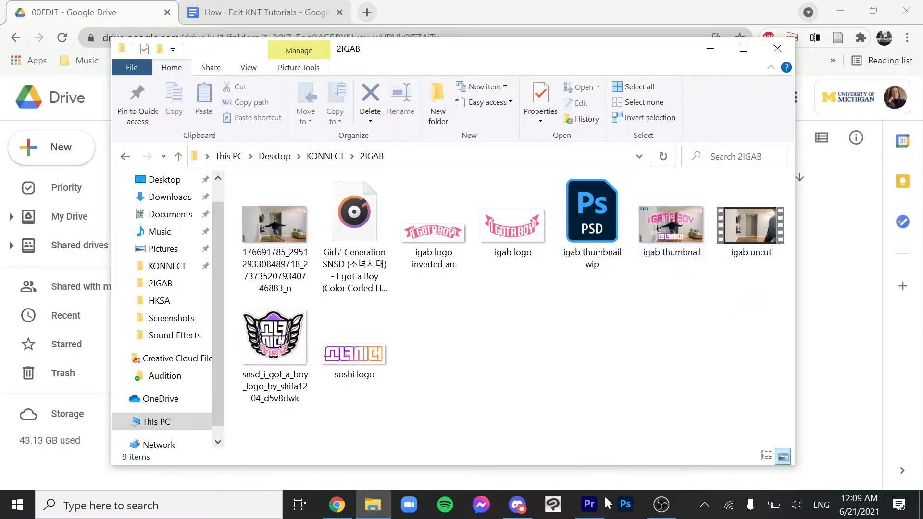
Step: Switch to Premiere Pro, create a project named "[KNT] SNSD IGAB Tutorial" and widen its Source monitor
{"action": "mouse_move", "coordinate": [599, 515]}
{"action": "left_click", "coordinate": [592, 447]}
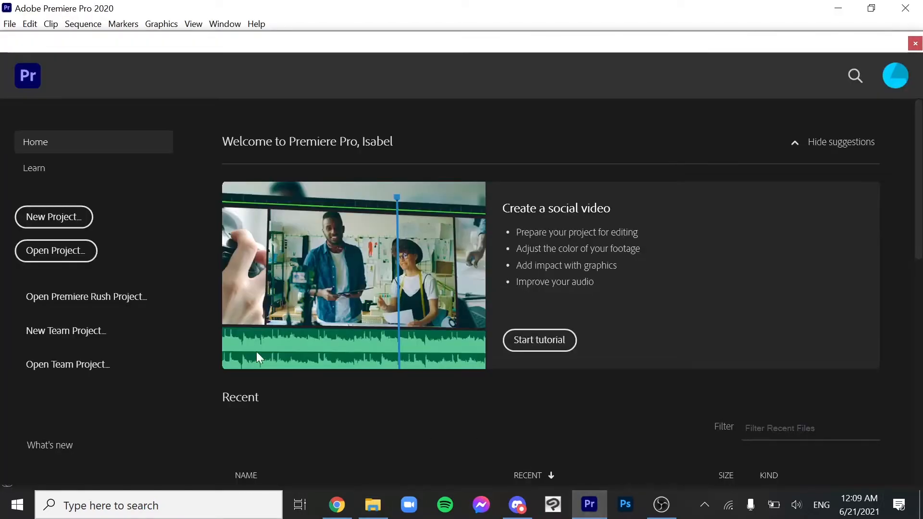
{"action": "left_click", "coordinate": [80, 226]}
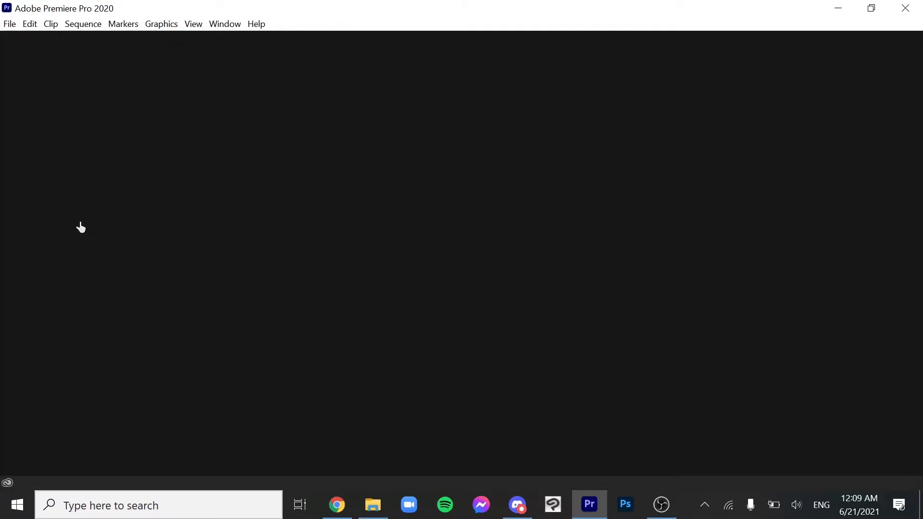
{"action": "type", "text": "[KNT] SNSD"}
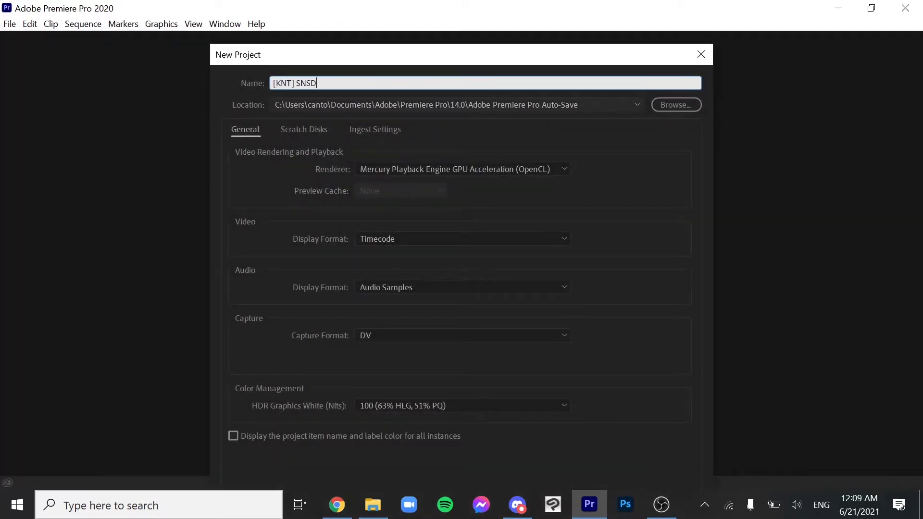
{"action": "type", "text": " IGAB Tutorial"}
{"action": "key", "text": "Return"}
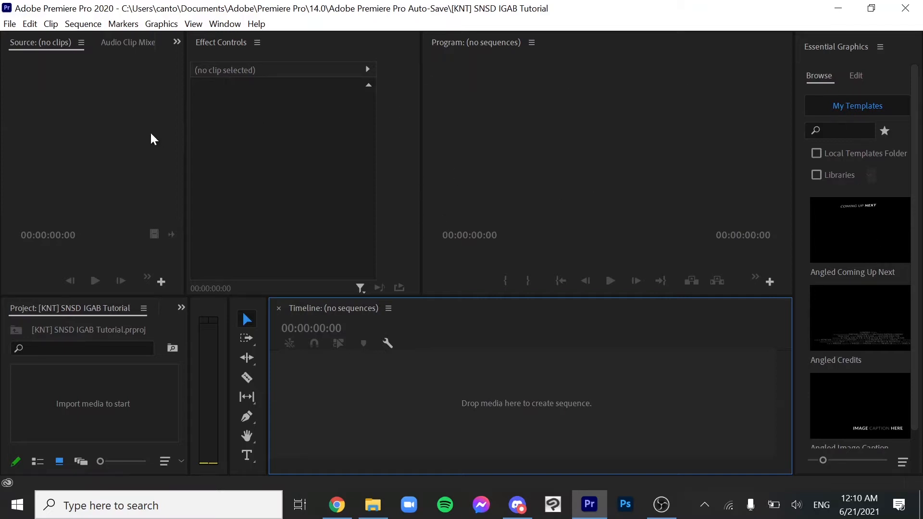
{"action": "left_click_drag", "start_coordinate": [185, 135], "coordinate": [241, 172]}
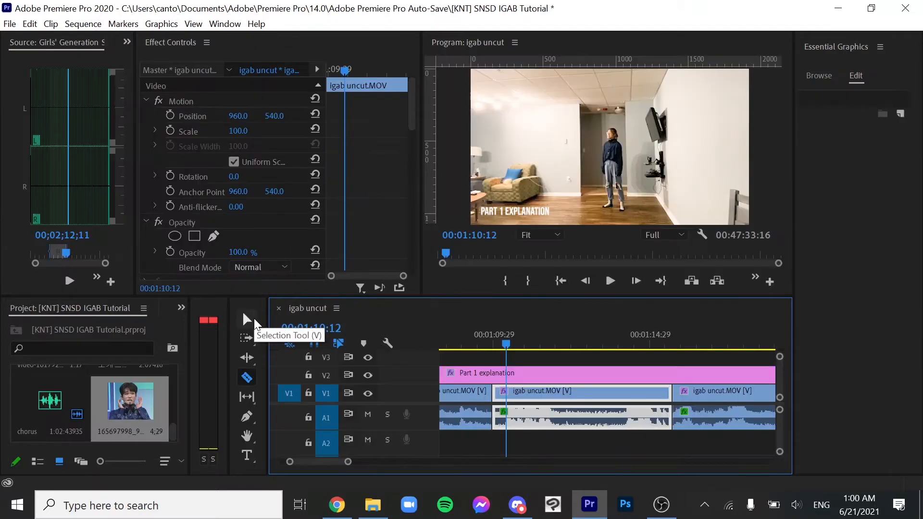
Step: Activate the Razor tool, then hide the V1 video track and show it again
{"action": "left_click", "coordinate": [248, 380]}
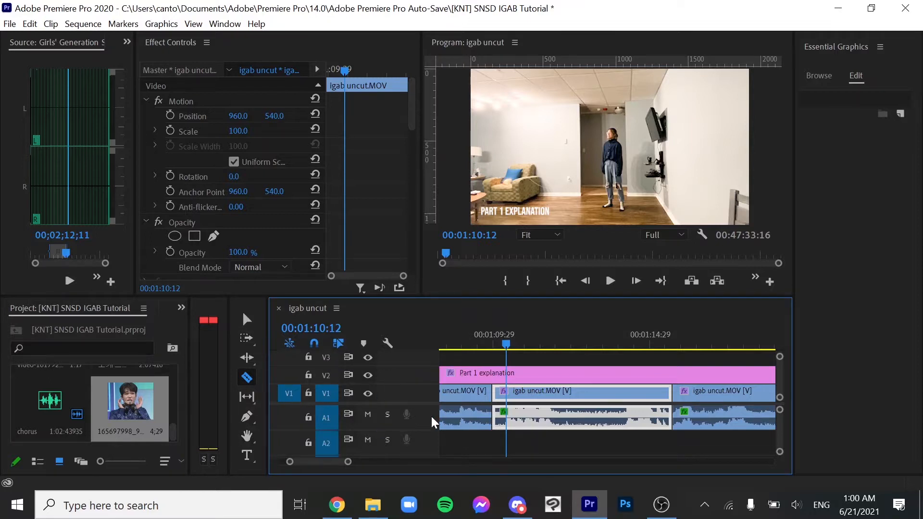
{"action": "left_click", "coordinate": [368, 394]}
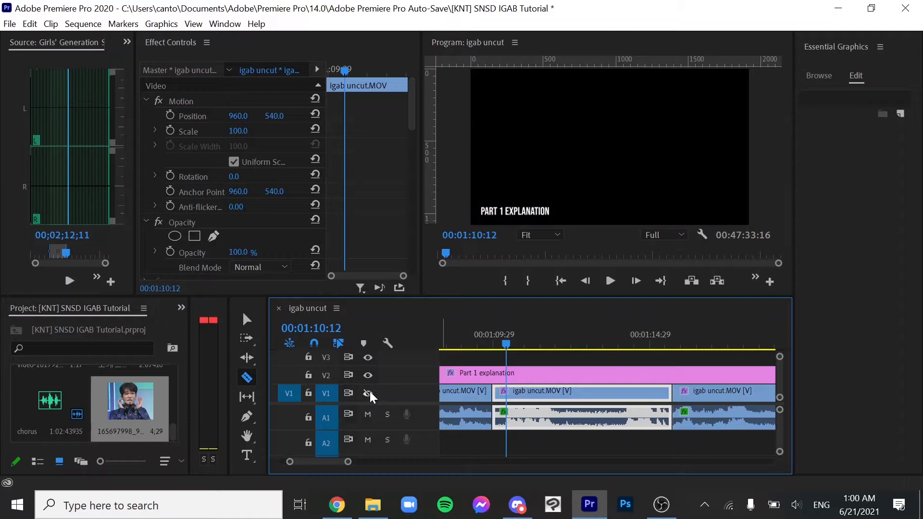
{"action": "left_click", "coordinate": [368, 394]}
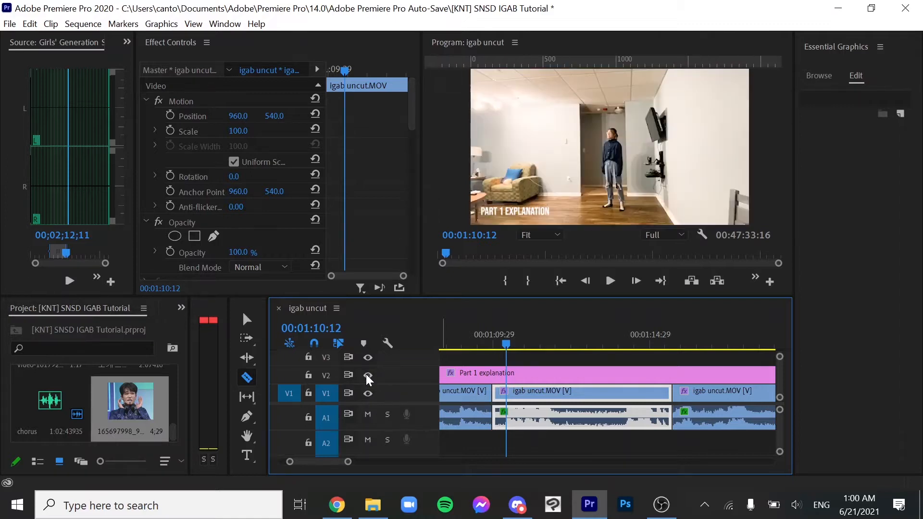
Step: Mute and unmute the A1 audio track, and switch its solo on and off again
{"action": "left_click", "coordinate": [372, 416]}
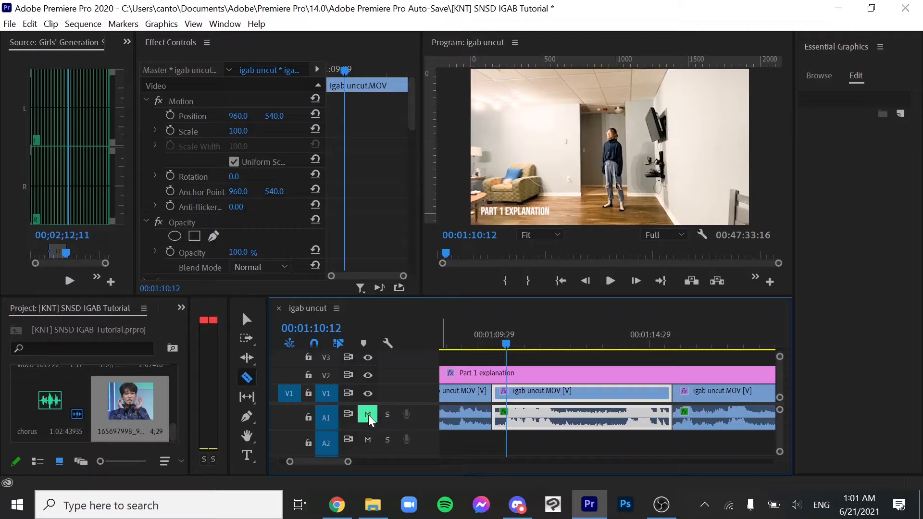
{"action": "left_click", "coordinate": [373, 416]}
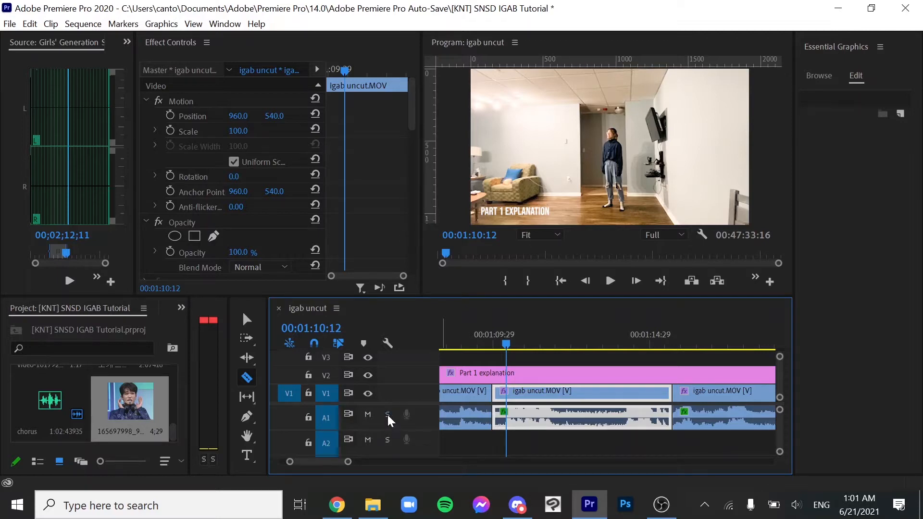
{"action": "left_click", "coordinate": [387, 417]}
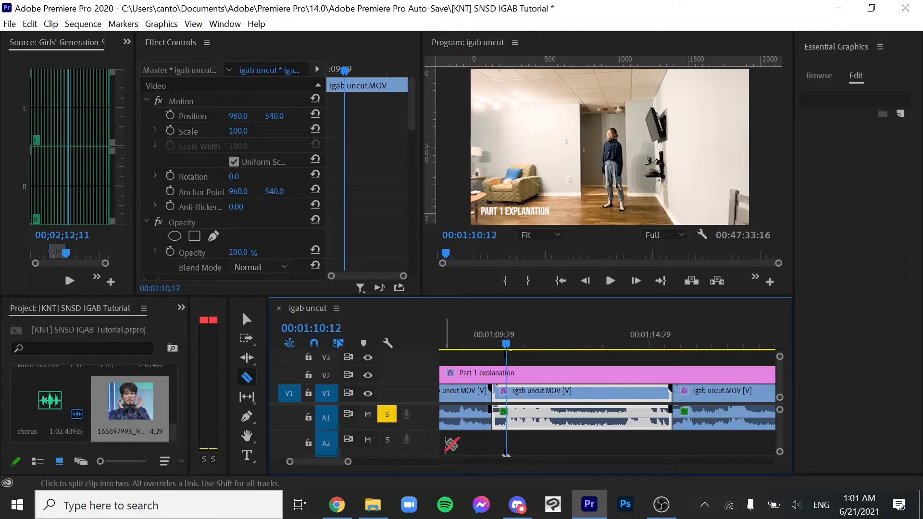
{"action": "left_click", "coordinate": [387, 416]}
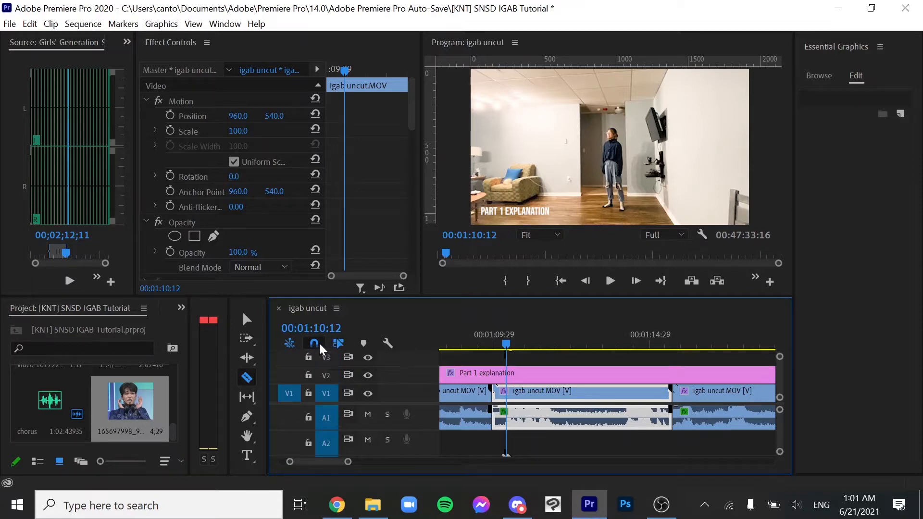
Step: Try trimming the end of the Part 1 explanation title on V2 both with snapping on and with snapping off
{"action": "left_click_drag", "start_coordinate": [348, 462], "coordinate": [351, 462]}
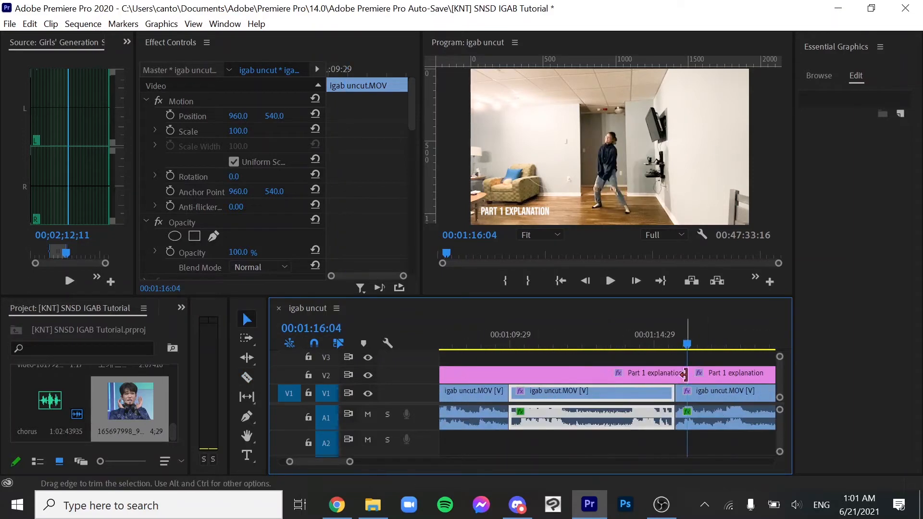
{"action": "mouse_move", "coordinate": [696, 377]}
{"action": "left_mouse_down"}
{"action": "mouse_move", "coordinate": [671, 373]}
{"action": "mouse_move", "coordinate": [685, 375]}
{"action": "left_mouse_up"}
{"action": "left_click", "coordinate": [673, 377]}
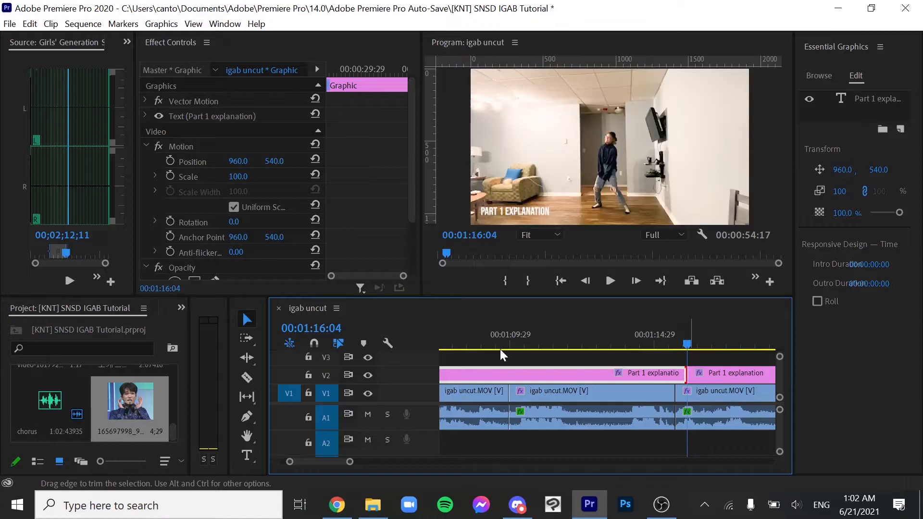
{"action": "left_click", "coordinate": [314, 344]}
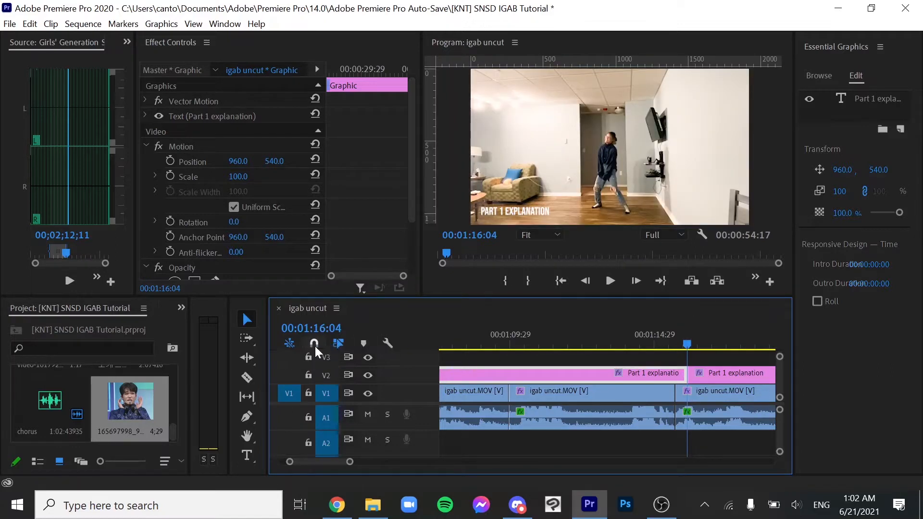
{"action": "left_click_drag", "start_coordinate": [678, 376], "coordinate": [690, 375]}
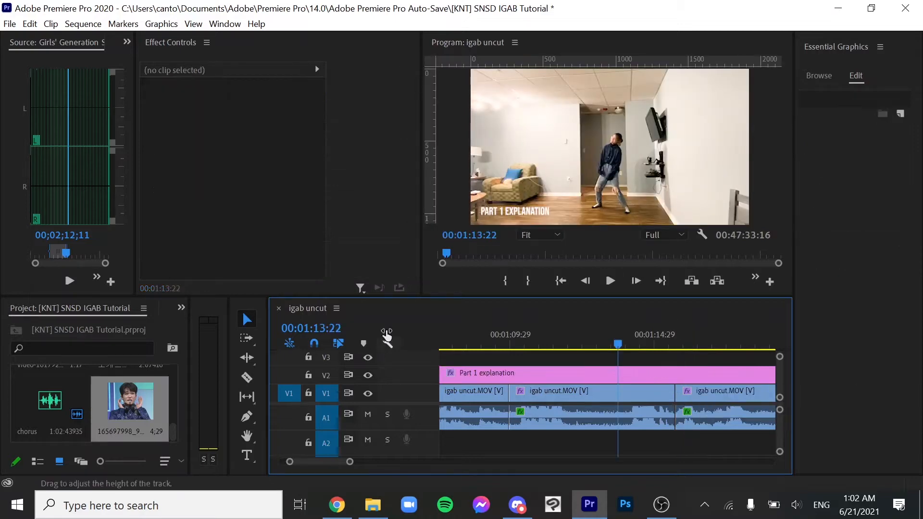
Step: Add markers at 00:01:13:22 to the sequence and the Part 1 explanation title, and undo both
{"action": "left_click", "coordinate": [364, 343]}
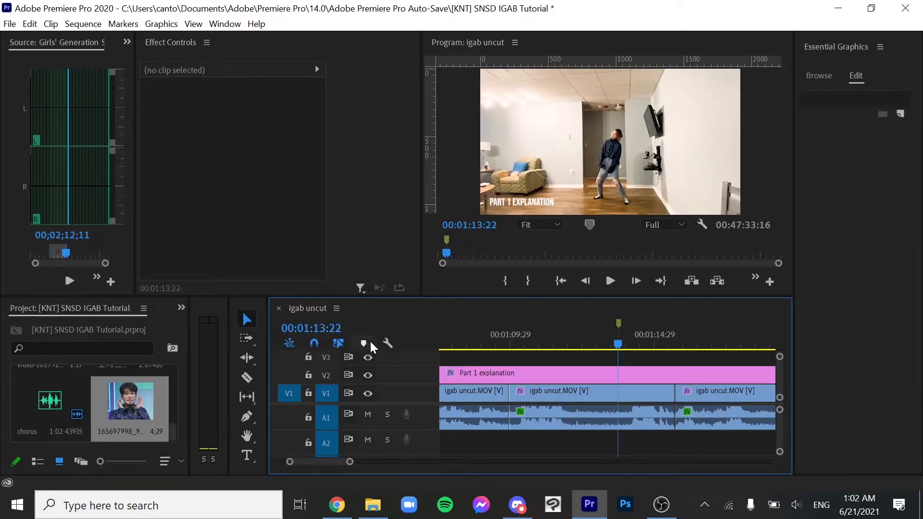
{"action": "left_click", "coordinate": [608, 381]}
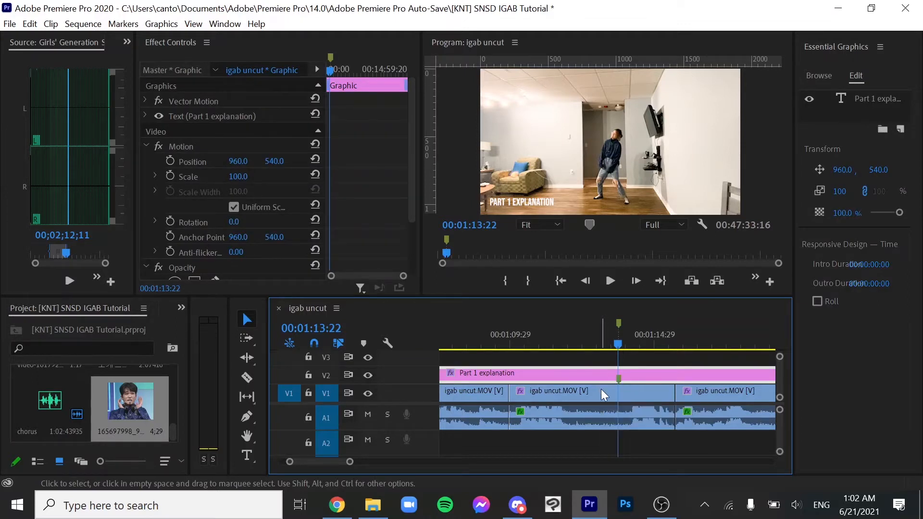
{"action": "left_click_drag", "start_coordinate": [618, 379], "coordinate": [644, 379]}
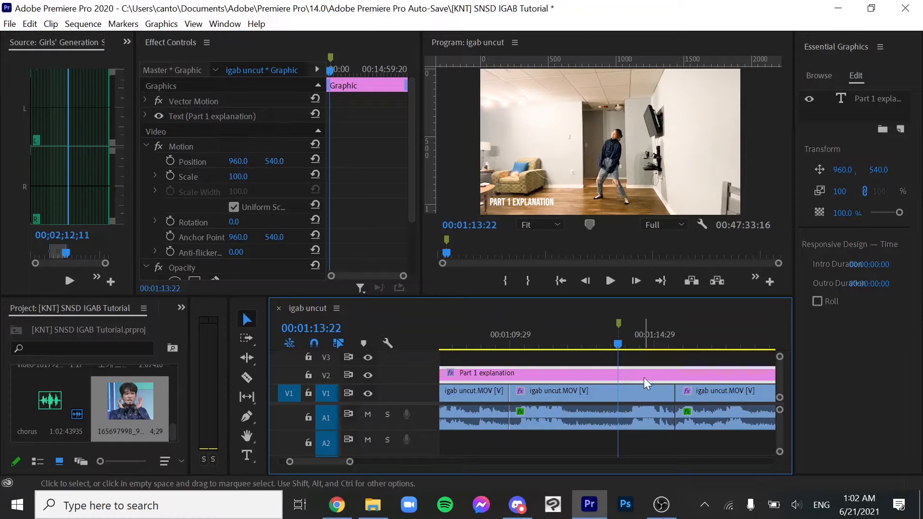
{"action": "double_click", "coordinate": [617, 325]}
{"action": "key", "text": "ctrl+z"}
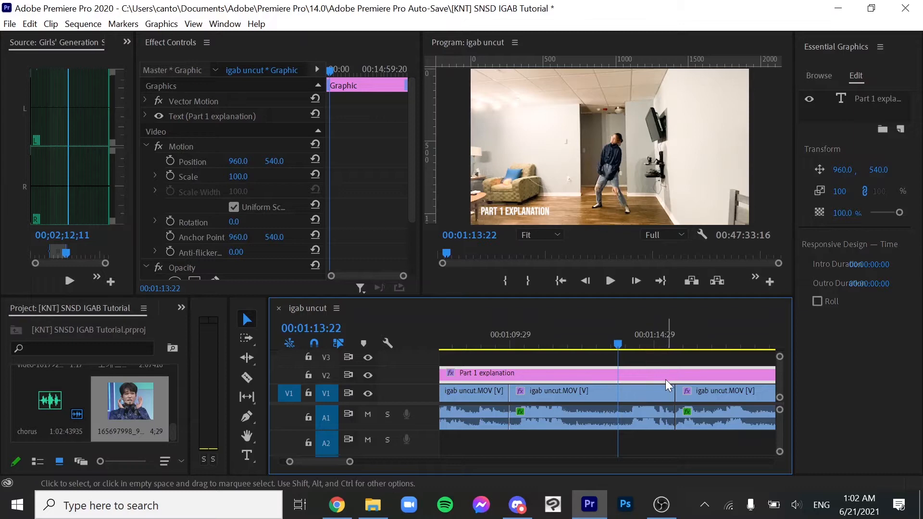
{"action": "left_click_drag", "start_coordinate": [663, 337], "coordinate": [660, 339]}
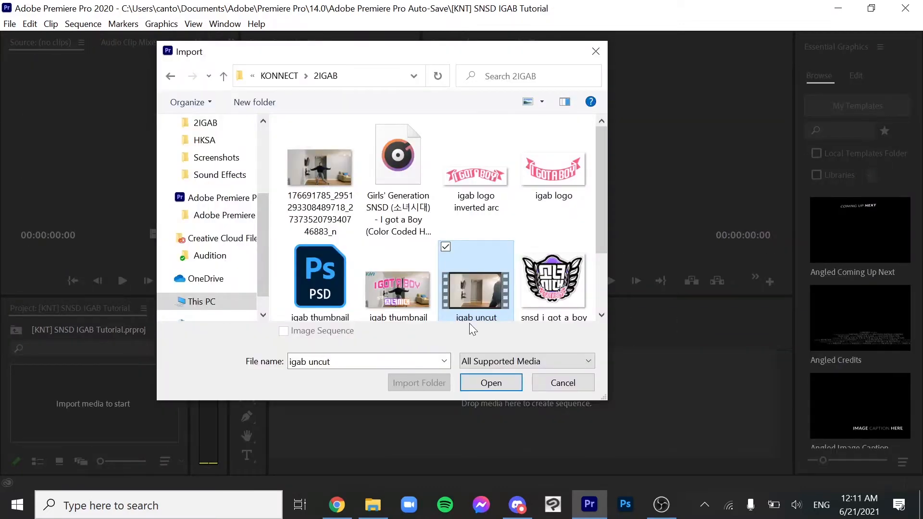
Step: Import the igab uncut video from the 2IGAB folder into the project
{"action": "scroll", "coordinate": [464, 266], "scroll_direction": "down", "scroll_amount": 1}
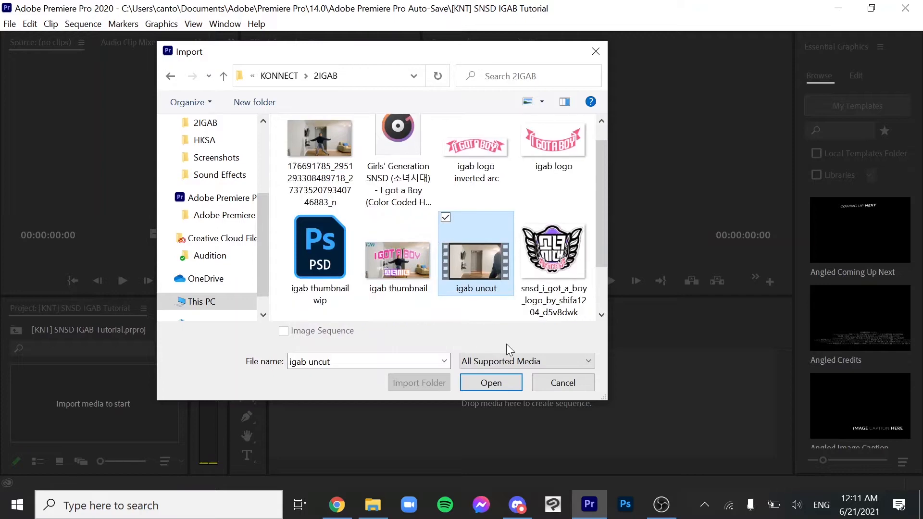
{"action": "left_click", "coordinate": [508, 381]}
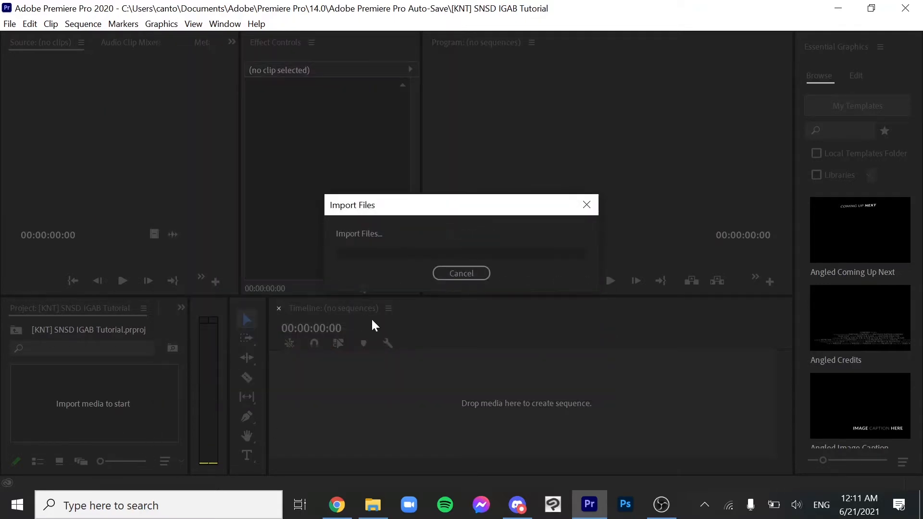
Step: Import the tutorial intro and youtube ending screen remaster images from the logos folder inside KONNECT
{"action": "right_click", "coordinate": [150, 335]}
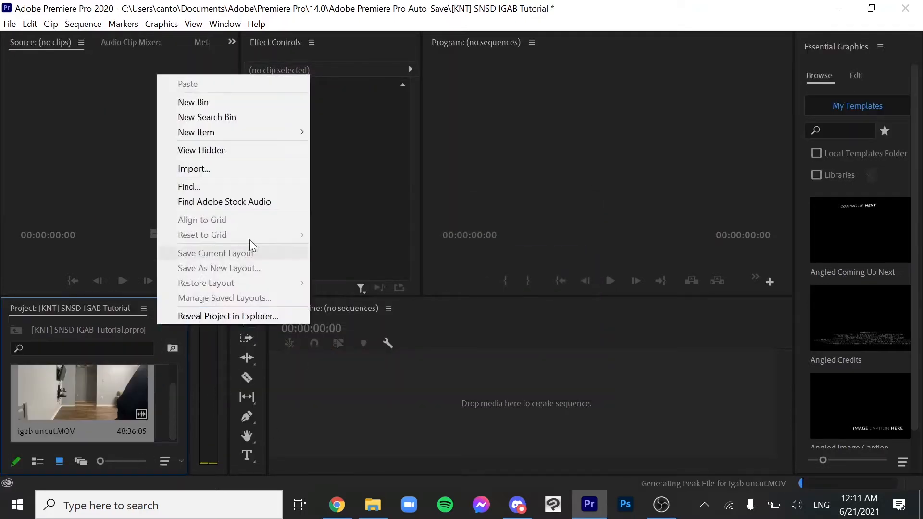
{"action": "left_click", "coordinate": [239, 167]}
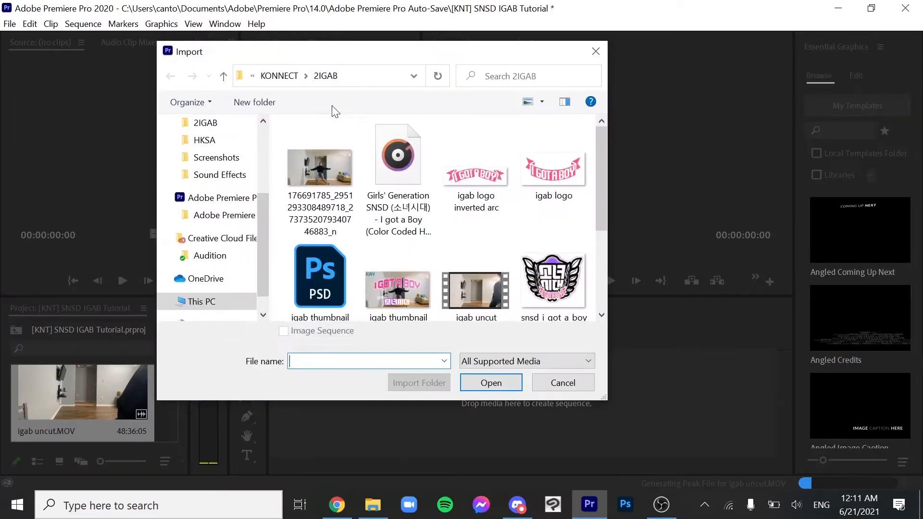
{"action": "left_click", "coordinate": [283, 75]}
{"action": "double_click", "coordinate": [350, 169]}
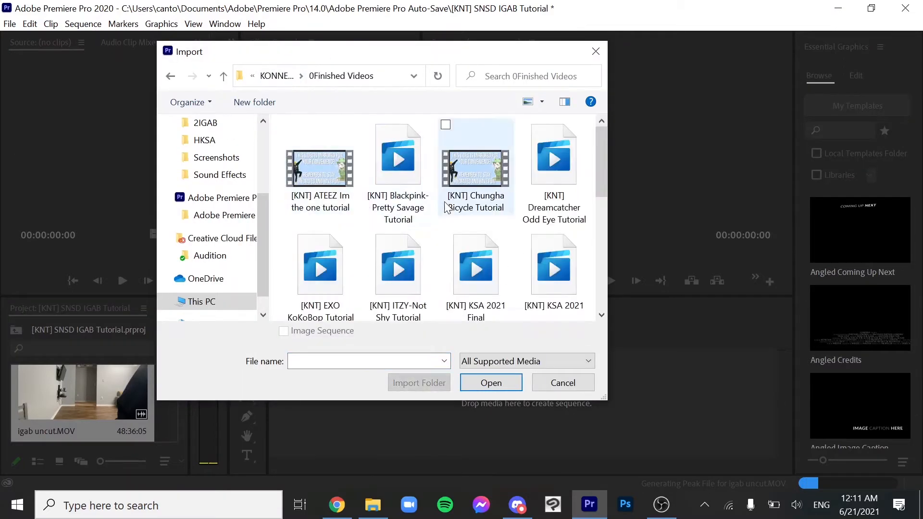
{"action": "scroll", "coordinate": [476, 168], "scroll_direction": "down", "scroll_amount": 3}
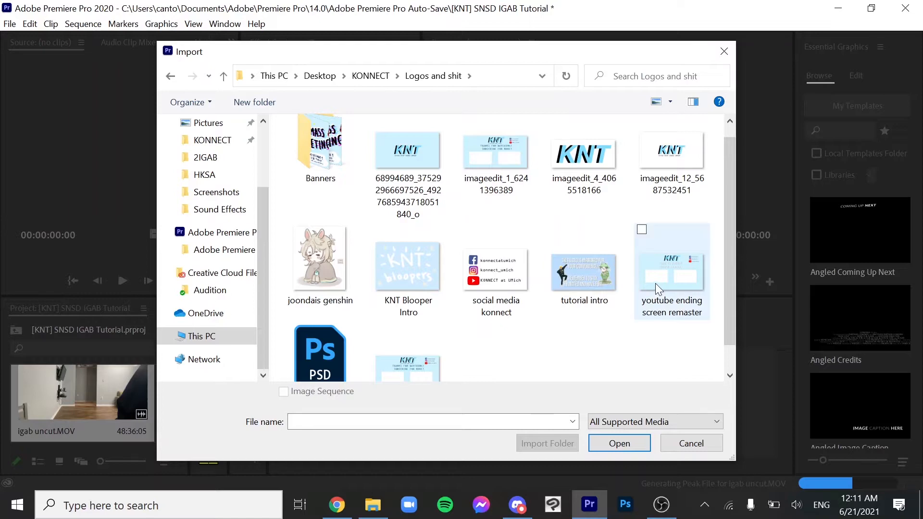
{"action": "left_click", "coordinate": [655, 284]}
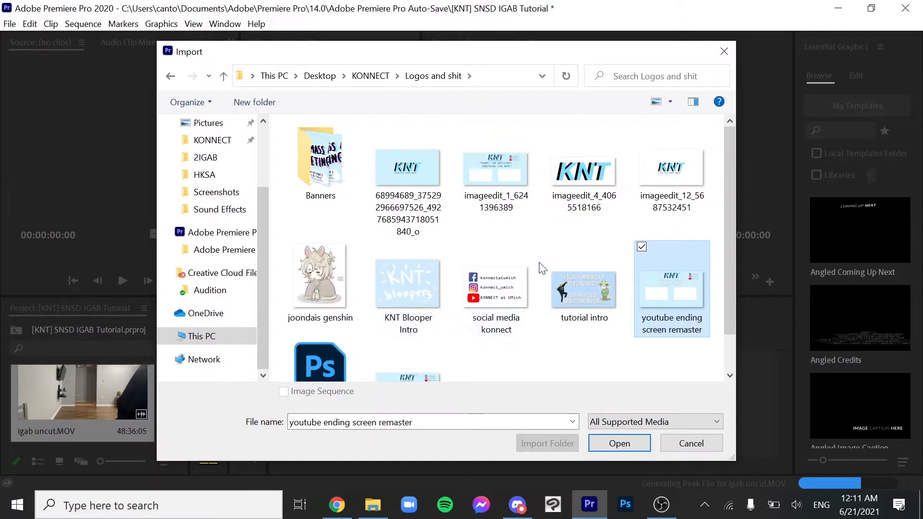
{"action": "left_click", "coordinate": [561, 260], "text": "ctrl"}
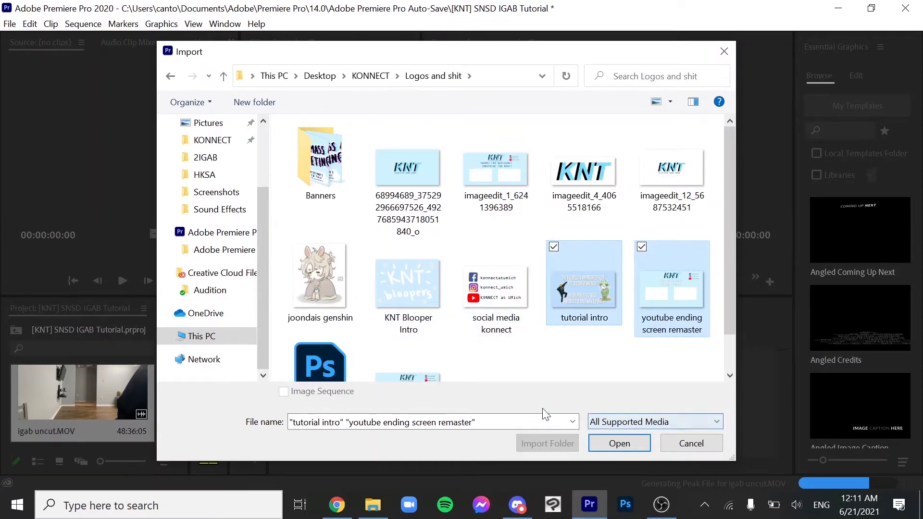
{"action": "left_click", "coordinate": [600, 443]}
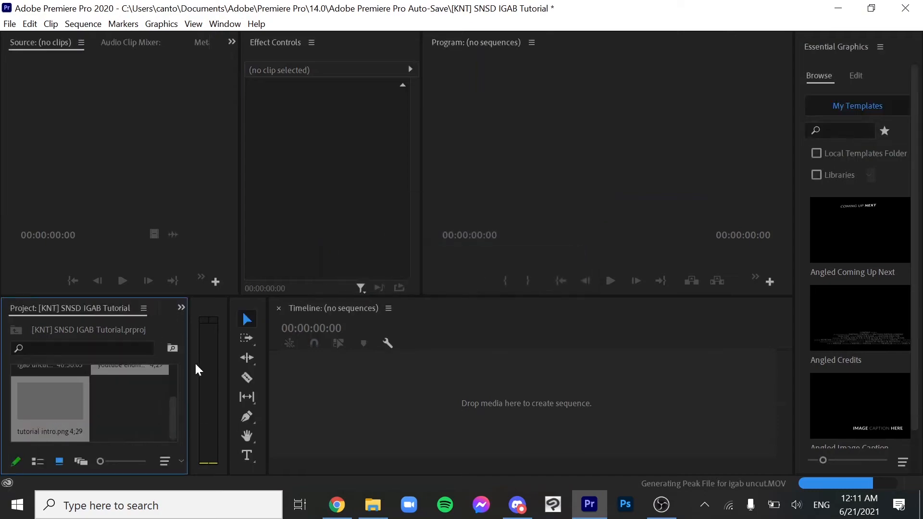
Step: Import the Girls' Generation SNSD I got a Boy audio file from the 2IGAB folder inside KONNECT
{"action": "right_click", "coordinate": [135, 392]}
{"action": "left_click", "coordinate": [187, 243]}
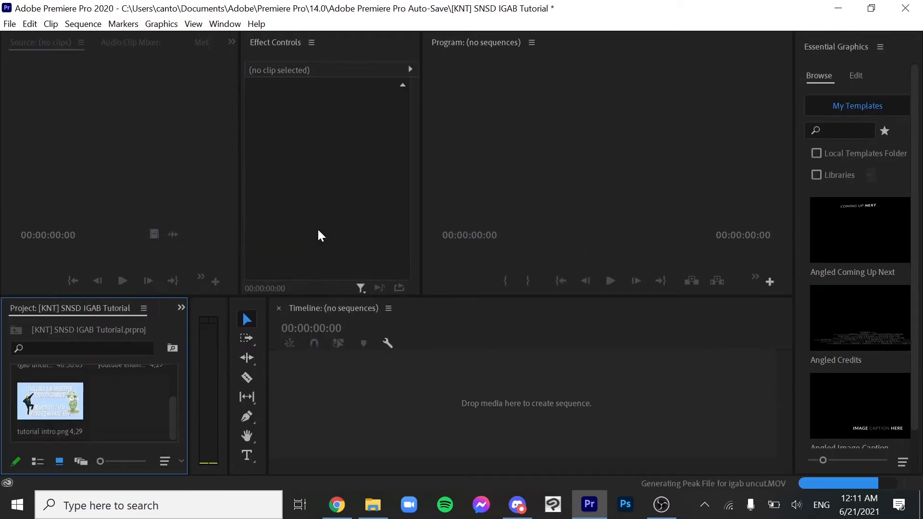
{"action": "left_click", "coordinate": [364, 81]}
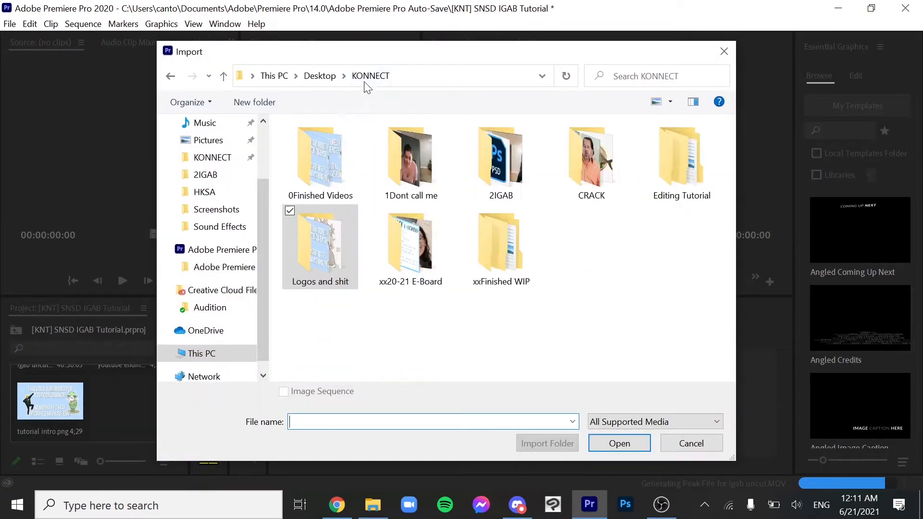
{"action": "double_click", "coordinate": [484, 170]}
{"action": "left_click", "coordinate": [403, 175]}
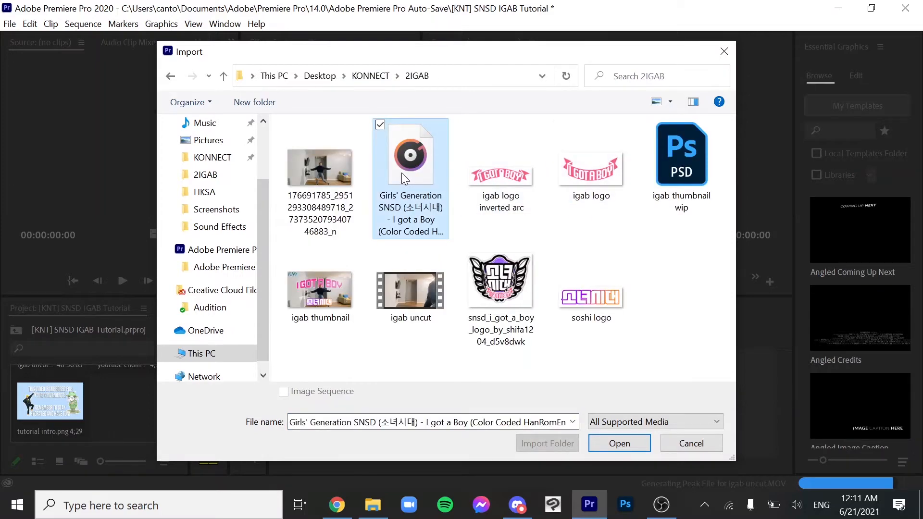
{"action": "left_click", "coordinate": [618, 443]}
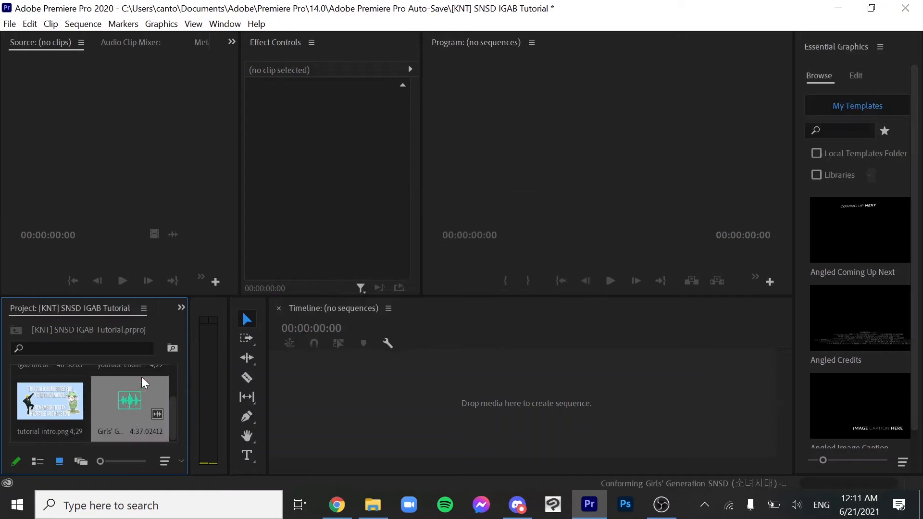
Step: Browse the CRACK folder inside KONNECT, including its Sound Effects and MEME PACK subfolders, for extra media to import
{"action": "right_click", "coordinate": [169, 330]}
{"action": "left_click", "coordinate": [229, 176]}
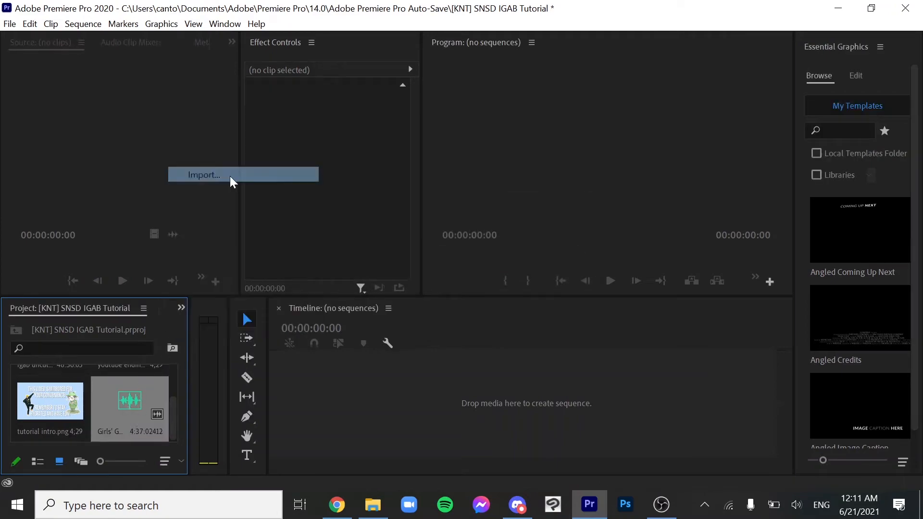
{"action": "left_click", "coordinate": [369, 76]}
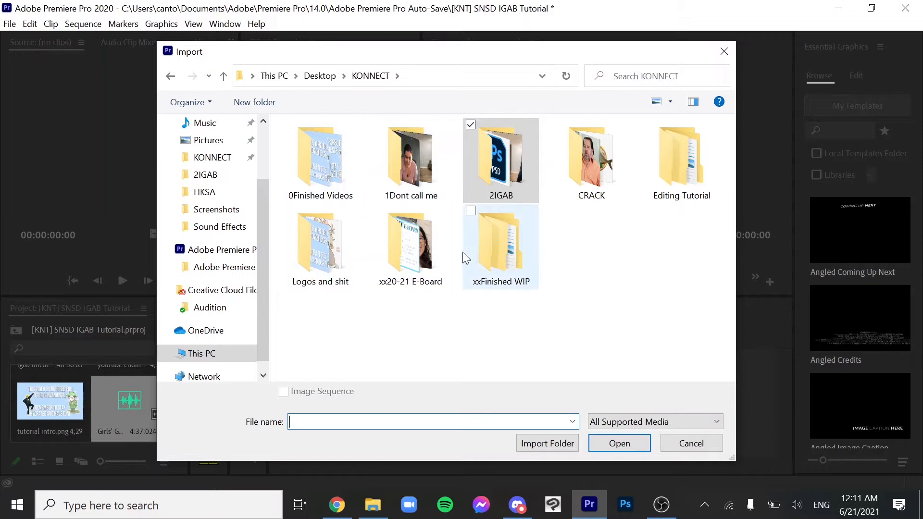
{"action": "double_click", "coordinate": [580, 174]}
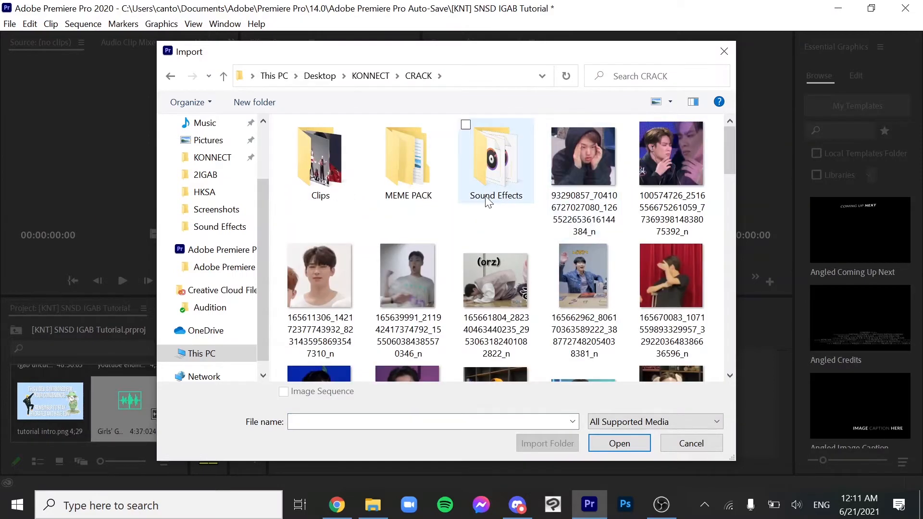
{"action": "scroll", "coordinate": [486, 200], "scroll_direction": "down", "scroll_amount": 8}
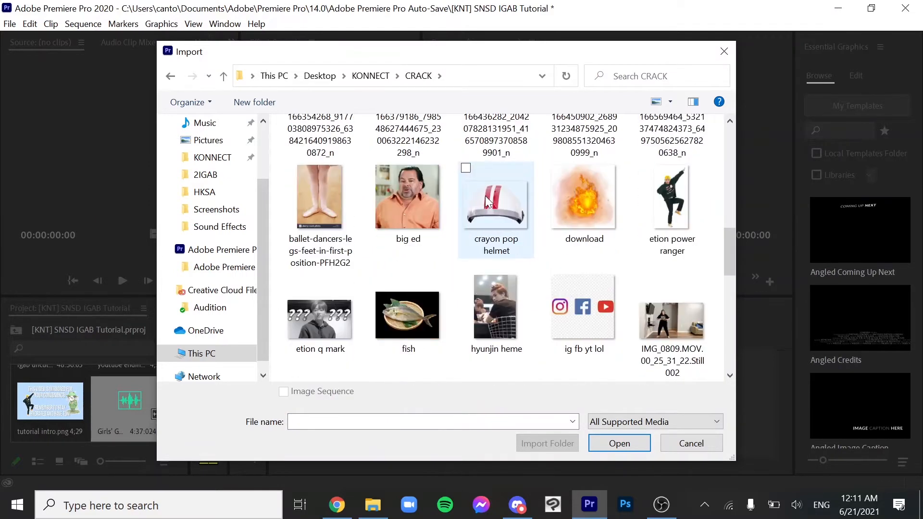
{"action": "scroll", "coordinate": [487, 200], "scroll_direction": "up", "scroll_amount": 8}
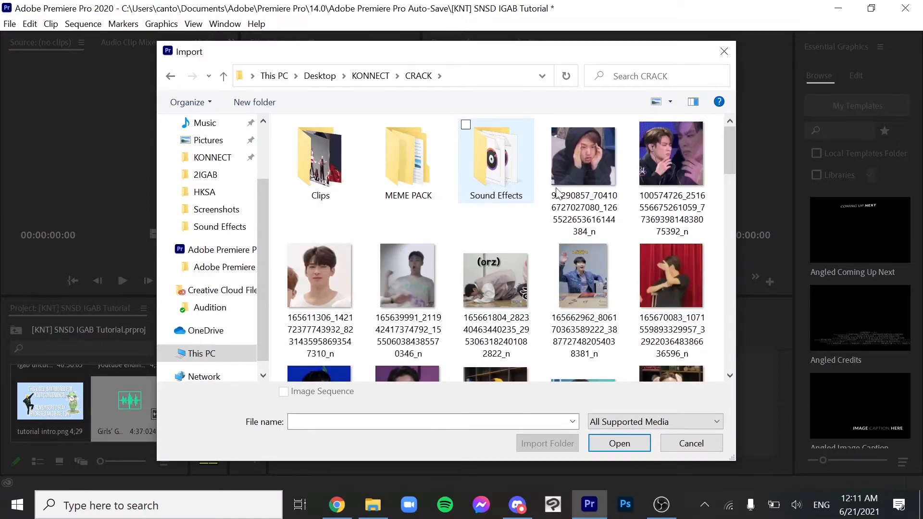
{"action": "scroll", "coordinate": [413, 267], "scroll_direction": "down", "scroll_amount": 12}
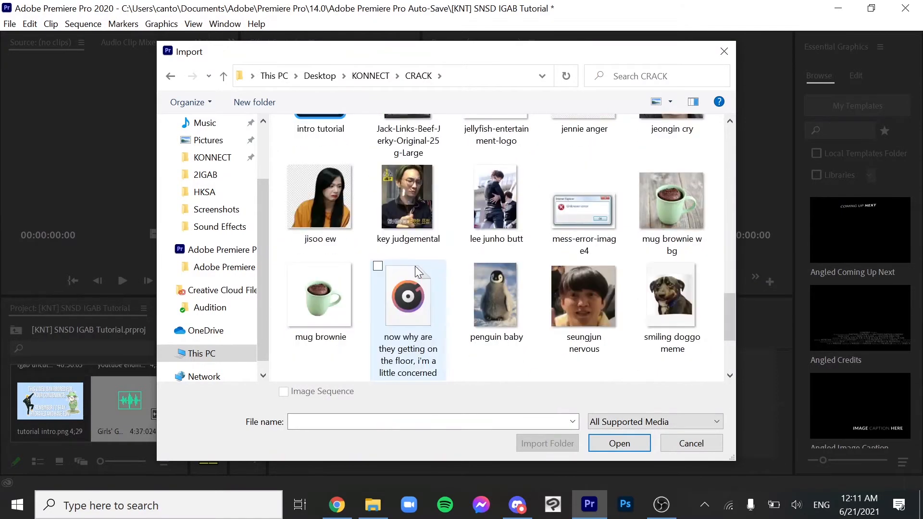
{"action": "scroll", "coordinate": [418, 266], "scroll_direction": "up", "scroll_amount": 12}
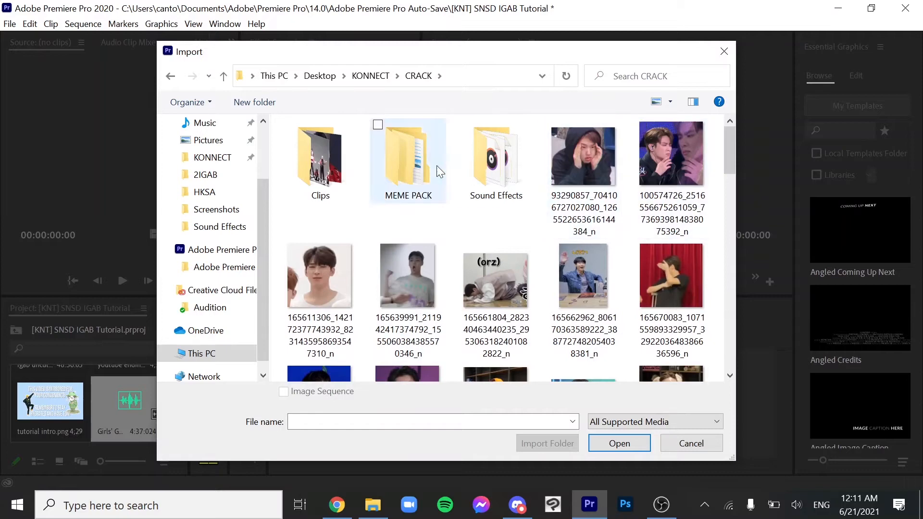
{"action": "double_click", "coordinate": [475, 151]}
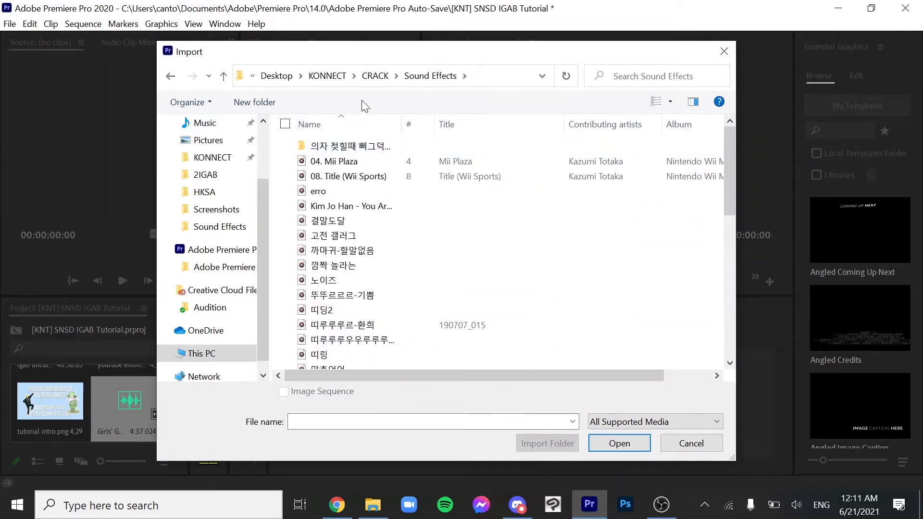
{"action": "left_click", "coordinate": [373, 78]}
{"action": "double_click", "coordinate": [389, 159]}
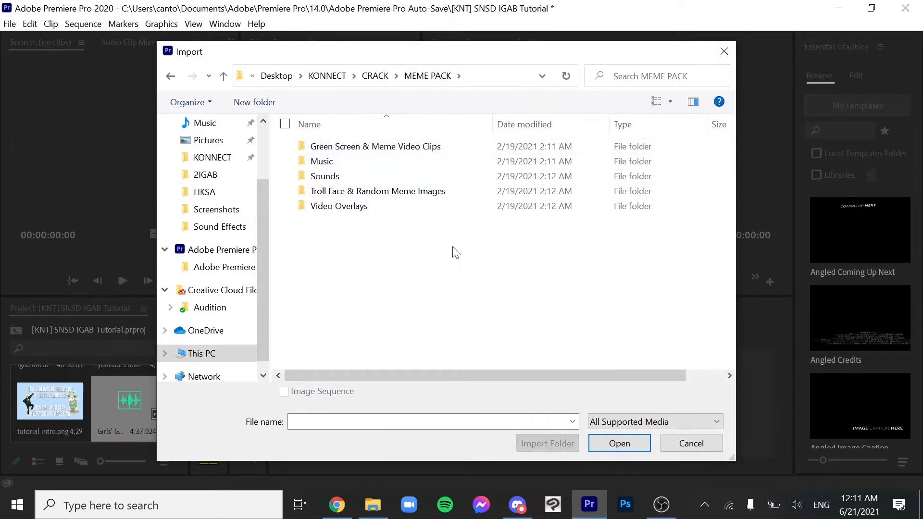
{"action": "left_click", "coordinate": [374, 77]}
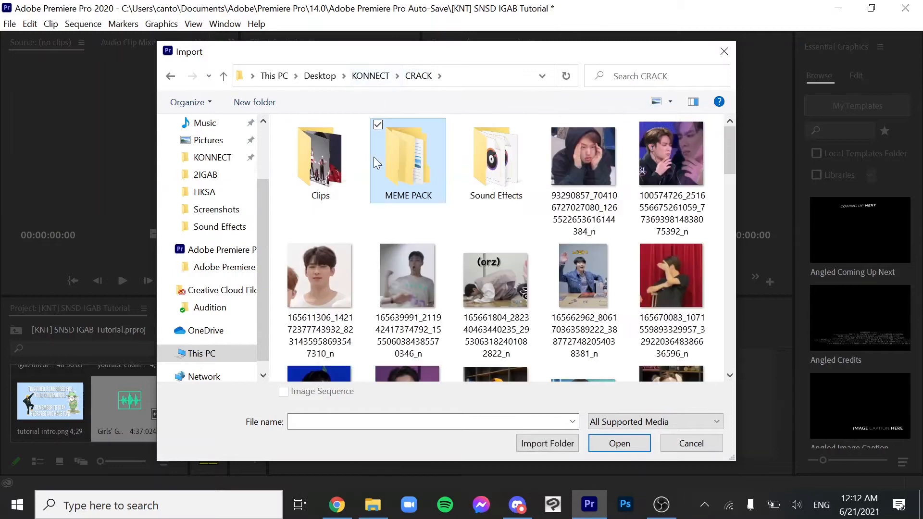
Step: Import the spinny circle of death, 3-52 Nook's Cranny, wa sugoi and videoplayback files from the Clips folder inside CRACK
{"action": "double_click", "coordinate": [321, 172]}
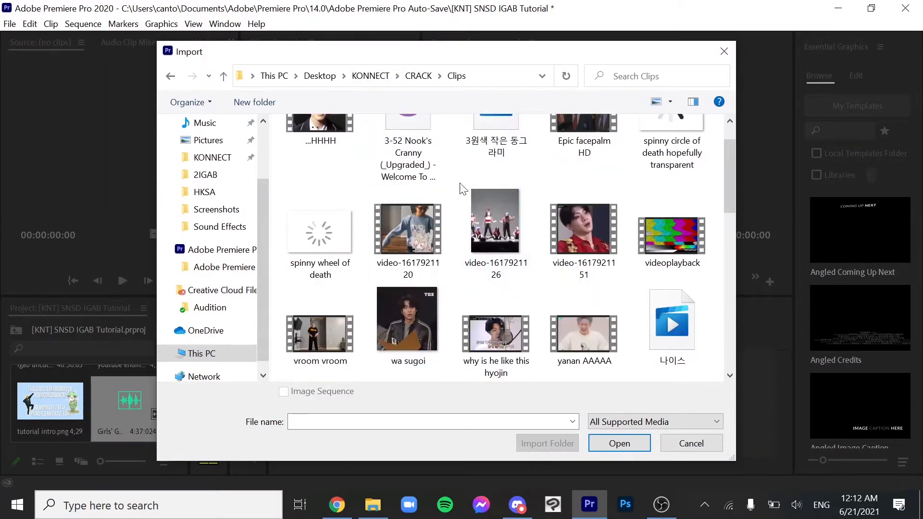
{"action": "scroll", "coordinate": [347, 237], "scroll_direction": "down", "scroll_amount": 3}
{"action": "scroll", "coordinate": [296, 257], "scroll_direction": "up", "scroll_amount": 2}
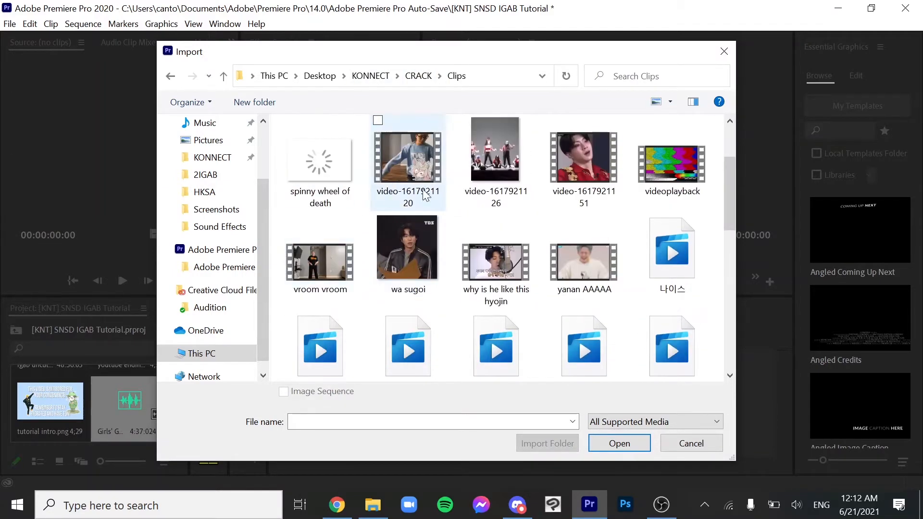
{"action": "scroll", "coordinate": [408, 182], "scroll_direction": "down", "scroll_amount": 2}
{"action": "scroll", "coordinate": [493, 293], "scroll_direction": "up", "scroll_amount": 2}
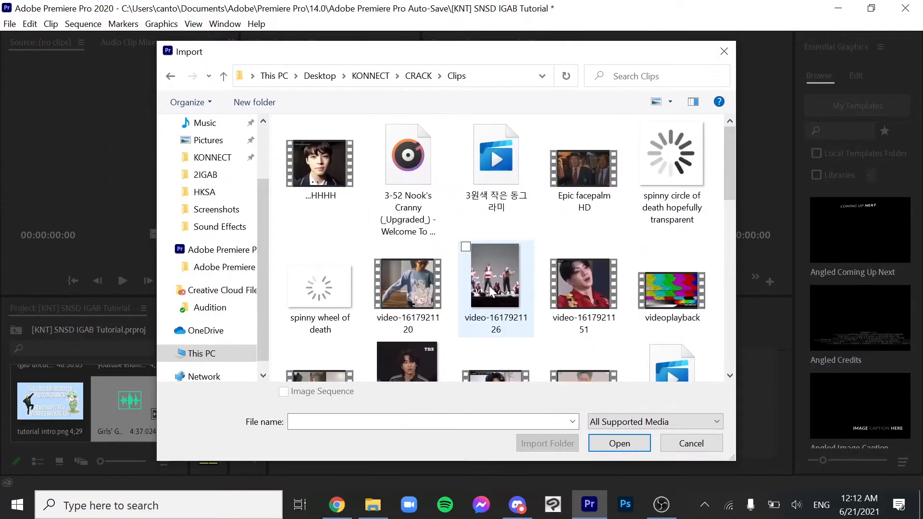
{"action": "left_click", "coordinate": [672, 193]}
{"action": "left_click", "coordinate": [408, 169], "text": "ctrl"}
{"action": "scroll", "coordinate": [678, 228], "scroll_direction": "down", "scroll_amount": 2}
{"action": "left_click", "coordinate": [408, 230], "text": "ctrl"}
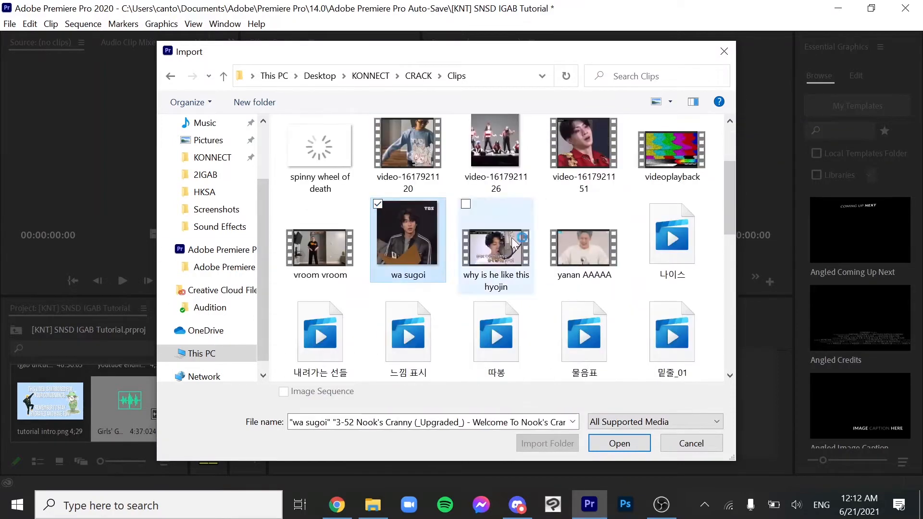
{"action": "scroll", "coordinate": [630, 209], "scroll_direction": "up", "scroll_amount": 2}
{"action": "scroll", "coordinate": [631, 209], "scroll_direction": "down", "scroll_amount": 2}
{"action": "left_click", "coordinate": [672, 149], "text": "ctrl"}
{"action": "scroll", "coordinate": [604, 289], "scroll_direction": "down", "scroll_amount": 6}
{"action": "scroll", "coordinate": [598, 288], "scroll_direction": "down", "scroll_amount": 2}
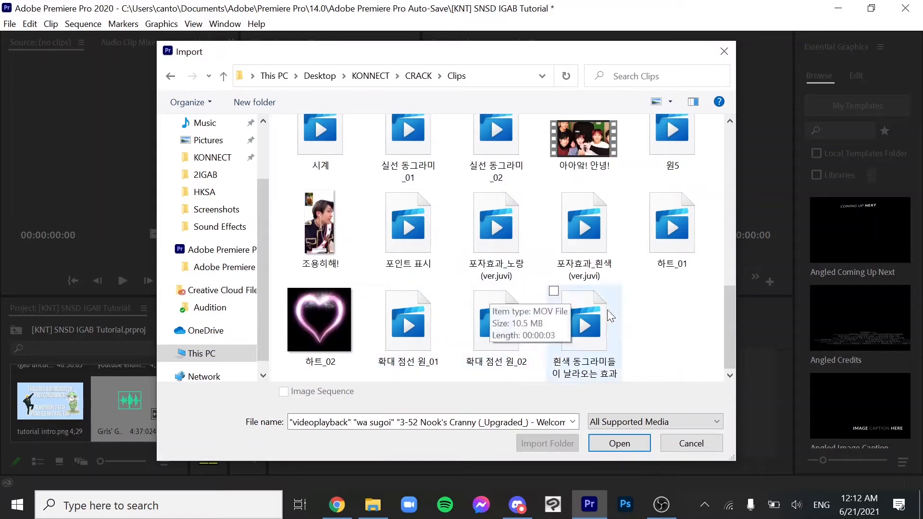
{"action": "scroll", "coordinate": [601, 337], "scroll_direction": "up", "scroll_amount": 4}
{"action": "scroll", "coordinate": [595, 377], "scroll_direction": "down", "scroll_amount": 4}
{"action": "scroll", "coordinate": [575, 271], "scroll_direction": "up", "scroll_amount": 3}
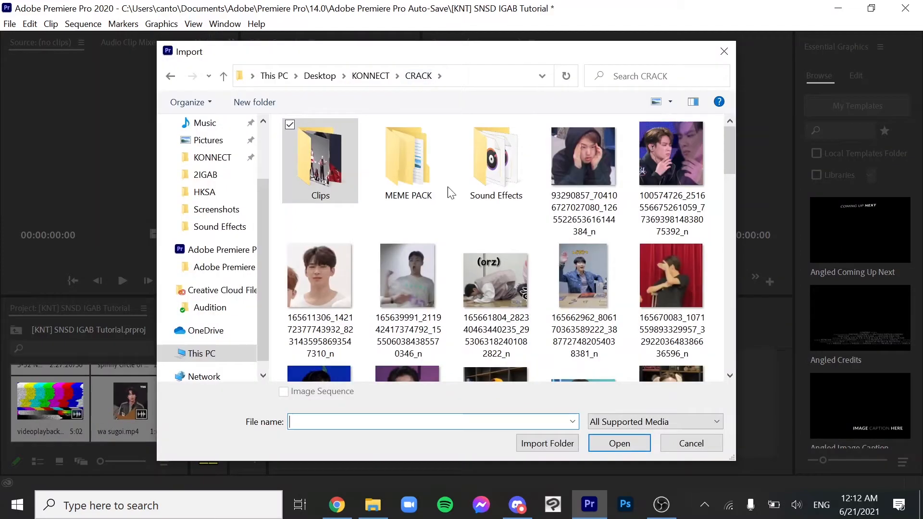
Step: Import the sound effects erro, 뚜뚜르르르-기쁨, 뿅, 사르르, 사라지는 훅, 와우! (효과음) and 뾰로롱 from the Sound Effects folder inside CRACK
{"action": "double_click", "coordinate": [496, 163]}
{"action": "scroll", "coordinate": [428, 217], "scroll_direction": "down", "scroll_amount": 1}
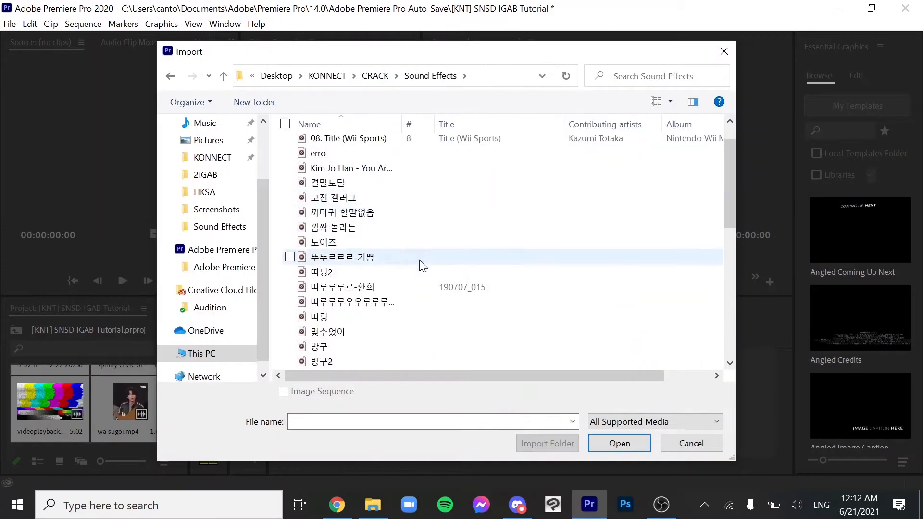
{"action": "scroll", "coordinate": [339, 166], "scroll_direction": "up", "scroll_amount": 1}
{"action": "left_click", "coordinate": [289, 191]}
{"action": "scroll", "coordinate": [283, 241], "scroll_direction": "down", "scroll_amount": 1}
{"action": "left_click", "coordinate": [289, 258]}
{"action": "scroll", "coordinate": [294, 242], "scroll_direction": "down", "scroll_amount": 2}
{"action": "scroll", "coordinate": [298, 241], "scroll_direction": "down", "scroll_amount": 4}
{"action": "left_click", "coordinate": [289, 138]}
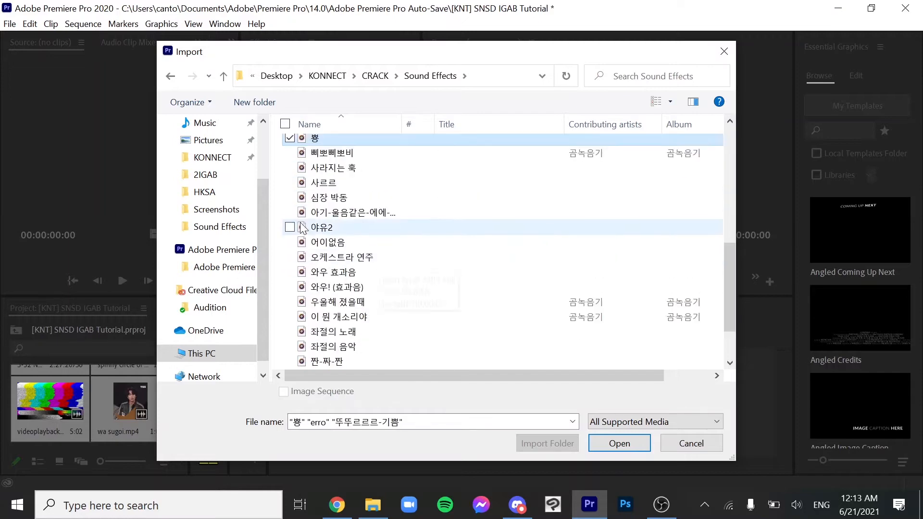
{"action": "left_click", "coordinate": [289, 184]}
{"action": "left_click", "coordinate": [290, 168]}
{"action": "scroll", "coordinate": [291, 201], "scroll_direction": "down", "scroll_amount": 1}
{"action": "left_click", "coordinate": [289, 227]}
{"action": "scroll", "coordinate": [293, 257], "scroll_direction": "up", "scroll_amount": 5}
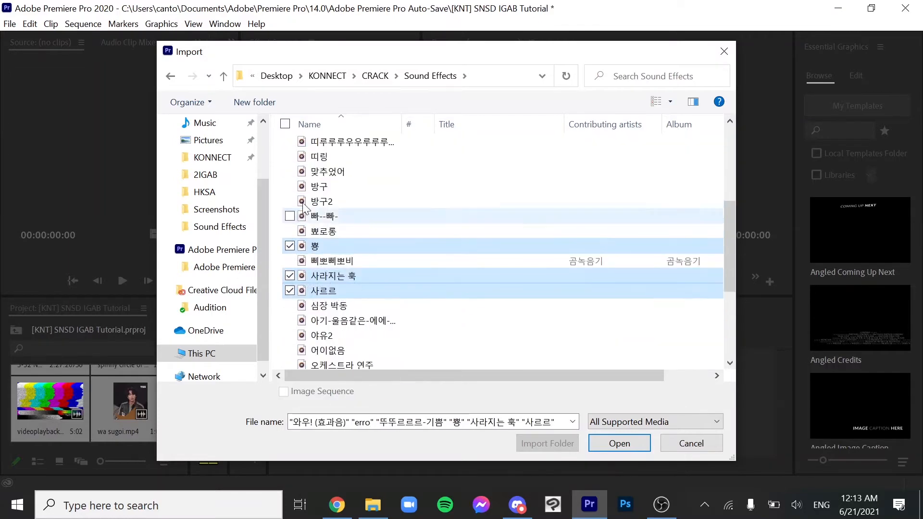
{"action": "left_click", "coordinate": [291, 229]}
{"action": "scroll", "coordinate": [296, 224], "scroll_direction": "up", "scroll_amount": 3}
{"action": "left_click", "coordinate": [626, 448]}
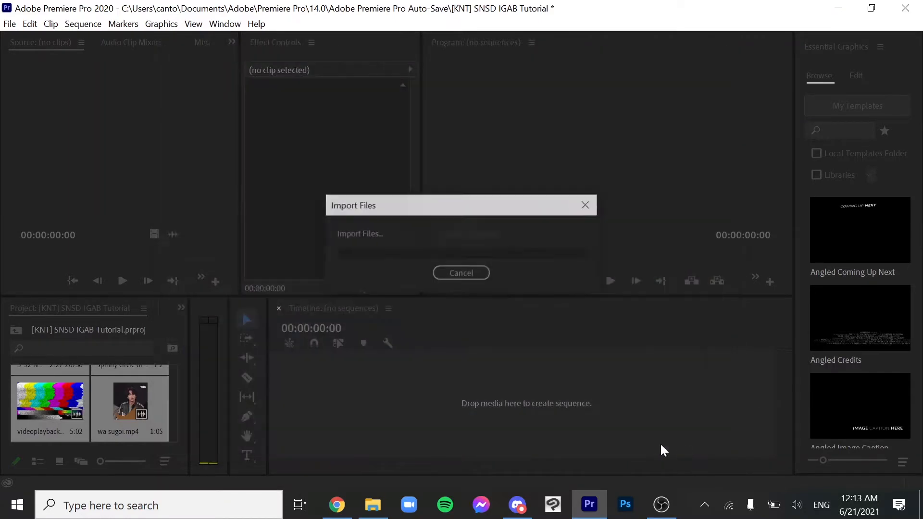
Step: Create a sequence from the igab uncut video by placing it in the empty timeline
{"action": "scroll", "coordinate": [125, 420], "scroll_direction": "up", "scroll_amount": 5}
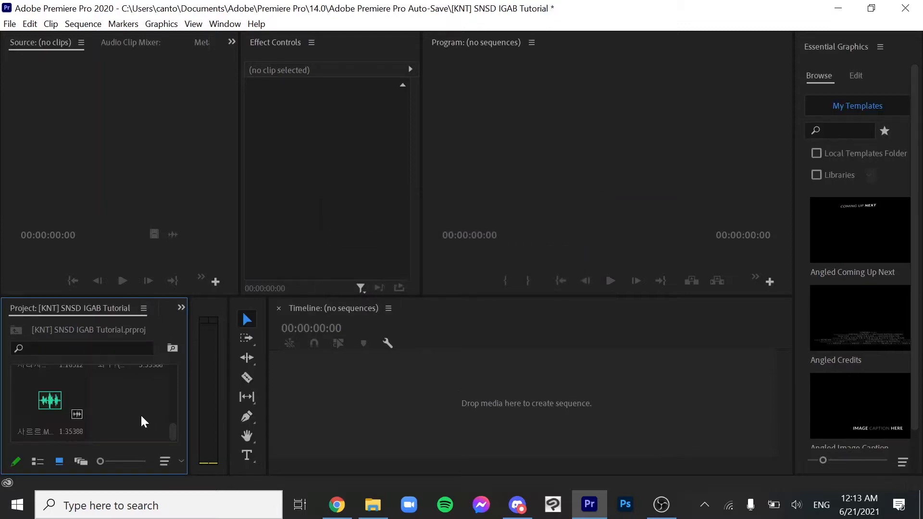
{"action": "scroll", "coordinate": [60, 402], "scroll_direction": "down", "scroll_amount": 1}
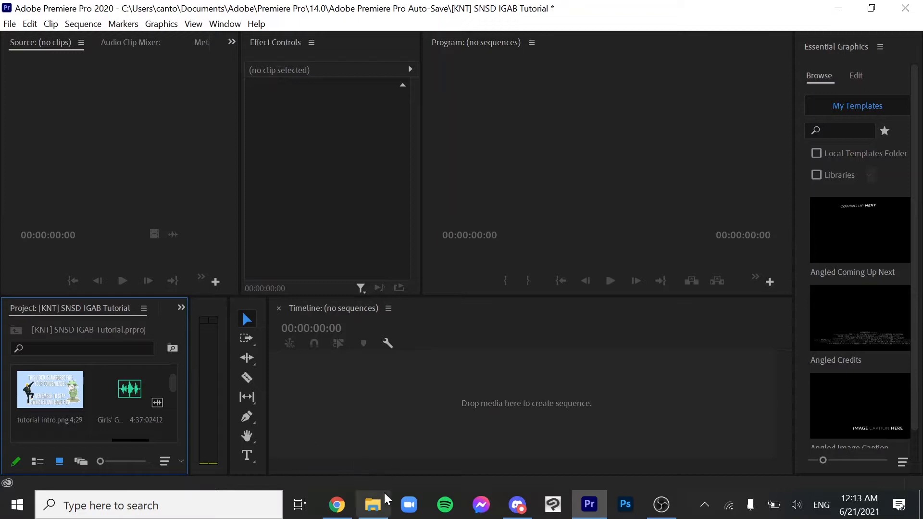
{"action": "scroll", "coordinate": [149, 418], "scroll_direction": "up", "scroll_amount": 1}
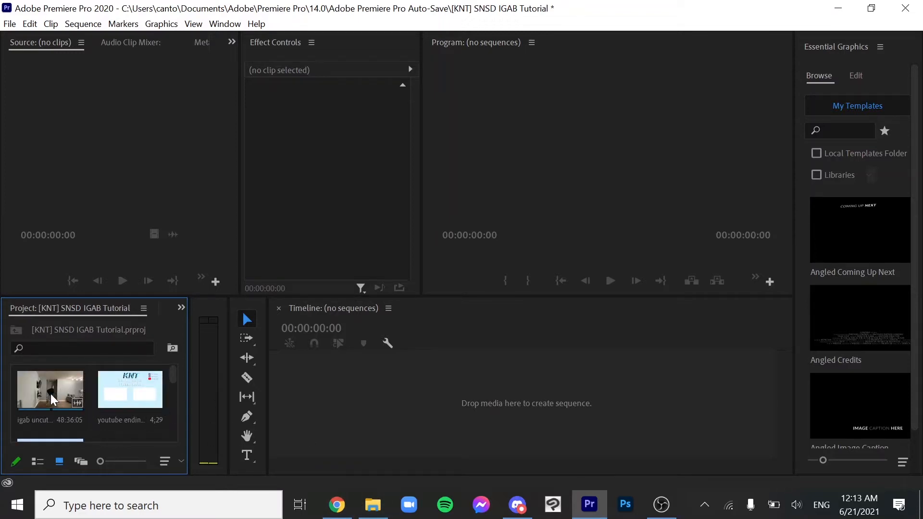
{"action": "left_click_drag", "start_coordinate": [52, 399], "coordinate": [463, 403]}
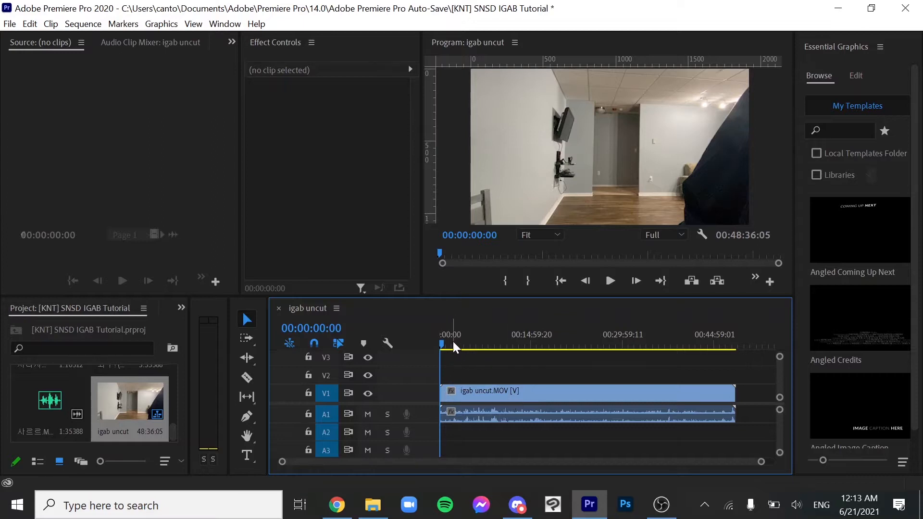
{"action": "left_click_drag", "start_coordinate": [452, 342], "coordinate": [196, 370]}
Step: Search the effects for lumetri color and locate the Lumetri Color video effect under Color Correction
{"action": "left_click", "coordinate": [182, 308]}
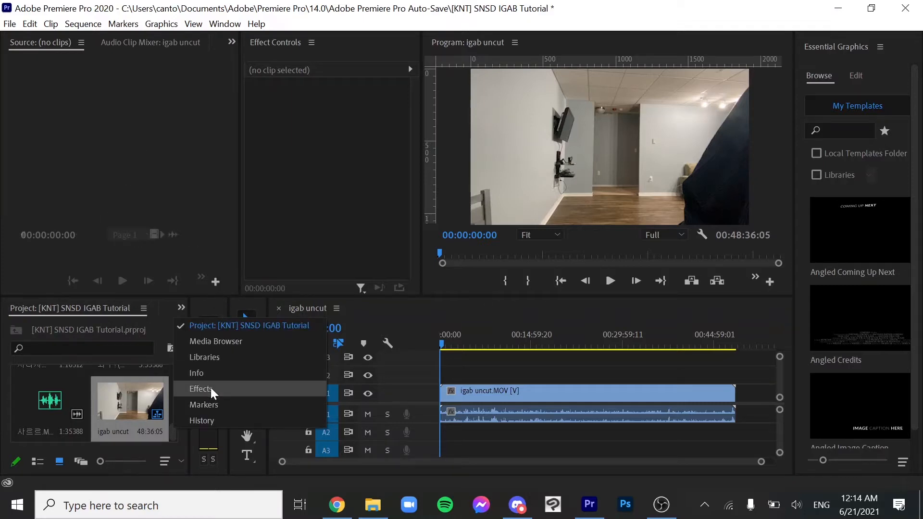
{"action": "left_click", "coordinate": [210, 388]}
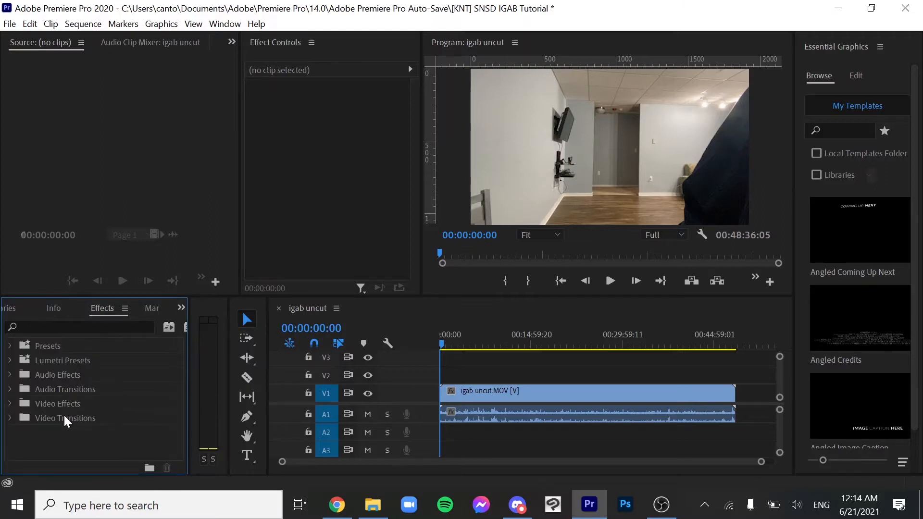
{"action": "left_click", "coordinate": [86, 326]}
{"action": "type", "text": "lume"}
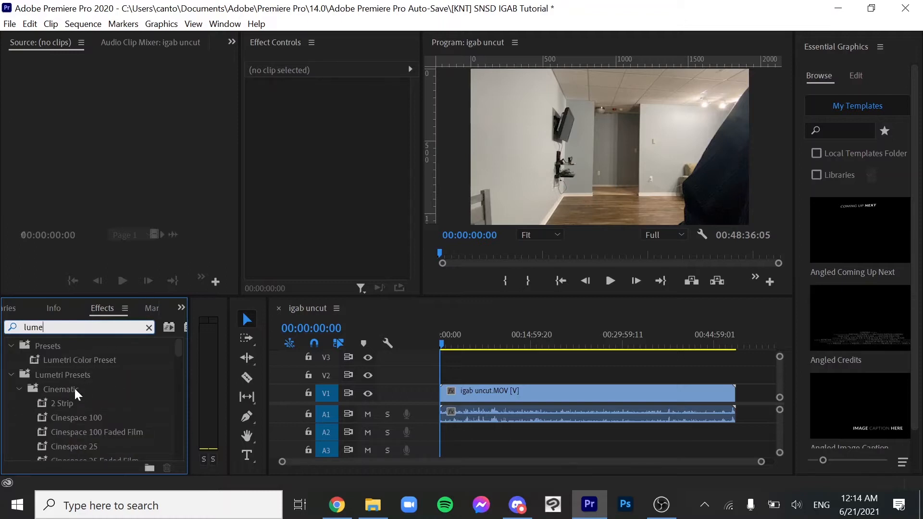
{"action": "scroll", "coordinate": [76, 389], "scroll_direction": "down", "scroll_amount": 3}
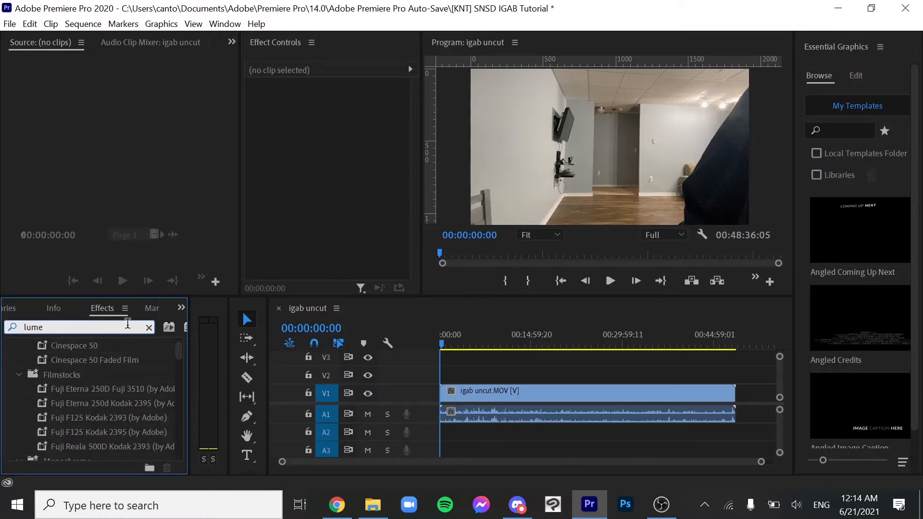
{"action": "type", "text": "tri color"}
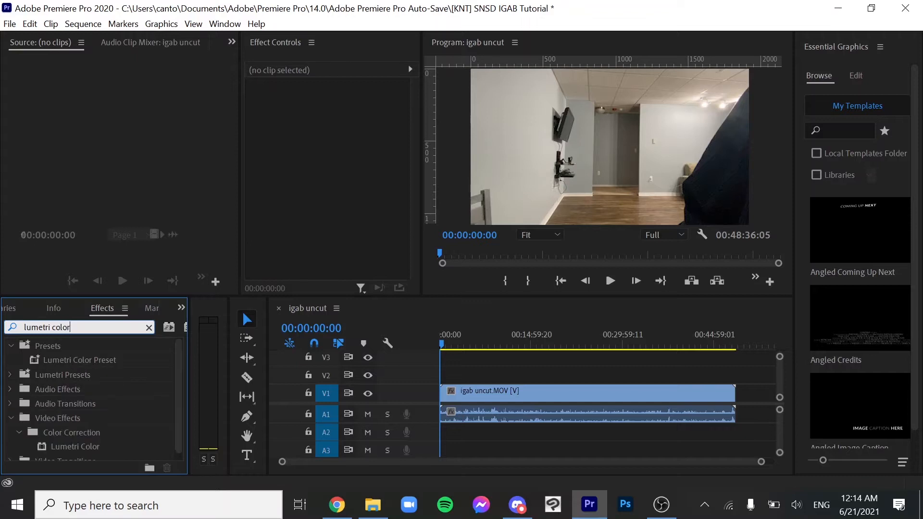
{"action": "scroll", "coordinate": [68, 404], "scroll_direction": "down", "scroll_amount": 1}
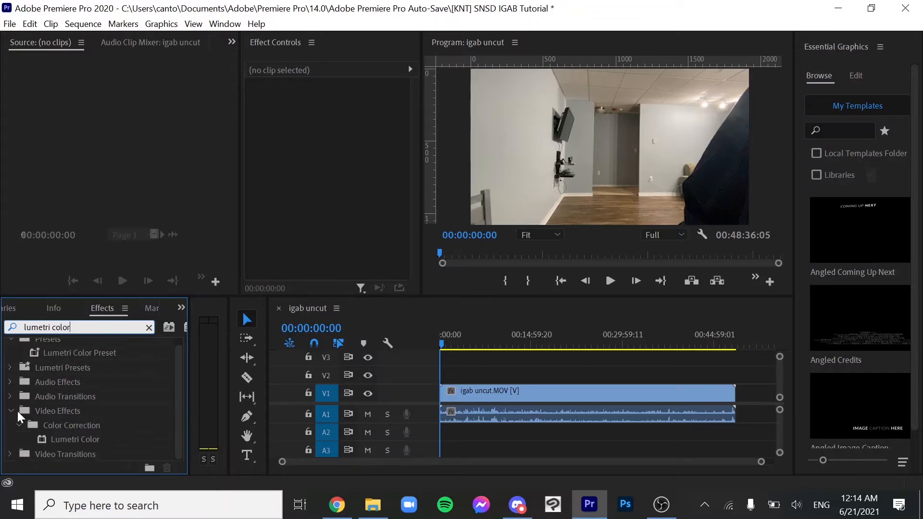
{"action": "left_click_drag", "start_coordinate": [71, 440], "coordinate": [294, 198]}
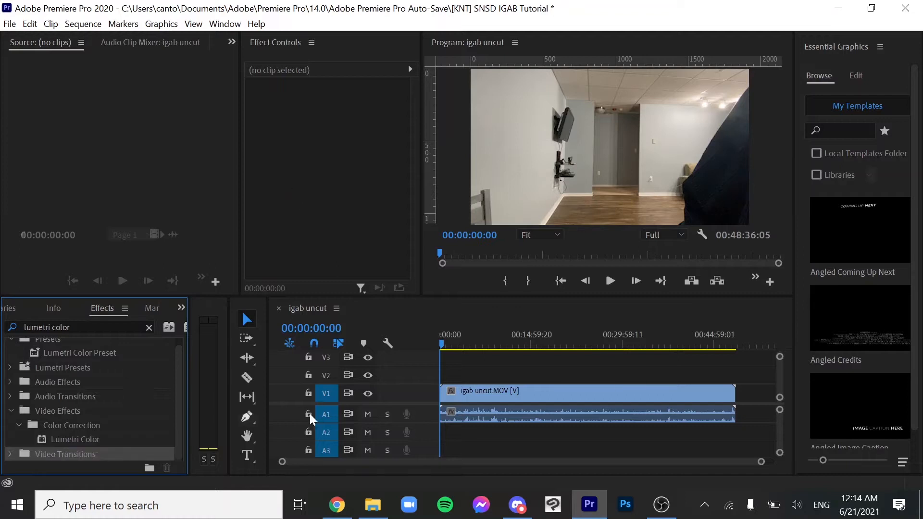
Step: Apply the Lumetri Color effect to the igab uncut clip and show its correction sections in the effect settings
{"action": "left_click", "coordinate": [514, 389]}
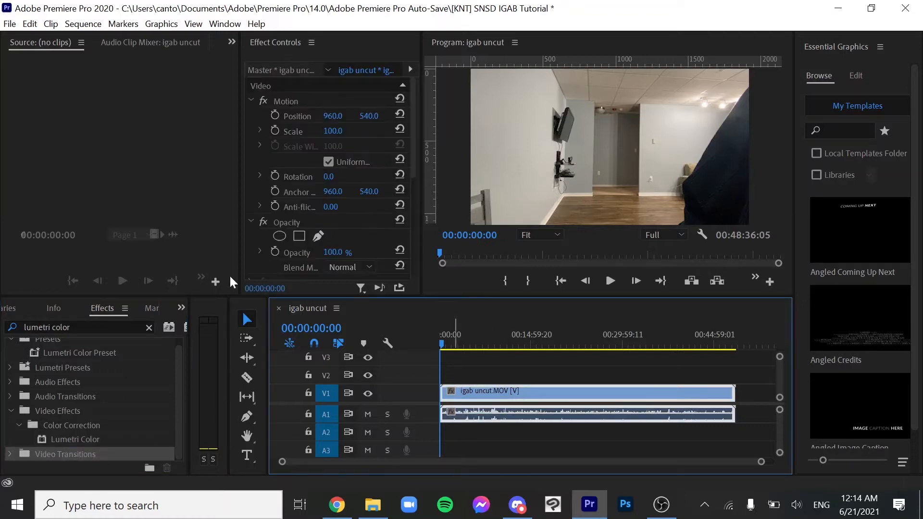
{"action": "left_click", "coordinate": [99, 440]}
{"action": "left_click_drag", "start_coordinate": [100, 441], "coordinate": [367, 188]}
{"action": "scroll", "coordinate": [367, 182], "scroll_direction": "down", "scroll_amount": 4}
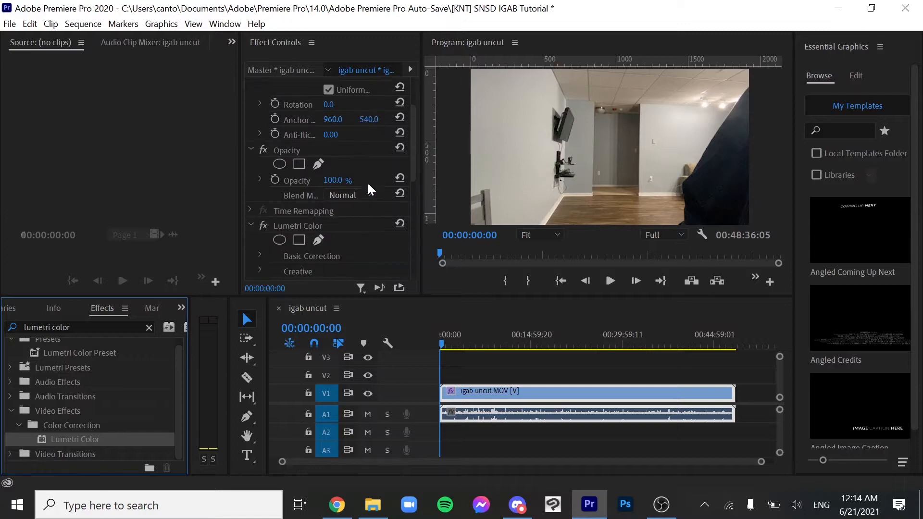
{"action": "scroll", "coordinate": [332, 201], "scroll_direction": "down", "scroll_amount": 3}
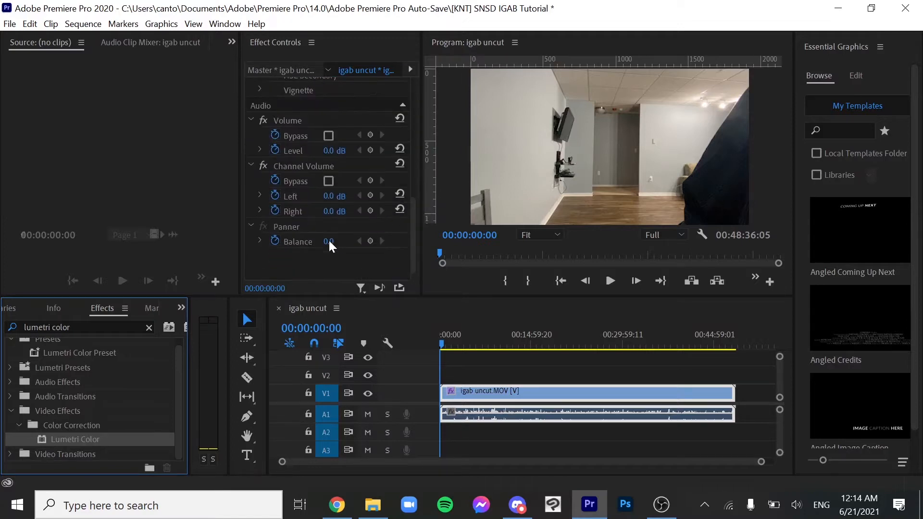
{"action": "scroll", "coordinate": [330, 243], "scroll_direction": "up", "scroll_amount": 5}
Step: Search the effects for horizon and apply Horizontal Flip to the igab uncut clip
{"action": "left_click", "coordinate": [149, 328]}
{"action": "left_click", "coordinate": [119, 325]}
{"action": "type", "text": "horizona"}
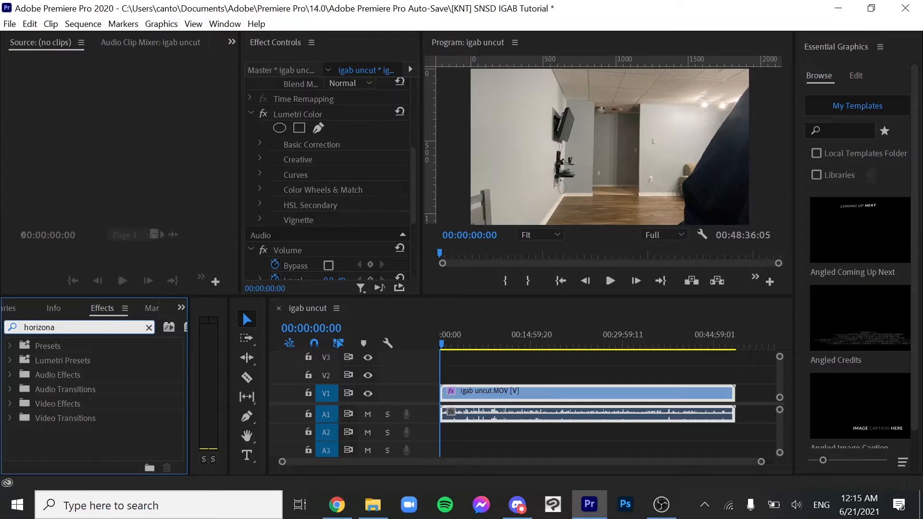
{"action": "key", "text": "BackSpace"}
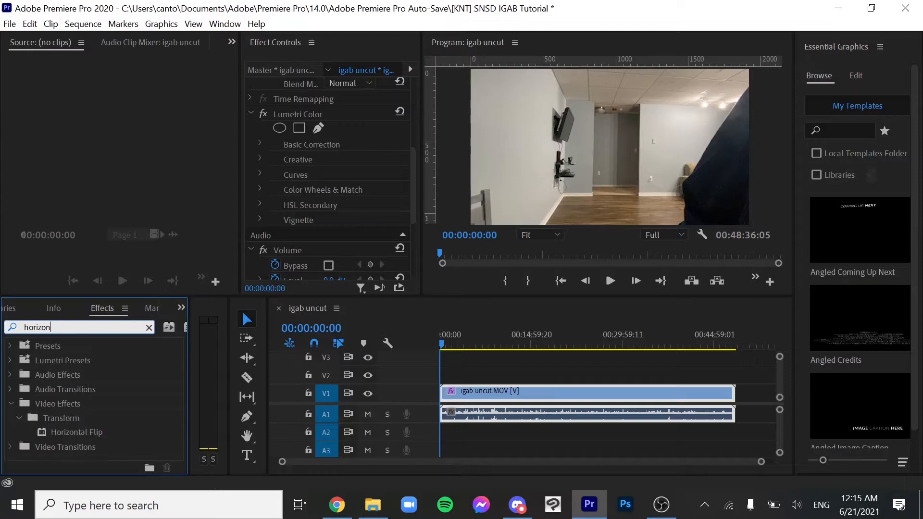
{"action": "left_click_drag", "start_coordinate": [93, 428], "coordinate": [324, 233]}
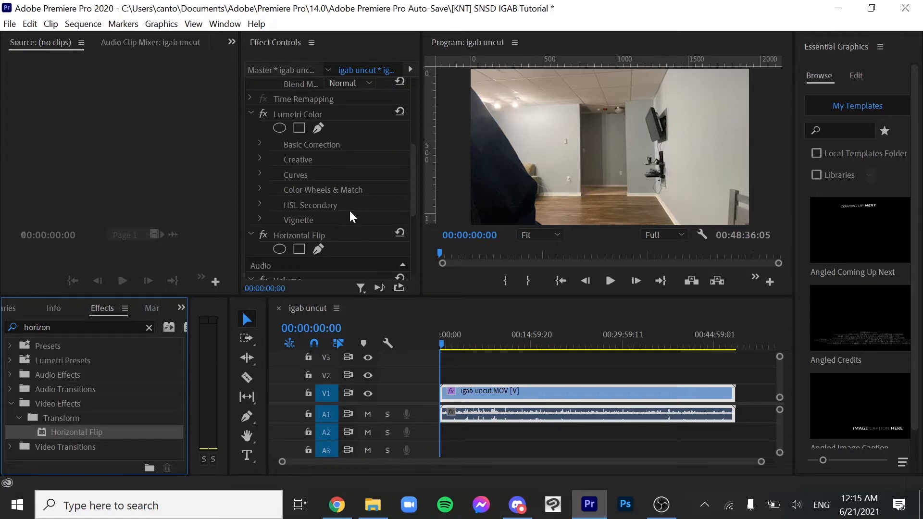
{"action": "scroll", "coordinate": [337, 209], "scroll_direction": "up", "scroll_amount": 1}
Step: At 00:15:21:16, set Lumetri Basic Correction to temperature 7, tint 1, exposure 1.5, contrast 6, highlights 24, shadows 5 and saturation 117
{"action": "left_click_drag", "start_coordinate": [488, 344], "coordinate": [535, 341]}
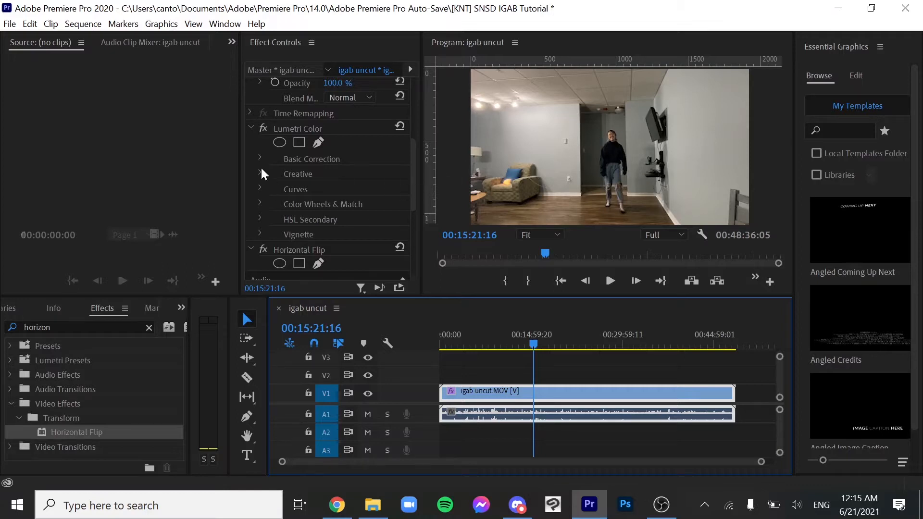
{"action": "scroll", "coordinate": [259, 178], "scroll_direction": "down", "scroll_amount": 1}
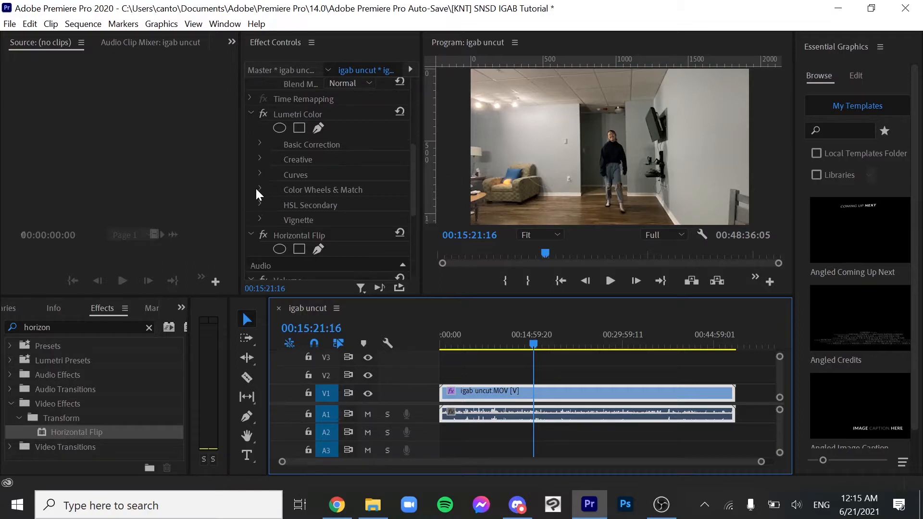
{"action": "left_click", "coordinate": [260, 143]}
{"action": "scroll", "coordinate": [281, 171], "scroll_direction": "down", "scroll_amount": 3}
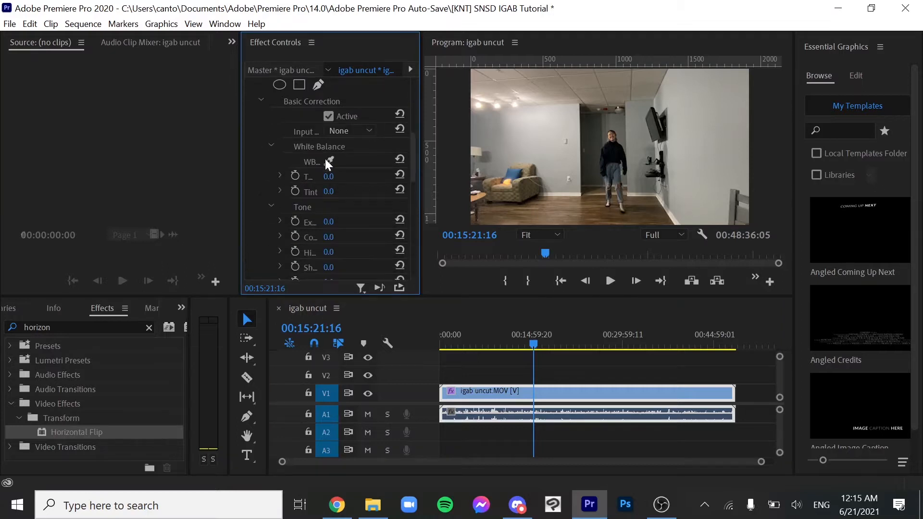
{"action": "scroll", "coordinate": [322, 206], "scroll_direction": "down", "scroll_amount": 2}
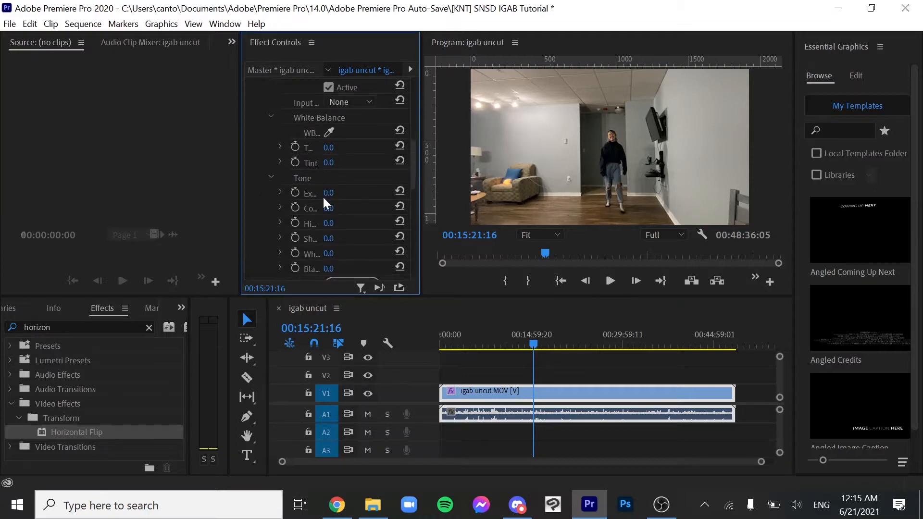
{"action": "left_click_drag", "start_coordinate": [329, 193], "coordinate": [344, 194]}
{"action": "left_click_drag", "start_coordinate": [231, 208], "coordinate": [242, 208]}
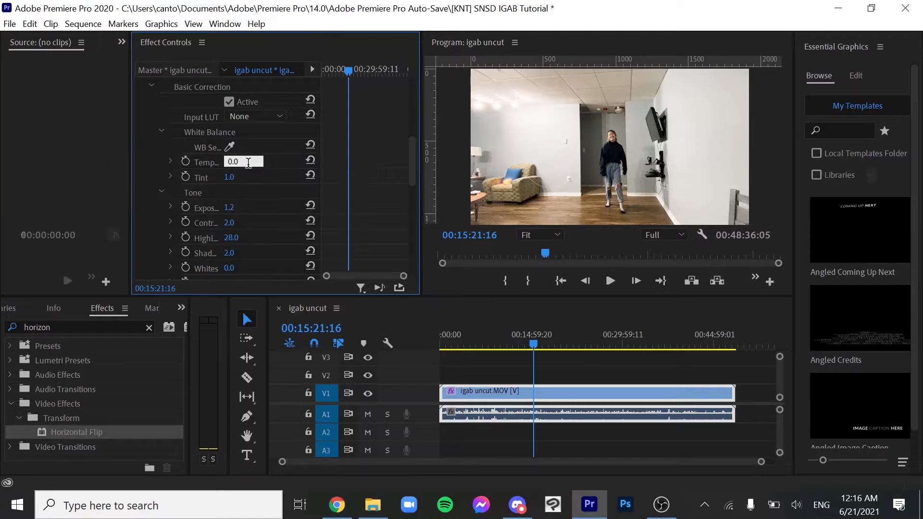
{"action": "left_click_drag", "start_coordinate": [230, 193], "coordinate": [240, 193]}
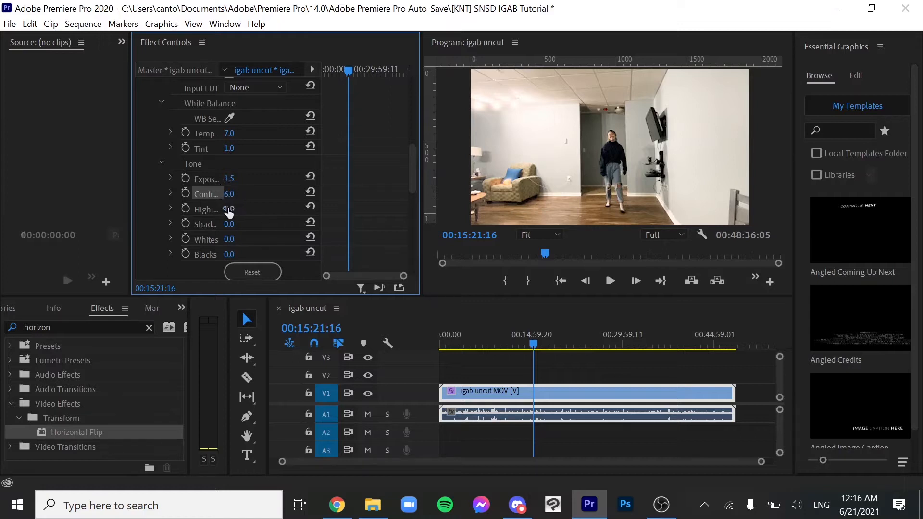
{"action": "left_click_drag", "start_coordinate": [229, 212], "coordinate": [236, 211]}
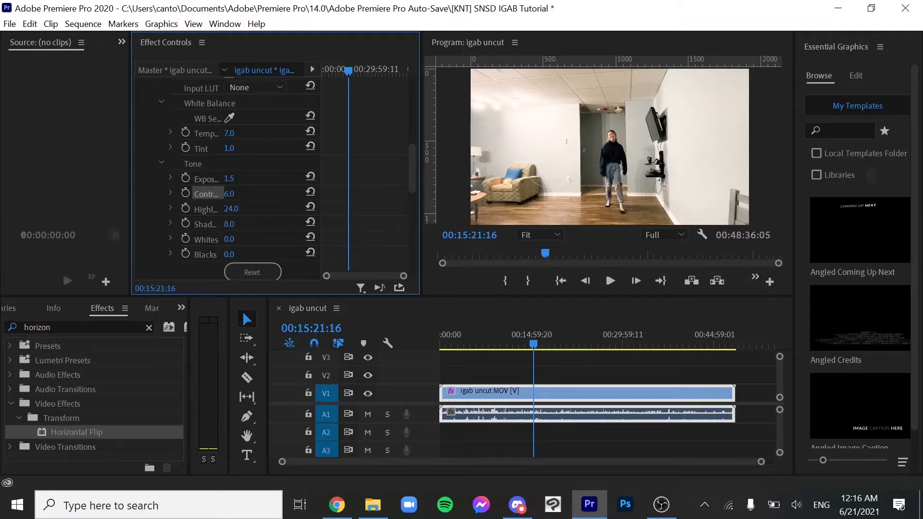
{"action": "mouse_move", "coordinate": [229, 224]}
{"action": "left_mouse_down"}
{"action": "mouse_move", "coordinate": [289, 224]}
{"action": "mouse_move", "coordinate": [237, 224]}
{"action": "left_mouse_up"}
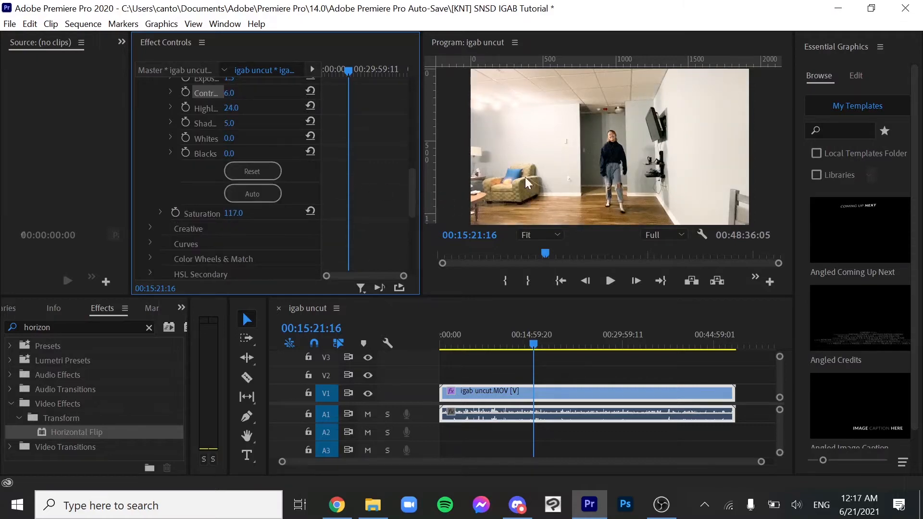
Step: Check the colour-corrected frame in an enlarged program view, restore the layout and collapse the Lumetri Color settings
{"action": "double_click", "coordinate": [553, 44]}
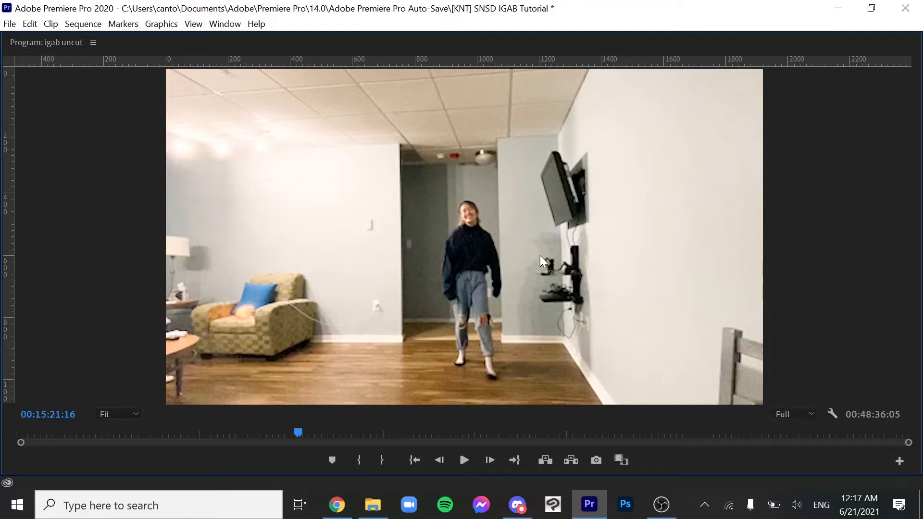
{"action": "key", "text": "grave"}
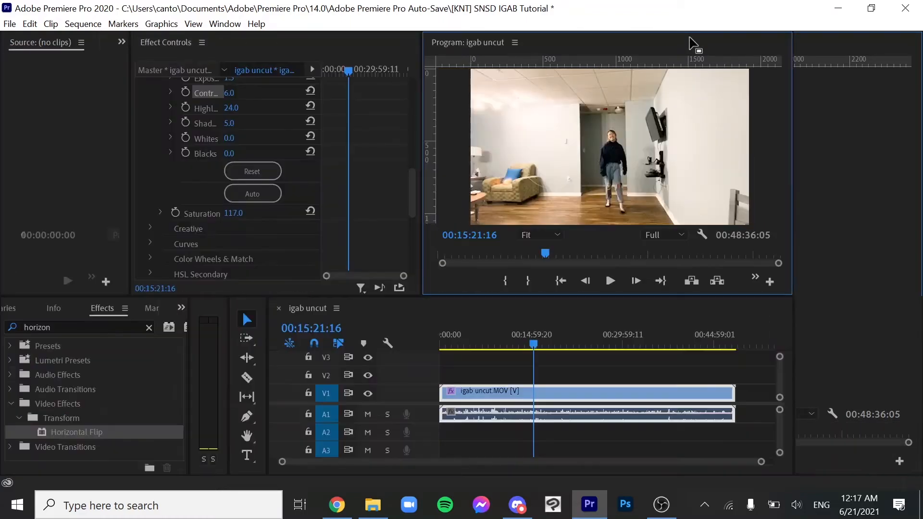
{"action": "scroll", "coordinate": [172, 171], "scroll_direction": "up", "scroll_amount": 5}
{"action": "left_click", "coordinate": [220, 113]}
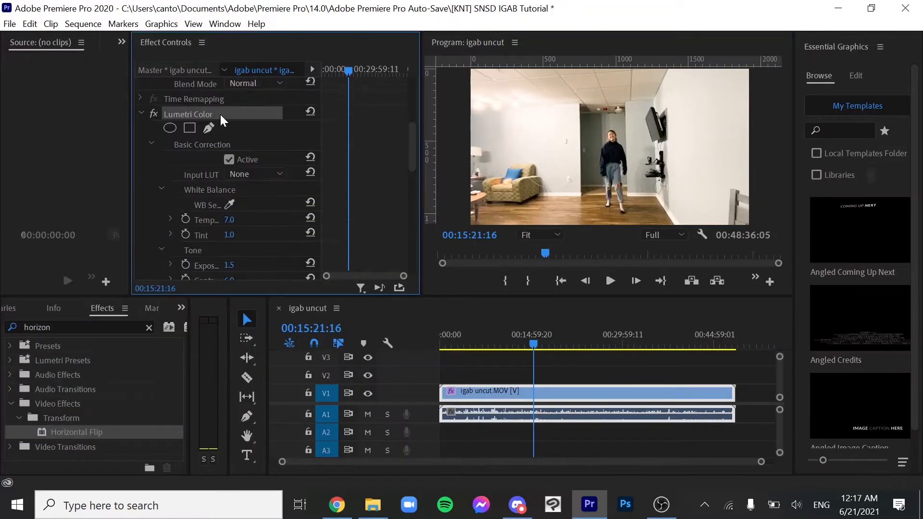
{"action": "left_click", "coordinate": [142, 115]}
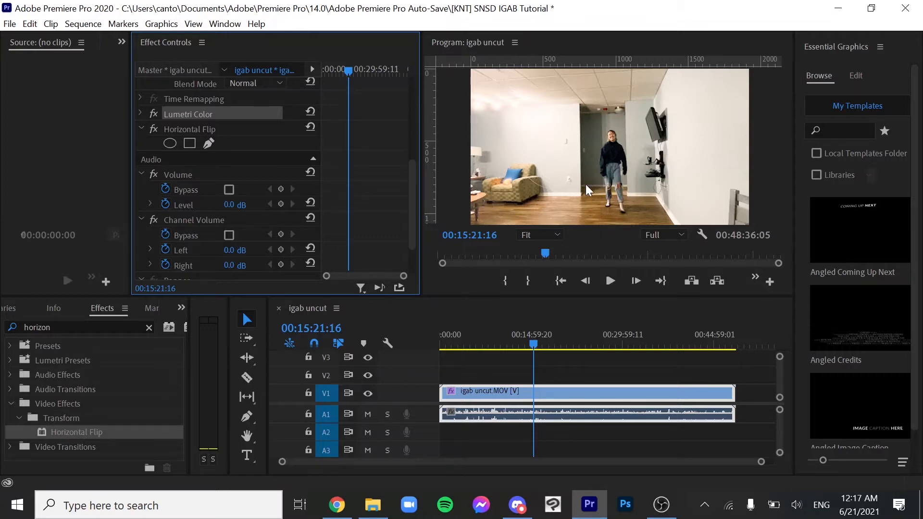
Step: Try a rotation of -17° and a scale of 107 on the clip, resetting each to its default
{"action": "scroll", "coordinate": [404, 199], "scroll_direction": "up", "scroll_amount": 3}
{"action": "scroll", "coordinate": [413, 174], "scroll_direction": "up", "scroll_amount": 8}
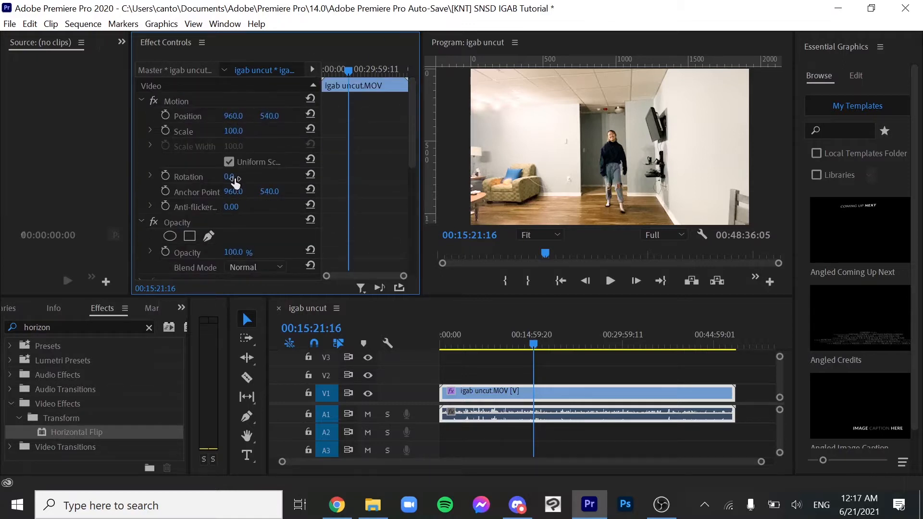
{"action": "left_click_drag", "start_coordinate": [231, 177], "coordinate": [223, 176]}
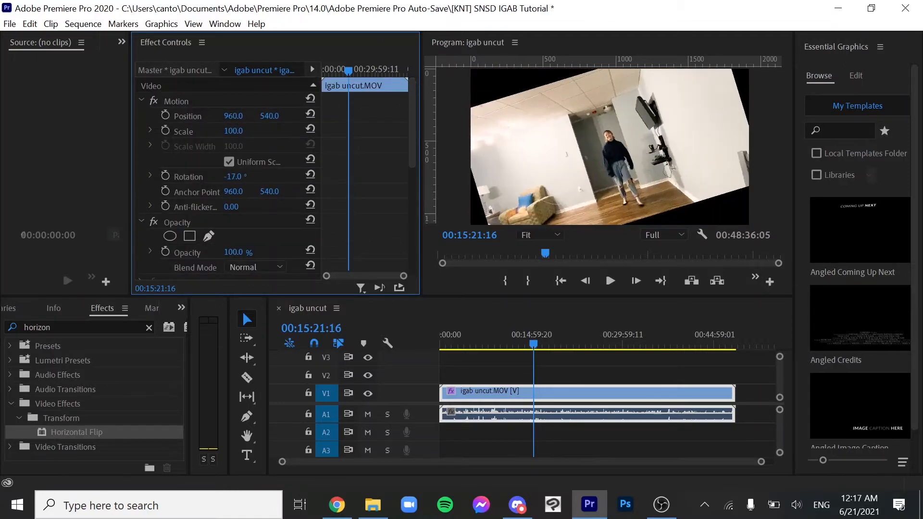
{"action": "left_click", "coordinate": [310, 174]}
{"action": "left_click_drag", "start_coordinate": [233, 131], "coordinate": [236, 130]}
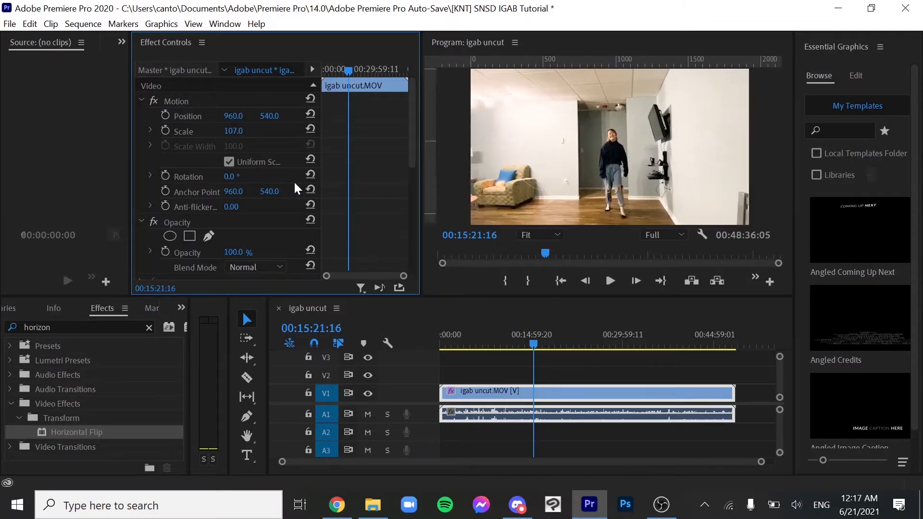
{"action": "left_click", "coordinate": [310, 126]}
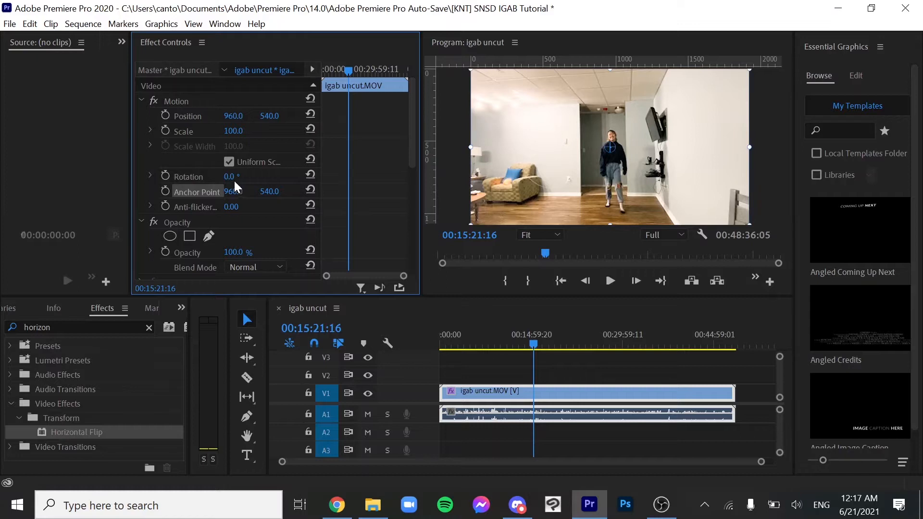
Step: Try rotating the clip 14° with a scale of 140, and reset both scale and rotation
{"action": "left_click_drag", "start_coordinate": [232, 177], "coordinate": [240, 177]}
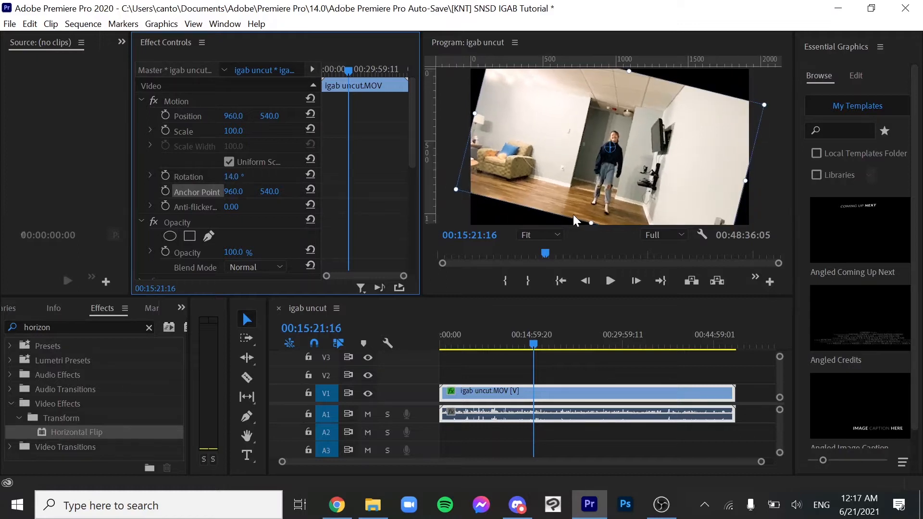
{"action": "left_click_drag", "start_coordinate": [233, 131], "coordinate": [252, 131]}
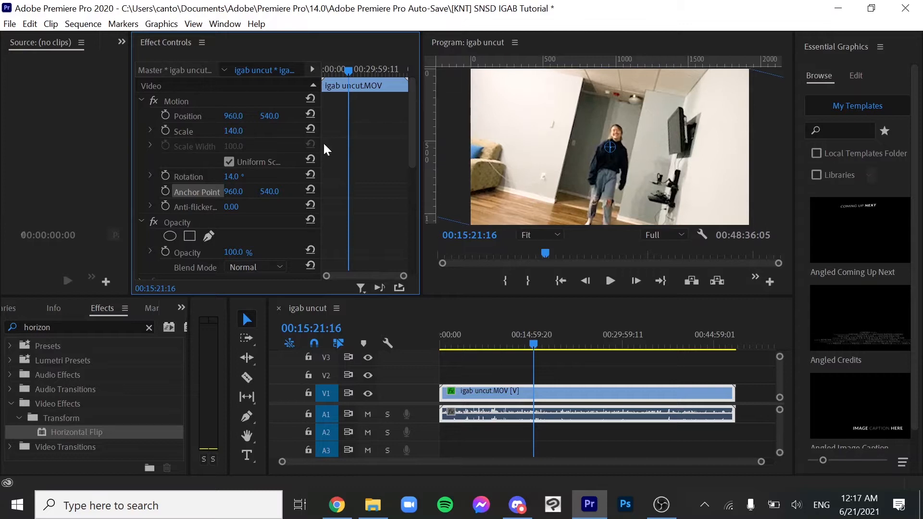
{"action": "left_click", "coordinate": [310, 129]}
{"action": "left_click", "coordinate": [310, 175]}
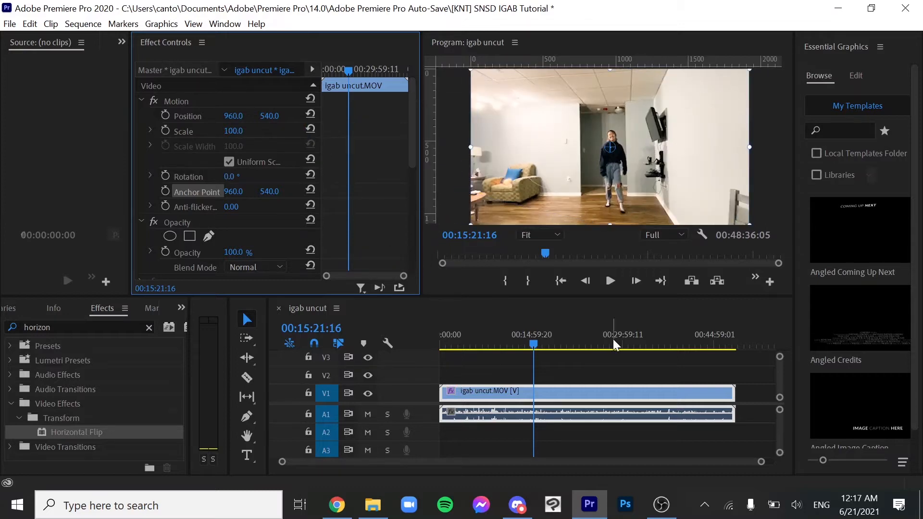
Step: Play the sequence from 00:08:37:14 for a few seconds and stop at 00:08:41:13
{"action": "left_click_drag", "start_coordinate": [528, 350], "coordinate": [490, 350]}
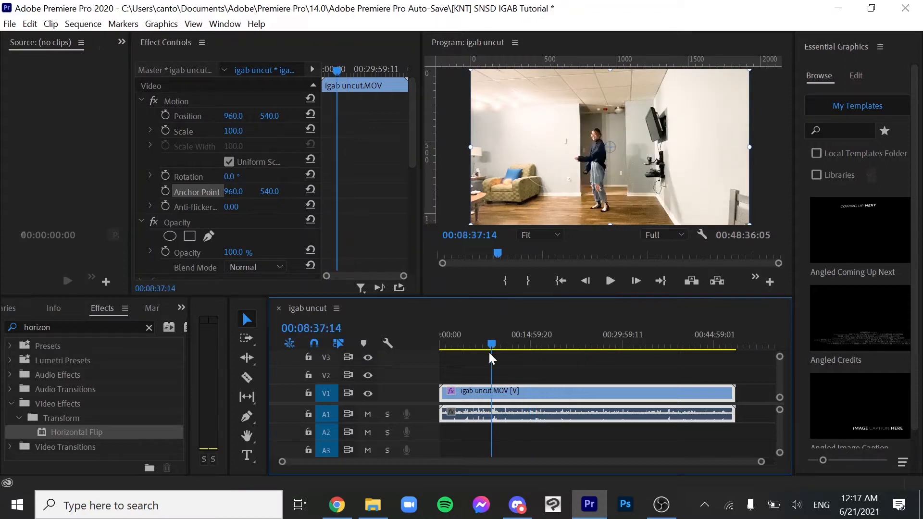
{"action": "left_click", "coordinate": [610, 281]}
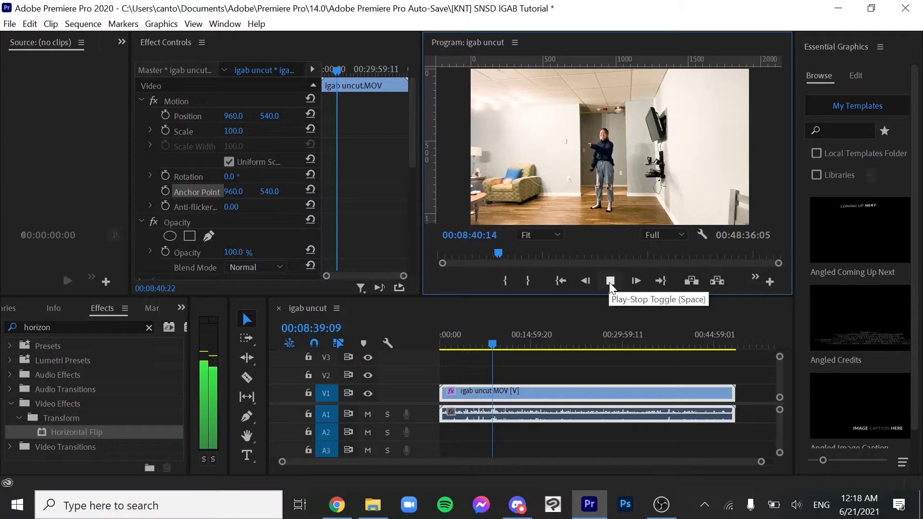
{"action": "left_click", "coordinate": [610, 281]}
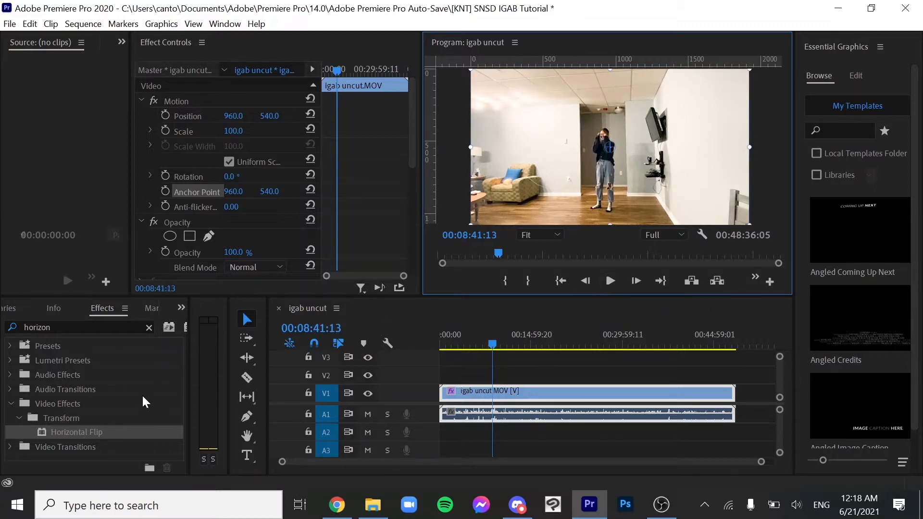
Step: Clear the effects search and browse Audio Effects, expanding Delay and Echo and Noise Reduction/Restoration
{"action": "left_click", "coordinate": [148, 329]}
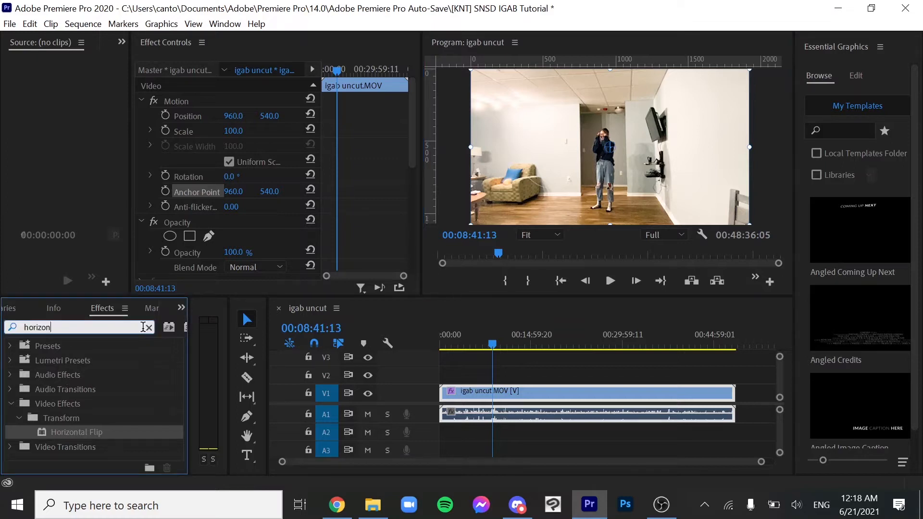
{"action": "double_click", "coordinate": [39, 375]}
{"action": "scroll", "coordinate": [41, 373], "scroll_direction": "down", "scroll_amount": 1}
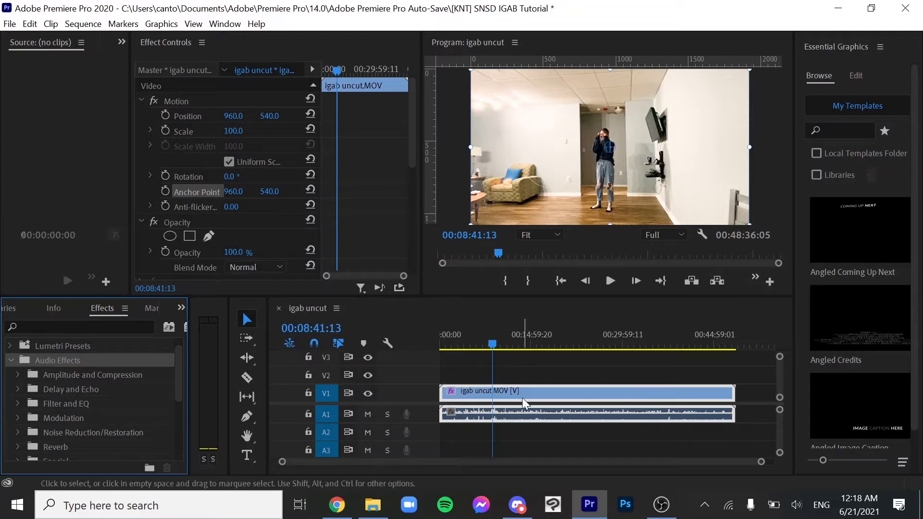
{"action": "double_click", "coordinate": [86, 391]}
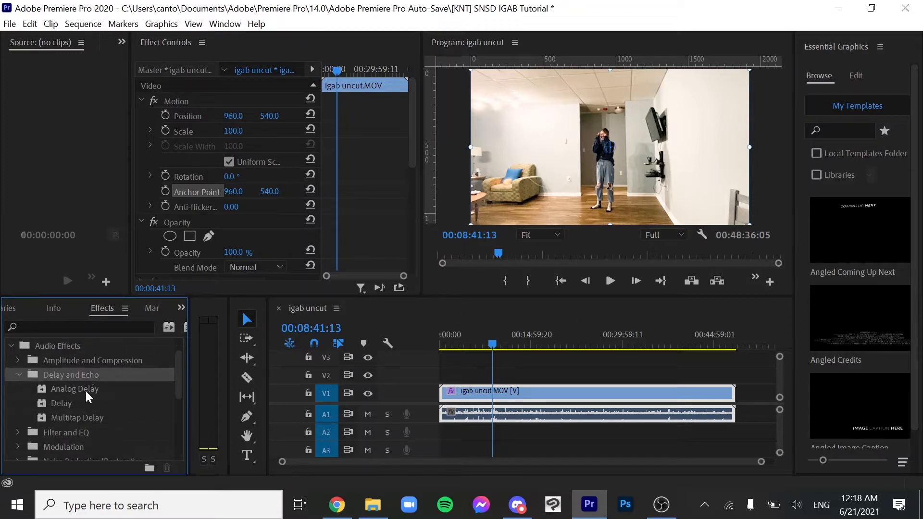
{"action": "scroll", "coordinate": [85, 390], "scroll_direction": "down", "scroll_amount": 3}
{"action": "double_click", "coordinate": [86, 389]}
{"action": "scroll", "coordinate": [86, 390], "scroll_direction": "down", "scroll_amount": 1}
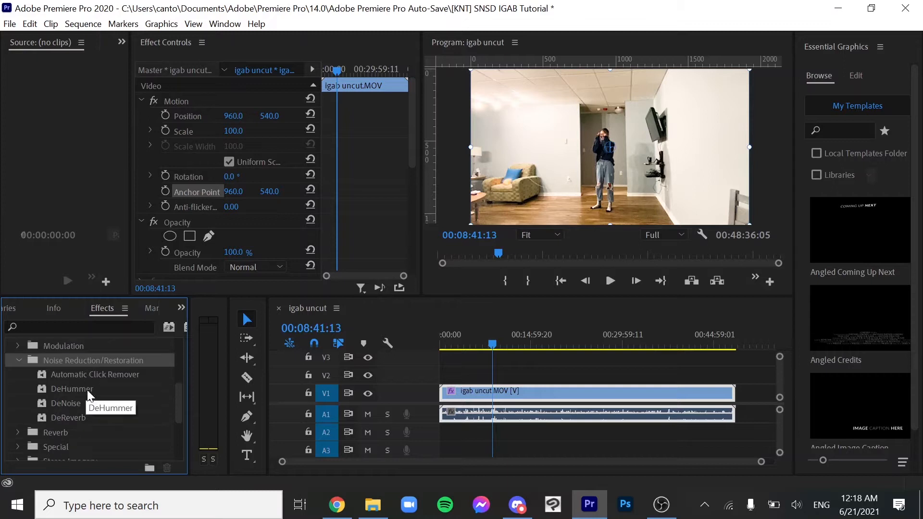
Step: Apply the DeHummer audio effect to the igab uncut clip and locate its settings among the clip's effects
{"action": "left_click", "coordinate": [79, 389]}
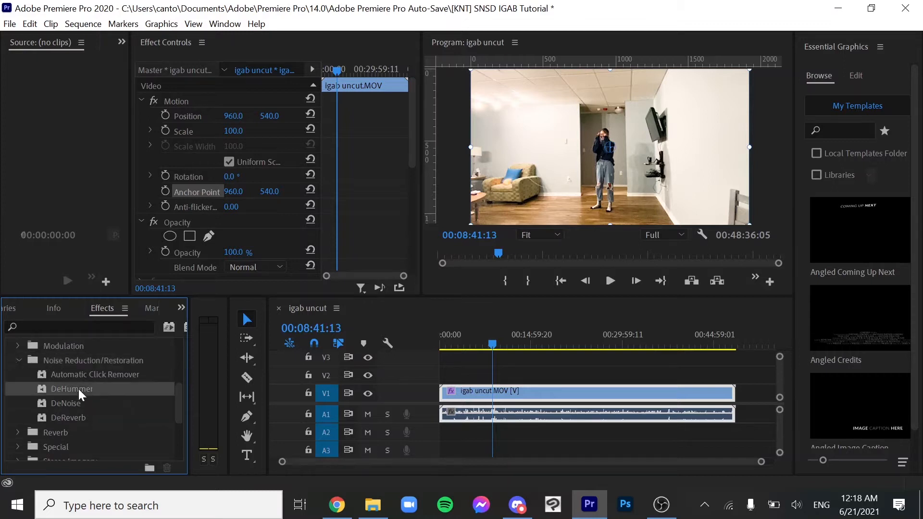
{"action": "left_click_drag", "start_coordinate": [243, 238], "coordinate": [242, 238]}
{"action": "scroll", "coordinate": [254, 244], "scroll_direction": "down", "scroll_amount": 5}
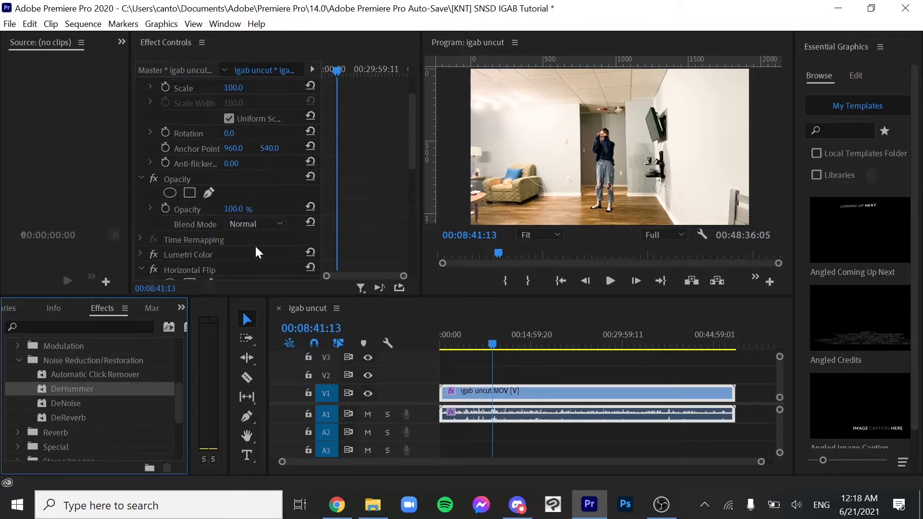
{"action": "scroll", "coordinate": [232, 276], "scroll_direction": "down", "scroll_amount": 3}
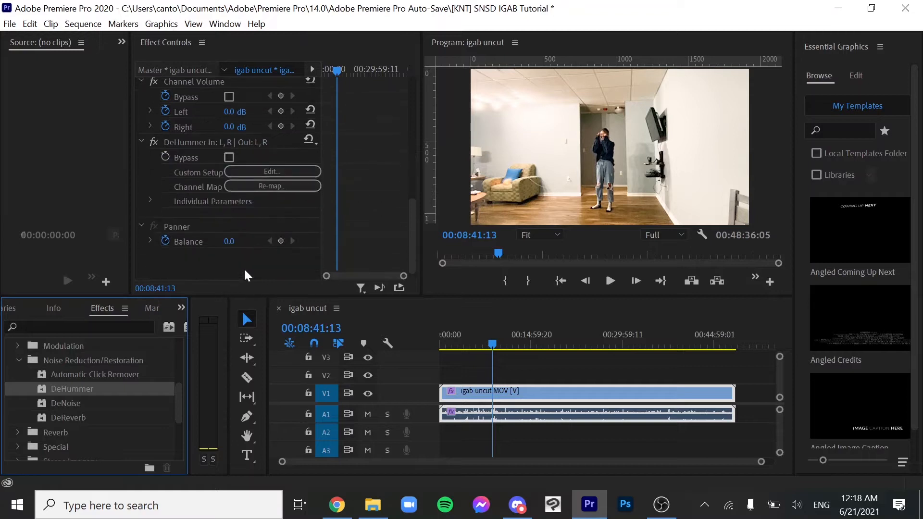
Step: Apply the DeNoise and DeReverb audio effects to the igab uncut clip and check their settings among the clip's effects
{"action": "scroll", "coordinate": [216, 252], "scroll_direction": "up", "scroll_amount": 1}
{"action": "left_click", "coordinate": [92, 402]}
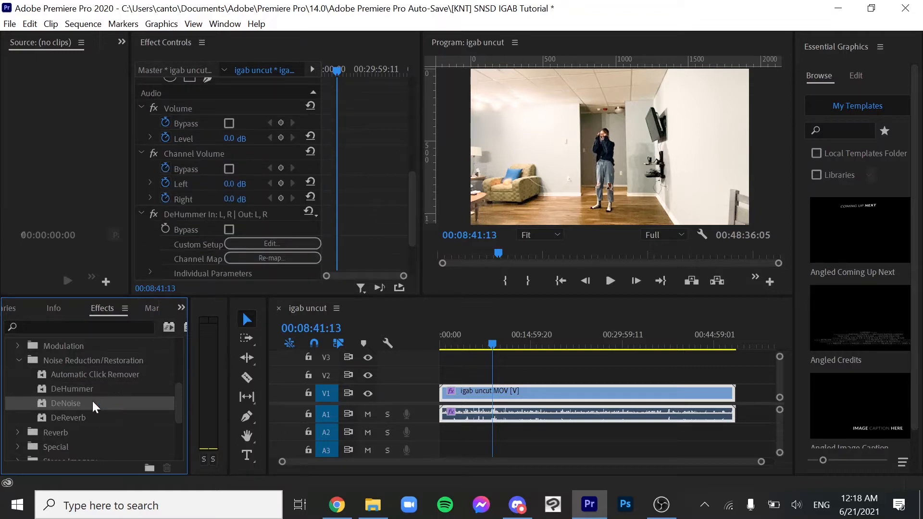
{"action": "left_click_drag", "start_coordinate": [276, 222], "coordinate": [276, 223]}
{"action": "scroll", "coordinate": [276, 222], "scroll_direction": "down", "scroll_amount": 3}
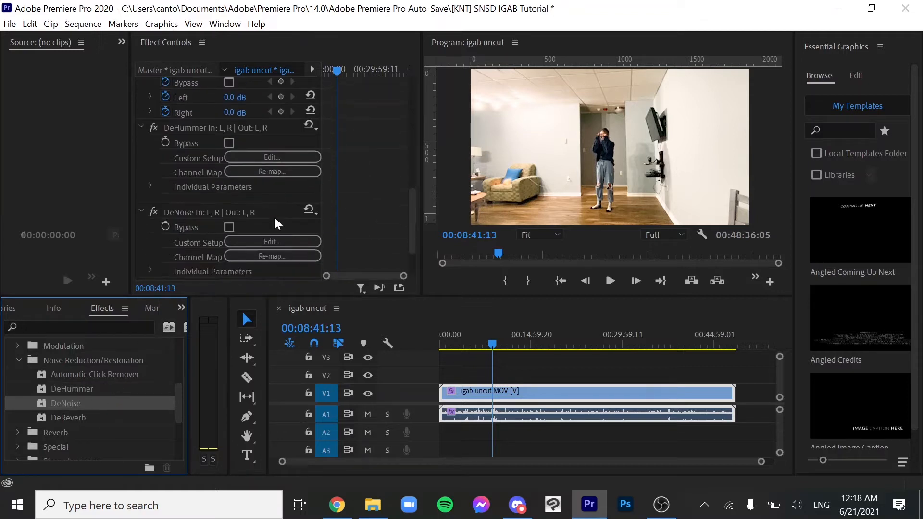
{"action": "scroll", "coordinate": [274, 222], "scroll_direction": "down", "scroll_amount": 2}
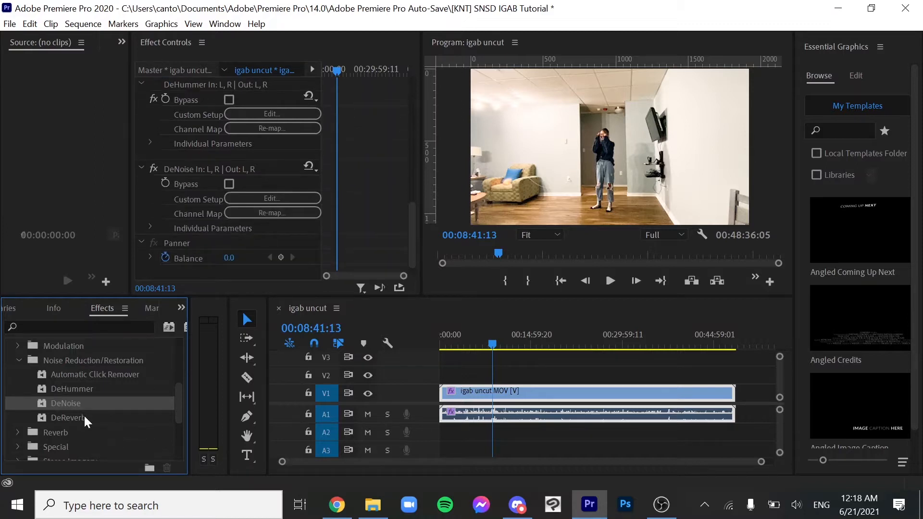
{"action": "left_click_drag", "start_coordinate": [85, 417], "coordinate": [240, 248]}
{"action": "scroll", "coordinate": [240, 248], "scroll_direction": "down", "scroll_amount": 2}
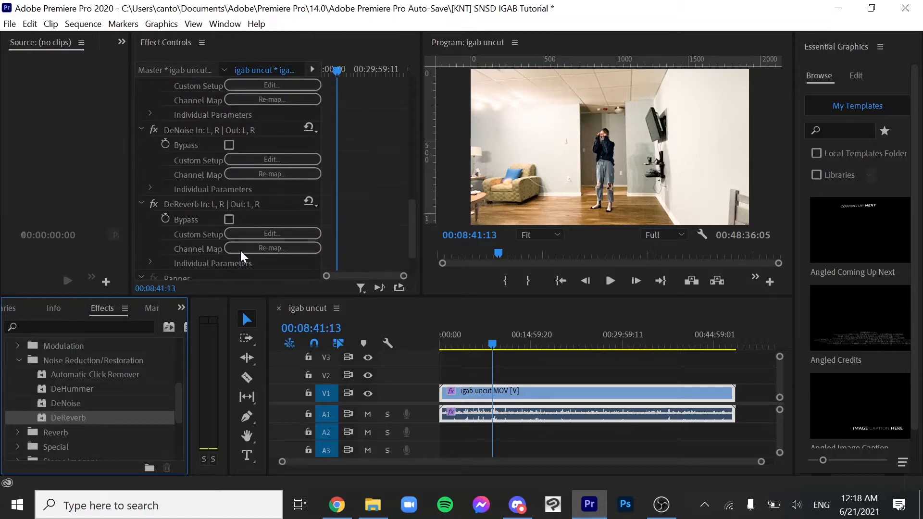
Step: Find the Multiband Compressor among the audio effects and apply it to the igab uncut clip
{"action": "scroll", "coordinate": [84, 414], "scroll_direction": "down", "scroll_amount": 4}
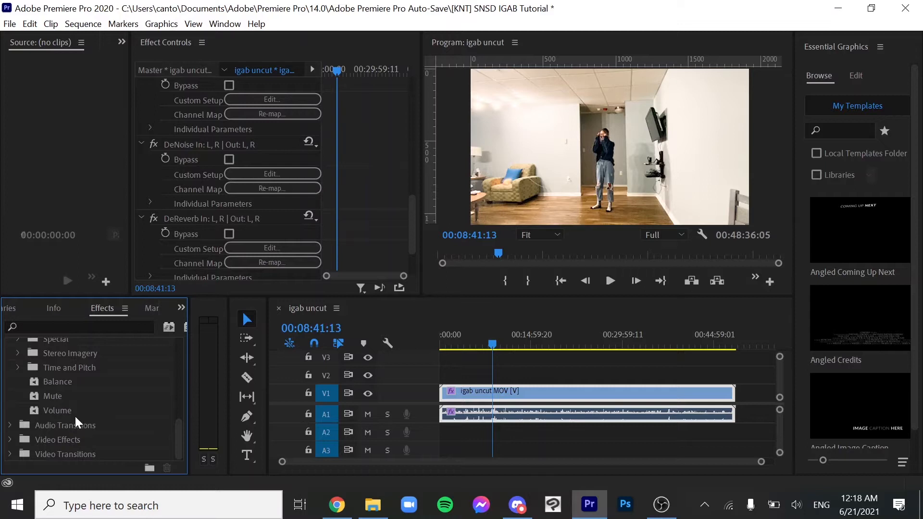
{"action": "scroll", "coordinate": [74, 412], "scroll_direction": "up", "scroll_amount": 3}
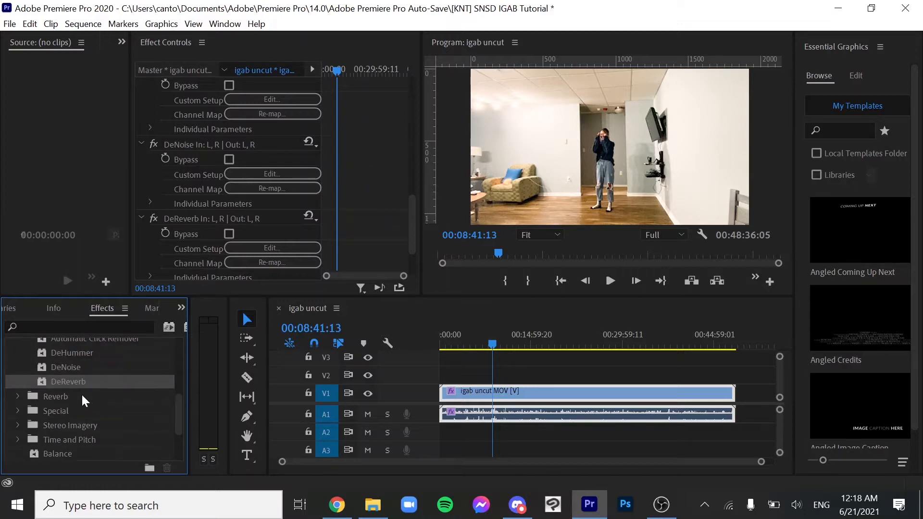
{"action": "scroll", "coordinate": [82, 399], "scroll_direction": "up", "scroll_amount": 10}
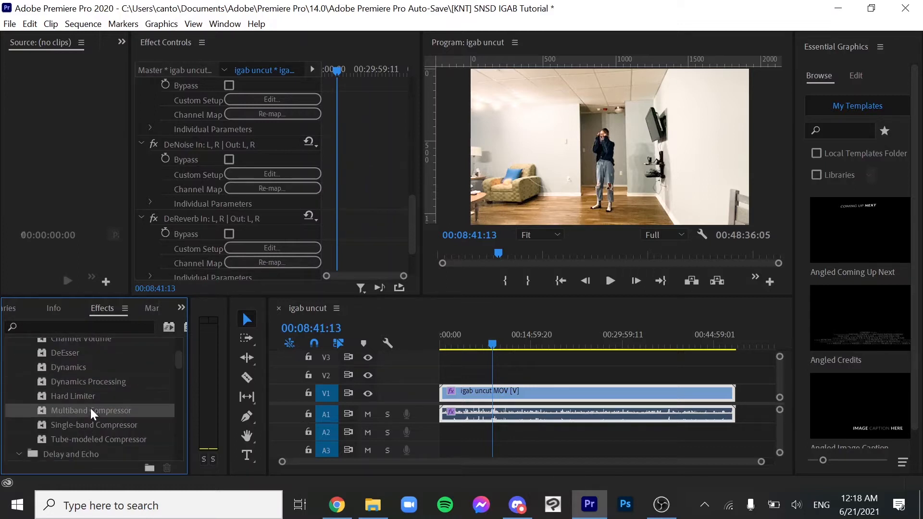
Step: Set a new audio gain for the igab uncut clip on the timeline
{"action": "right_click", "coordinate": [498, 417]}
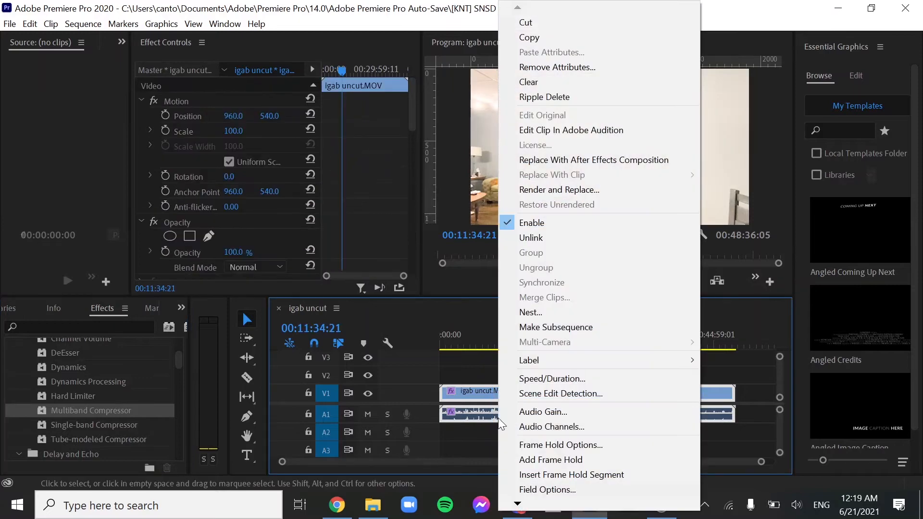
{"action": "left_click", "coordinate": [547, 408]}
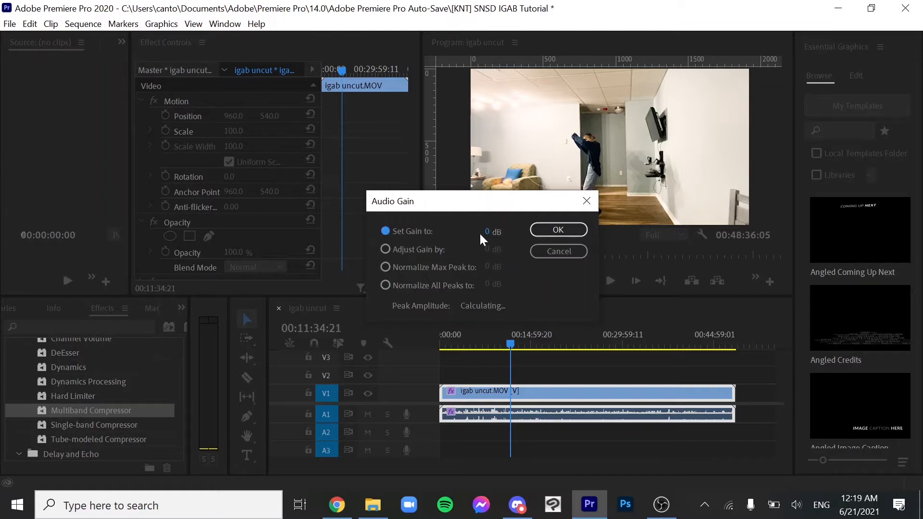
{"action": "left_click", "coordinate": [484, 231]}
{"action": "key", "text": "Return"}
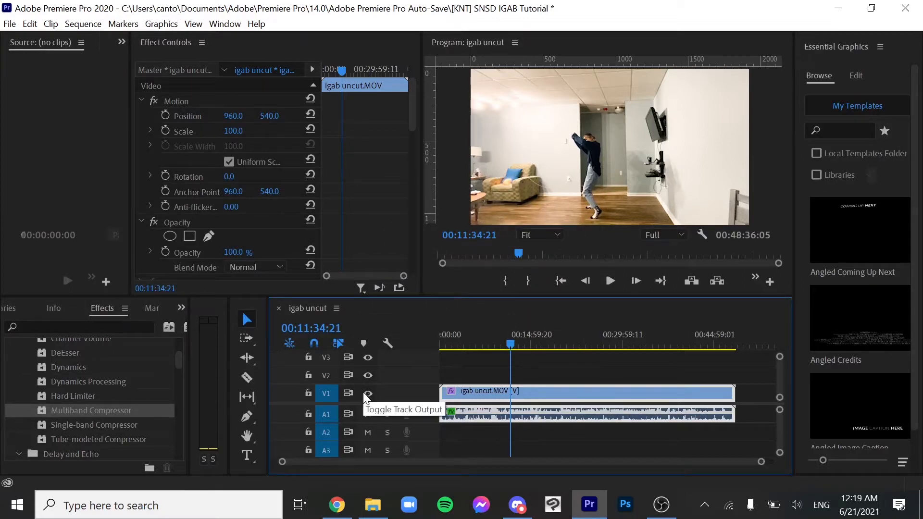
Step: Adjust the system volume to 28 and play the sequence from near its beginning
{"action": "key", "text": "XF86AudioLowerVolume"}
{"action": "key", "text": "XF86AudioLowerVolume"}
{"action": "key", "text": "XF86AudioLowerVolume"}
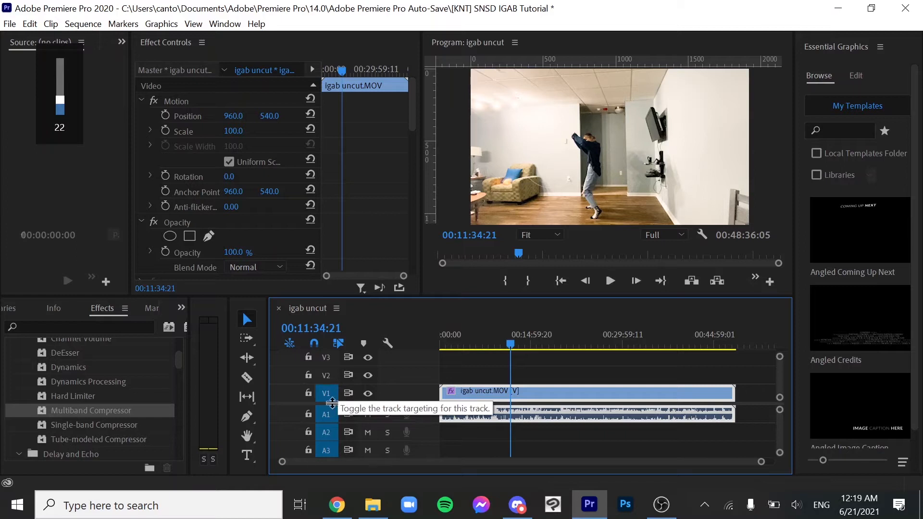
{"action": "key", "text": "XF86AudioLowerVolume"}
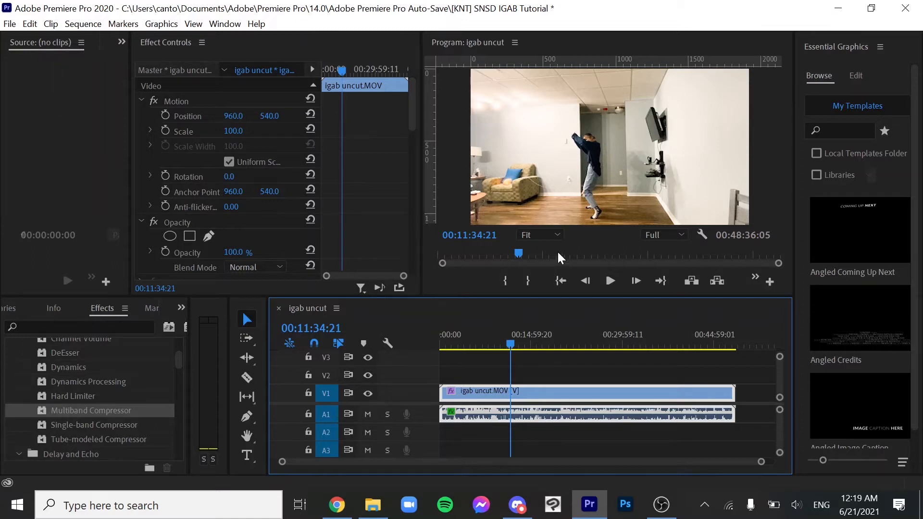
{"action": "key", "text": "XF86AudioRaiseVolume"}
{"action": "key", "text": "XF86AudioRaiseVolume"}
{"action": "key", "text": "XF86AudioRaiseVolume"}
{"action": "key", "text": "XF86AudioRaiseVolume"}
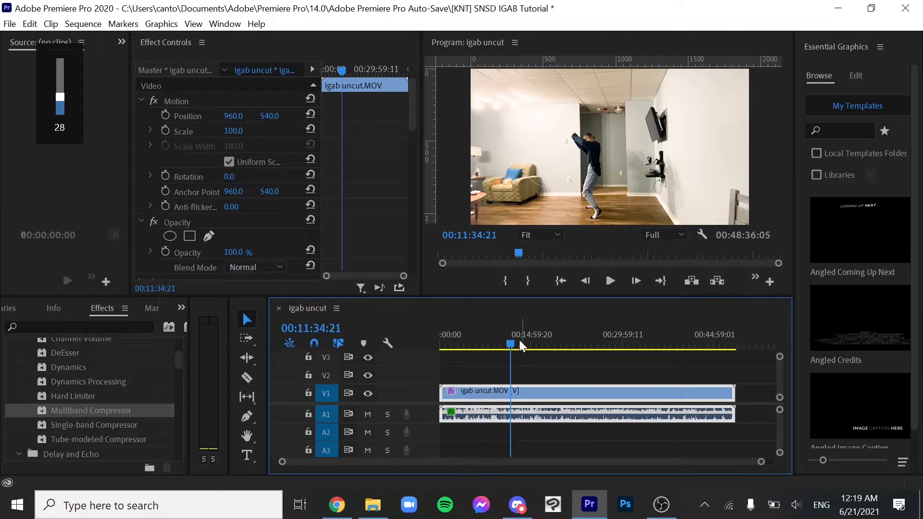
{"action": "left_click_drag", "start_coordinate": [519, 340], "coordinate": [455, 336]}
{"action": "left_click", "coordinate": [617, 287]}
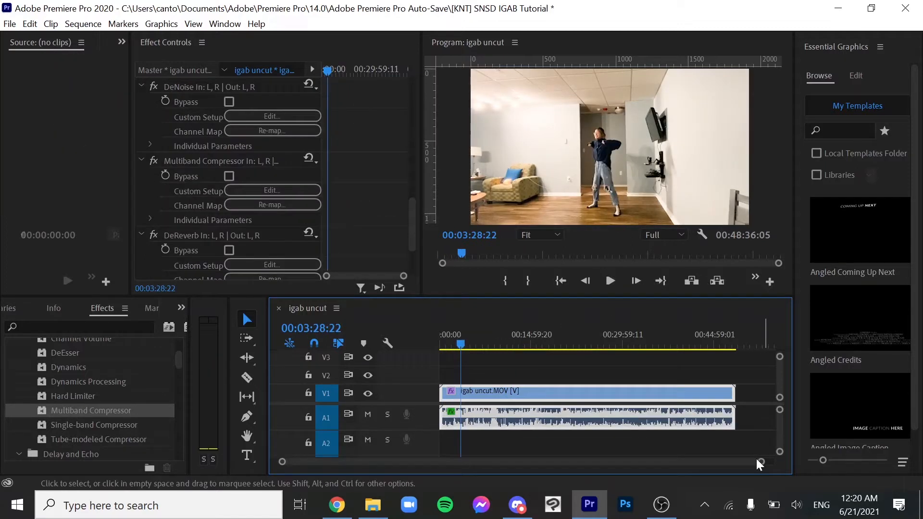
Step: Adjust the igab uncut clip's audio gain once more and apply it
{"action": "left_click_drag", "start_coordinate": [759, 462], "coordinate": [626, 462]}
{"action": "right_click", "coordinate": [598, 416]}
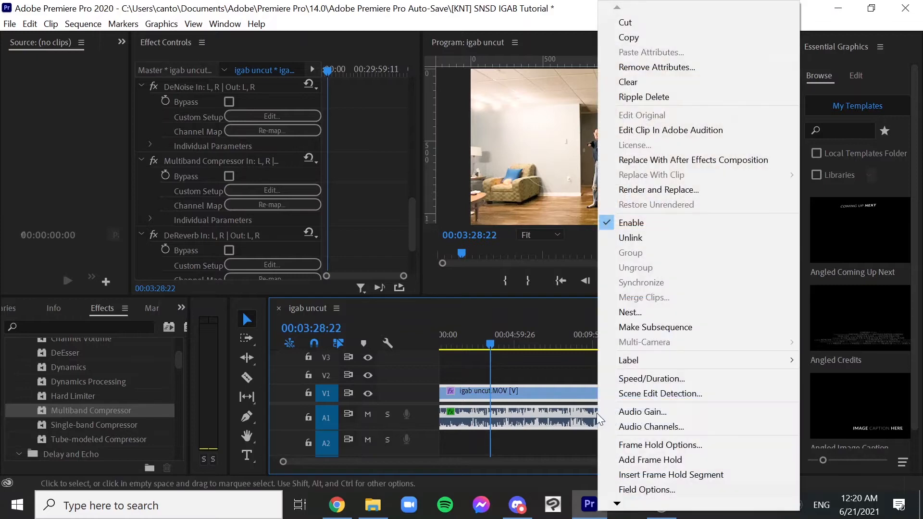
{"action": "left_click", "coordinate": [673, 412]}
{"action": "key", "text": "Return"}
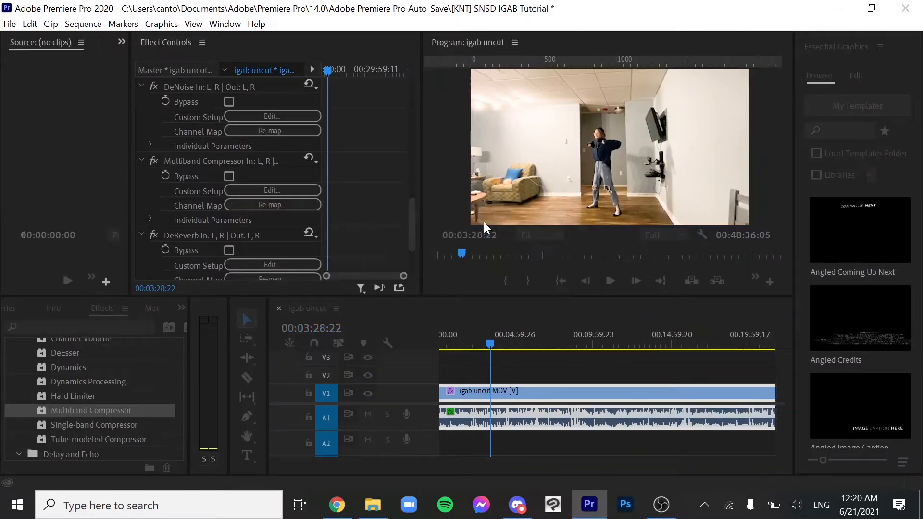
Step: Play the sequence from 00:03:28:22, stop at 00:03:31:19, and reposition the playhead on the timeline
{"action": "key", "text": "space"}
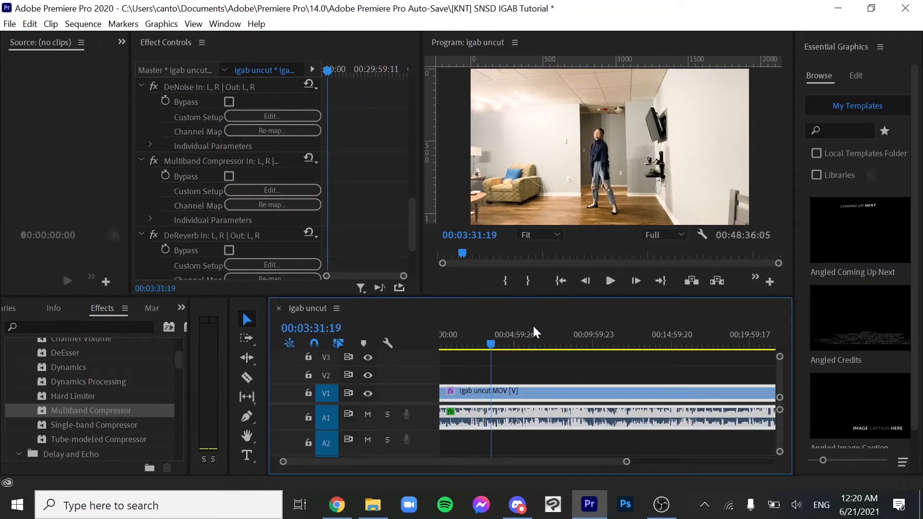
{"action": "key", "text": "space"}
{"action": "left_click", "coordinate": [585, 344]}
{"action": "left_click_drag", "start_coordinate": [585, 345], "coordinate": [492, 336]}
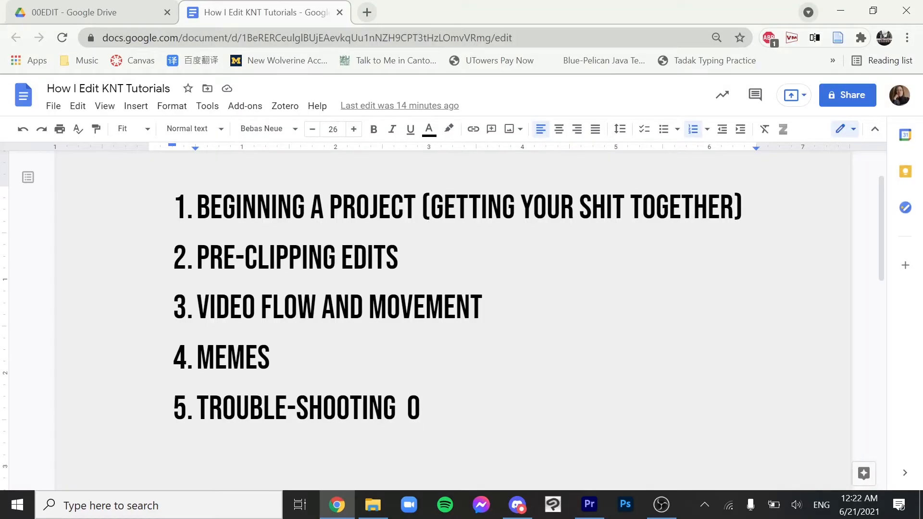
Step: Switch to Premiere Pro and move the igab uncut clip further along V1, leaving a gap at the sequence start
{"action": "left_click", "coordinate": [587, 506]}
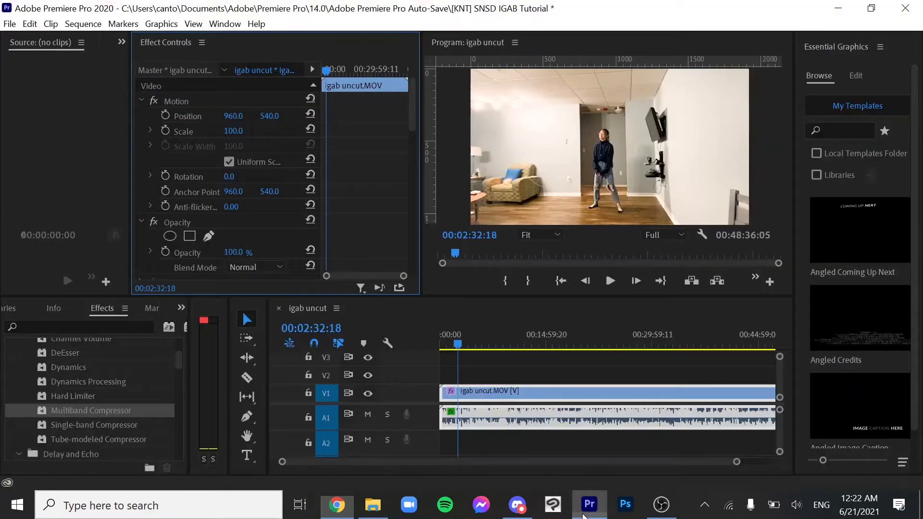
{"action": "left_click_drag", "start_coordinate": [496, 393], "coordinate": [535, 393]}
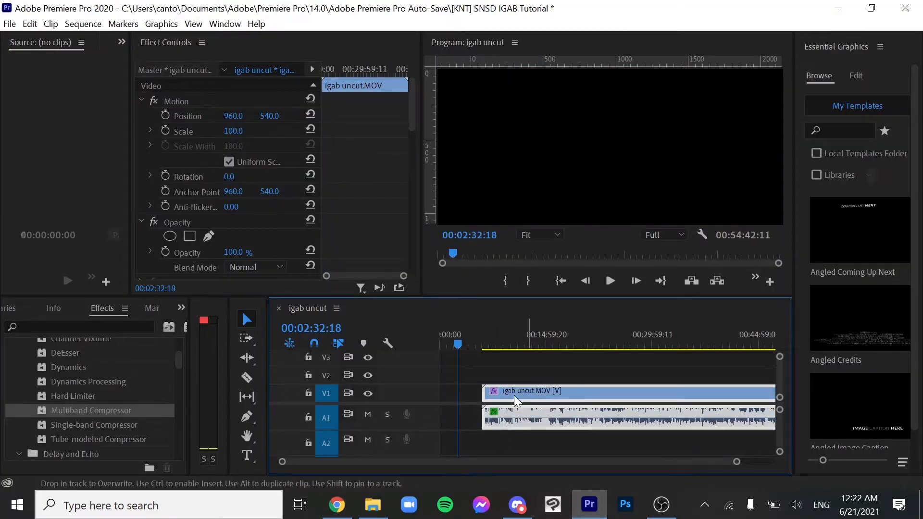
{"action": "left_click_drag", "start_coordinate": [736, 461], "coordinate": [649, 478]}
{"action": "mouse_move", "coordinate": [727, 397]}
{"action": "left_mouse_down"}
{"action": "mouse_move", "coordinate": [709, 390]}
{"action": "mouse_move", "coordinate": [702, 406]}
{"action": "mouse_move", "coordinate": [726, 394]}
{"action": "left_mouse_up"}
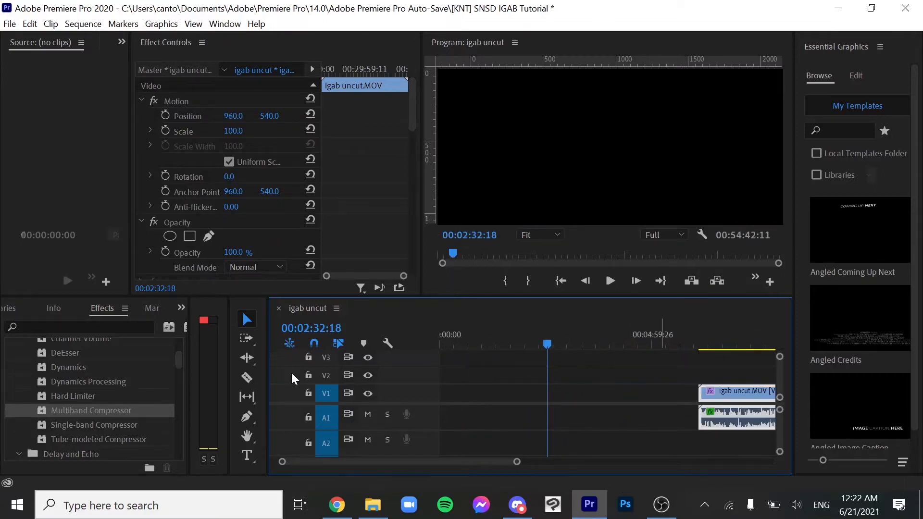
Step: Find tutorial intro.png among the project media and place it at the start of V1
{"action": "left_click", "coordinate": [183, 306]}
{"action": "left_click", "coordinate": [192, 325]}
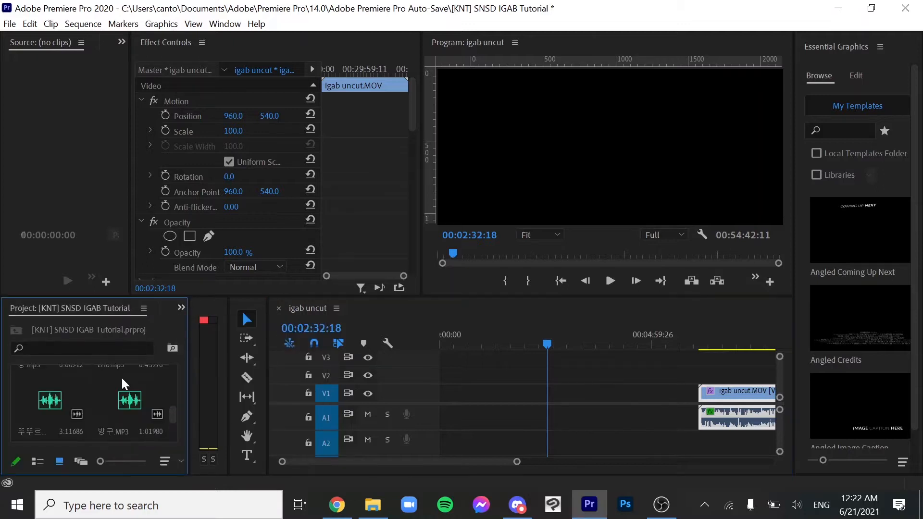
{"action": "scroll", "coordinate": [122, 376], "scroll_direction": "up", "scroll_amount": 3}
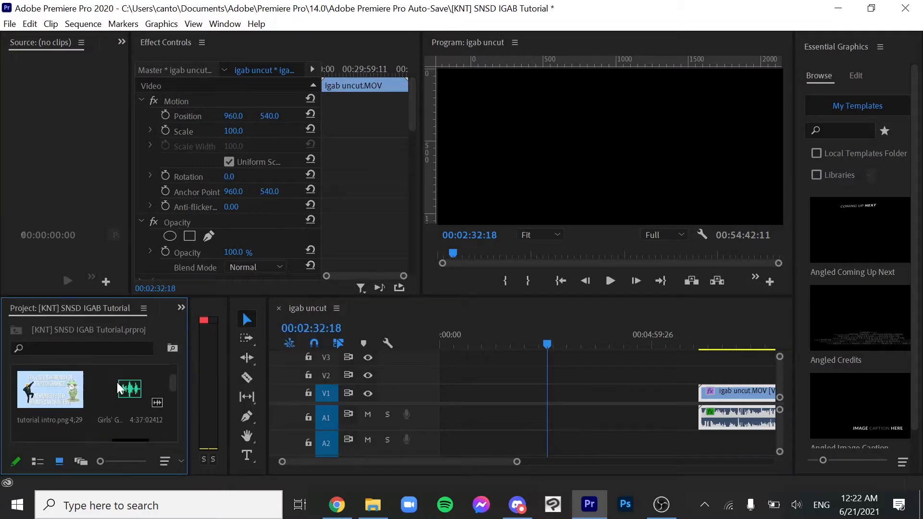
{"action": "left_click_drag", "start_coordinate": [68, 398], "coordinate": [447, 393]}
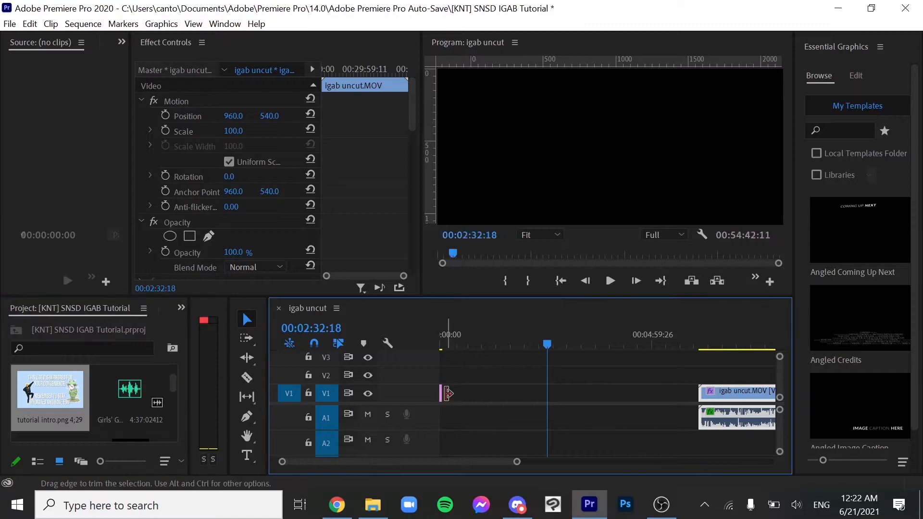
Step: Extend tutorial intro.png on V1 to about three and a half minutes
{"action": "left_click", "coordinate": [441, 391]}
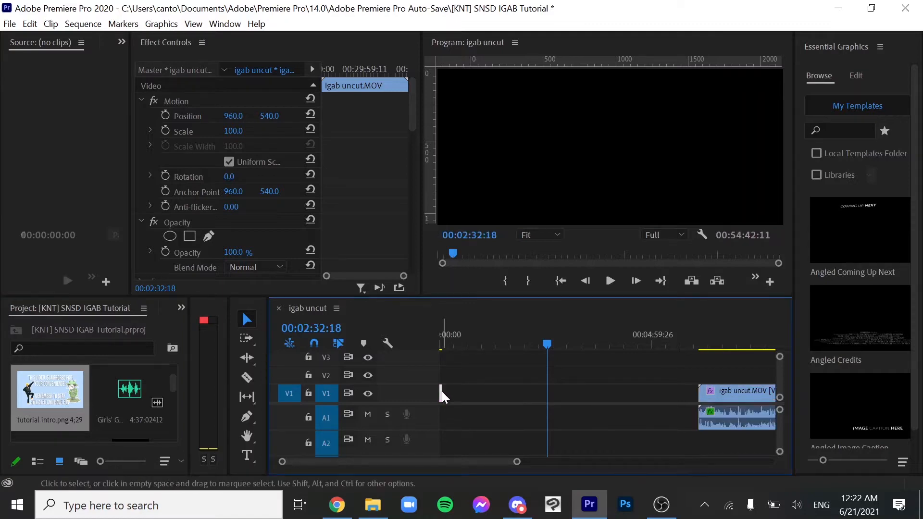
{"action": "right_click", "coordinate": [443, 392]}
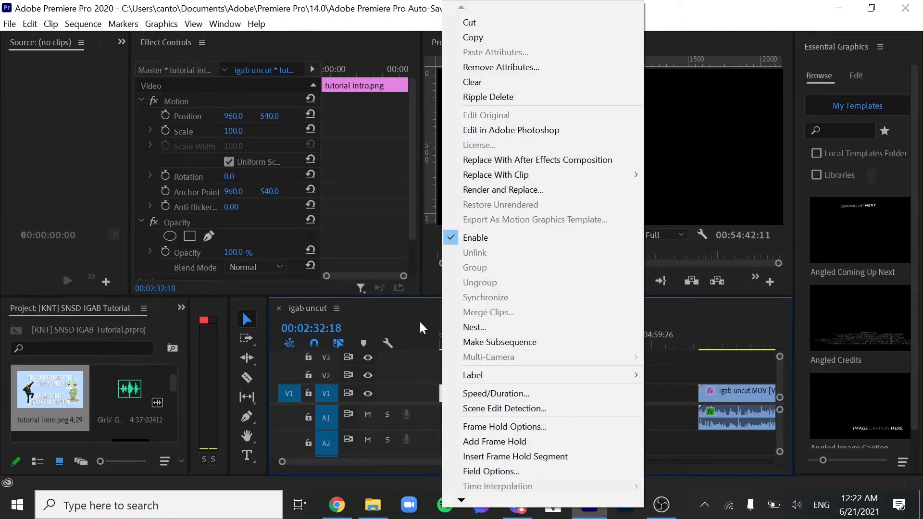
{"action": "left_click", "coordinate": [420, 323]}
{"action": "left_click", "coordinate": [513, 345]}
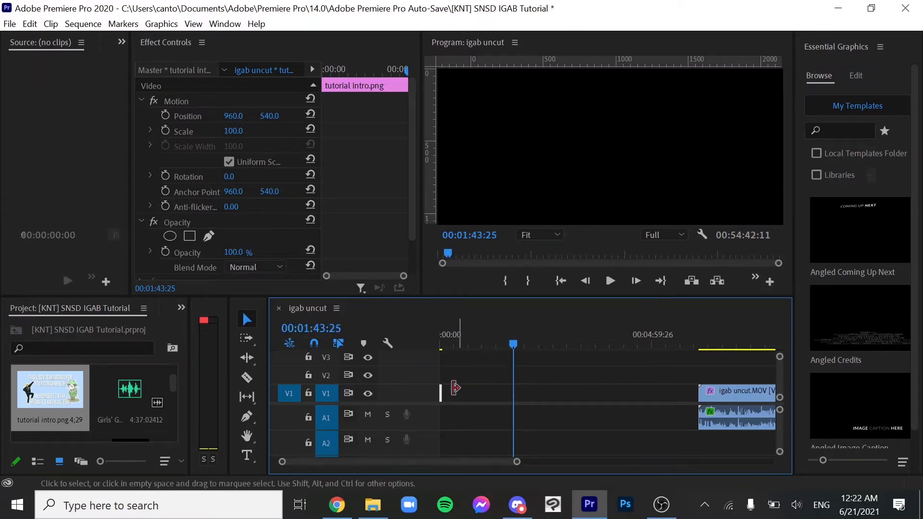
{"action": "left_click_drag", "start_coordinate": [441, 390], "coordinate": [586, 395]}
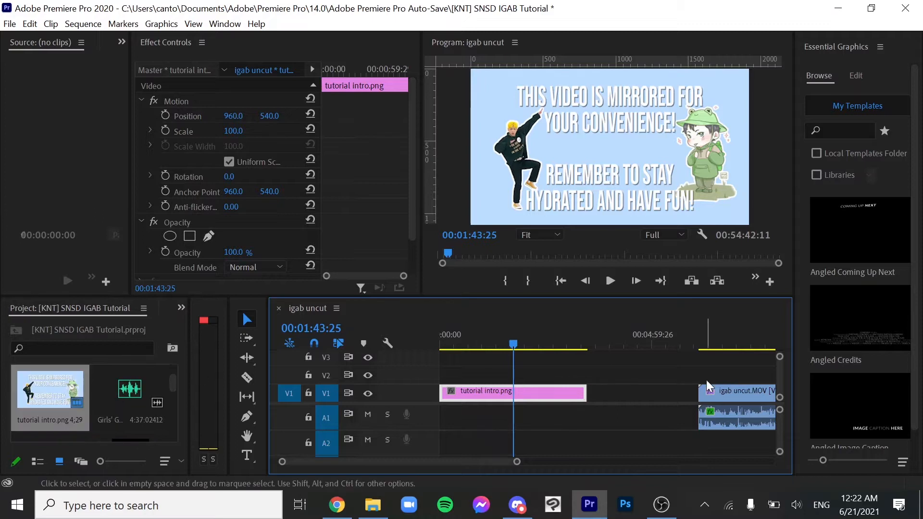
Step: Shorten the intro image to about 7 seconds and move the igab uncut clip to start at about 17 seconds
{"action": "left_click_drag", "start_coordinate": [497, 344], "coordinate": [4, 399]}
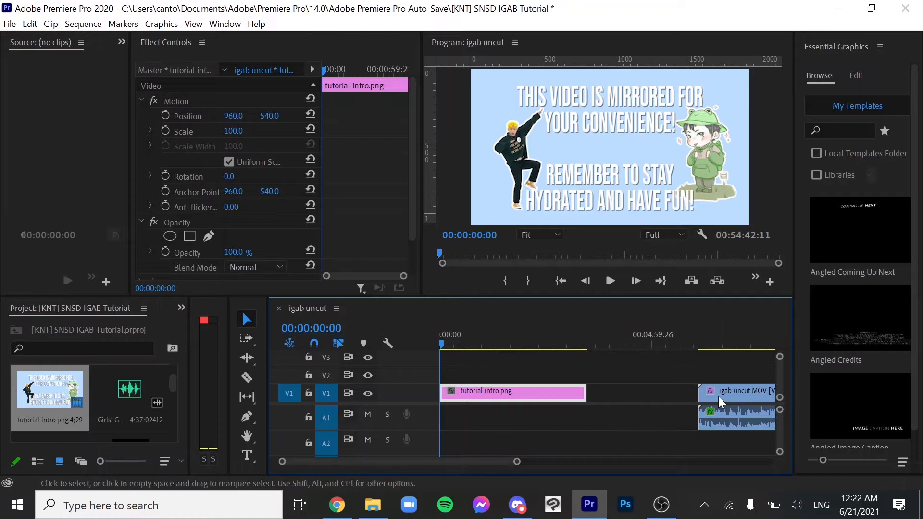
{"action": "left_click_drag", "start_coordinate": [149, 399], "coordinate": [419, 455]}
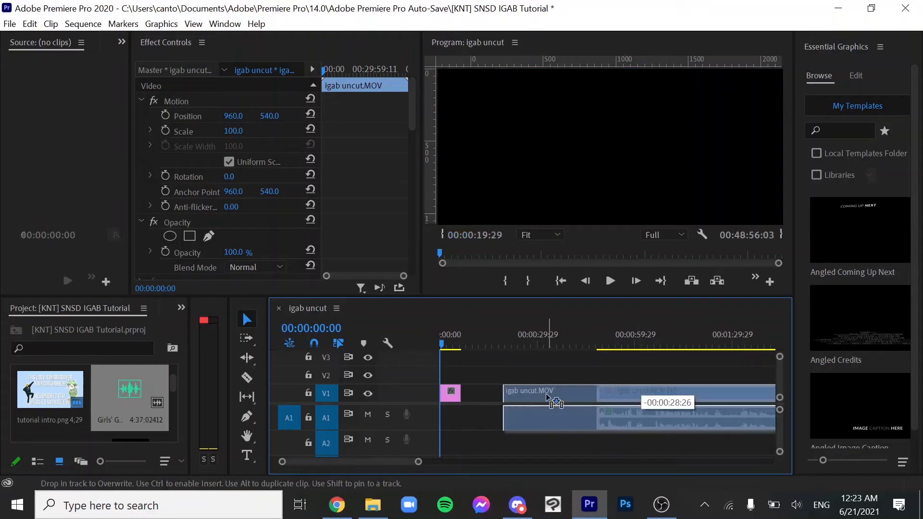
{"action": "left_click_drag", "start_coordinate": [560, 395], "coordinate": [537, 396]}
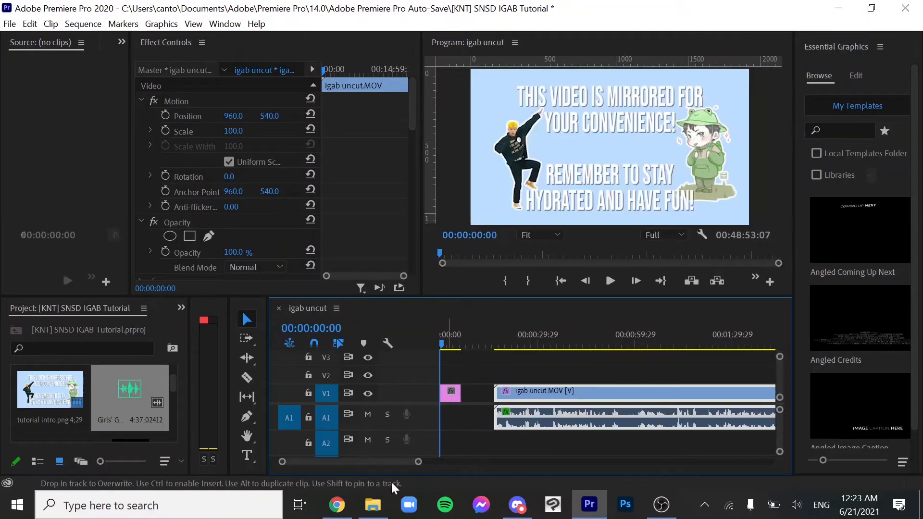
Step: Place the Girls' G... song at the start of A2 and play the sequence from the beginning with the system volume lowered
{"action": "left_click_drag", "start_coordinate": [418, 461], "coordinate": [393, 474]}
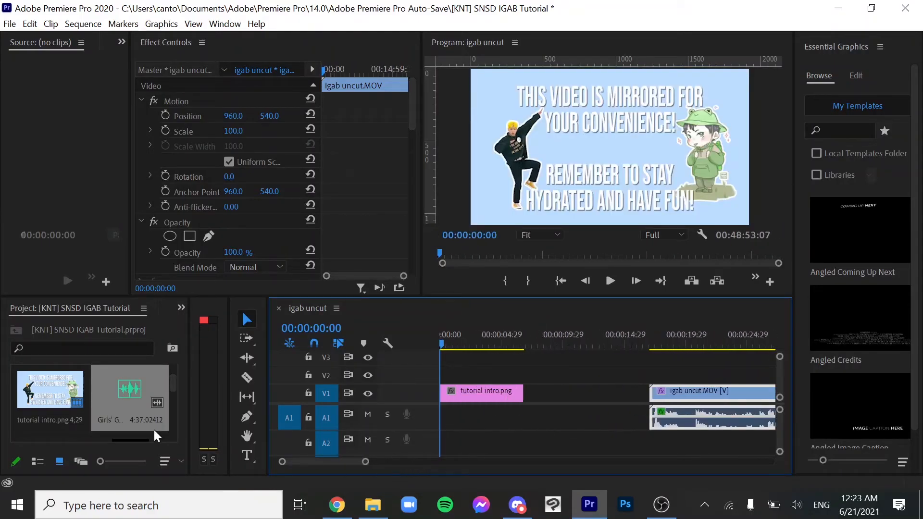
{"action": "left_click_drag", "start_coordinate": [123, 392], "coordinate": [443, 443]}
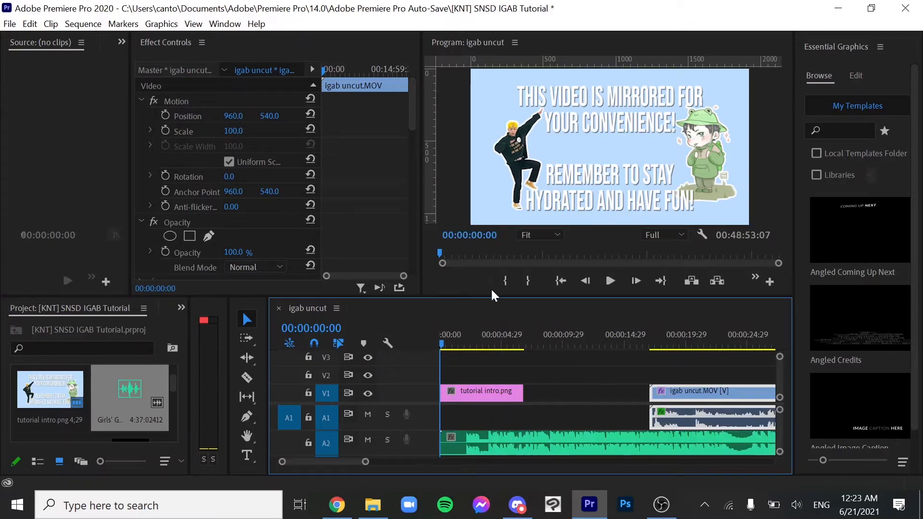
{"action": "key", "text": "space"}
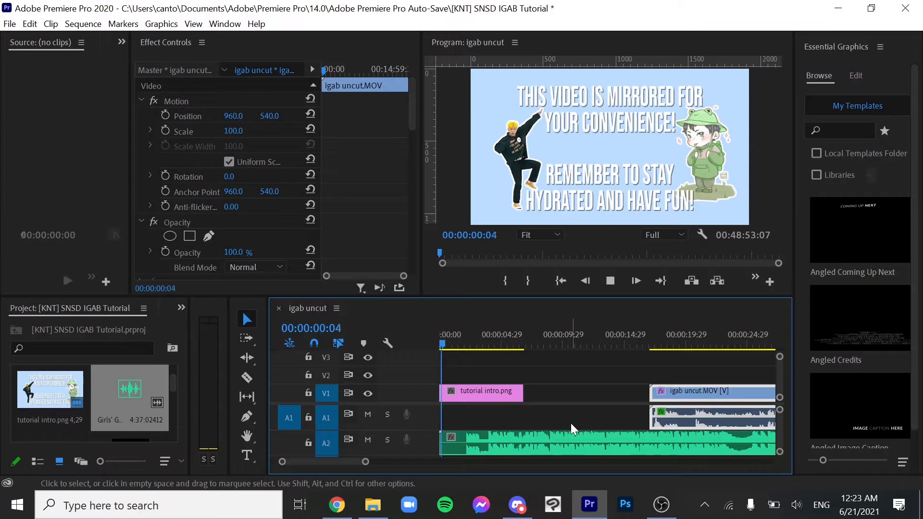
{"action": "key", "text": "XF86AudioLowerVolume"}
{"action": "key", "text": "XF86AudioLowerVolume"}
{"action": "key", "text": "XF86AudioLowerVolume"}
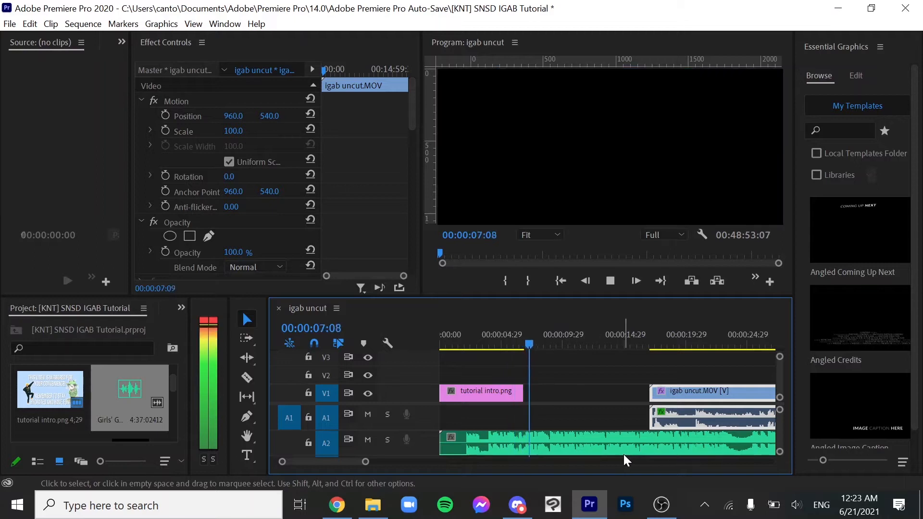
Step: Split the song on A2 at about 8:22 and delete the part after the cut
{"action": "key", "text": "space"}
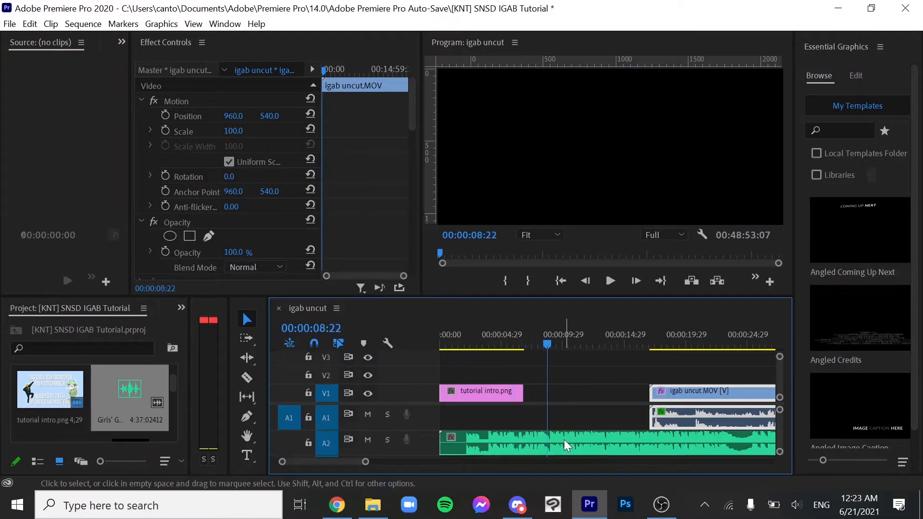
{"action": "key", "text": "c"}
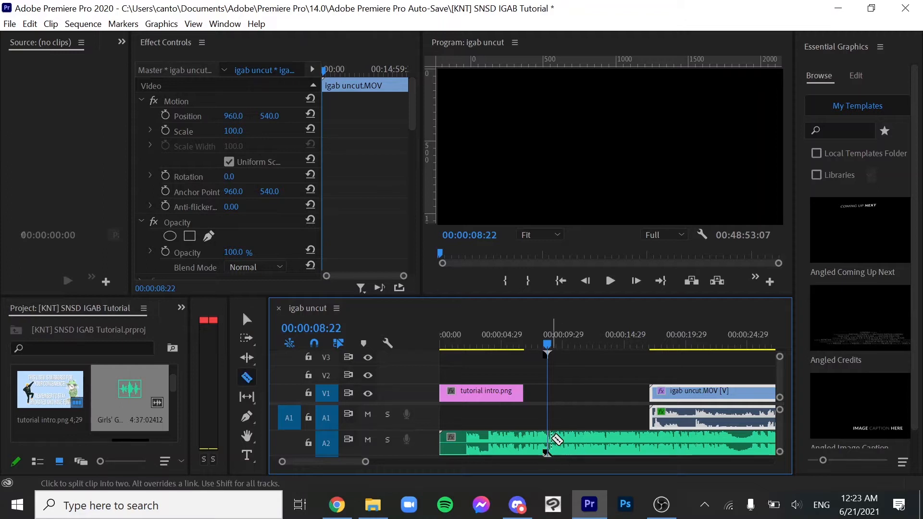
{"action": "left_click", "coordinate": [553, 435]}
{"action": "key", "text": "equal"}
{"action": "key", "text": "space"}
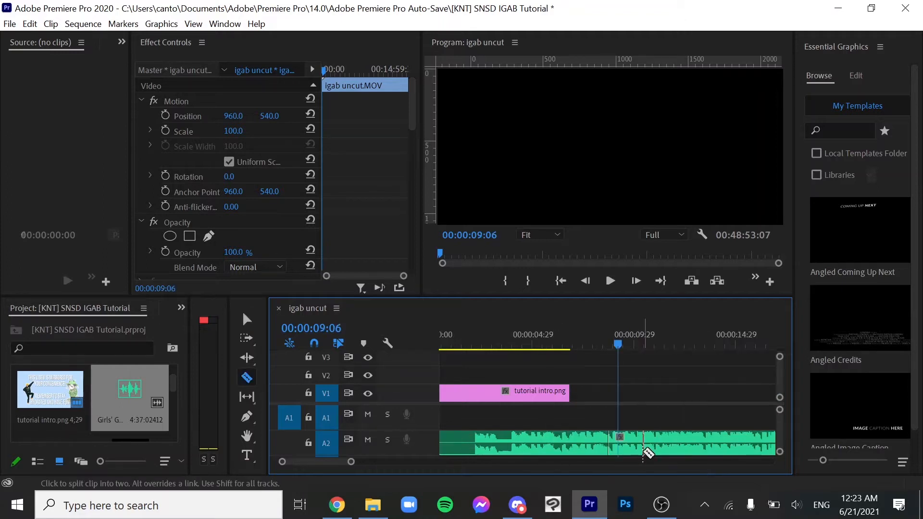
{"action": "key", "text": "v"}
{"action": "left_click", "coordinate": [673, 432]}
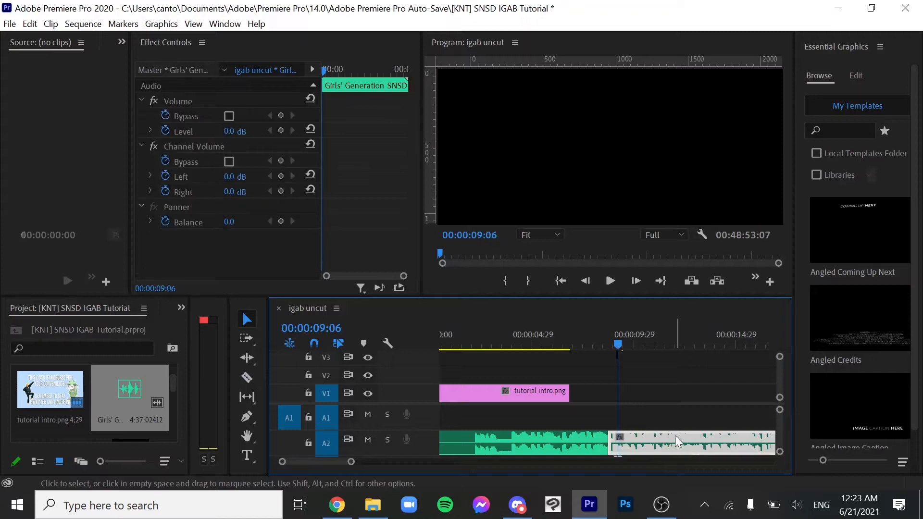
{"action": "key", "text": "Delete"}
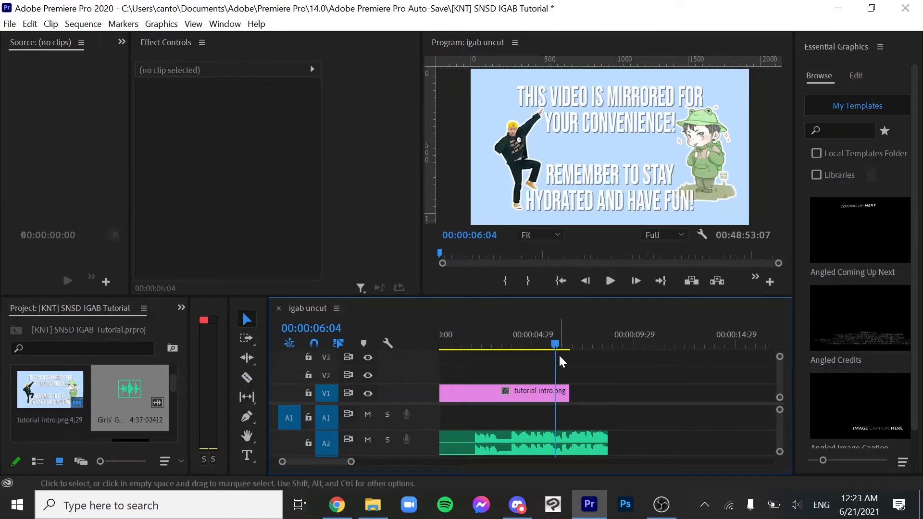
Step: Trim the quiet opening off the song and shift it to the start of A2 beneath the intro image
{"action": "key", "text": "space"}
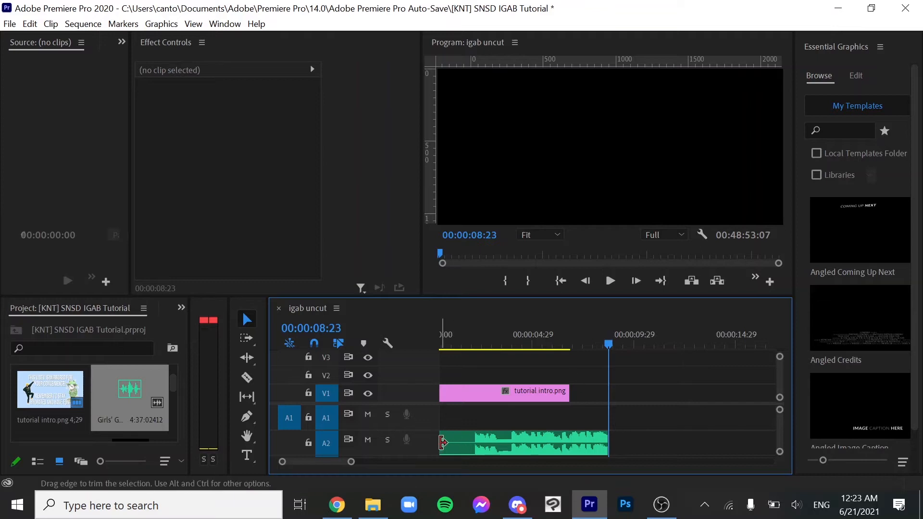
{"action": "left_click", "coordinate": [465, 443]}
{"action": "left_click_drag", "start_coordinate": [442, 439], "coordinate": [462, 435]}
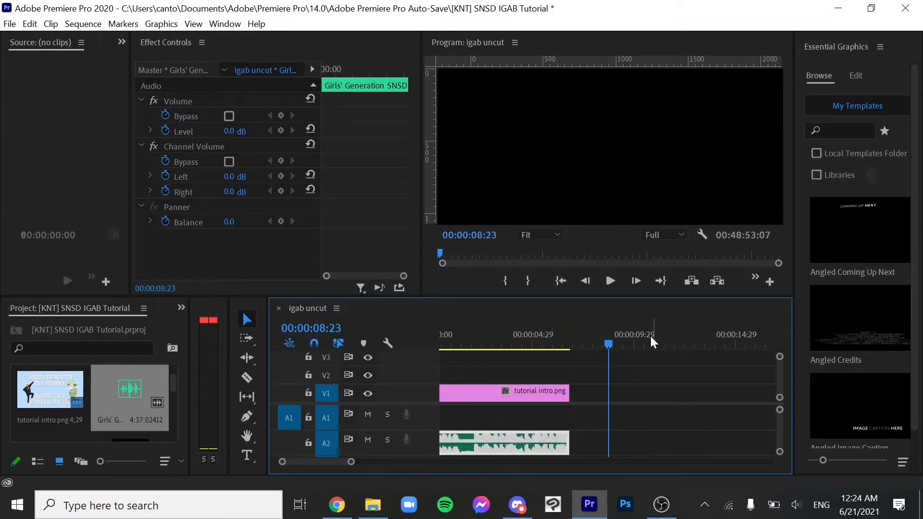
{"action": "left_click", "coordinate": [437, 350]}
{"action": "key", "text": "space"}
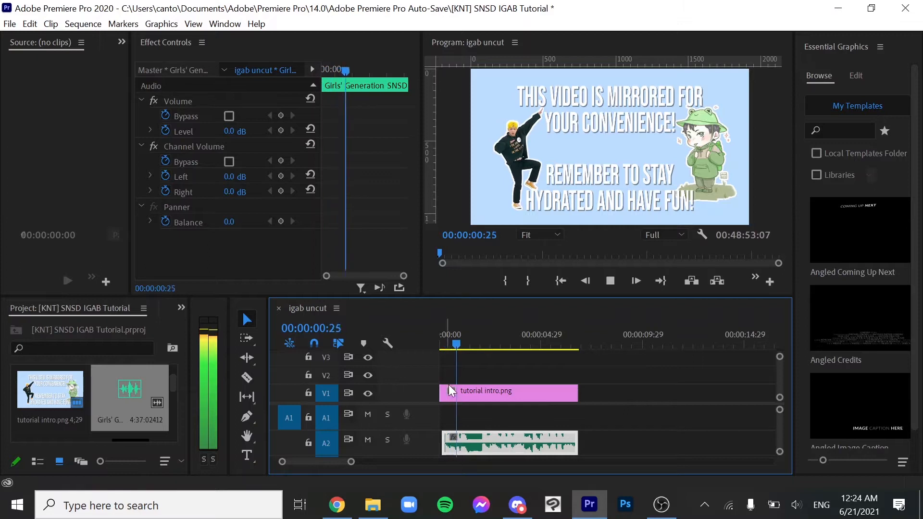
{"action": "key", "text": "space"}
{"action": "left_click_drag", "start_coordinate": [527, 444], "coordinate": [486, 442]}
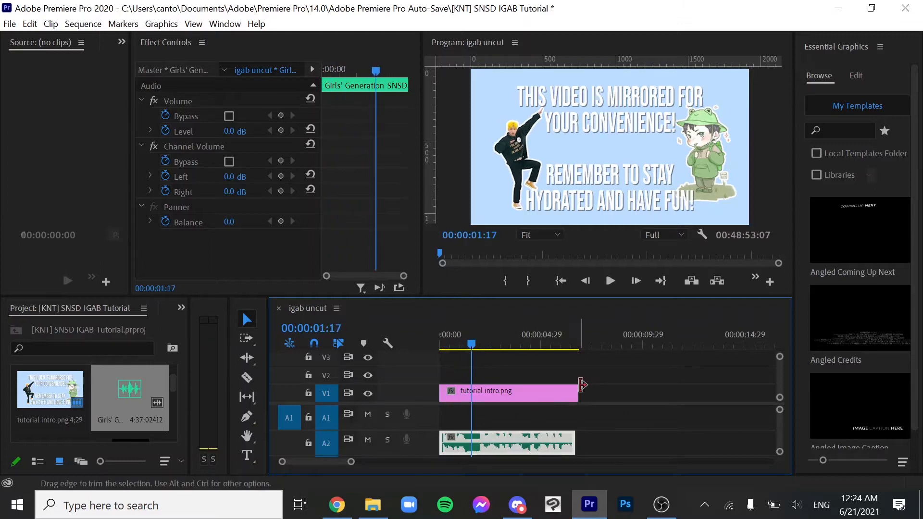
Step: Shorten the intro image to match the song's end and move the igab uncut clip directly after it, playing across the join
{"action": "mouse_move", "coordinate": [574, 390]}
{"action": "left_mouse_down"}
{"action": "mouse_move", "coordinate": [596, 391]}
{"action": "mouse_move", "coordinate": [571, 391]}
{"action": "left_mouse_up"}
{"action": "left_click_drag", "start_coordinate": [352, 462], "coordinate": [369, 463]}
{"action": "left_click_drag", "start_coordinate": [667, 392], "coordinate": [584, 399]}
{"action": "key", "text": "space"}
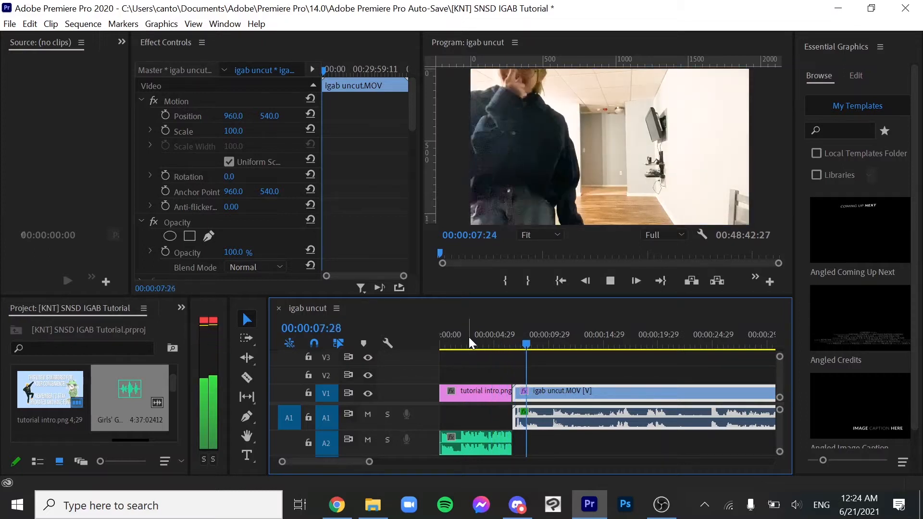
{"action": "key", "text": "space"}
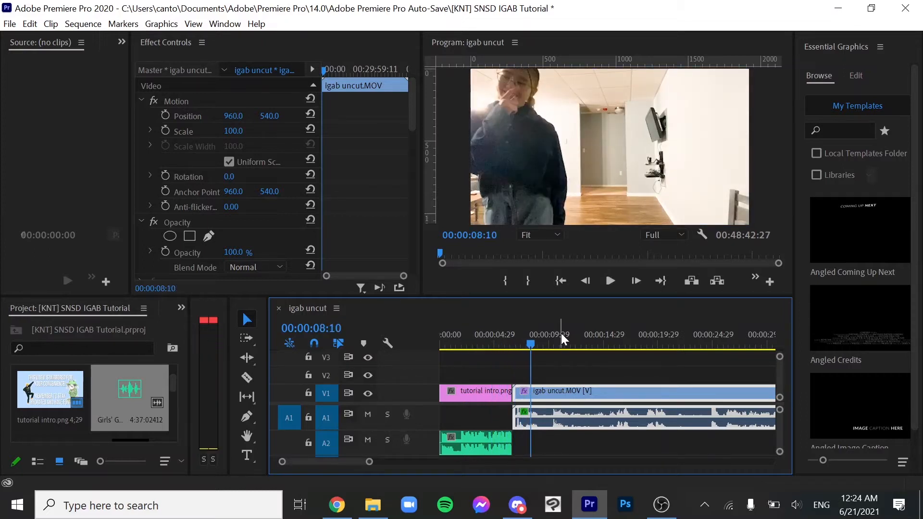
Step: Set the igab uncut clip's audio gain to 25 dB and play the sequence from the beginning into the footage
{"action": "right_click", "coordinate": [480, 440]}
{"action": "left_click", "coordinate": [679, 441]}
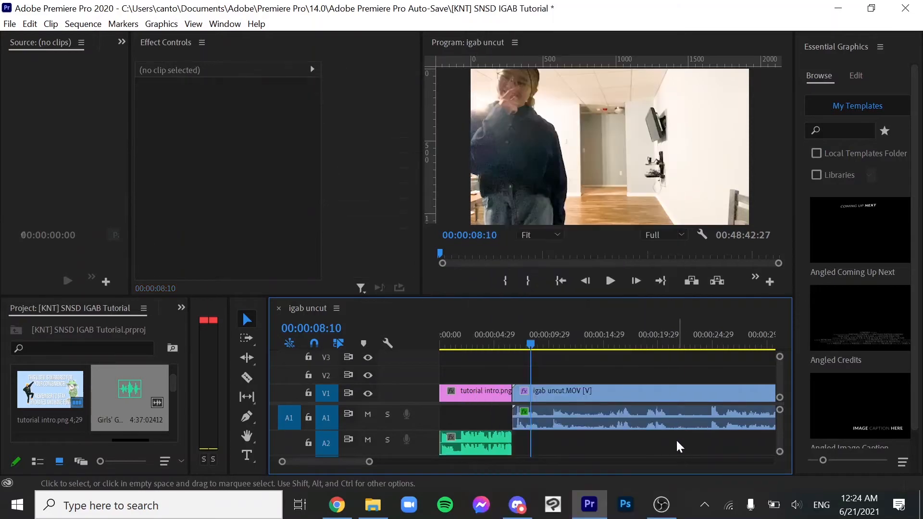
{"action": "left_click", "coordinate": [676, 419]}
{"action": "right_click", "coordinate": [675, 419]}
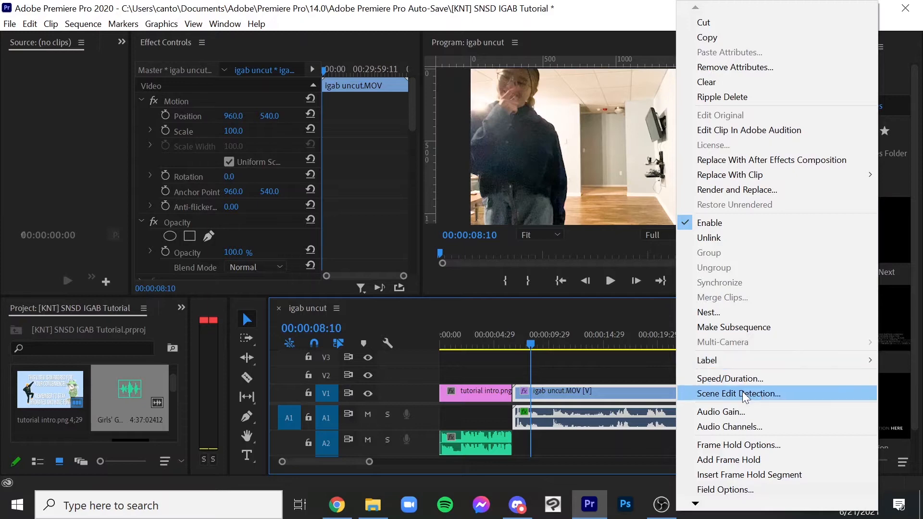
{"action": "left_click", "coordinate": [745, 410]}
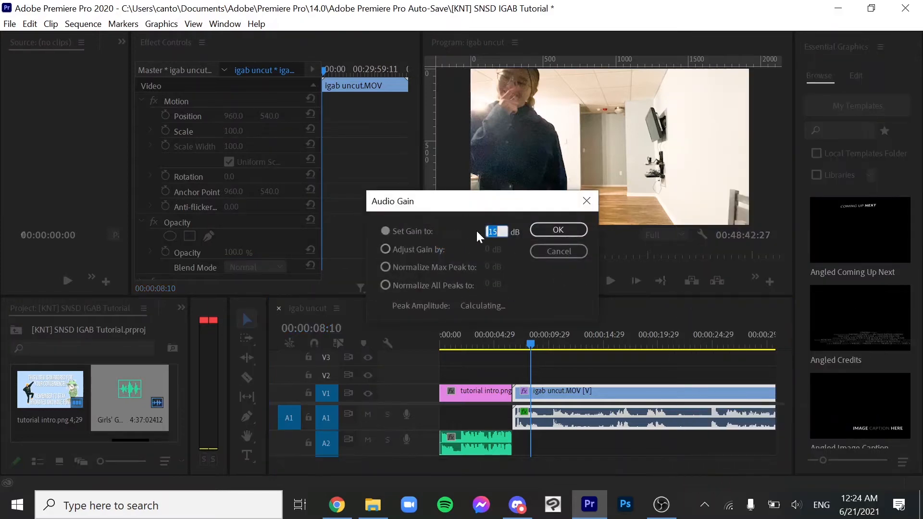
{"action": "type", "text": "25"}
{"action": "key", "text": "Return"}
{"action": "key", "text": "Home"}
{"action": "key", "text": "space"}
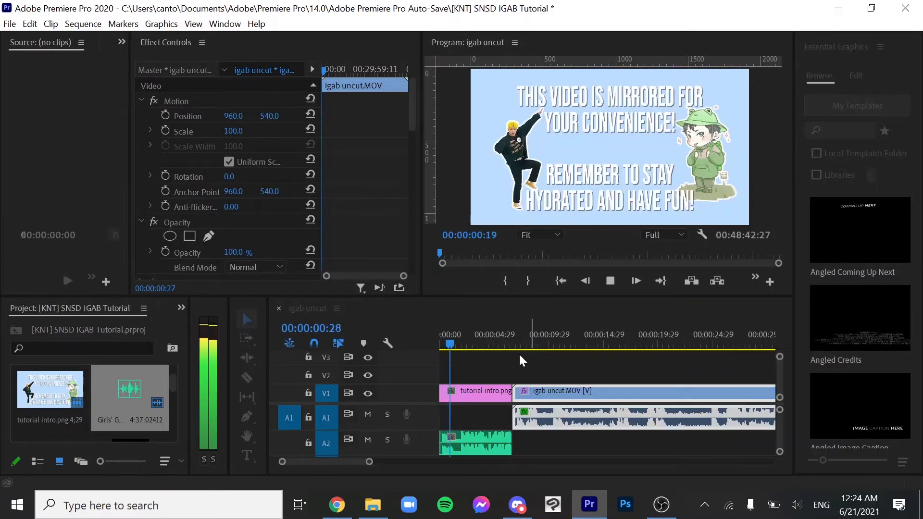
{"action": "left_click", "coordinate": [489, 374]}
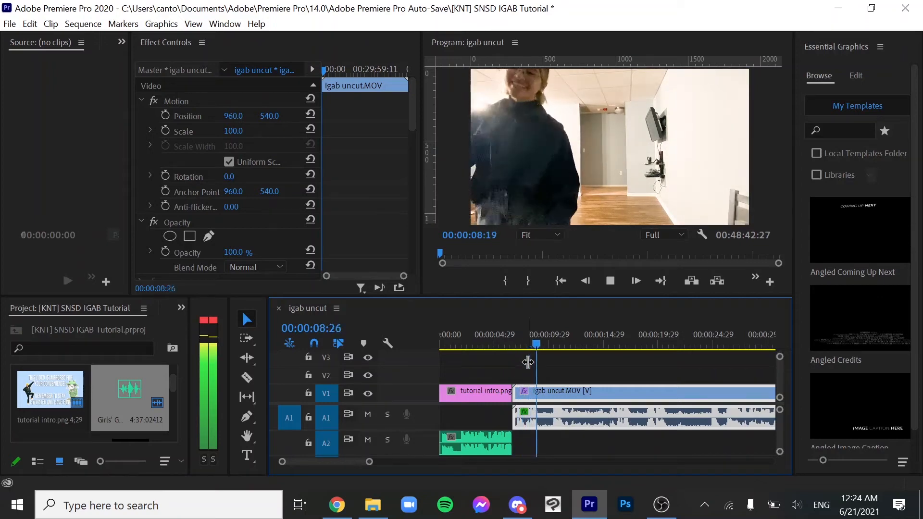
{"action": "key", "text": "space"}
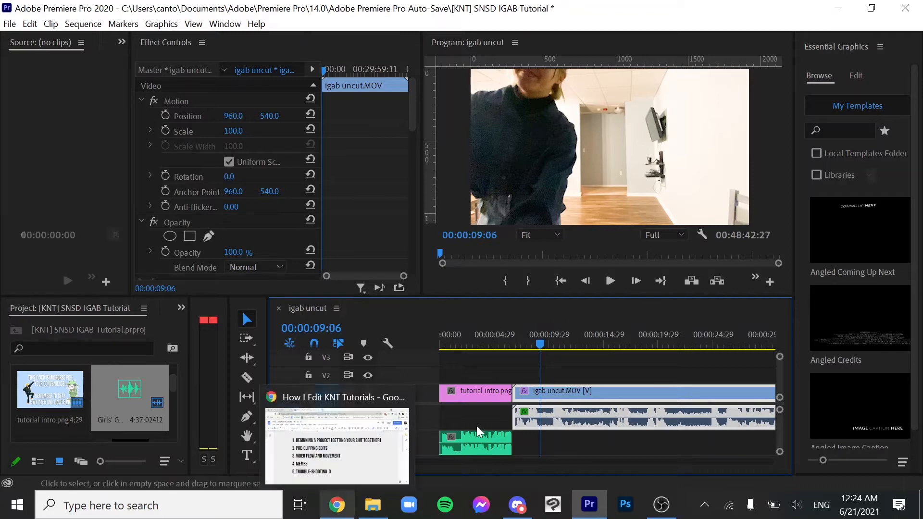
Step: Start the igab uncut clip at about 7 seconds and fill the gap after the intro with a half-second [No Signal] clip on V2
{"action": "left_click_drag", "start_coordinate": [534, 349], "coordinate": [516, 349]}
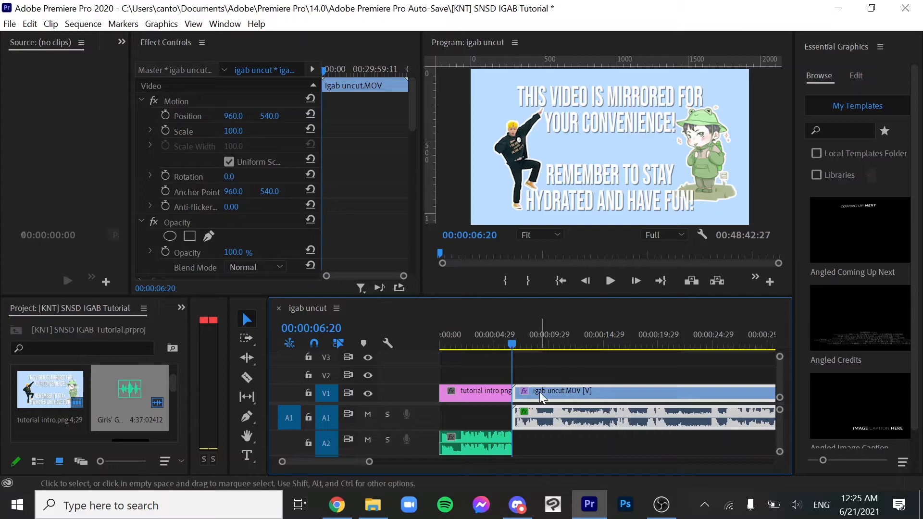
{"action": "left_click", "coordinate": [501, 347]}
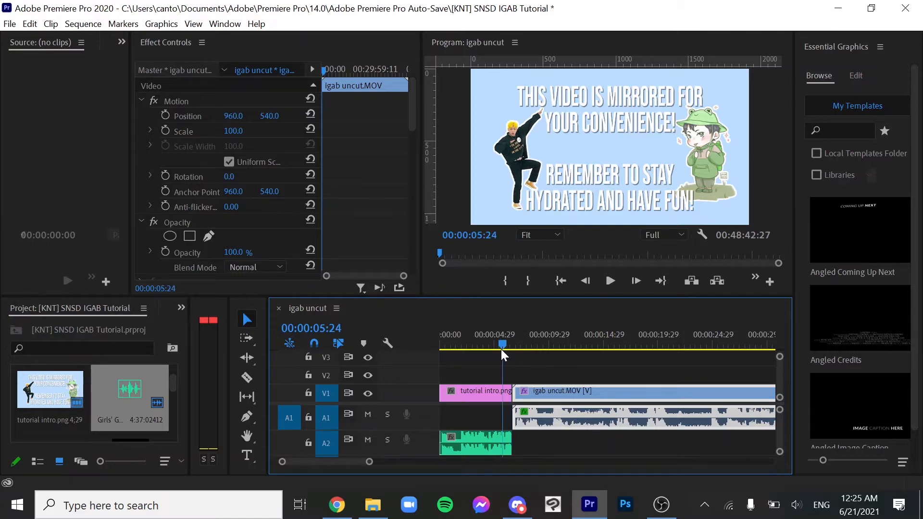
{"action": "left_click_drag", "start_coordinate": [551, 392], "coordinate": [568, 389]}
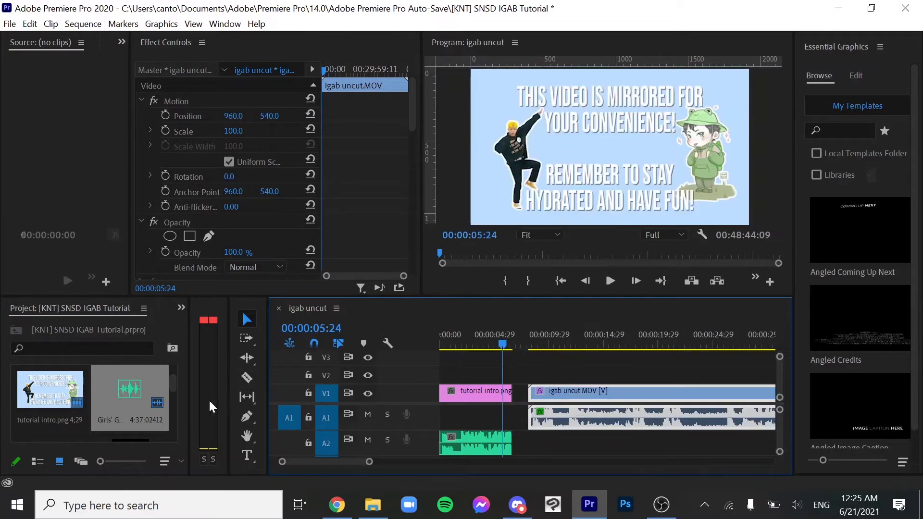
{"action": "scroll", "coordinate": [127, 411], "scroll_direction": "down", "scroll_amount": 3}
{"action": "left_click_drag", "start_coordinate": [51, 389], "coordinate": [513, 377]}
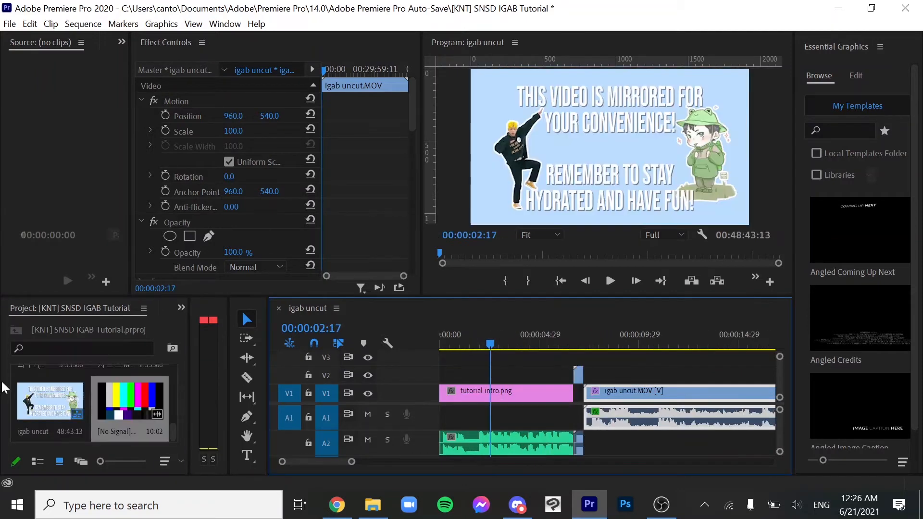
Step: Find the 3-52 Nook's Cranny track among the project media and place it on A2 at the start of the igab uncut clip
{"action": "scroll", "coordinate": [133, 411], "scroll_direction": "down", "scroll_amount": 2}
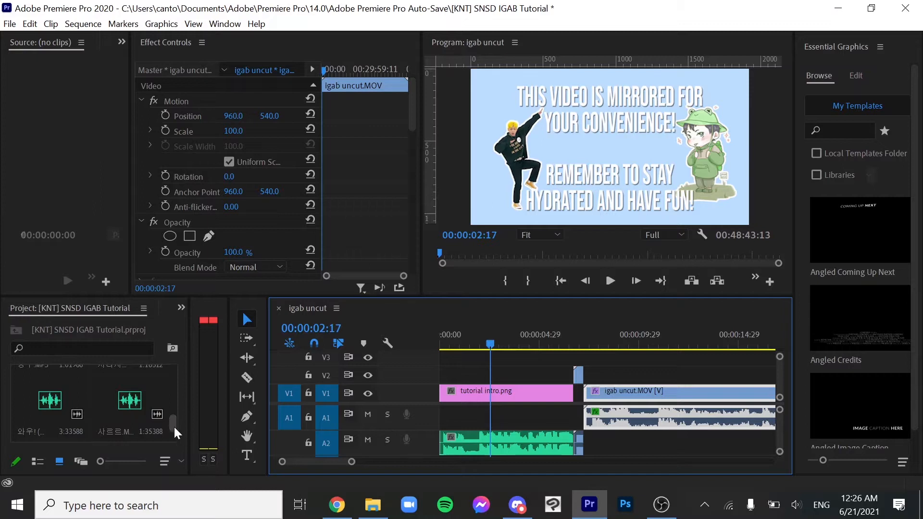
{"action": "left_click_drag", "start_coordinate": [174, 425], "coordinate": [163, 391]}
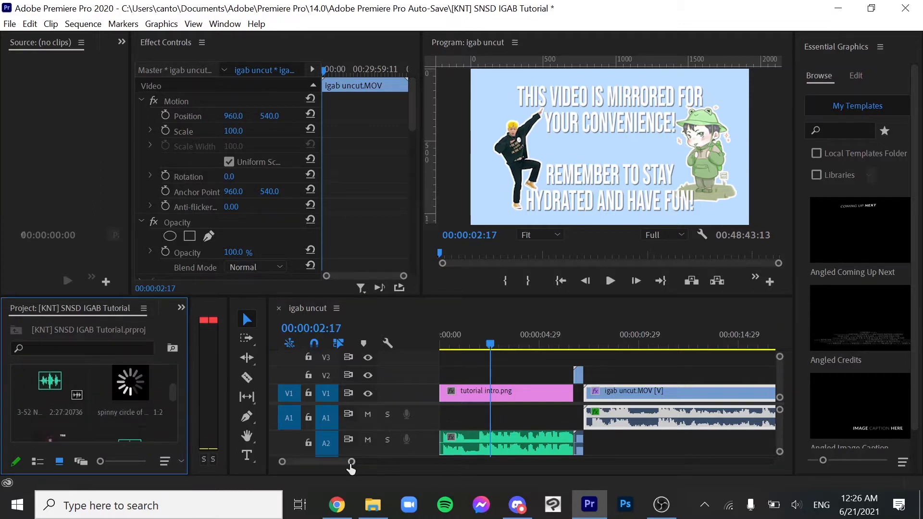
{"action": "mouse_move", "coordinate": [351, 462]}
{"action": "left_mouse_down"}
{"action": "mouse_move", "coordinate": [367, 464]}
{"action": "mouse_move", "coordinate": [360, 466]}
{"action": "left_mouse_up"}
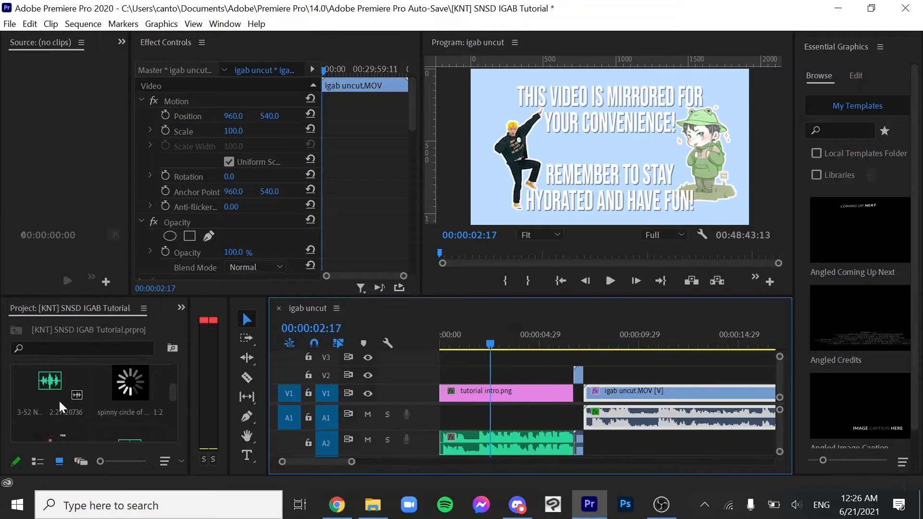
{"action": "left_click_drag", "start_coordinate": [53, 394], "coordinate": [588, 442]}
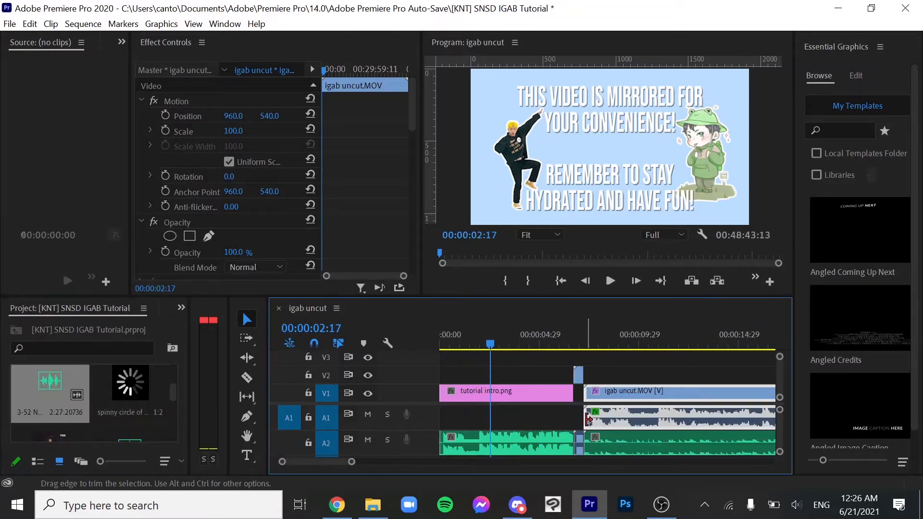
Step: Play the footage with the Nook's Cranny music and trim the music to end at about 13:20
{"action": "left_click", "coordinate": [633, 435]}
{"action": "left_click_drag", "start_coordinate": [505, 336], "coordinate": [592, 353]}
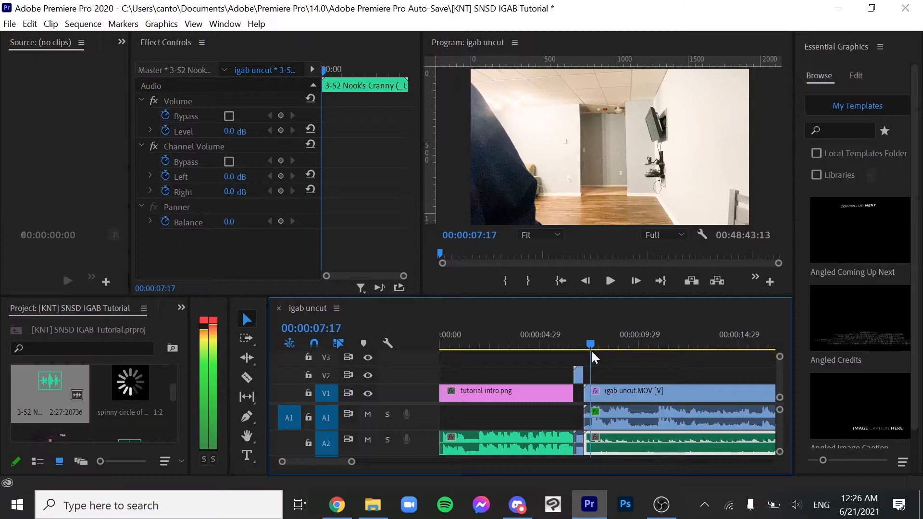
{"action": "key", "text": "space"}
{"action": "left_click_drag", "start_coordinate": [418, 463], "coordinate": [578, 473]}
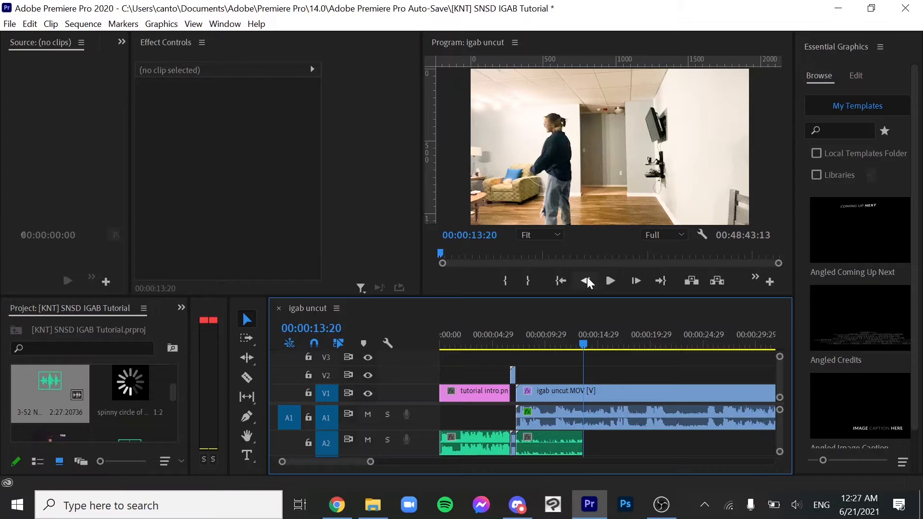
Step: Play the igab uncut footage from its start and examine the stretch between about 17 and 20 seconds
{"action": "left_click_drag", "start_coordinate": [584, 341], "coordinate": [517, 348]}
{"action": "key", "text": "space"}
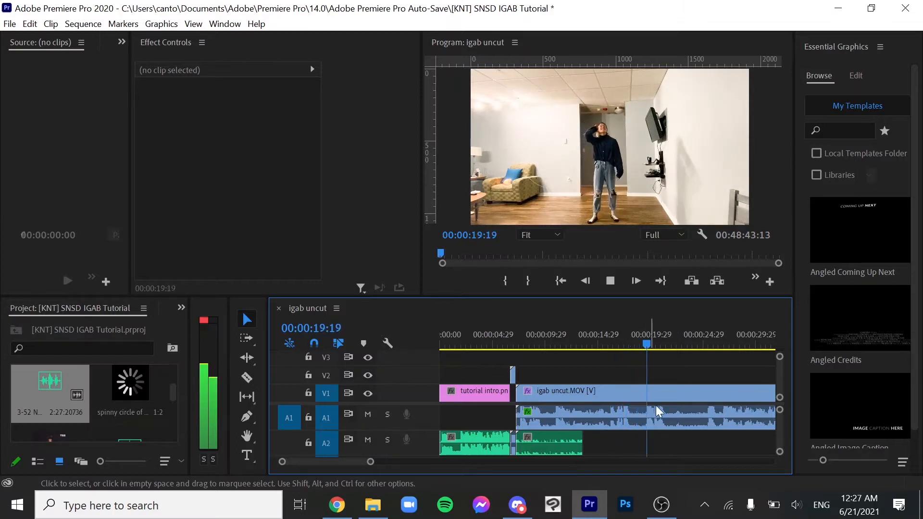
{"action": "key", "text": "space"}
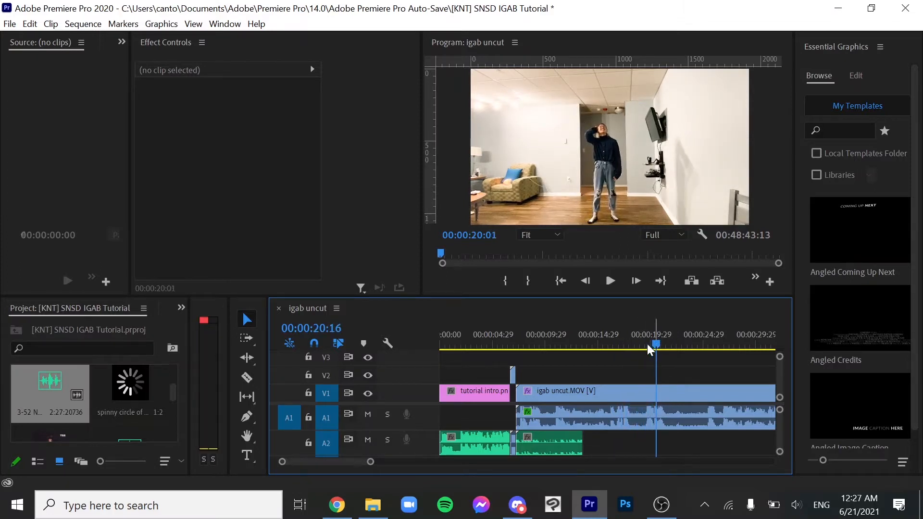
{"action": "left_click", "coordinate": [633, 347]}
{"action": "left_click_drag", "start_coordinate": [634, 348], "coordinate": [653, 346]}
{"action": "left_click", "coordinate": [621, 351]}
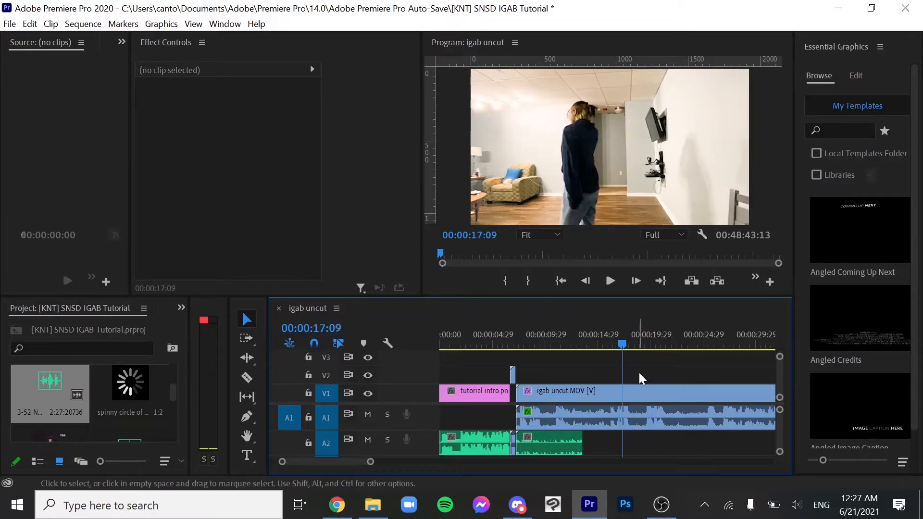
{"action": "left_click", "coordinate": [630, 348]}
{"action": "key", "text": "="}
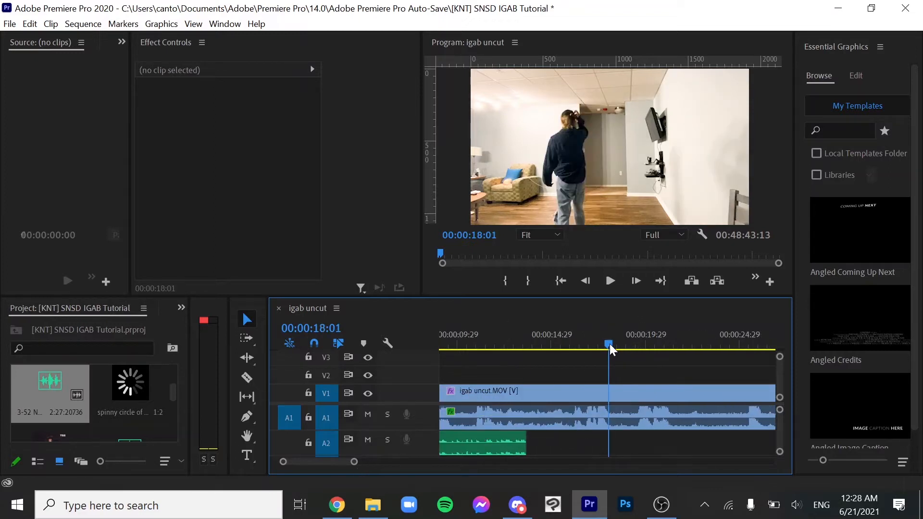
Step: Replay the footage from 11:16 and position the playhead at 13:19, where the Nook's Cranny music ends
{"action": "left_click_drag", "start_coordinate": [609, 344], "coordinate": [492, 374]}
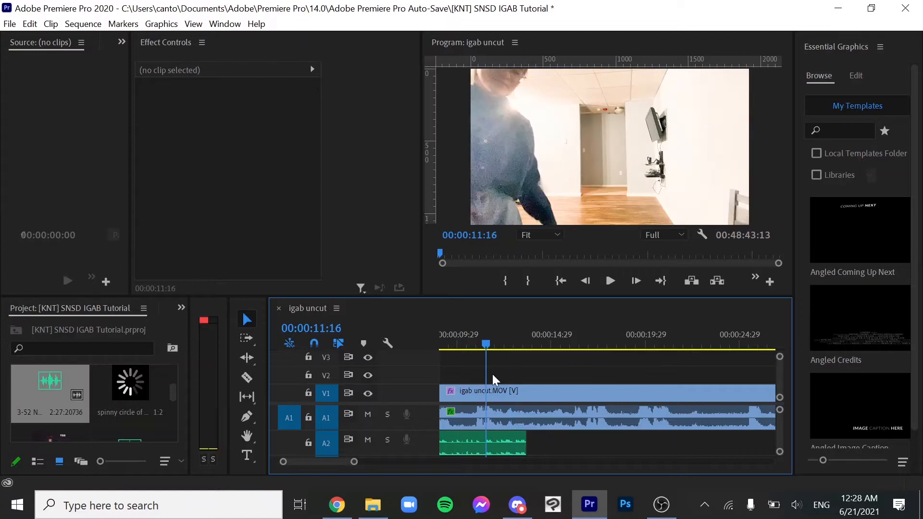
{"action": "key", "text": "space"}
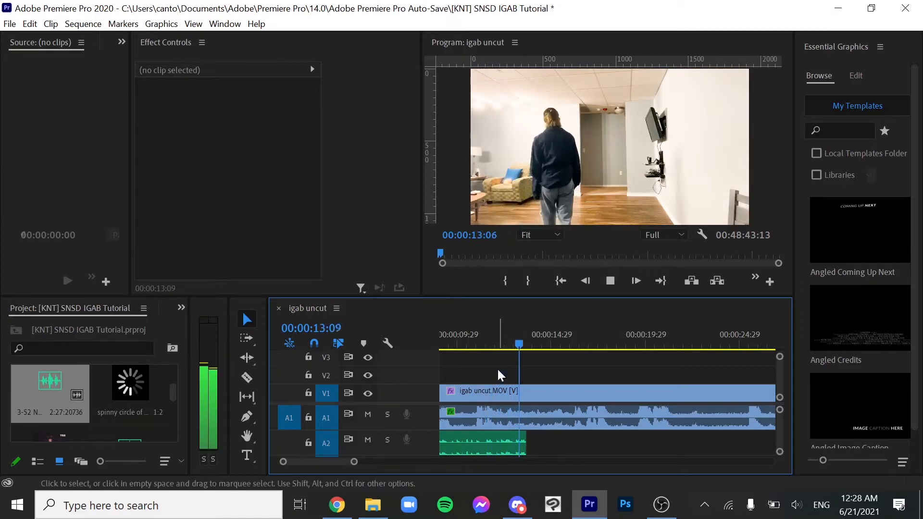
{"action": "key", "text": "space"}
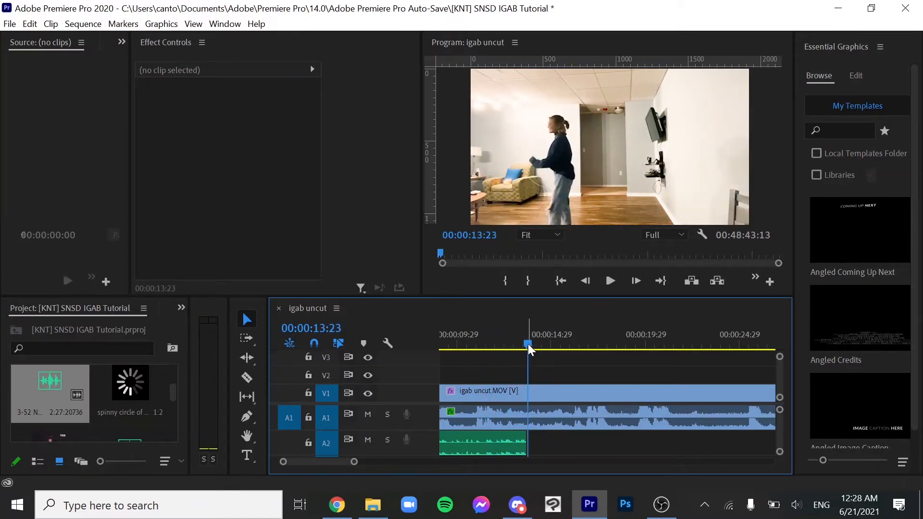
{"action": "mouse_move", "coordinate": [528, 343]}
{"action": "left_mouse_down"}
{"action": "mouse_move", "coordinate": [538, 344]}
{"action": "mouse_move", "coordinate": [526, 347]}
{"action": "left_mouse_up"}
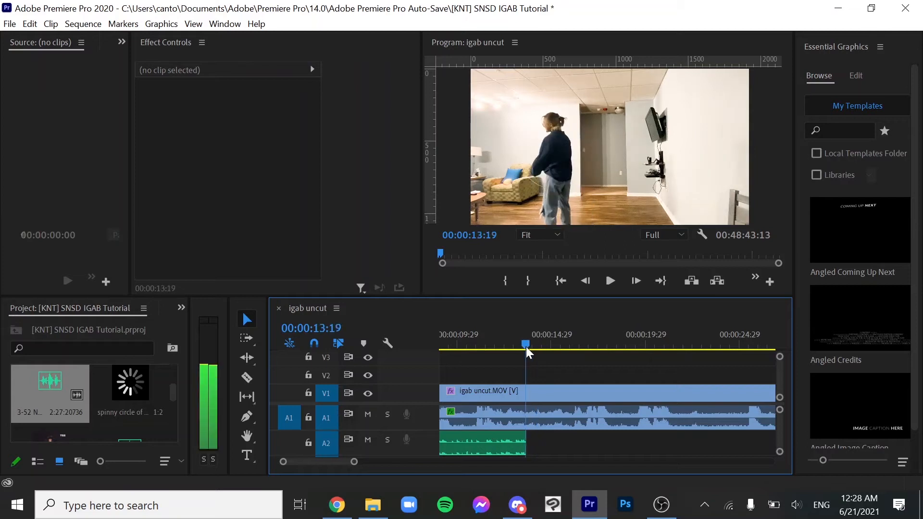
Step: Split the igab uncut clip where the Nook's Cranny music ends and play the footage on to about 16:25
{"action": "key", "text": "c"}
{"action": "key", "text": "space"}
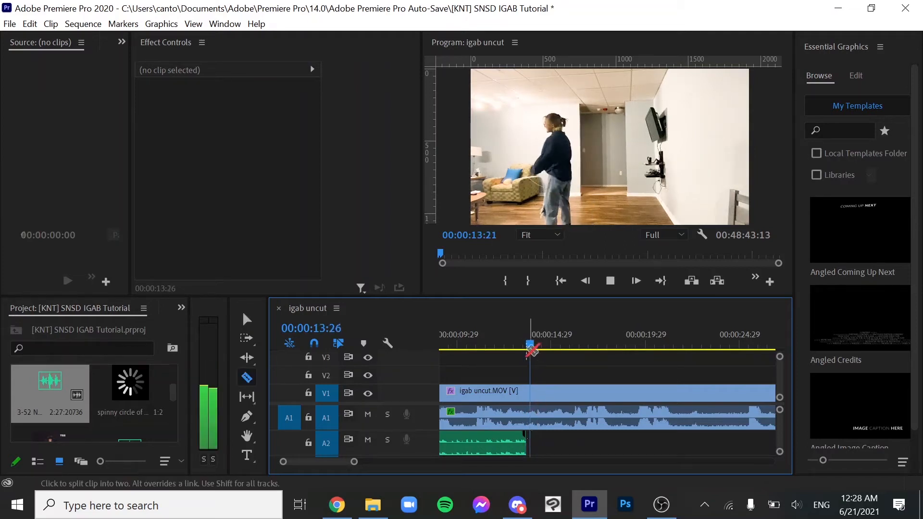
{"action": "left_click", "coordinate": [527, 394]}
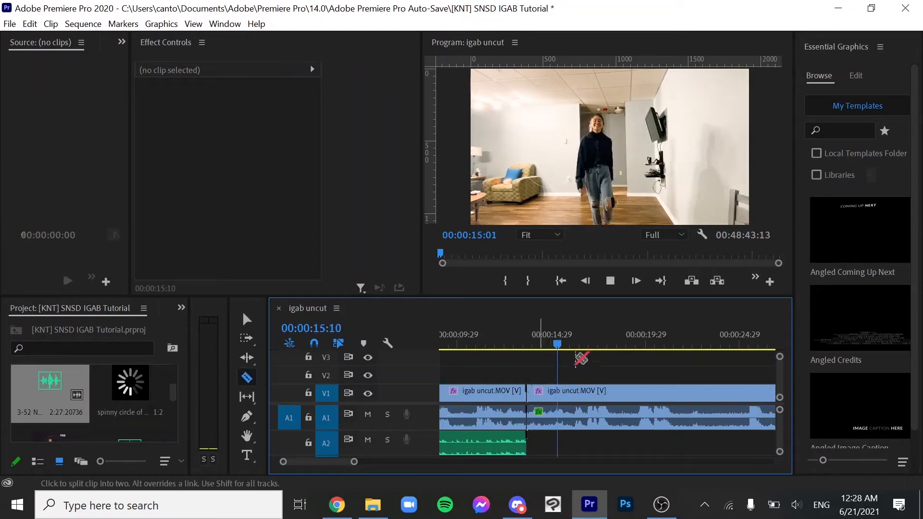
{"action": "key", "text": "space"}
{"action": "left_click_drag", "start_coordinate": [483, 382], "coordinate": [549, 365]}
{"action": "key", "text": "space"}
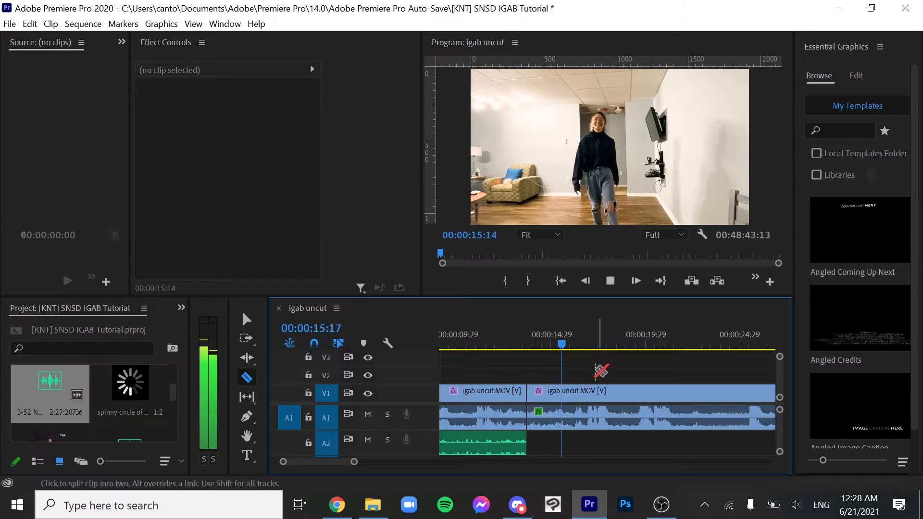
{"action": "key", "text": "space"}
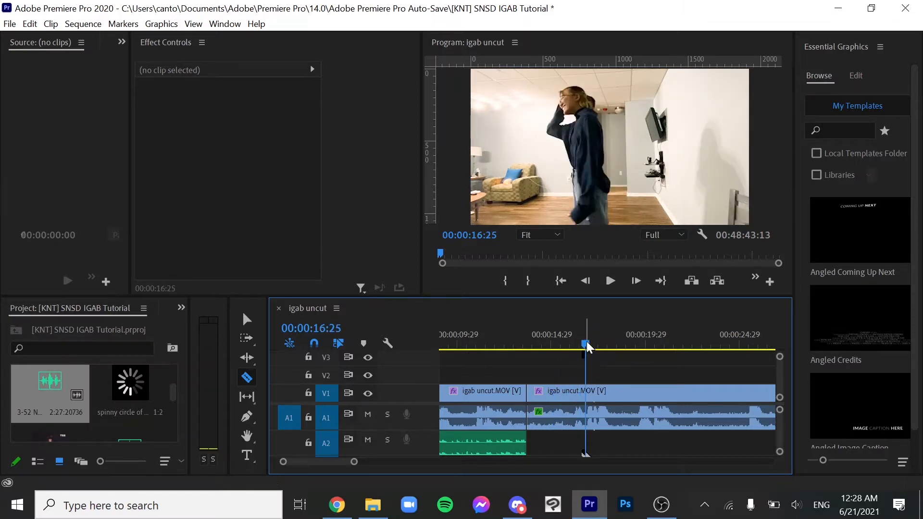
Step: Examine the footage between 15:12 and 16:27 and split the igab uncut clip at about 16:25
{"action": "left_click_drag", "start_coordinate": [581, 345], "coordinate": [571, 313]}
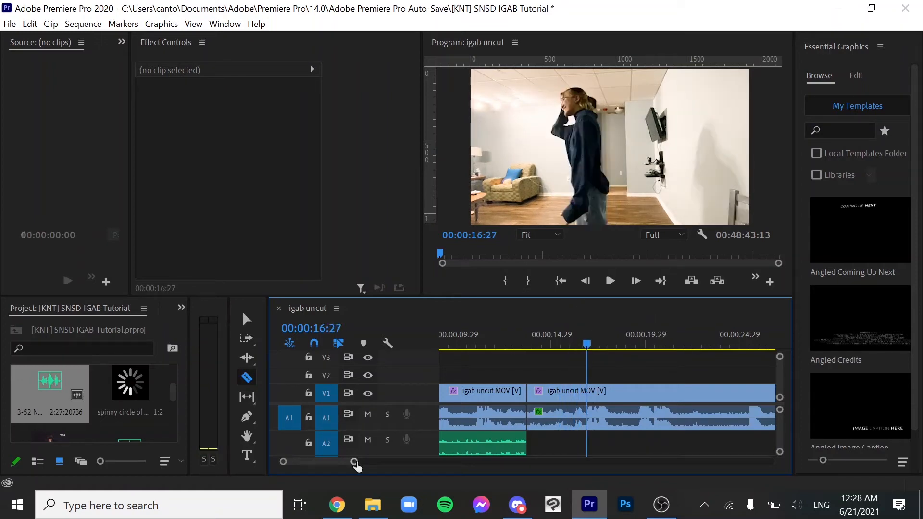
{"action": "left_click_drag", "start_coordinate": [354, 462], "coordinate": [340, 467]}
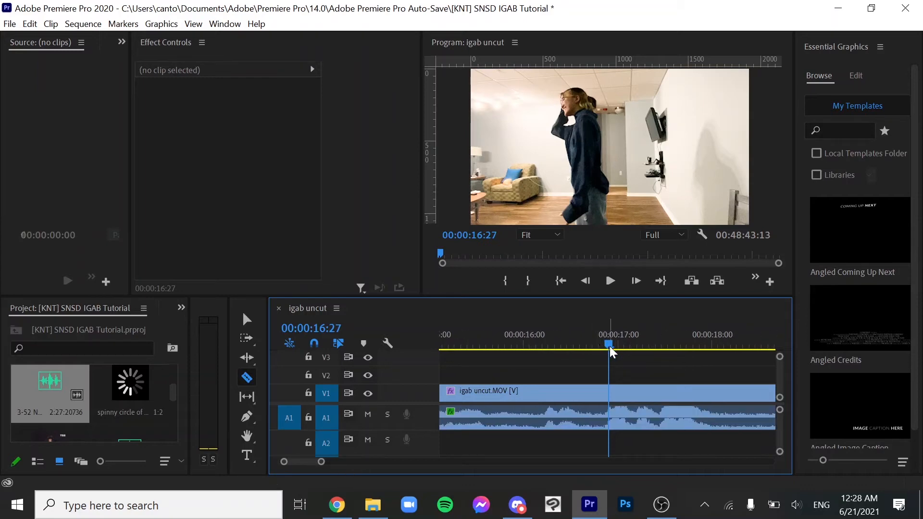
{"action": "left_click_drag", "start_coordinate": [607, 347], "coordinate": [579, 339]}
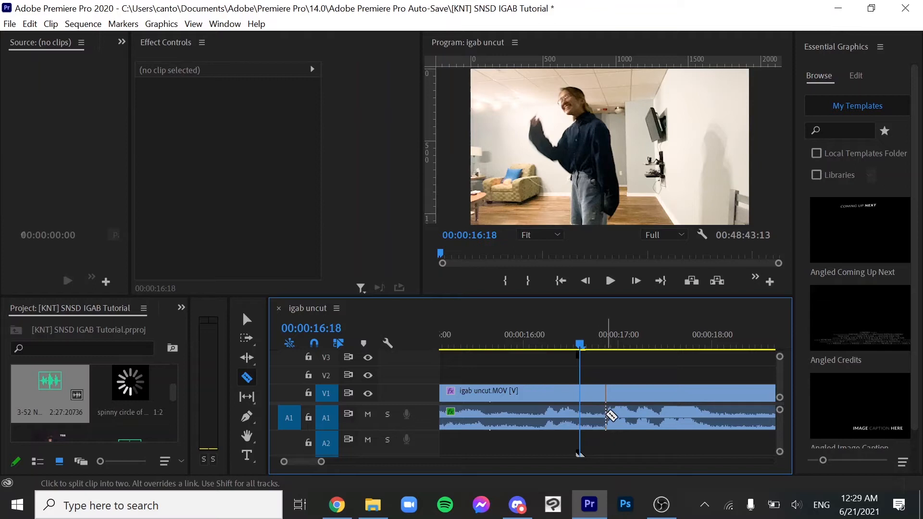
{"action": "left_click", "coordinate": [467, 343]}
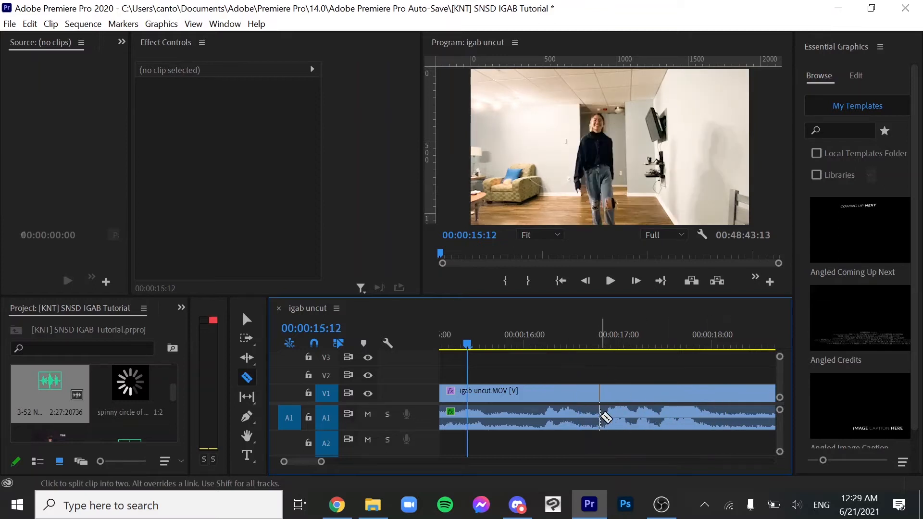
{"action": "left_click", "coordinate": [604, 398]}
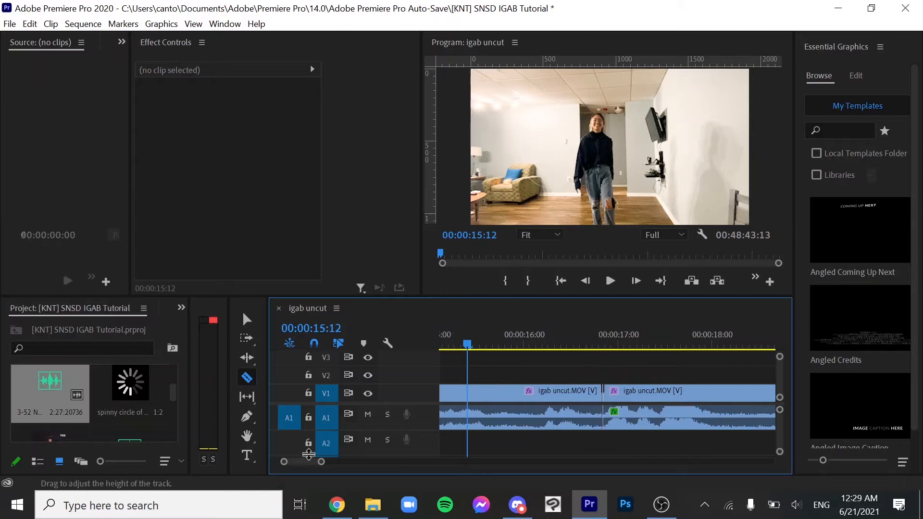
Step: Try to remove the middle footage piece and move the remaining clip against the end of the Nook's Cranny music
{"action": "left_click_drag", "start_coordinate": [319, 463], "coordinate": [346, 466]}
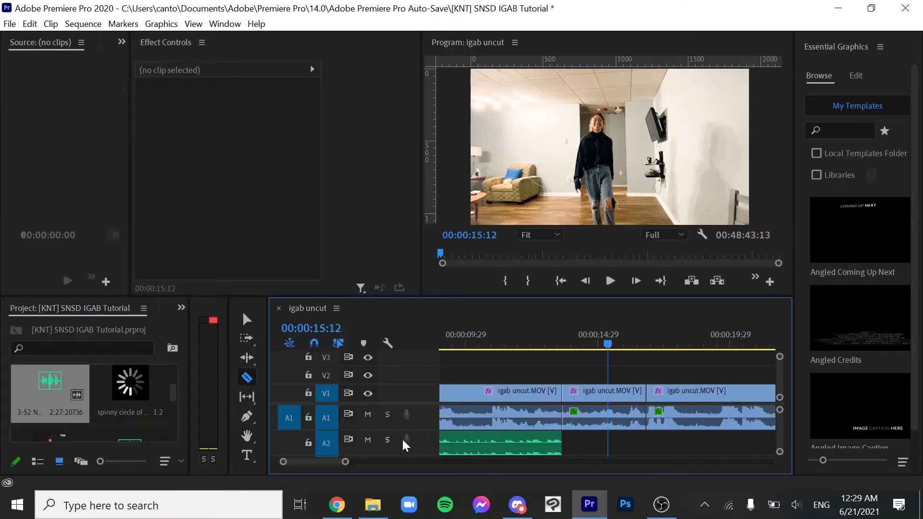
{"action": "key", "text": "v"}
{"action": "left_click_drag", "start_coordinate": [588, 391], "coordinate": [601, 408]}
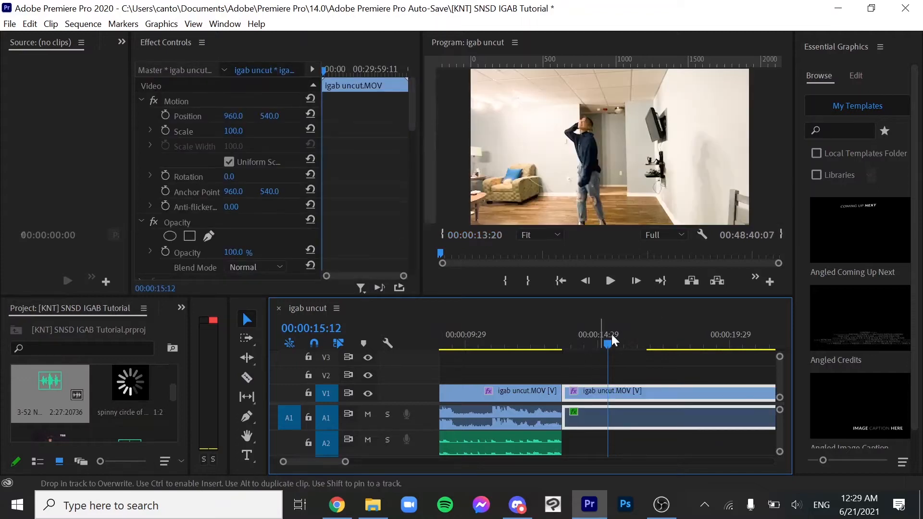
Step: Review the remaining footage by scrubbing to 21:12 and playing on to about 24:28
{"action": "left_click_drag", "start_coordinate": [345, 462], "coordinate": [366, 463]}
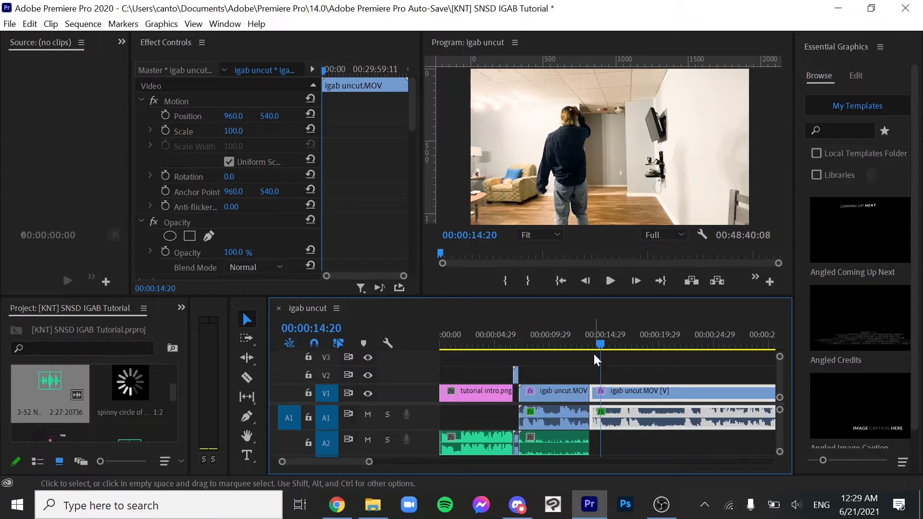
{"action": "left_click_drag", "start_coordinate": [602, 345], "coordinate": [680, 358]}
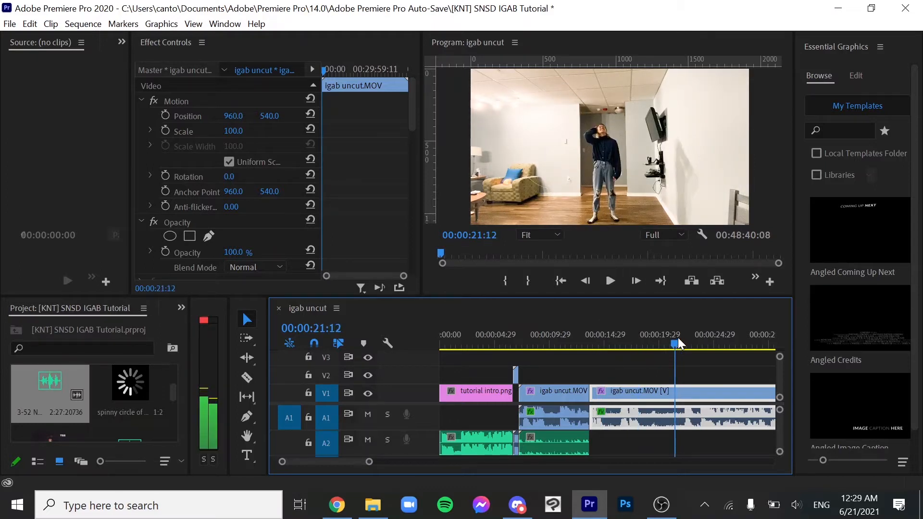
{"action": "key", "text": "space"}
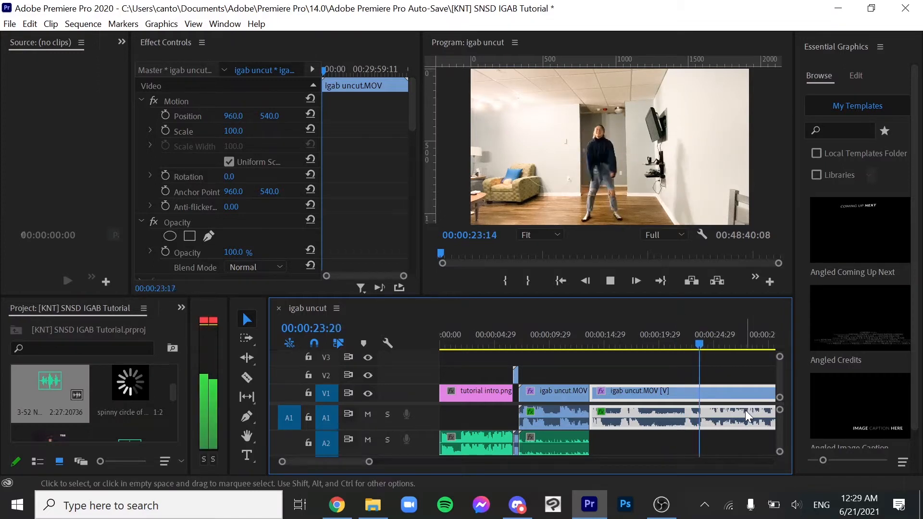
{"action": "mouse_move", "coordinate": [708, 336]}
{"action": "left_mouse_down"}
{"action": "mouse_move", "coordinate": [579, 359]}
{"action": "mouse_move", "coordinate": [713, 343]}
{"action": "left_mouse_up"}
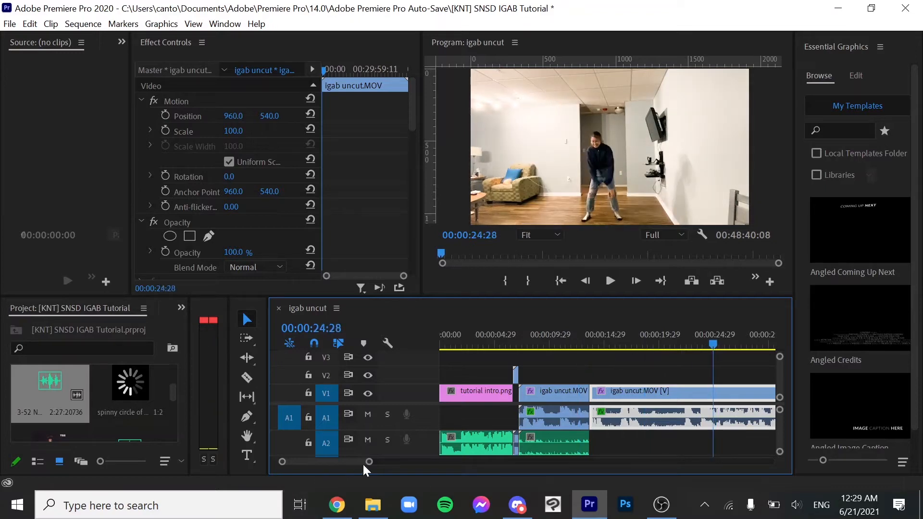
Step: Play across the joined cut at about 13:20, then undo the clip move and the removal of the middle piece
{"action": "left_click_drag", "start_coordinate": [370, 462], "coordinate": [386, 461]}
{"action": "left_click_drag", "start_coordinate": [558, 343], "coordinate": [538, 363]}
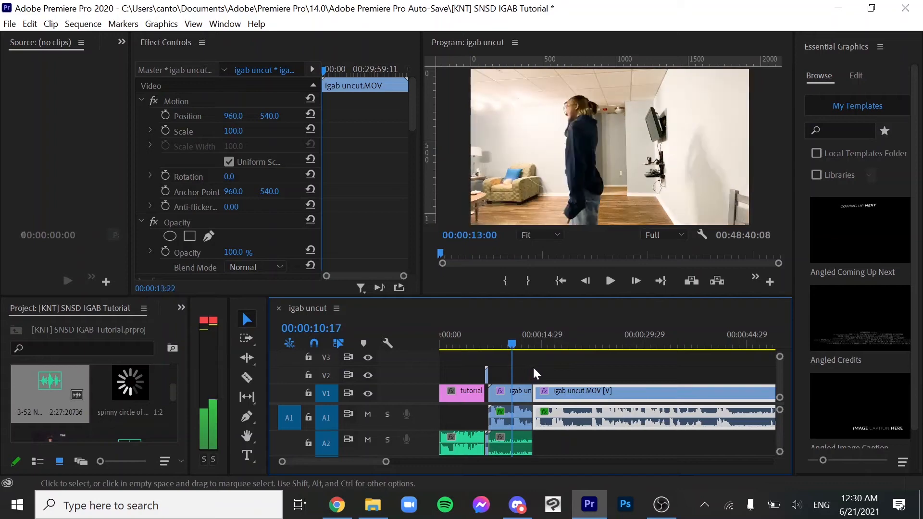
{"action": "key", "text": "space"}
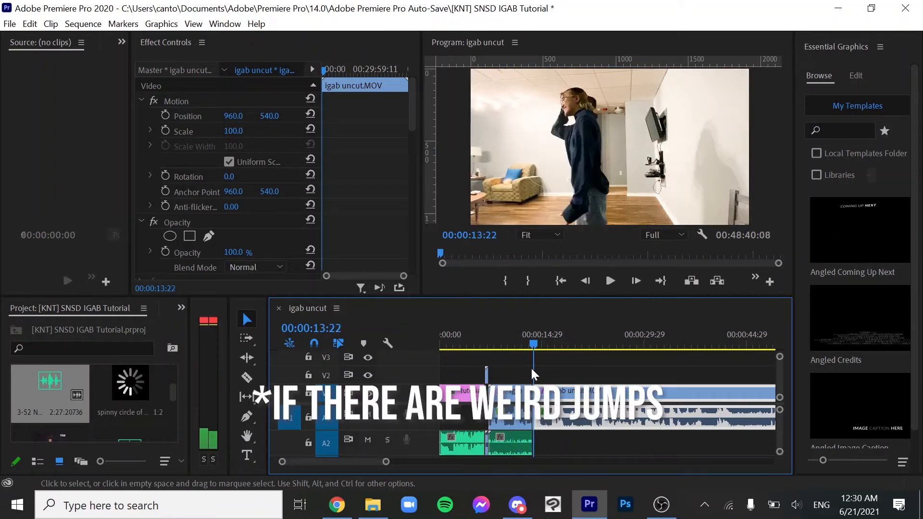
{"action": "key", "text": "ctrl+z"}
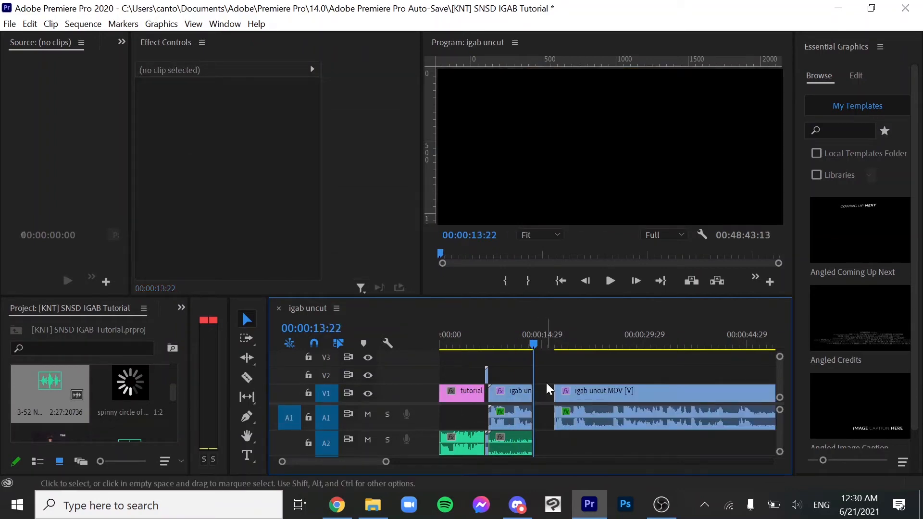
{"action": "key", "text": "ctrl+z"}
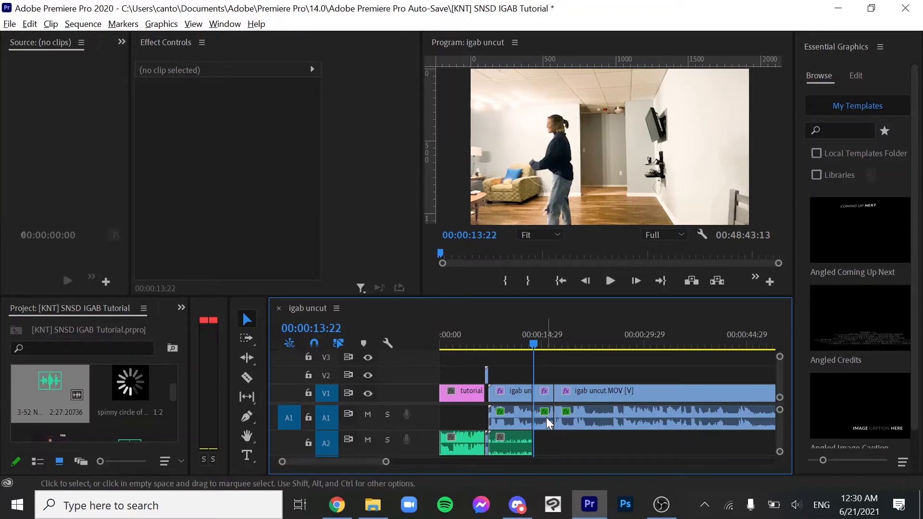
Step: Try to delete only the middle piece's audio and shift the following audio back to about 13:20
{"action": "left_click", "coordinate": [548, 422]}
{"action": "key", "text": "Delete"}
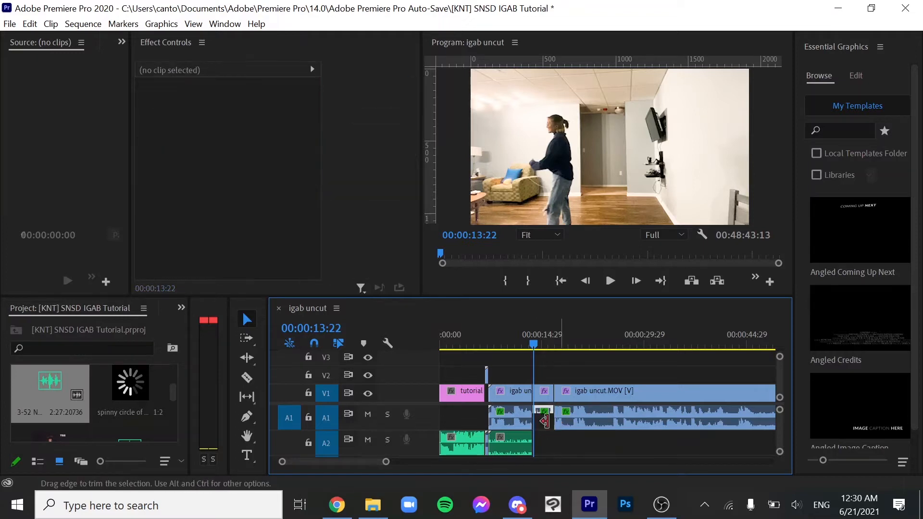
{"action": "left_click_drag", "start_coordinate": [571, 414], "coordinate": [549, 419]}
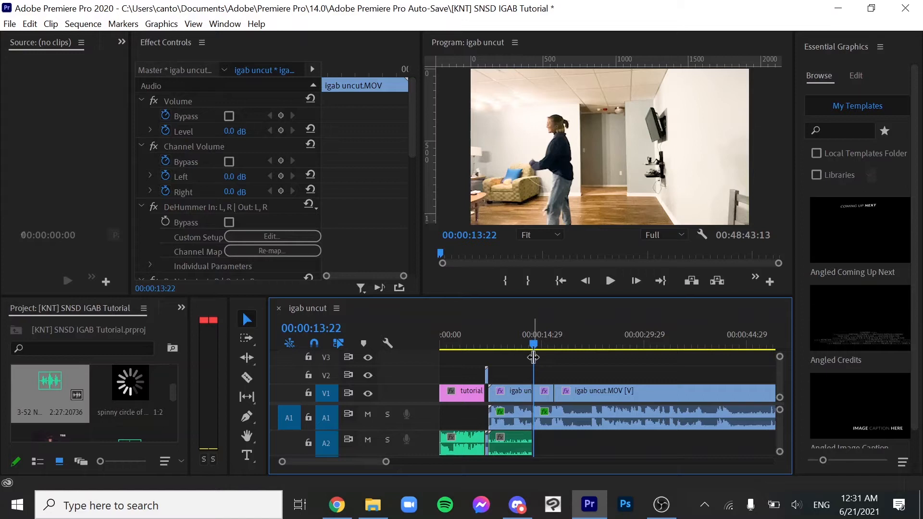
Step: Play the footage with the shifted audio to about 18:13, then undo the audio move and deletion
{"action": "key", "text": "space"}
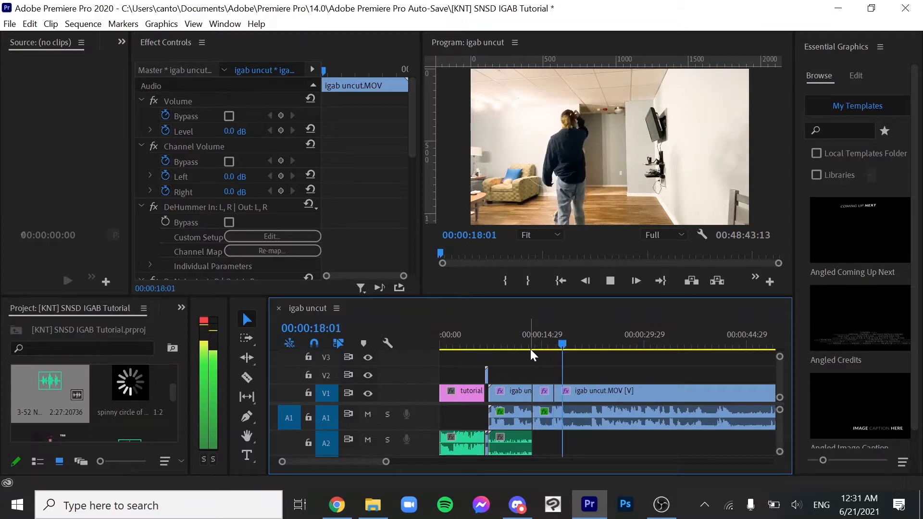
{"action": "key", "text": "space"}
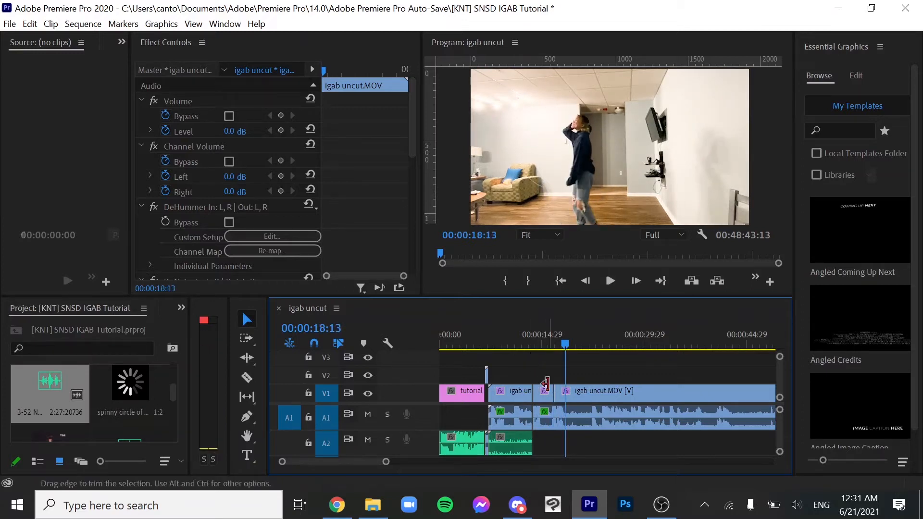
{"action": "mouse_move", "coordinate": [567, 343]}
{"action": "left_mouse_down"}
{"action": "mouse_move", "coordinate": [543, 354]}
{"action": "mouse_move", "coordinate": [521, 347]}
{"action": "mouse_move", "coordinate": [558, 352]}
{"action": "left_mouse_up"}
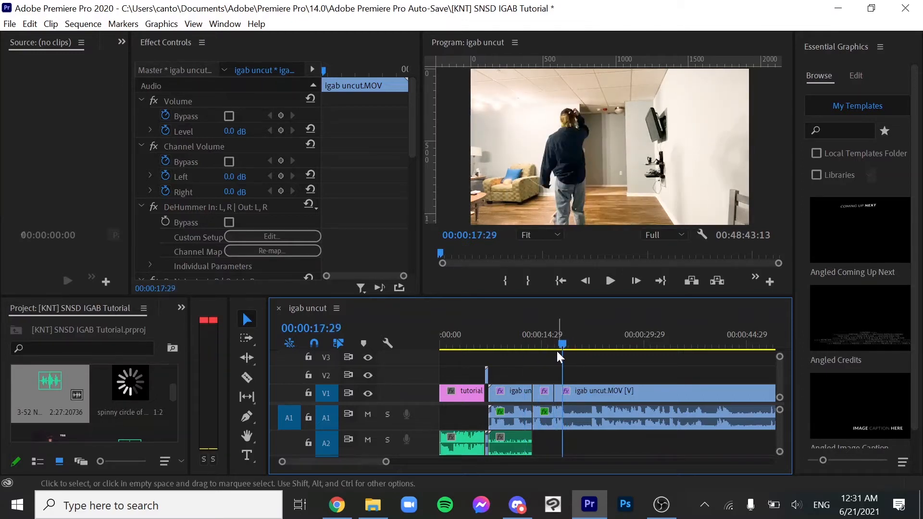
{"action": "key", "text": "ctrl+z"}
{"action": "key", "text": "ctrl+z"}
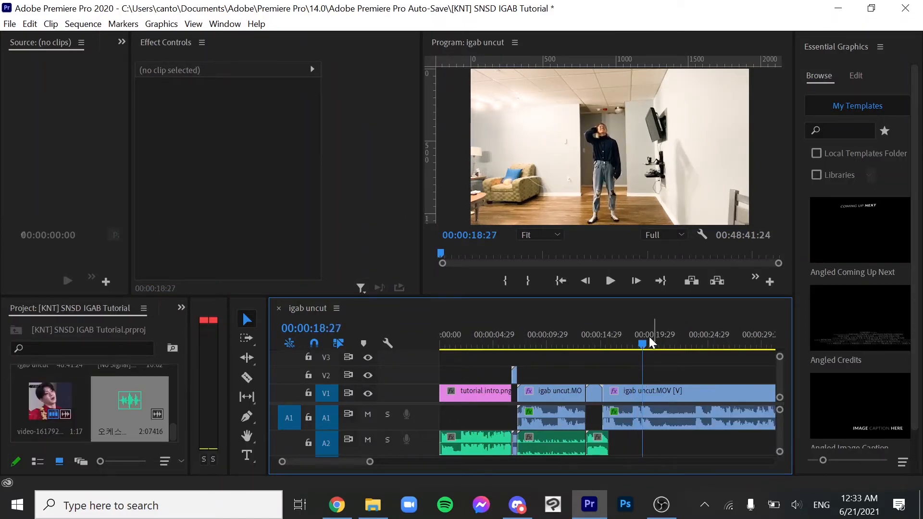
Step: Scrub the footage to 16:15 and briefly view the How I Edit KNT Tutorials outline in Google Docs in Chrome
{"action": "left_click_drag", "start_coordinate": [649, 338], "coordinate": [626, 345]}
{"action": "left_click_drag", "start_coordinate": [558, 344], "coordinate": [627, 356]}
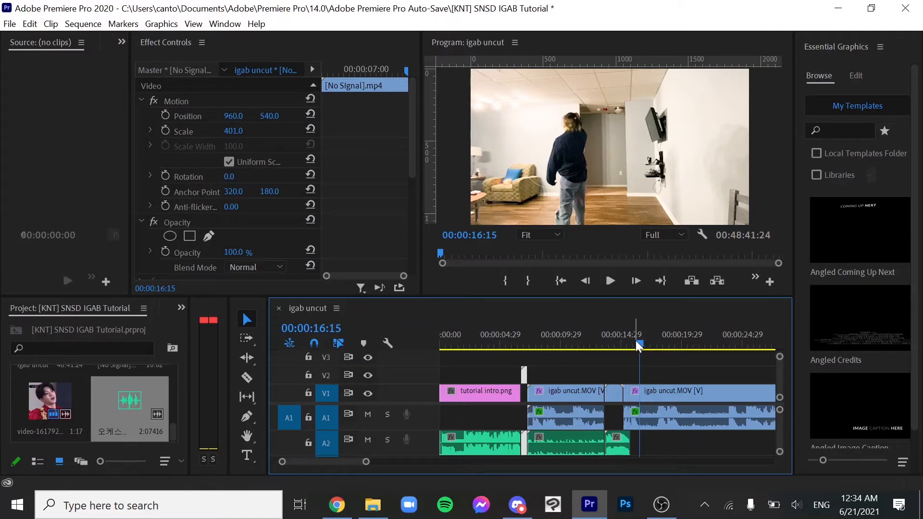
{"action": "left_click", "coordinate": [337, 505]}
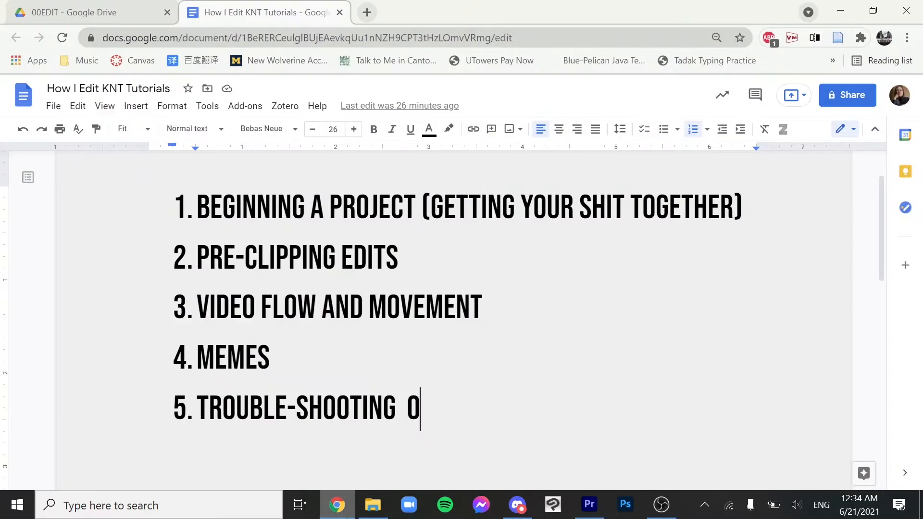
{"action": "left_click", "coordinate": [337, 504]}
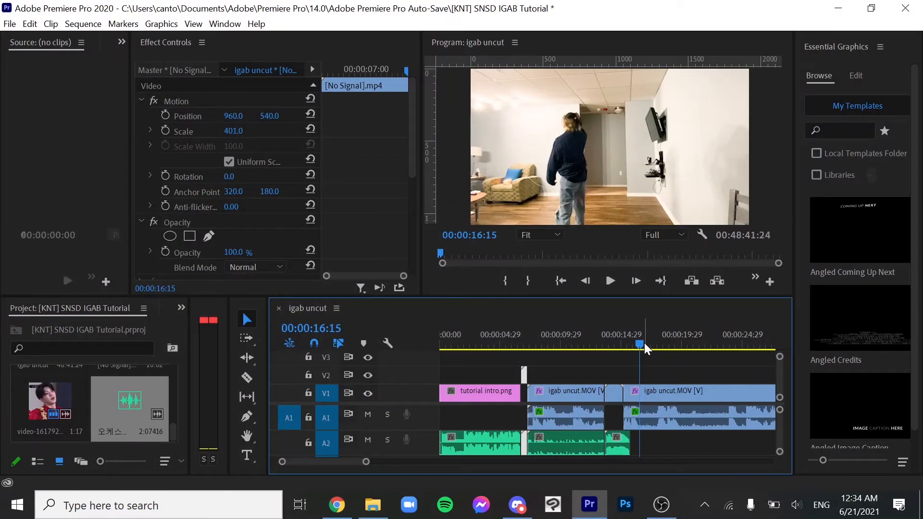
{"action": "left_click_drag", "start_coordinate": [647, 342], "coordinate": [658, 337]}
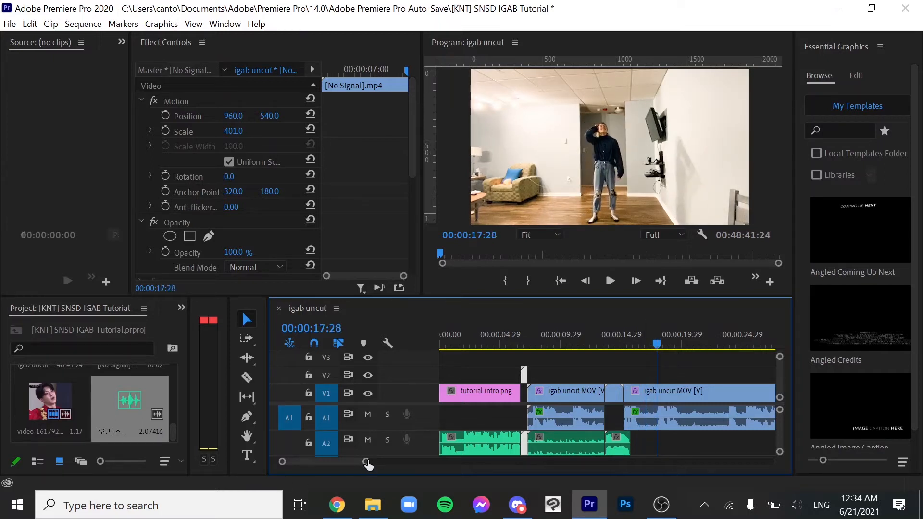
{"action": "left_click_drag", "start_coordinate": [368, 464], "coordinate": [341, 462]}
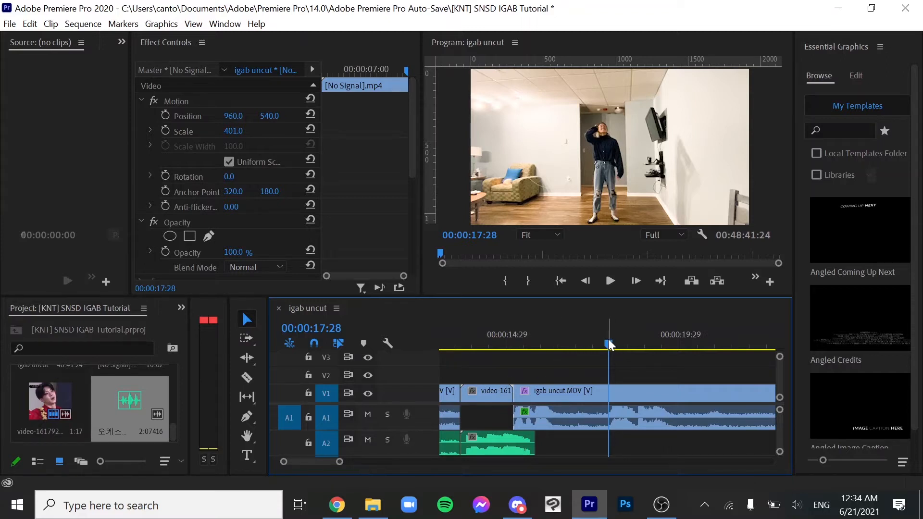
{"action": "left_click_drag", "start_coordinate": [607, 341], "coordinate": [515, 337]}
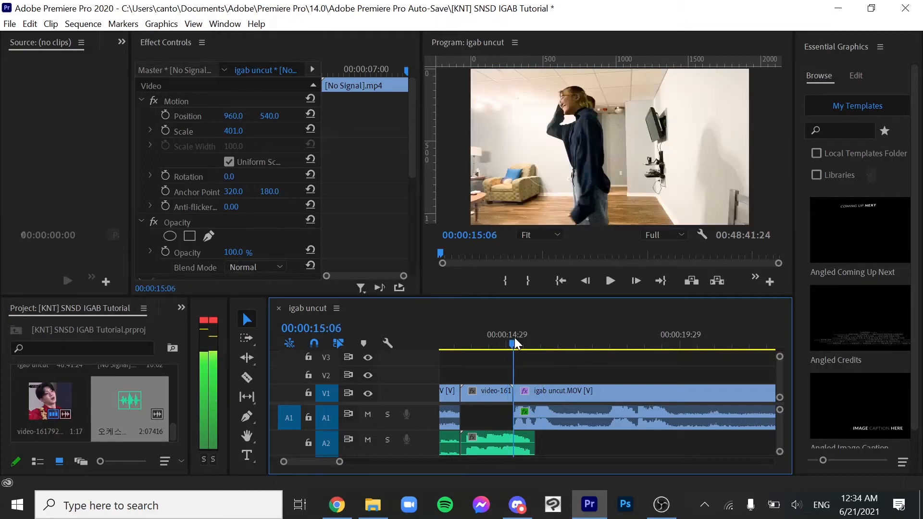
{"action": "key", "text": "space"}
{"action": "key", "text": "space"}
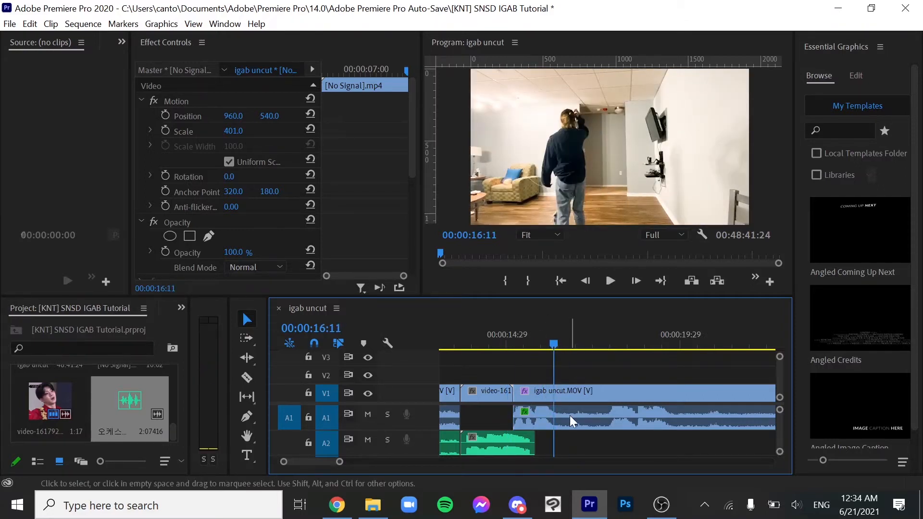
Step: Split the igab uncut clip at 16:11 and delete the stretch from there to about 17:29
{"action": "key", "text": "c"}
{"action": "left_click", "coordinate": [552, 415]}
{"action": "left_click_drag", "start_coordinate": [339, 461], "coordinate": [354, 462]}
{"action": "key", "text": "v"}
{"action": "key", "text": "Delete"}
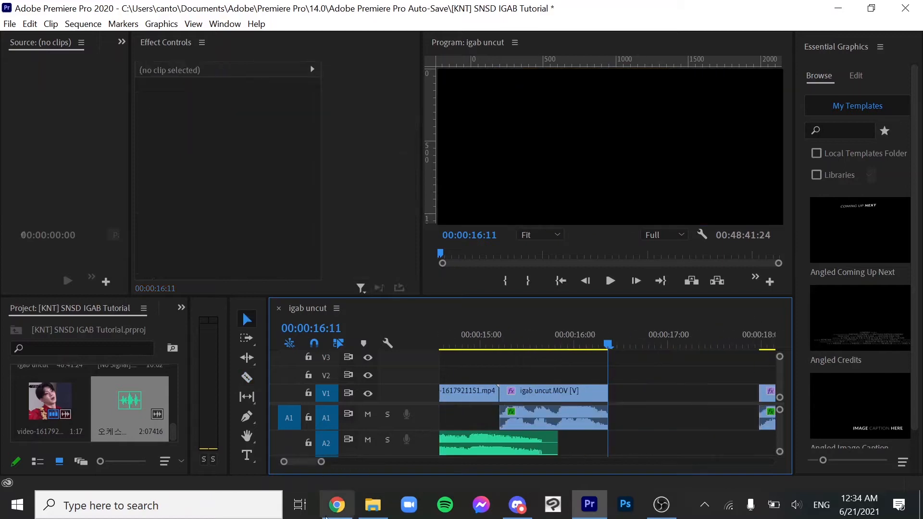
Step: Try to close the gap by moving the remaining footage to 16:11, check the cut, and undo the move
{"action": "left_click_drag", "start_coordinate": [767, 395], "coordinate": [616, 394]}
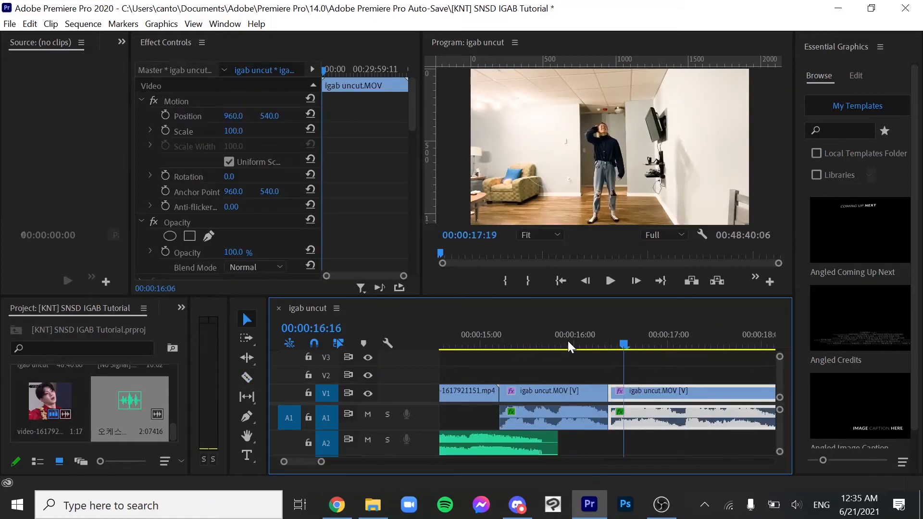
{"action": "left_click_drag", "start_coordinate": [567, 342], "coordinate": [596, 372]}
{"action": "key", "text": "ctrl+z"}
{"action": "key", "text": "ctrl+z"}
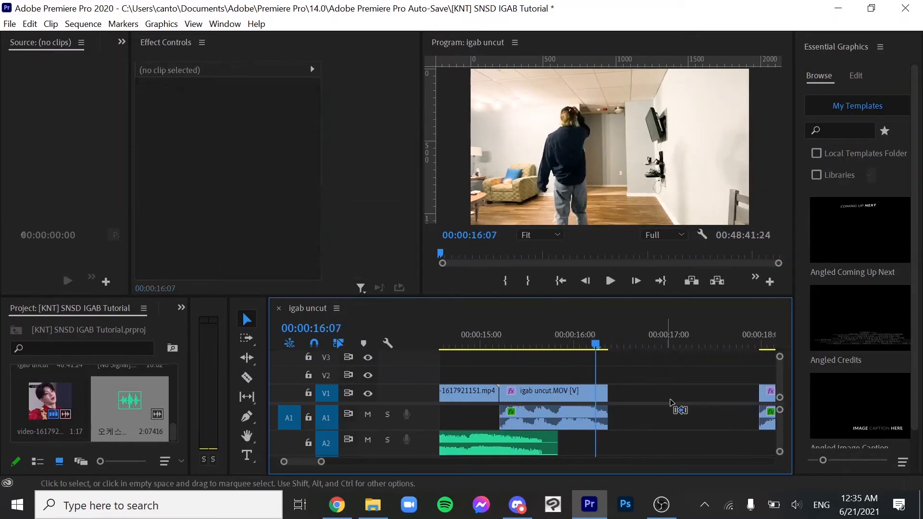
Step: Try to delete the audio of the igab uncut piece between 15:06 and 16:11, and undo the deletion
{"action": "left_click_drag", "start_coordinate": [717, 342], "coordinate": [648, 356]}
{"action": "left_click", "coordinate": [585, 415], "text": "alt"}
{"action": "key", "text": "Delete"}
{"action": "left_click", "coordinate": [736, 426]}
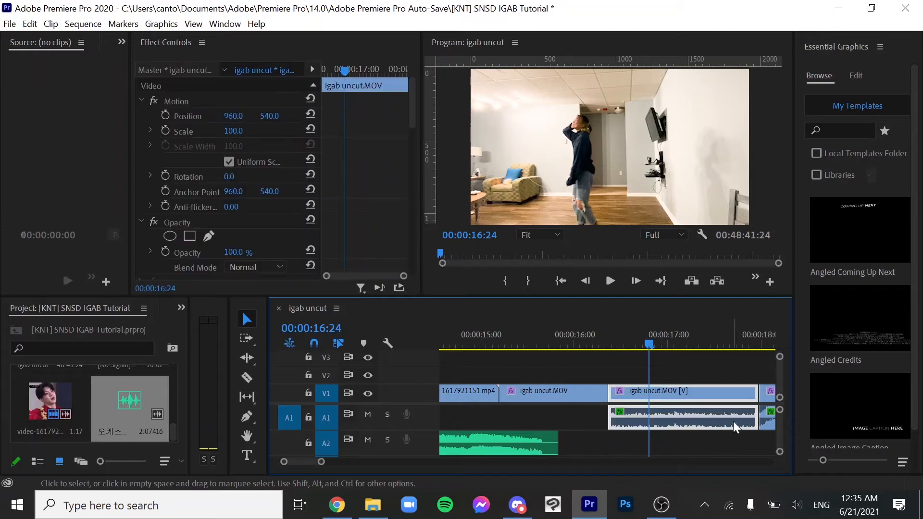
{"action": "key", "text": "ctrl+z"}
{"action": "key", "text": "ctrl+z"}
Step: Delete only the video of the igab uncut piece from 15:06 to 16:11 and only the audio of the piece following it
{"action": "left_click", "coordinate": [568, 398], "text": "alt"}
{"action": "key", "text": "Delete"}
{"action": "left_click", "coordinate": [671, 344]}
{"action": "left_click", "coordinate": [669, 425]}
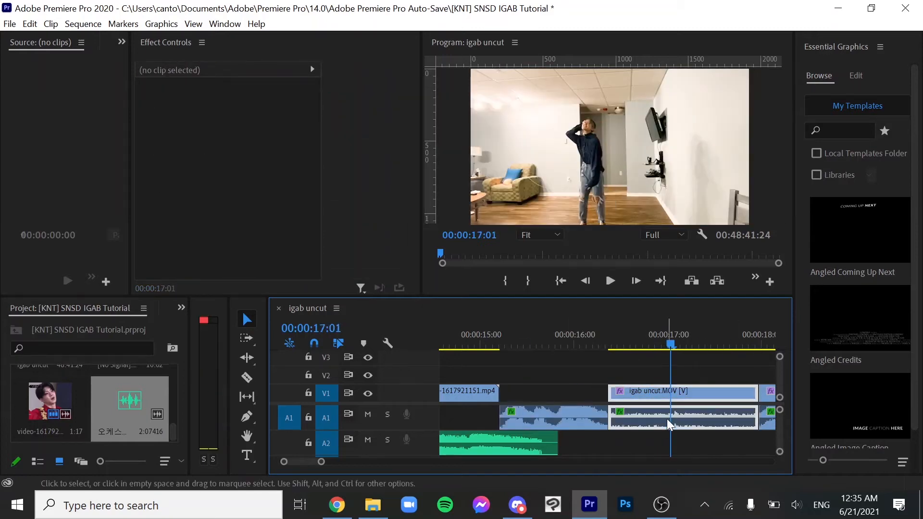
{"action": "left_click", "coordinate": [658, 422], "text": "alt"}
{"action": "key", "text": "Delete"}
Step: Fit the leftover video piece over the audio from 15:06 to 16:11 and move the remaining footage up against it
{"action": "left_click_drag", "start_coordinate": [658, 395], "coordinate": [626, 394]}
{"action": "left_click_drag", "start_coordinate": [765, 393], "coordinate": [734, 393]}
{"action": "left_click_drag", "start_coordinate": [578, 395], "coordinate": [533, 395]}
{"action": "left_click_drag", "start_coordinate": [516, 393], "coordinate": [499, 393]}
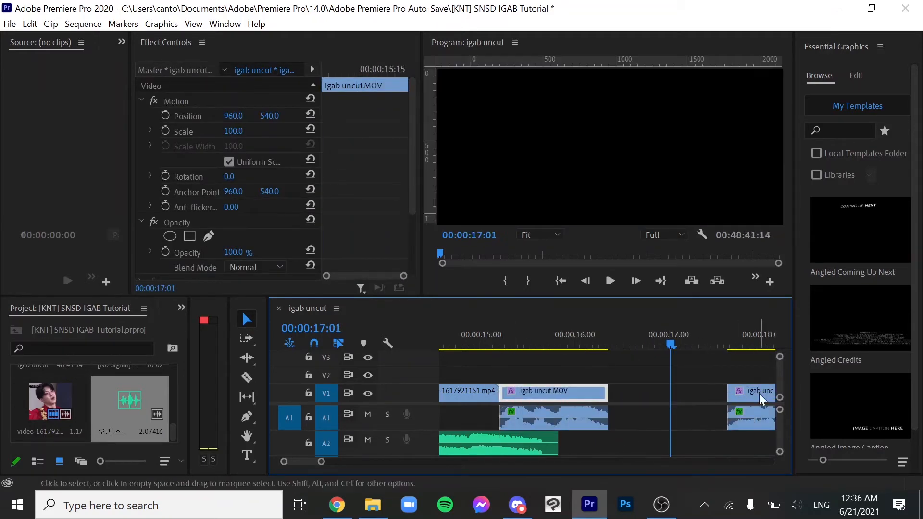
{"action": "left_click_drag", "start_coordinate": [760, 397], "coordinate": [641, 398]}
Step: Play back the reworked cut from about 15:03 in the enlarged program view
{"action": "left_click", "coordinate": [490, 342]}
{"action": "left_click", "coordinate": [673, 202]}
{"action": "key", "text": "grave"}
{"action": "key", "text": "space"}
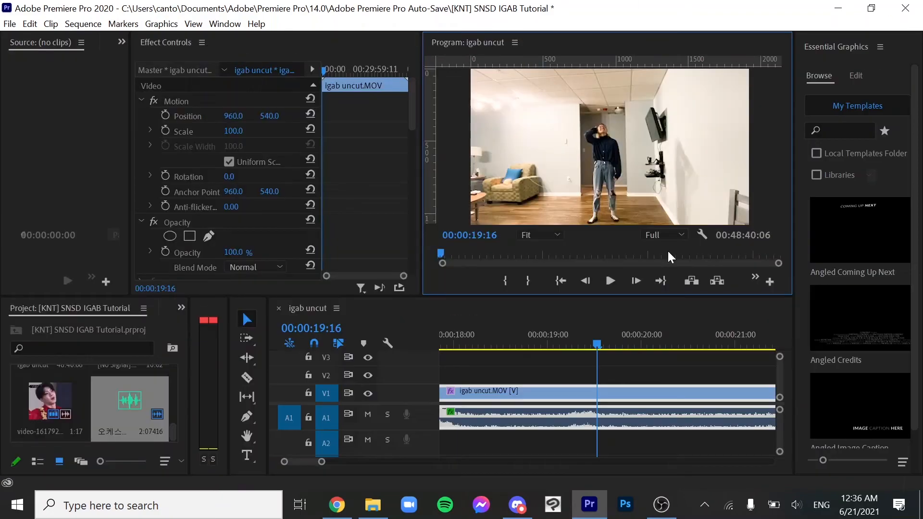
{"action": "key", "text": "grave"}
Step: Cut out the igab uncut stretch from about 18:00 to 22:00 and close the gap with the remaining footage
{"action": "key", "text": "c"}
{"action": "left_click", "coordinate": [571, 393]}
{"action": "left_click", "coordinate": [647, 344]}
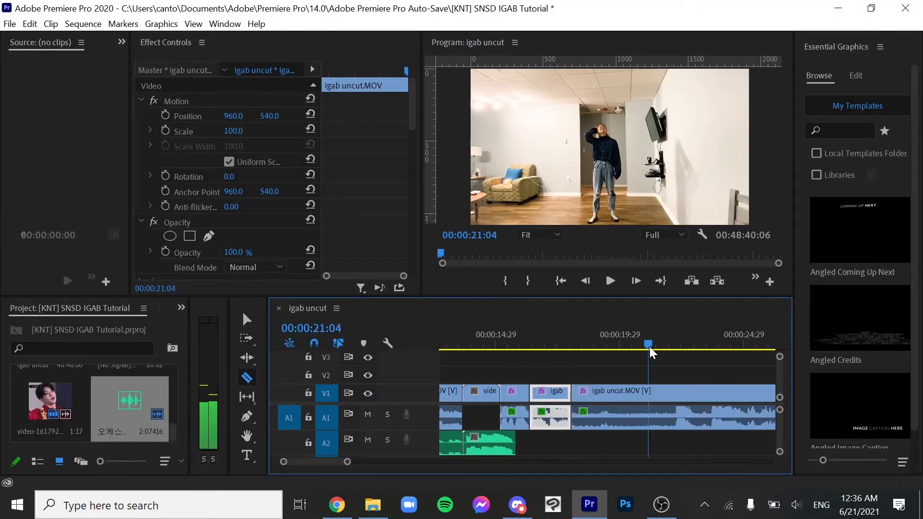
{"action": "left_click", "coordinate": [672, 394]}
{"action": "key", "text": "v"}
{"action": "left_click", "coordinate": [616, 398]}
{"action": "key", "text": "Delete"}
{"action": "left_click_drag", "start_coordinate": [692, 394], "coordinate": [591, 394]}
Step: Review the footage from 17:21 onward and split the igab uncut clip at 21:17
{"action": "left_click", "coordinate": [562, 345]}
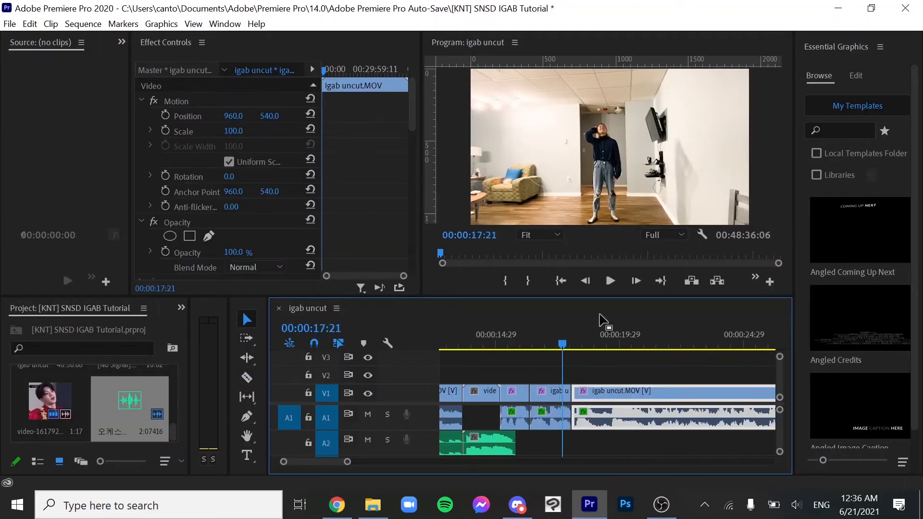
{"action": "key", "text": "space"}
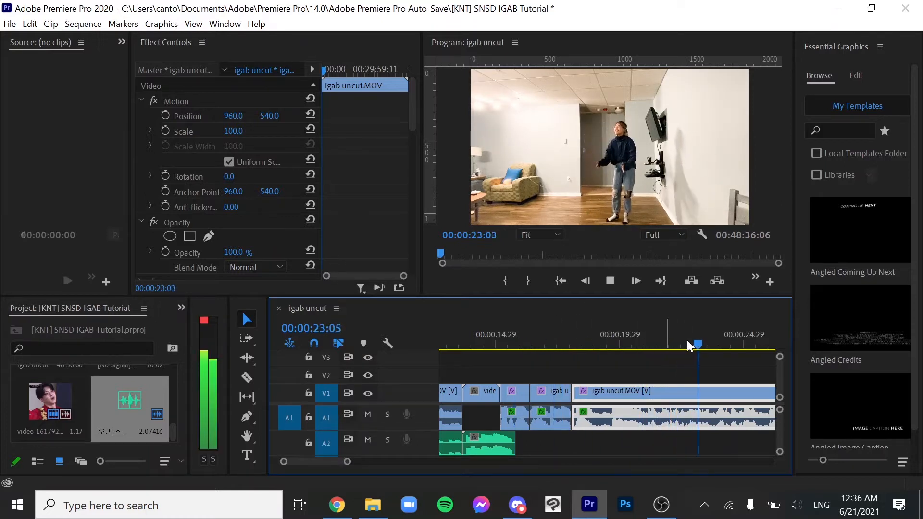
{"action": "key", "text": "space"}
{"action": "mouse_move", "coordinate": [694, 342]}
{"action": "left_mouse_down"}
{"action": "mouse_move", "coordinate": [604, 337]}
{"action": "mouse_move", "coordinate": [709, 343]}
{"action": "left_mouse_up"}
{"action": "left_click_drag", "start_coordinate": [642, 350], "coordinate": [662, 345]}
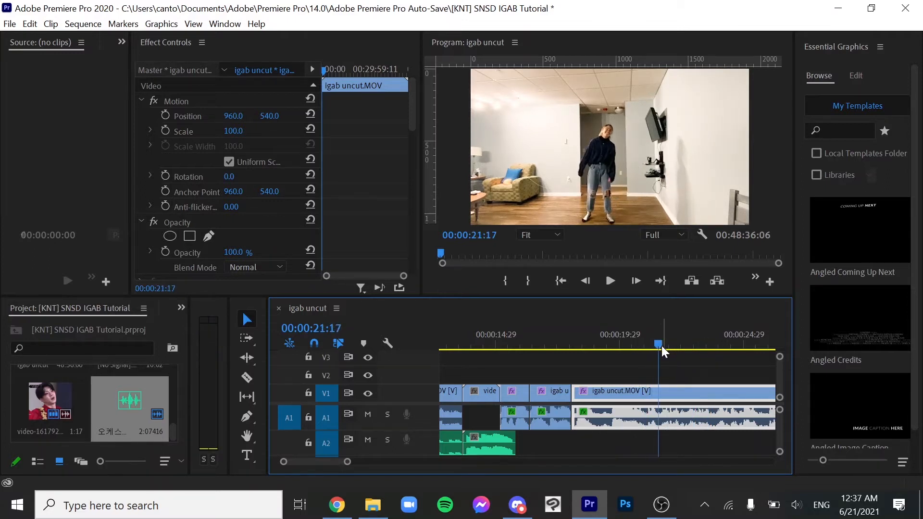
{"action": "key", "text": "c"}
{"action": "left_click", "coordinate": [660, 393]}
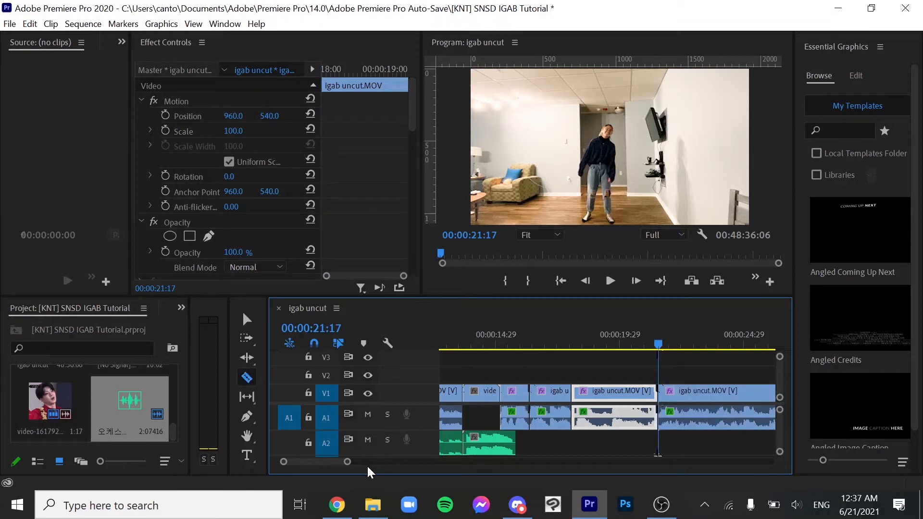
Step: Listen through the I got a Boy source audio to find the chorus and mark its in point at 1:09:12
{"action": "left_click_drag", "start_coordinate": [348, 463], "coordinate": [382, 463]}
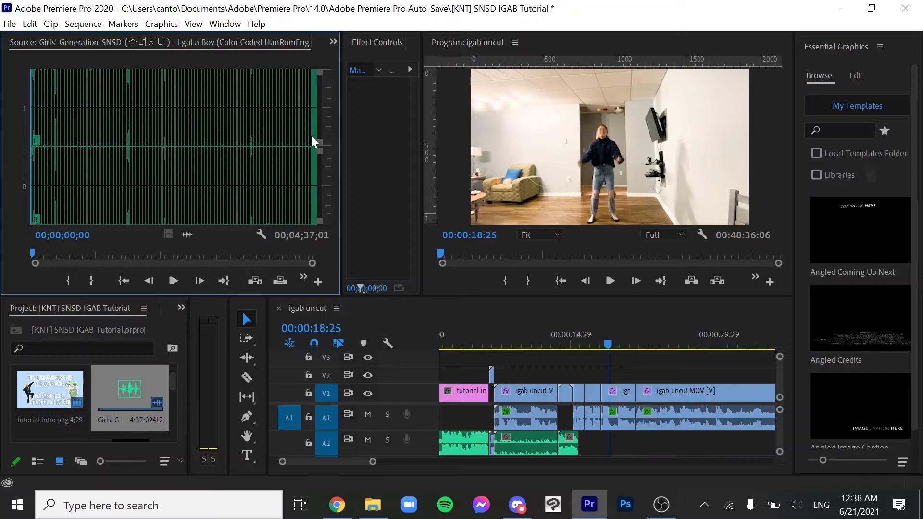
{"action": "left_click", "coordinate": [85, 255]}
{"action": "left_click_drag", "start_coordinate": [86, 252], "coordinate": [64, 208]}
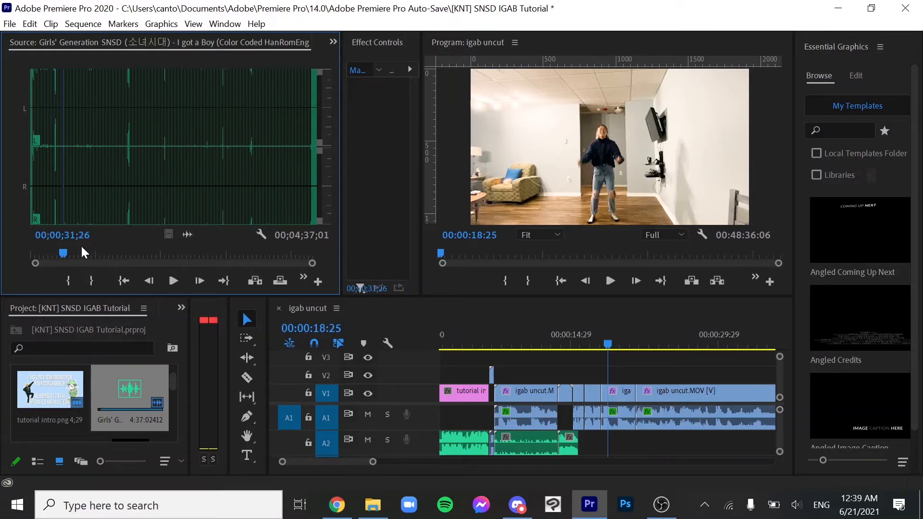
{"action": "left_click_drag", "start_coordinate": [64, 254], "coordinate": [68, 253]}
{"action": "key", "text": "space"}
{"action": "left_click", "coordinate": [97, 253]}
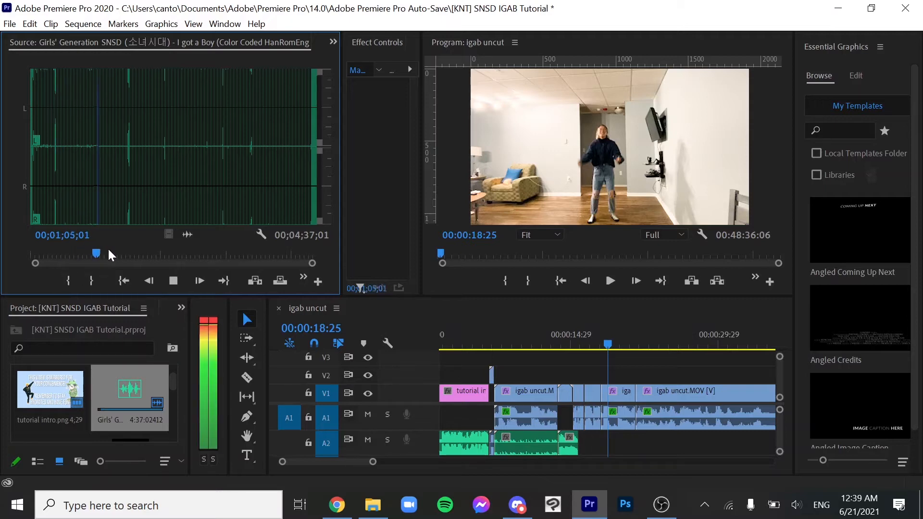
{"action": "left_click_drag", "start_coordinate": [107, 252], "coordinate": [98, 252]}
{"action": "key", "text": "space"}
{"action": "key", "text": "space"}
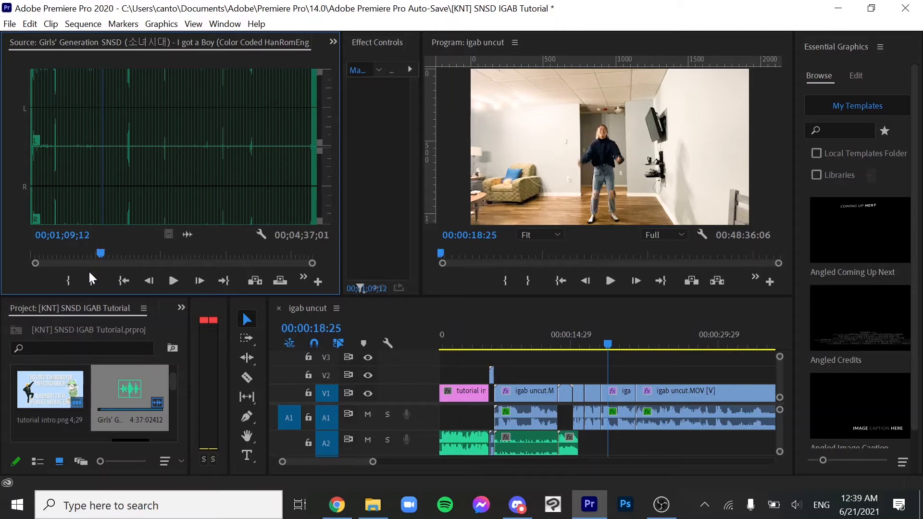
{"action": "left_click", "coordinate": [67, 282]}
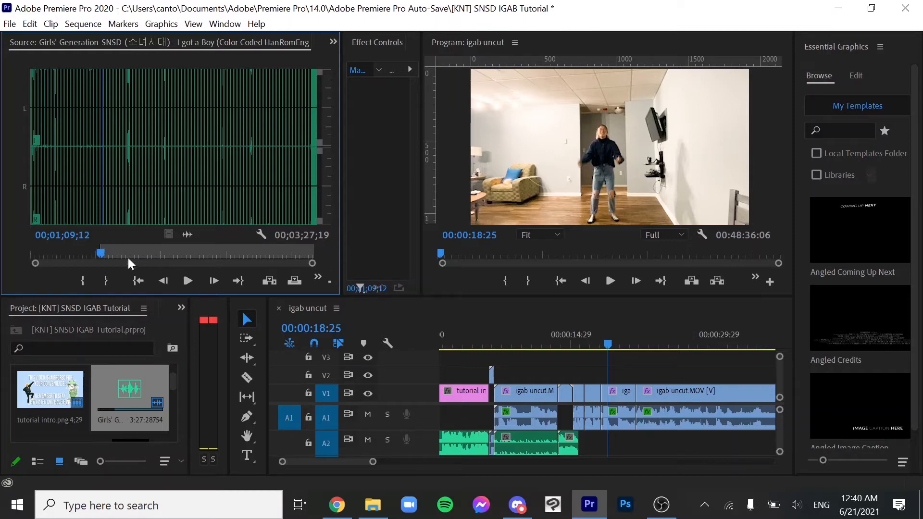
Step: Find the end of the chorus in the source song and mark the out point at 2:12:11
{"action": "left_click_drag", "start_coordinate": [101, 253], "coordinate": [148, 258]}
{"action": "key", "text": "space"}
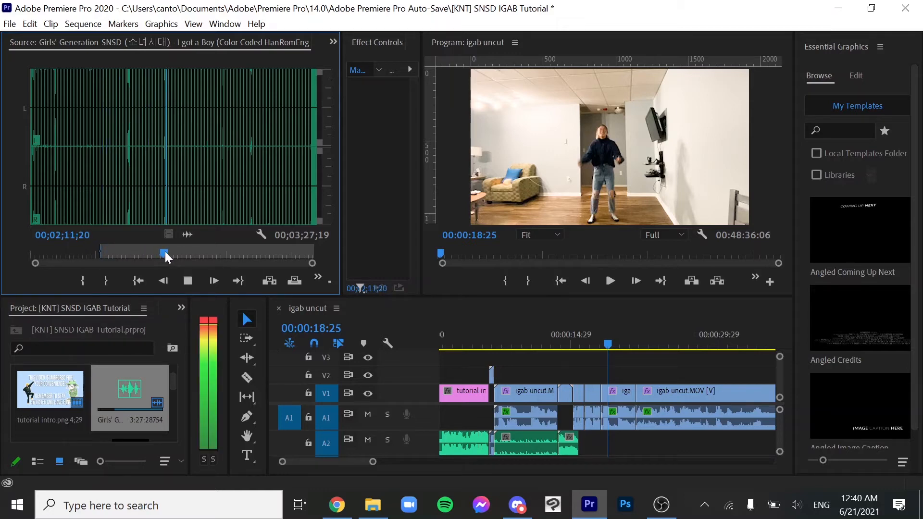
{"action": "key", "text": "space"}
{"action": "key", "text": "o"}
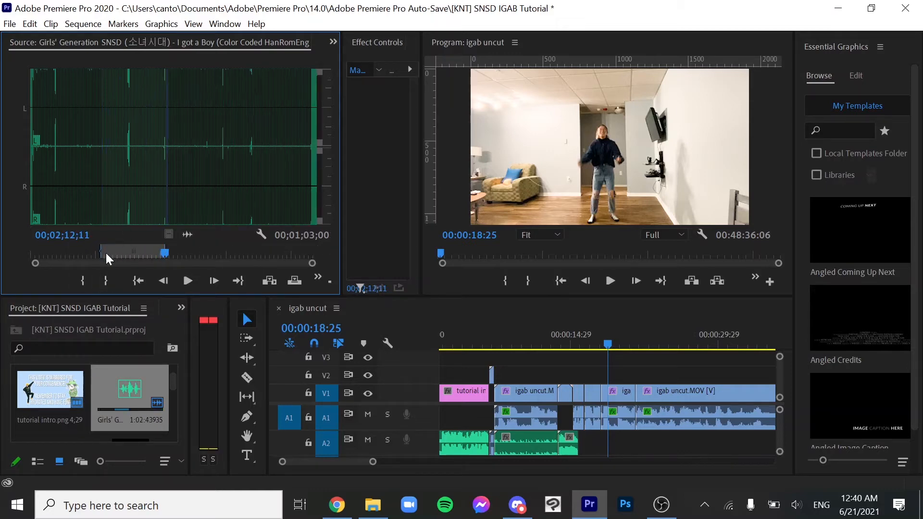
Step: Make a subclip named chorus from the marked range of the song
{"action": "right_click", "coordinate": [143, 194]}
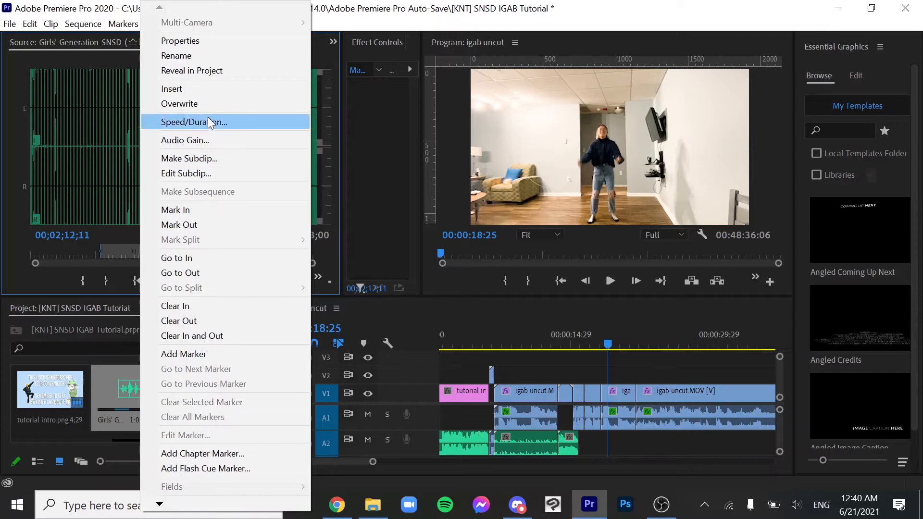
{"action": "left_click", "coordinate": [226, 158]}
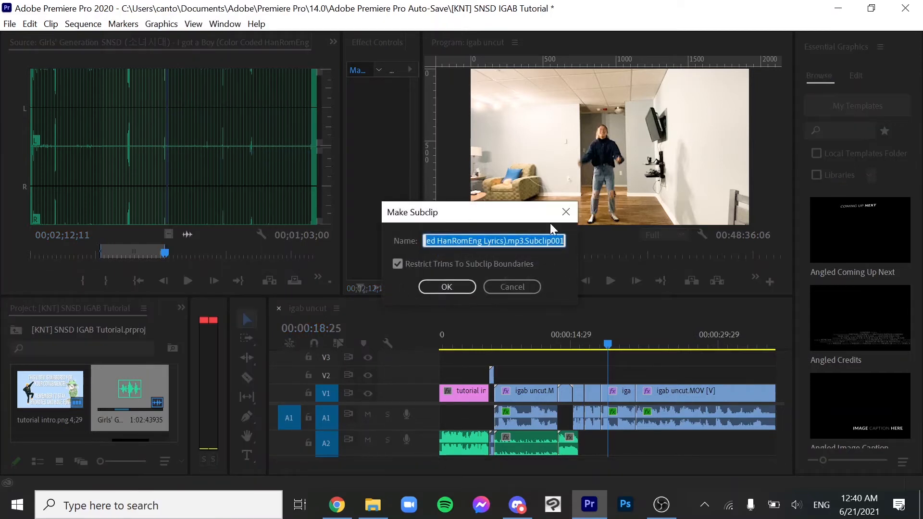
{"action": "type", "text": "chorus"}
{"action": "key", "text": "Return"}
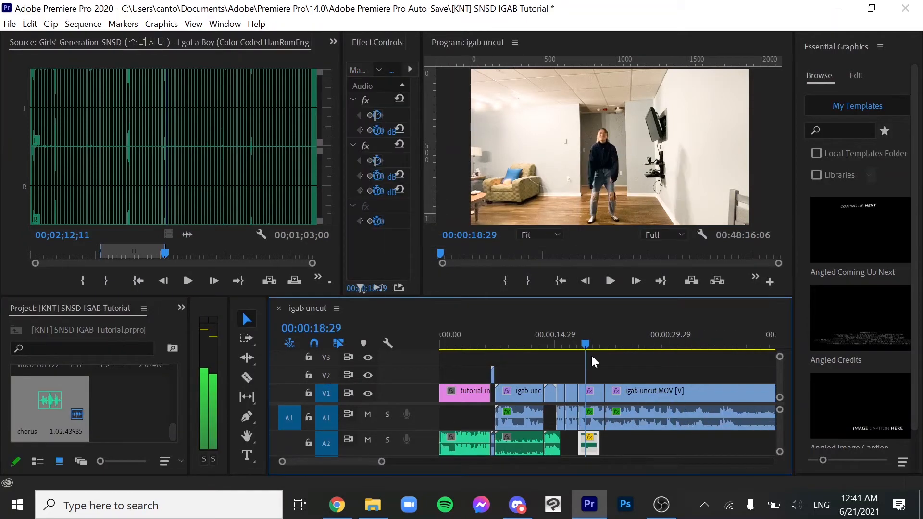
Step: Scrub through the footage after the chorus audio and add an empty text layer on V2 at 22:29
{"action": "left_click_drag", "start_coordinate": [591, 354], "coordinate": [666, 342]}
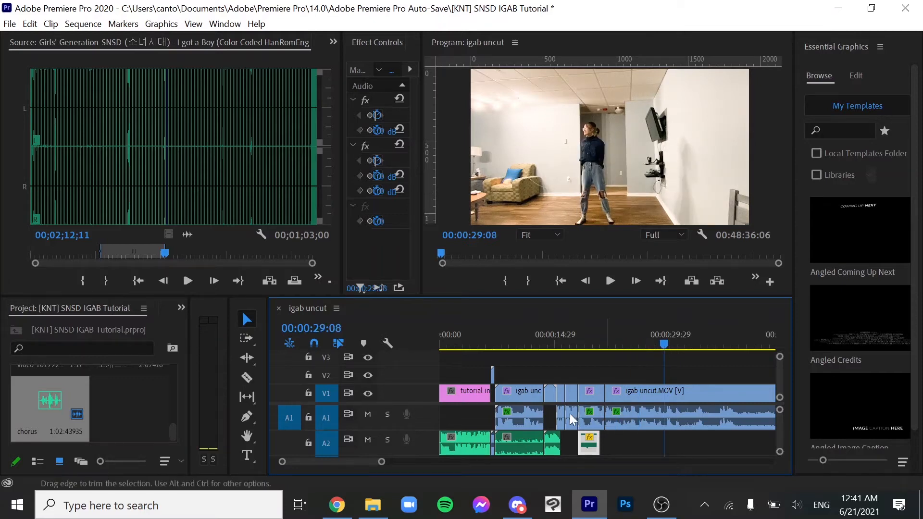
{"action": "left_click_drag", "start_coordinate": [381, 461], "coordinate": [408, 461]}
{"action": "left_click_drag", "start_coordinate": [563, 343], "coordinate": [512, 340]}
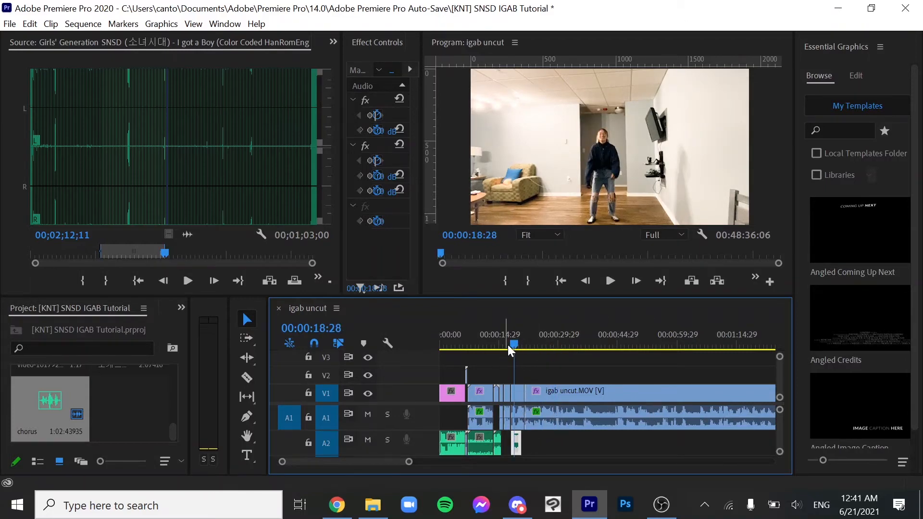
{"action": "left_click_drag", "start_coordinate": [510, 342], "coordinate": [532, 335]}
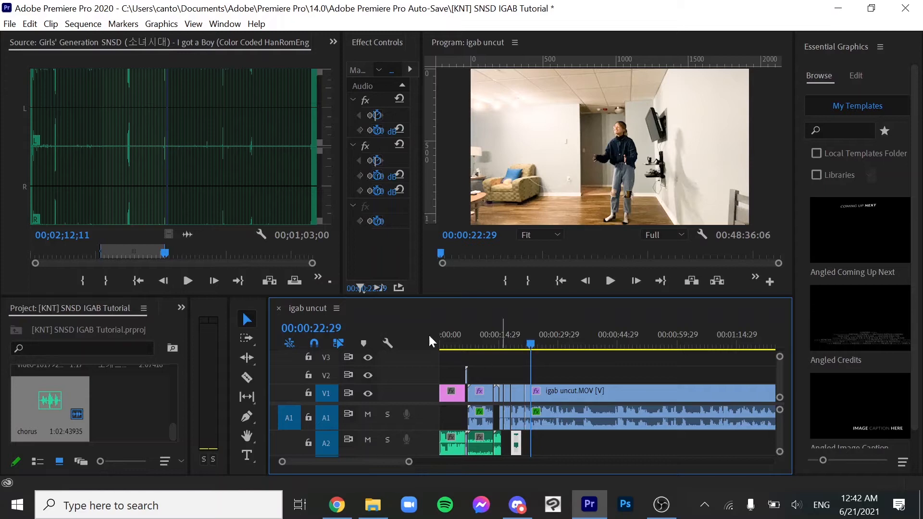
{"action": "left_click", "coordinate": [246, 455]}
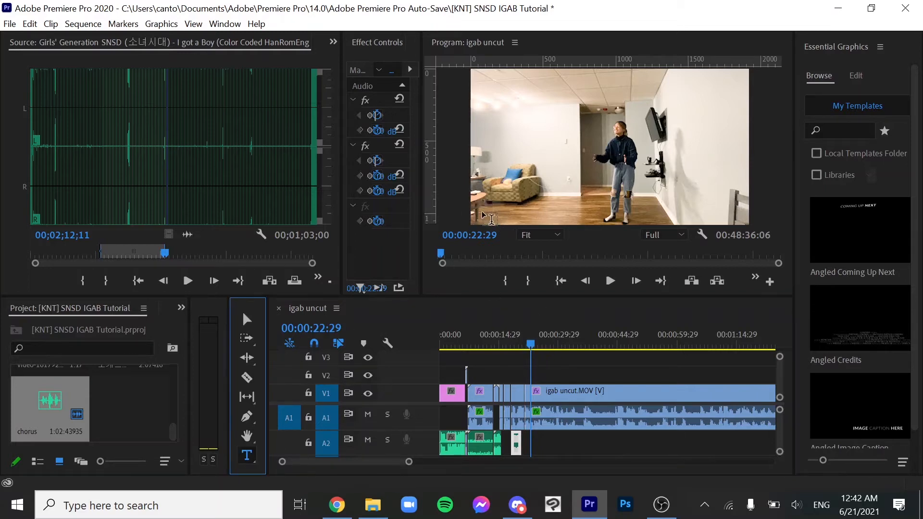
{"action": "left_click", "coordinate": [640, 235]}
{"action": "key", "text": "ctrl+t"}
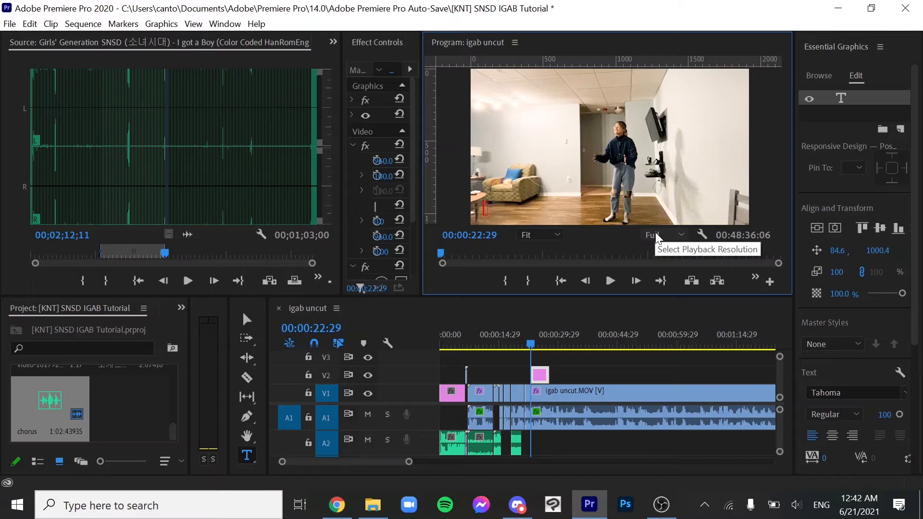
Step: Select the left and bottom edges for pinning the text layer and open its horizontal position for editing
{"action": "left_click", "coordinate": [875, 166]}
{"action": "left_click", "coordinate": [876, 168]}
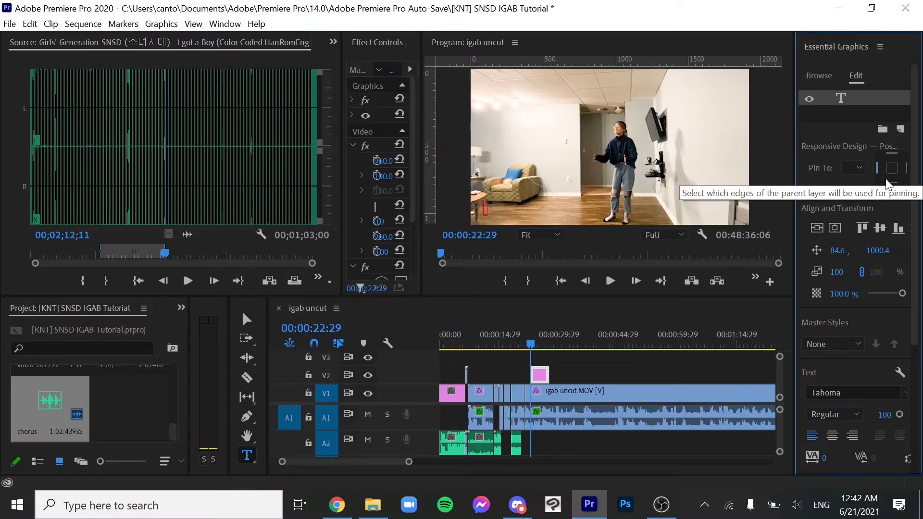
{"action": "left_click", "coordinate": [892, 182]}
{"action": "left_click", "coordinate": [854, 254]}
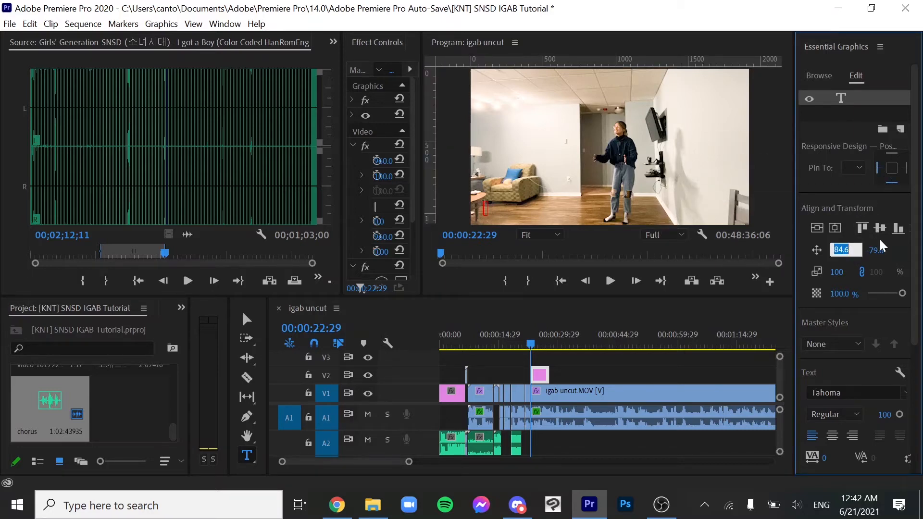
Step: Set the empty text layer's position to 70 horizontally and -70 vertically
{"action": "type", "text": "70"}
{"action": "key", "text": "Tab"}
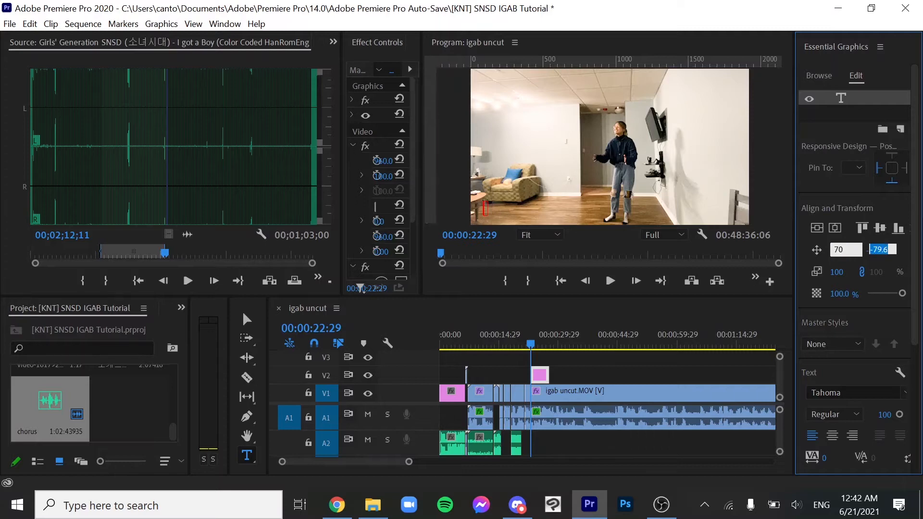
{"action": "type", "text": "-70"}
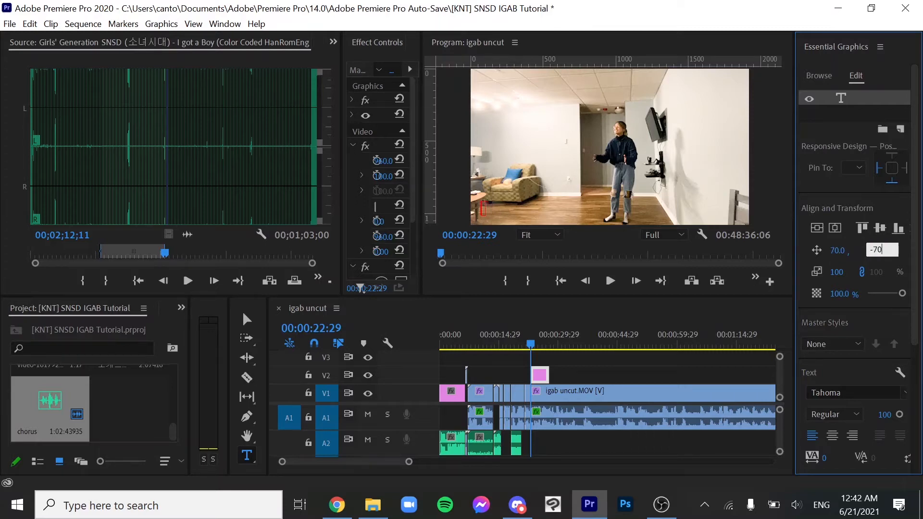
{"action": "key", "text": "Return"}
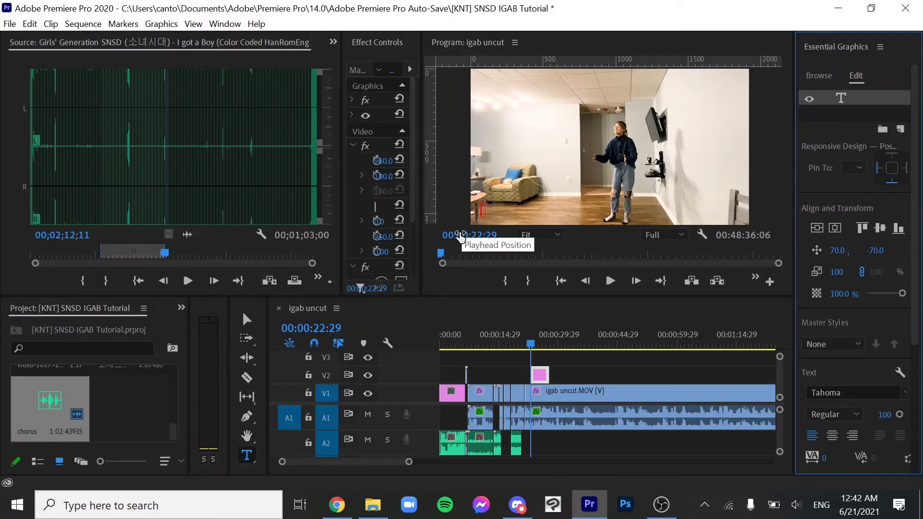
Step: Limit the font list to Adobe Fonts and change the text layer's font to Bebas Neue
{"action": "scroll", "coordinate": [829, 335], "scroll_direction": "down", "scroll_amount": 1}
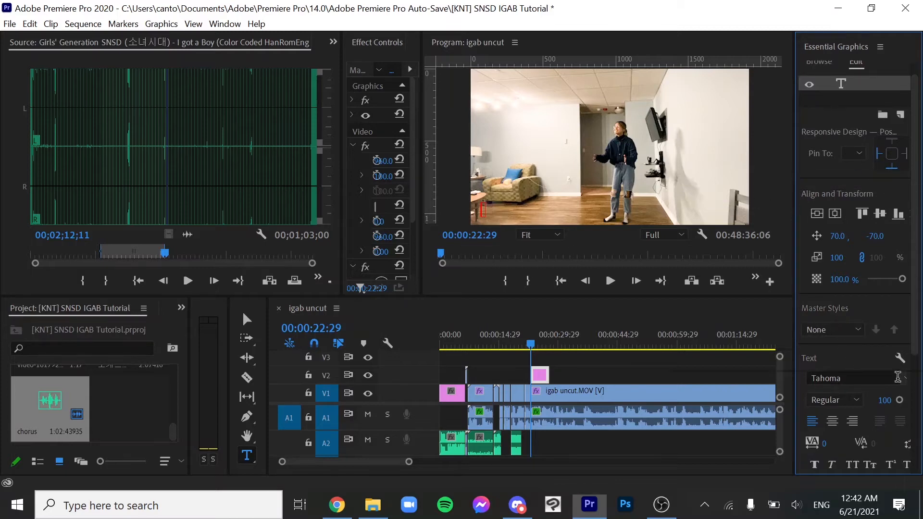
{"action": "left_click", "coordinate": [897, 378]}
{"action": "left_click", "coordinate": [702, 93]}
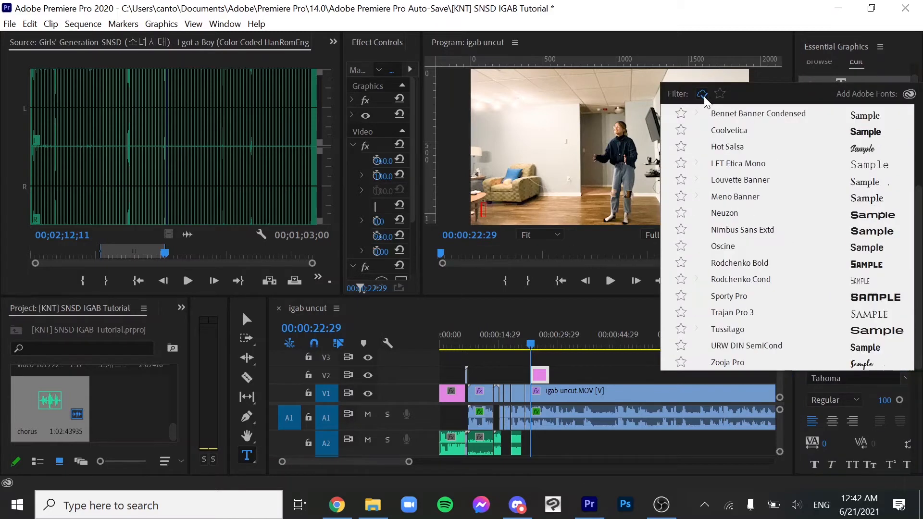
{"action": "scroll", "coordinate": [744, 153], "scroll_direction": "up", "scroll_amount": 3}
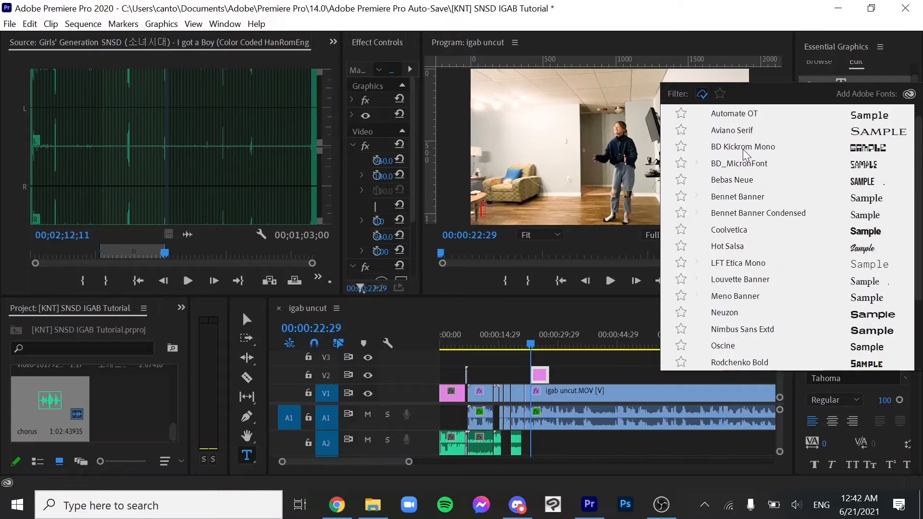
{"action": "left_click", "coordinate": [751, 188]}
{"action": "scroll", "coordinate": [893, 336], "scroll_direction": "down", "scroll_amount": 5}
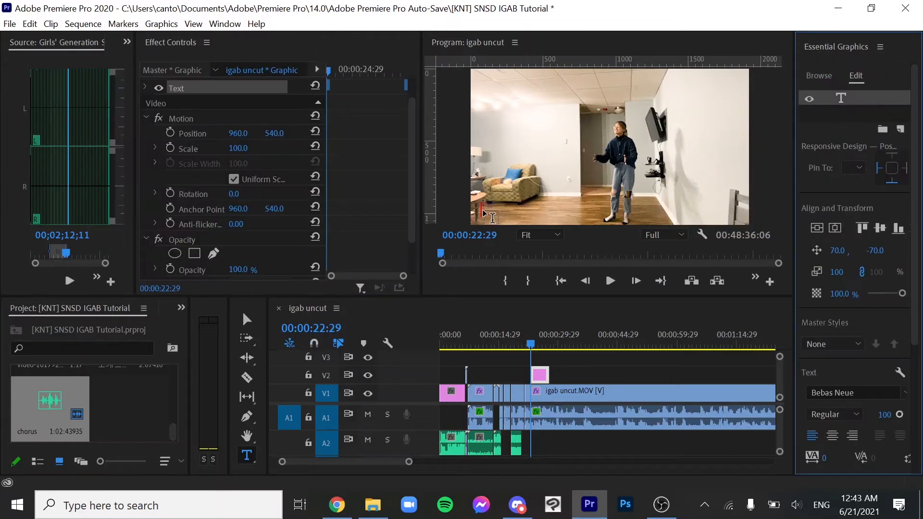
Step: Enter the title text in the text layer and reword it to read "Part 1 explanation"
{"action": "left_click", "coordinate": [489, 215]}
{"action": "type", "text": "Cho"}
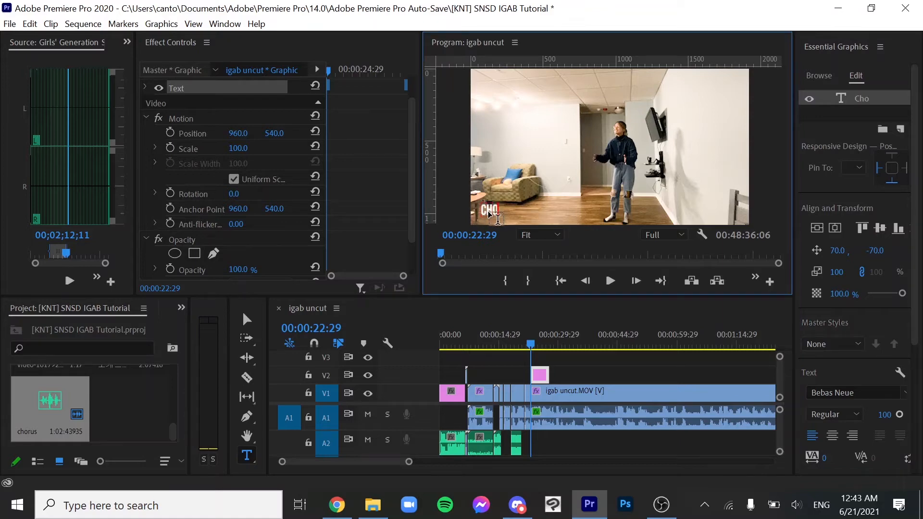
{"action": "type", "text": "rus explanat"}
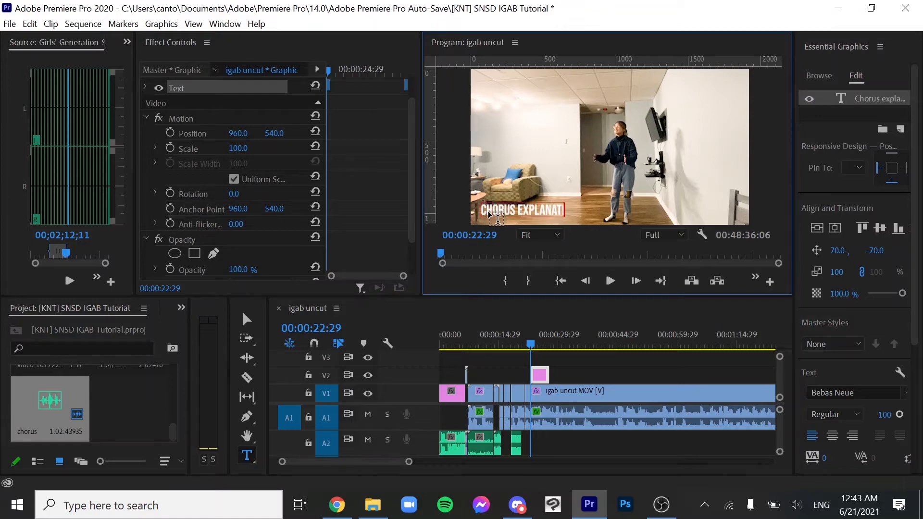
{"action": "type", "text": "ion"}
{"action": "key", "text": "BackSpace"}
{"action": "key", "text": "BackSpace"}
{"action": "key", "text": "BackSpace"}
{"action": "key", "text": "BackSpace"}
{"action": "key", "text": "BackSpace"}
{"action": "key", "text": "BackSpace"}
{"action": "key", "text": "BackSpace"}
{"action": "key", "text": "BackSpace"}
{"action": "key", "text": "BackSpace"}
{"action": "key", "text": "BackSpace"}
{"action": "key", "text": "BackSpace"}
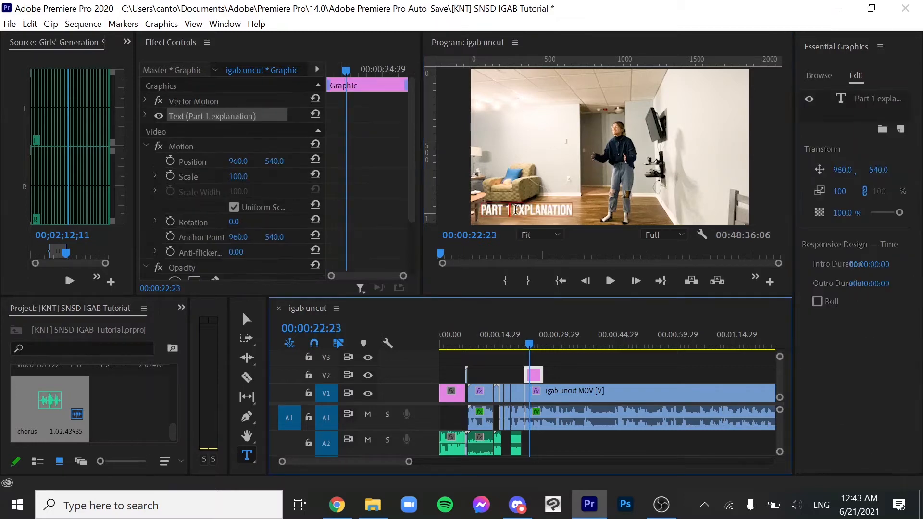
Step: Select the whole "Part 1 explanation" title text and set its font to Bebas Neue at size 75
{"action": "scroll", "coordinate": [895, 389], "scroll_direction": "down", "scroll_amount": 1}
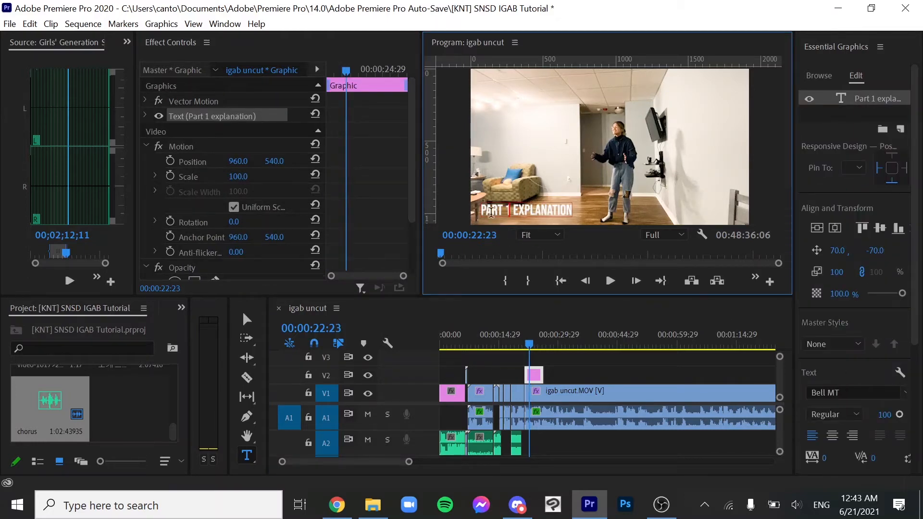
{"action": "left_click_drag", "start_coordinate": [484, 212], "coordinate": [574, 213]}
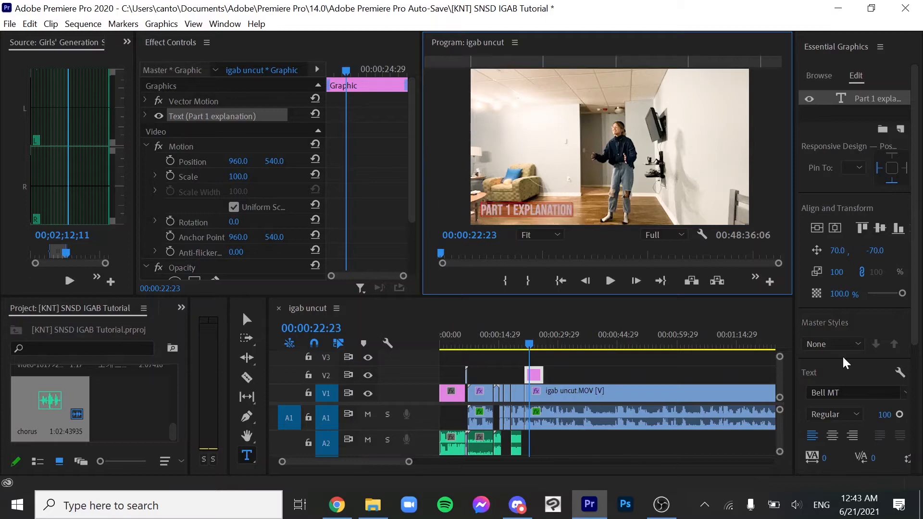
{"action": "left_click", "coordinate": [881, 414]}
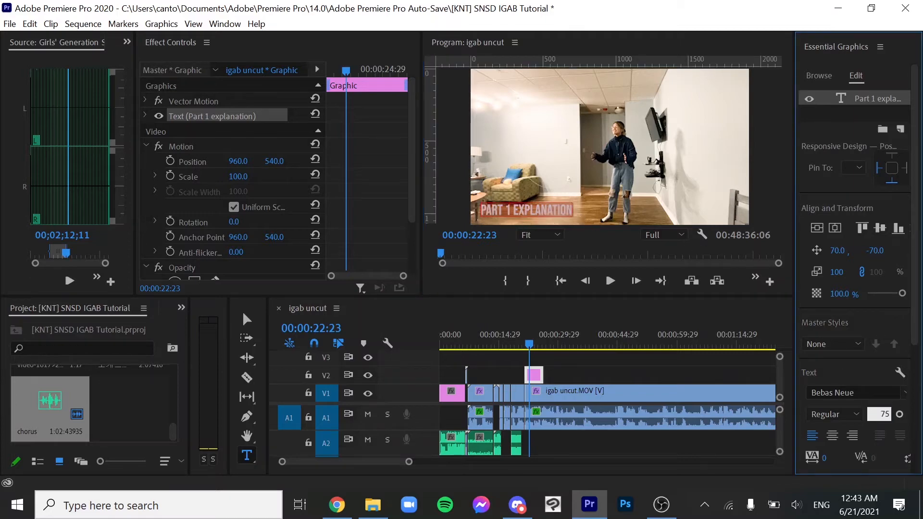
{"action": "type", "text": "75"}
{"action": "key", "text": "Return"}
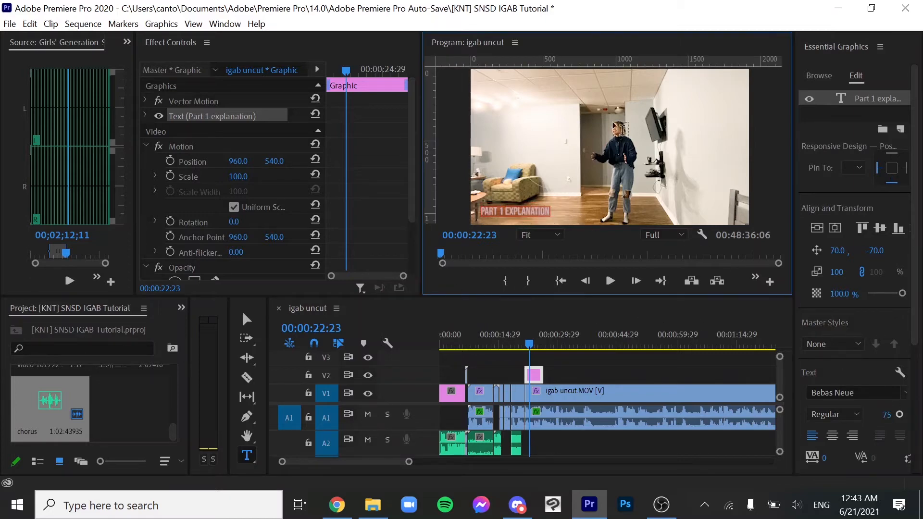
Step: Enlarge the program preview to check the title's look over the footage, then restore the workspace layout
{"action": "double_click", "coordinate": [616, 45]}
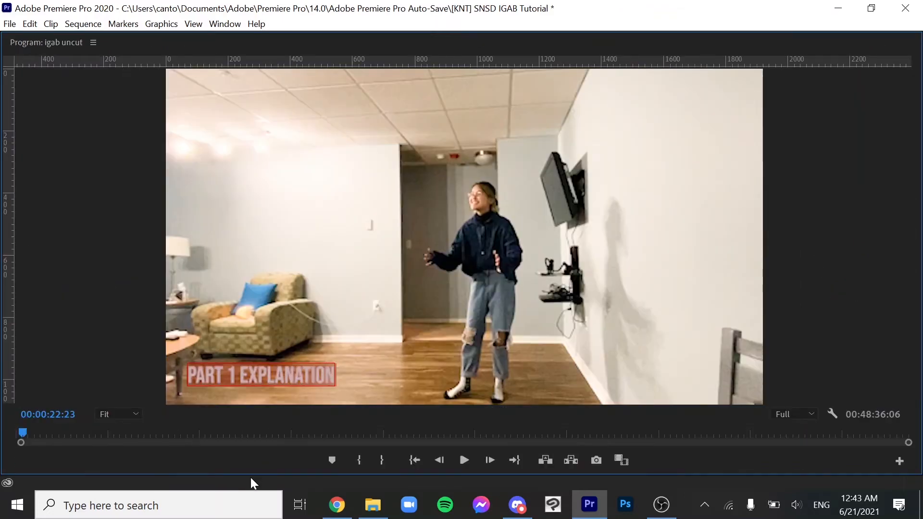
{"action": "left_click", "coordinate": [206, 379]}
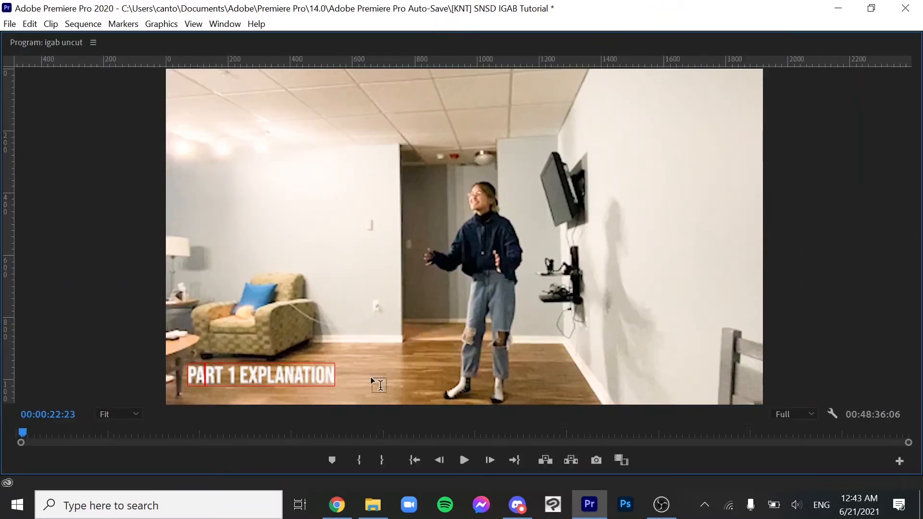
{"action": "double_click", "coordinate": [412, 44]}
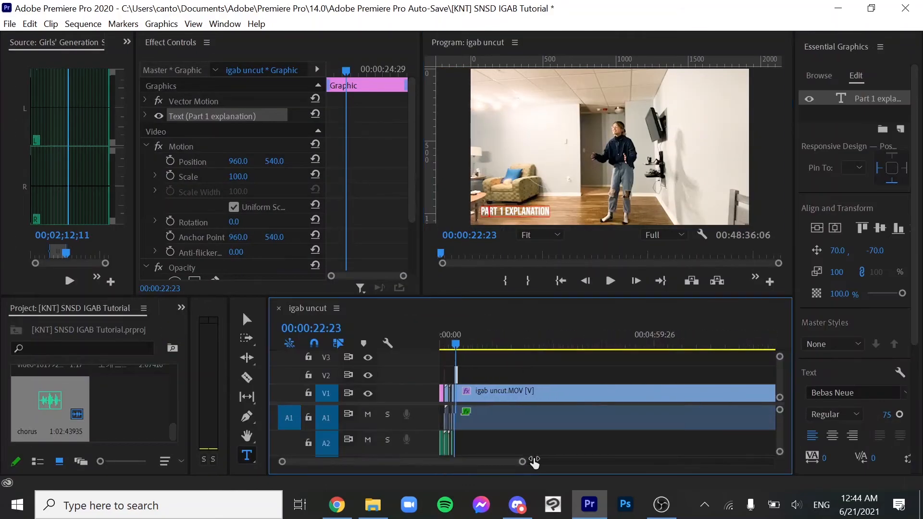
Step: Extend the end of the "Part 1 explanation" title clip on V2 over a much longer stretch of the igab uncut.MOV footage
{"action": "left_click_drag", "start_coordinate": [534, 462], "coordinate": [429, 459]}
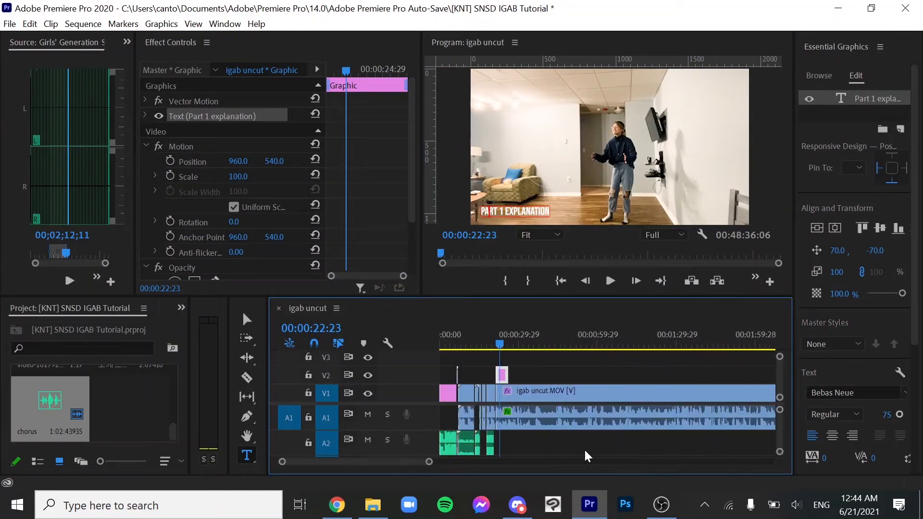
{"action": "left_click_drag", "start_coordinate": [504, 375], "coordinate": [764, 375]}
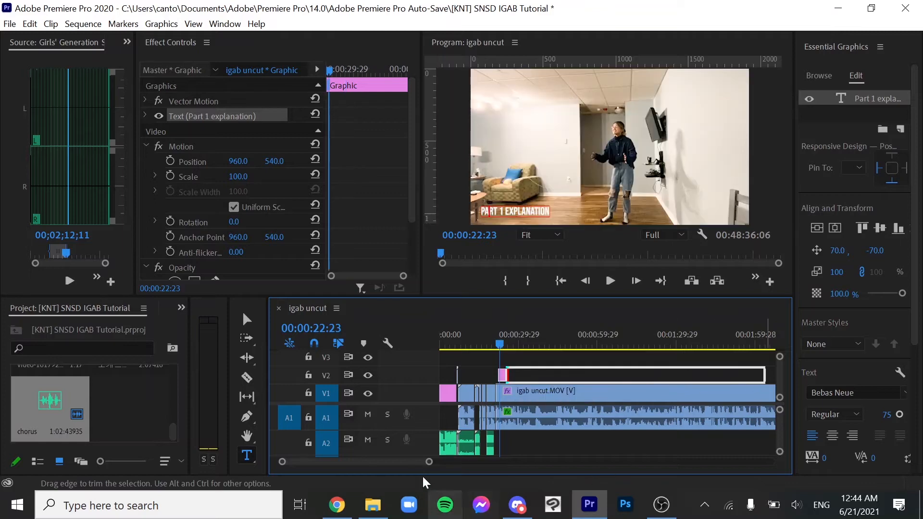
{"action": "left_click_drag", "start_coordinate": [429, 461], "coordinate": [573, 462]}
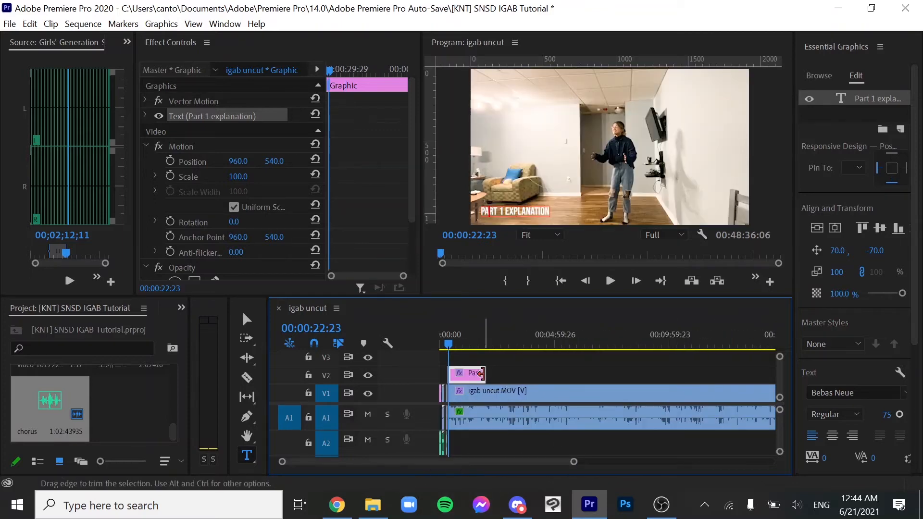
{"action": "left_click_drag", "start_coordinate": [481, 374], "coordinate": [707, 373]}
{"action": "left_click_drag", "start_coordinate": [574, 461], "coordinate": [764, 439]}
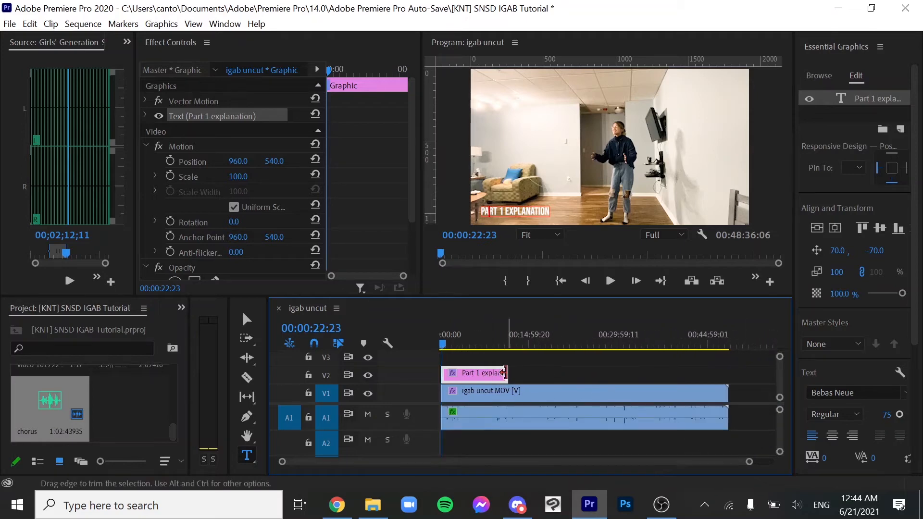
{"action": "left_click_drag", "start_coordinate": [503, 373], "coordinate": [558, 379]}
{"action": "left_click_drag", "start_coordinate": [749, 462], "coordinate": [571, 469]}
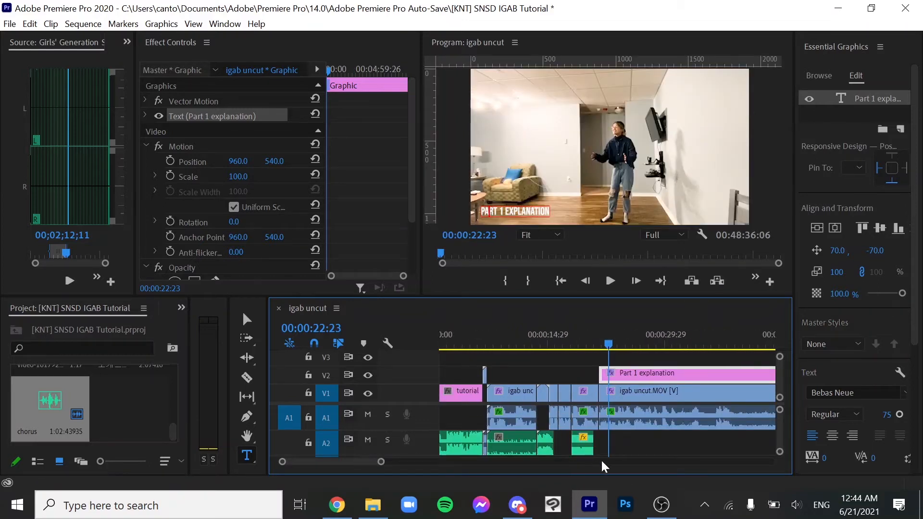
Step: Play the footage to find the end of part 1 and cut the V2 title clip at 00:00:31:14
{"action": "left_click_drag", "start_coordinate": [607, 343], "coordinate": [630, 350]}
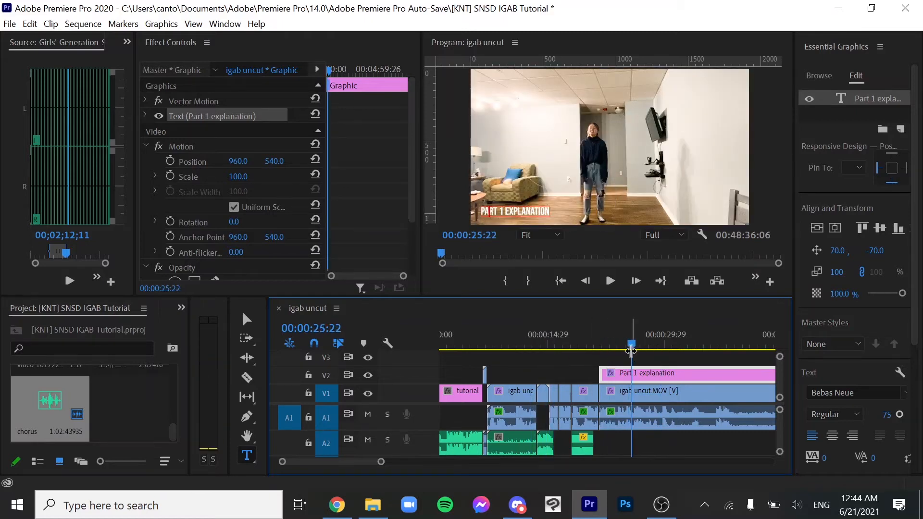
{"action": "key", "text": "space"}
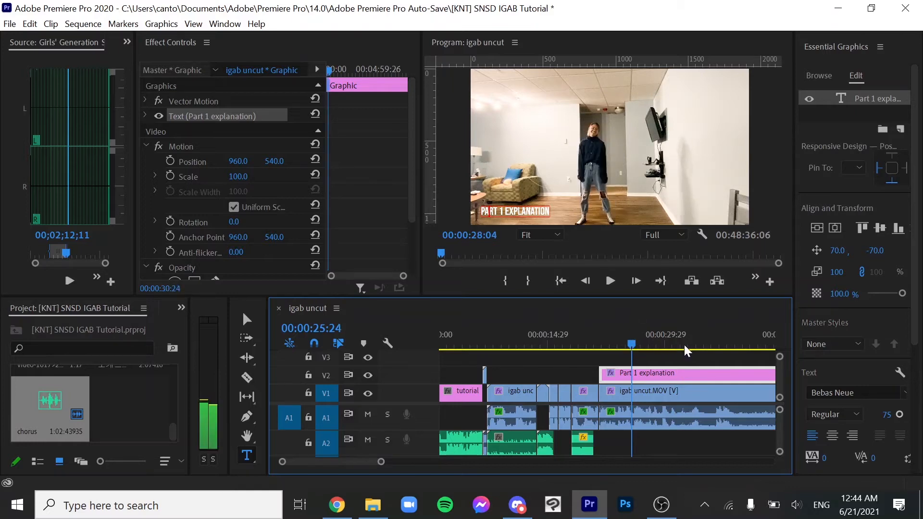
{"action": "left_click", "coordinate": [706, 345]}
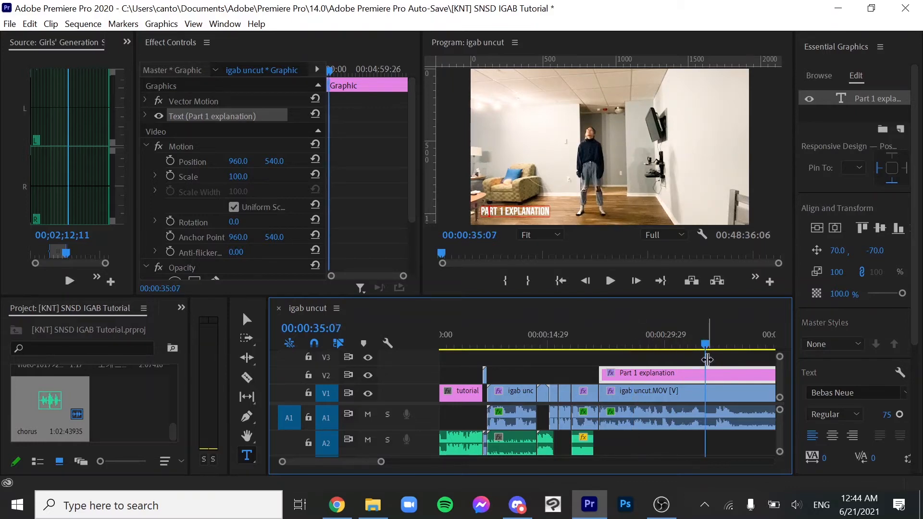
{"action": "mouse_move", "coordinate": [680, 344]}
{"action": "left_mouse_down"}
{"action": "mouse_move", "coordinate": [659, 345]}
{"action": "mouse_move", "coordinate": [677, 346]}
{"action": "left_mouse_up"}
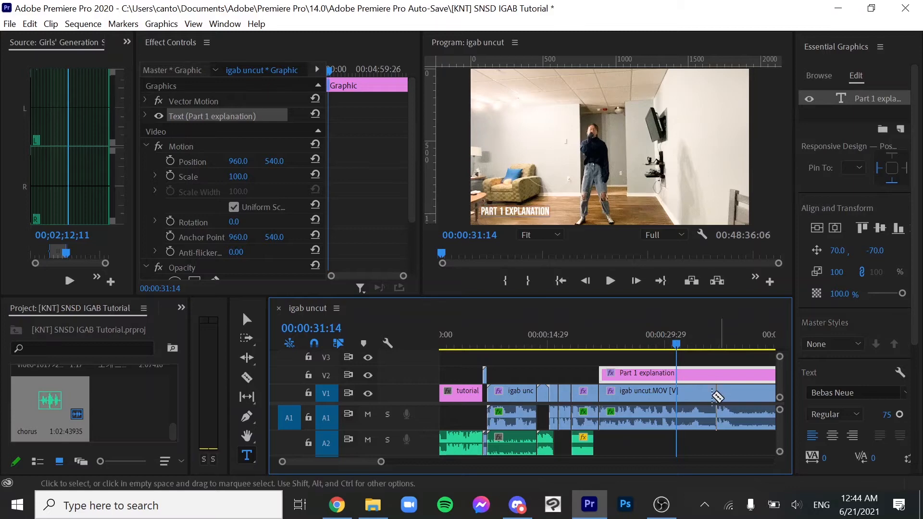
{"action": "key", "text": "c"}
{"action": "left_click", "coordinate": [677, 374]}
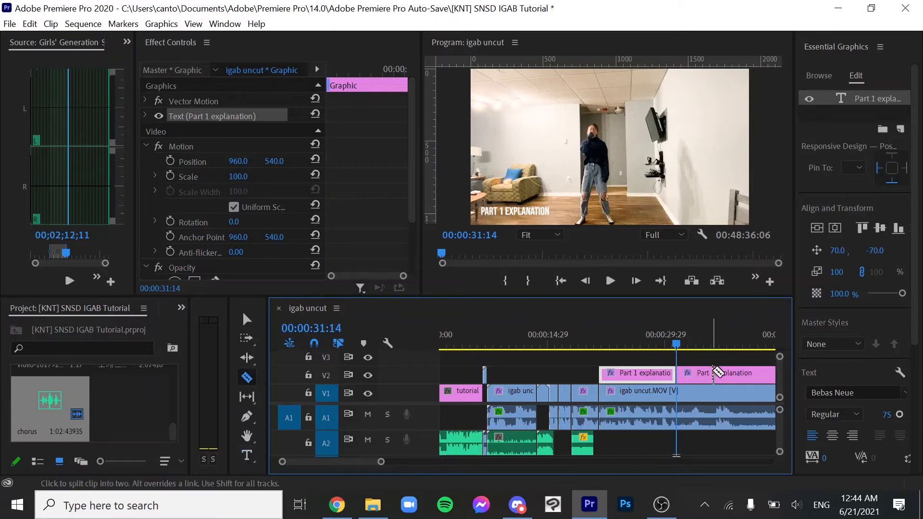
Step: Change the text of the title clip after the cut to "Part 2 explanation"
{"action": "key", "text": "space"}
{"action": "key", "text": "space"}
{"action": "key", "text": "v"}
{"action": "left_click", "coordinate": [703, 379]}
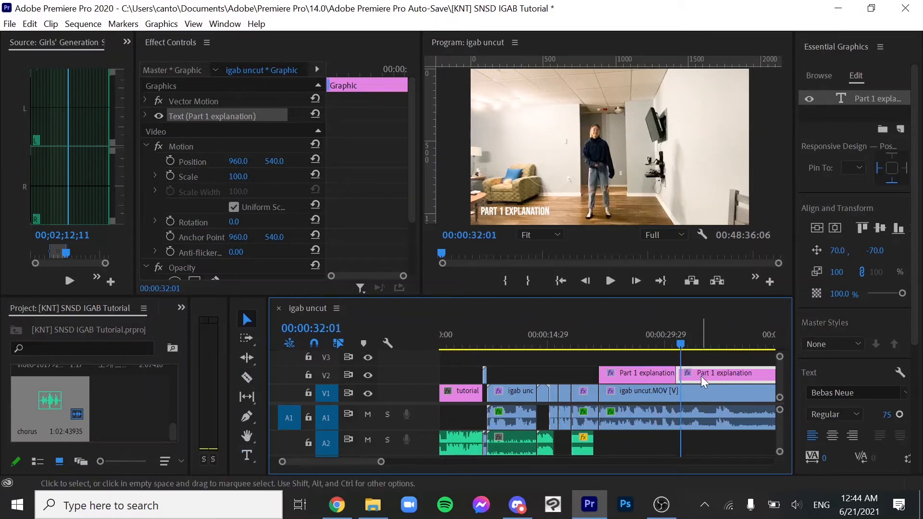
{"action": "double_click", "coordinate": [506, 215]}
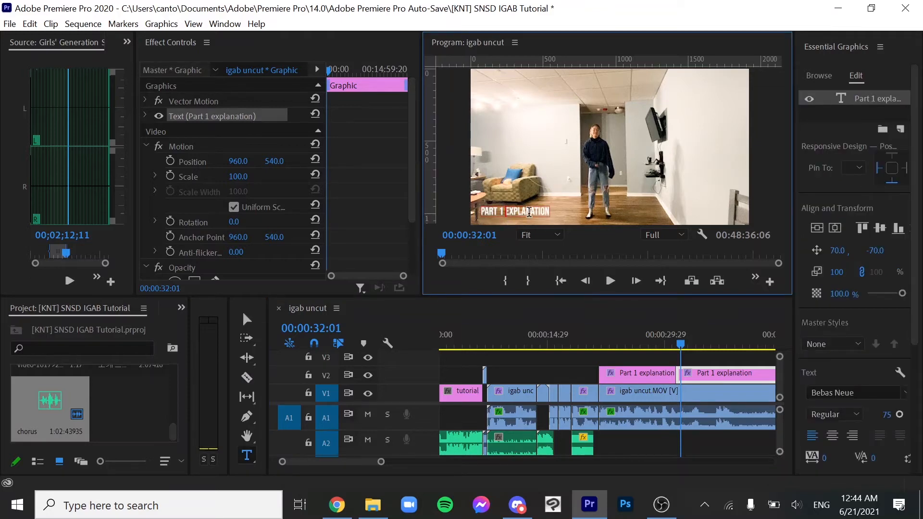
{"action": "key", "text": "BackSpace"}
{"action": "key", "text": "BackSpace"}
{"action": "type", "text": "2"}
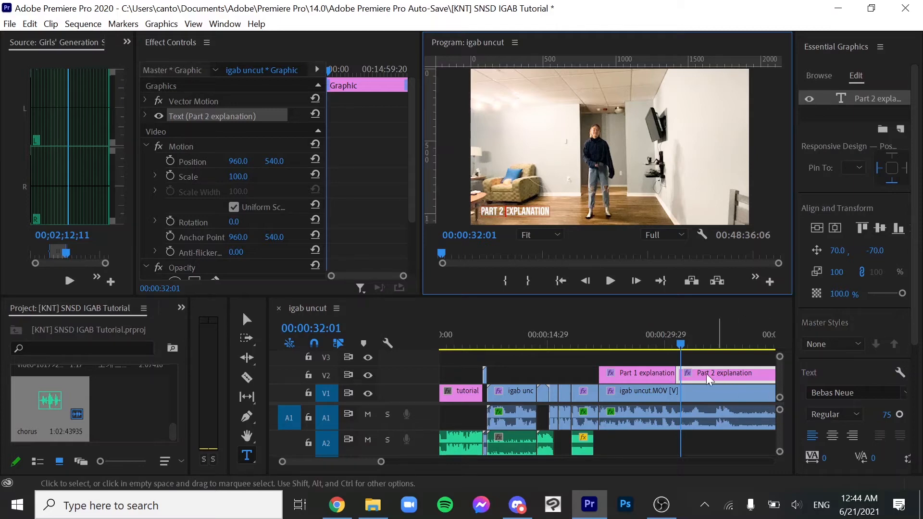
Step: Play the sequence across the cut between the two title clips to check the title change
{"action": "left_click_drag", "start_coordinate": [684, 345], "coordinate": [660, 349]}
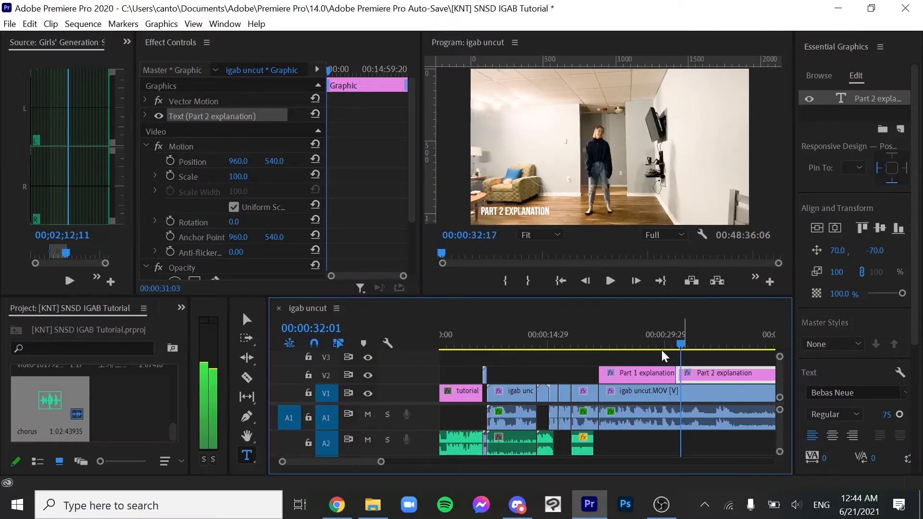
{"action": "key", "text": "space"}
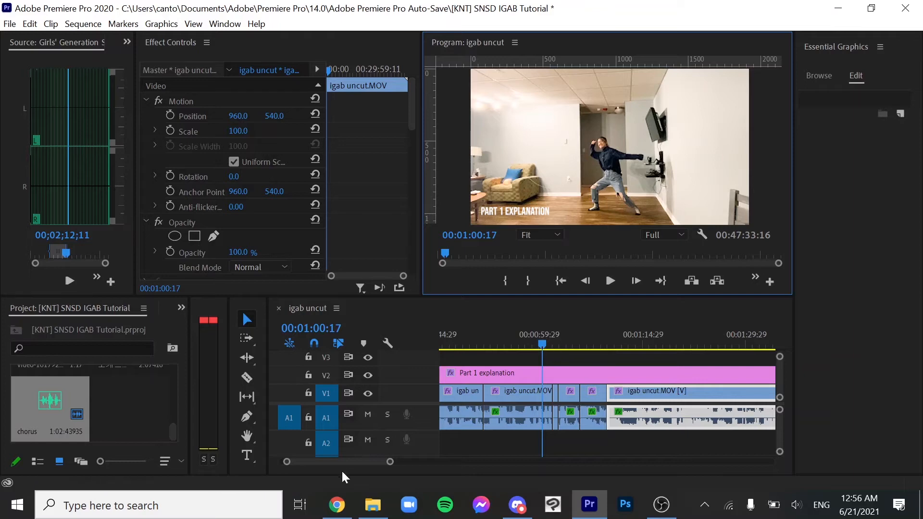
Step: Review the edited footage from about 00:01:01:28 to the start of the V1 clip near 00:01:10
{"action": "mouse_move", "coordinate": [391, 462]}
{"action": "left_mouse_down"}
{"action": "mouse_move", "coordinate": [432, 461]}
{"action": "mouse_move", "coordinate": [402, 463]}
{"action": "left_mouse_up"}
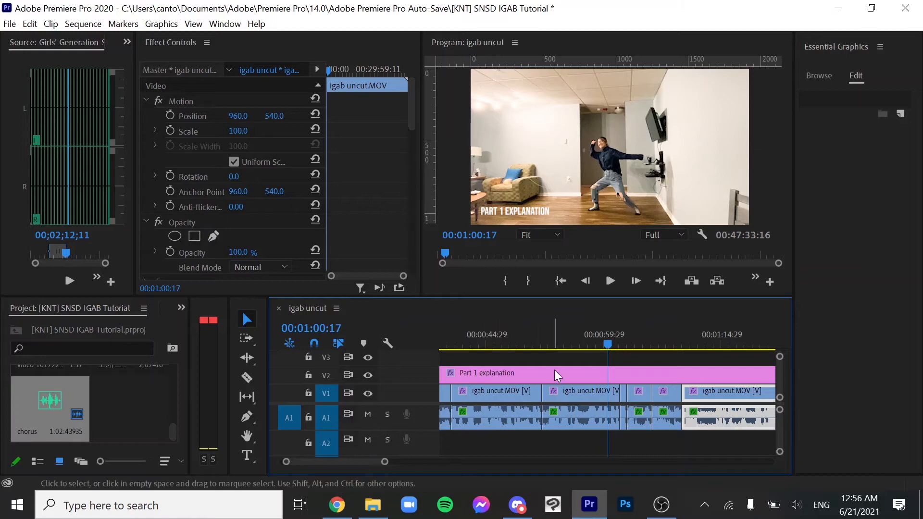
{"action": "left_click", "coordinate": [619, 345]}
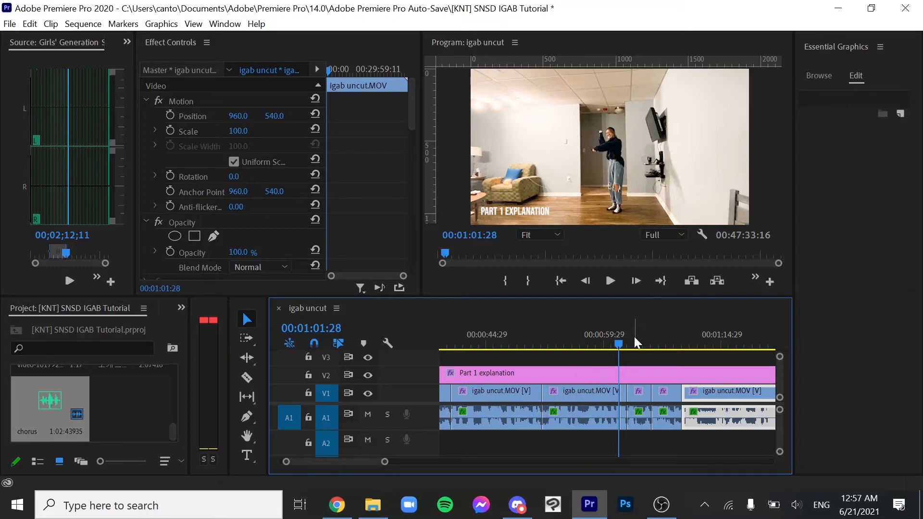
{"action": "left_click_drag", "start_coordinate": [633, 336], "coordinate": [683, 336]}
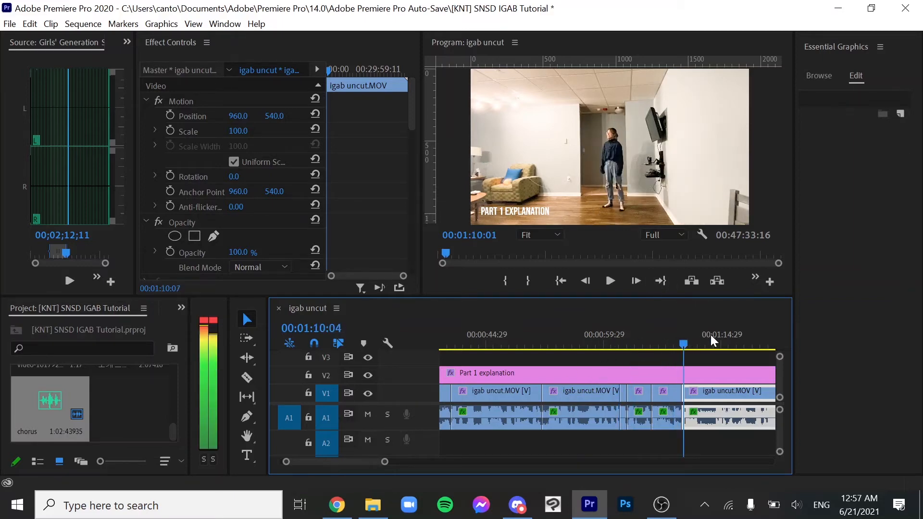
Step: Review the footage between about 00:01:11 and 00:01:14 and glance at the "How I Edit KNT Tutorials" outline in Google Docs
{"action": "left_click", "coordinate": [714, 337]}
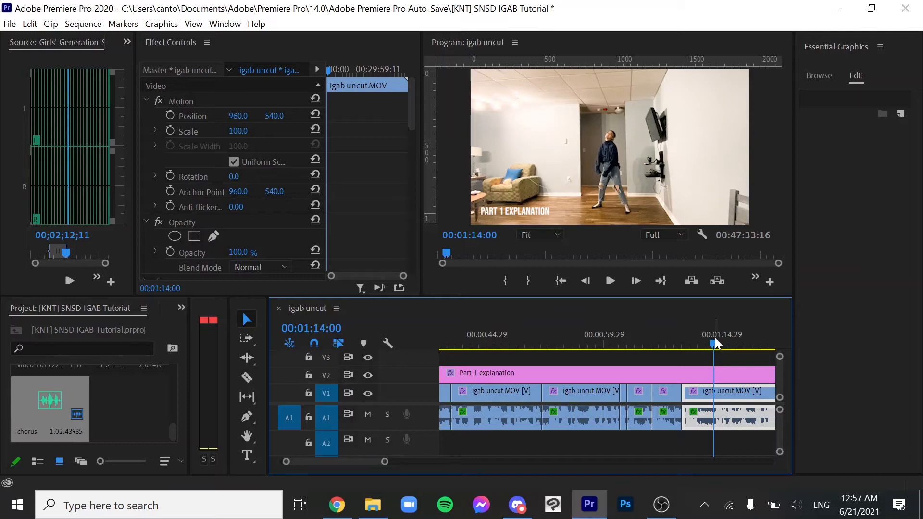
{"action": "left_click", "coordinate": [699, 345]}
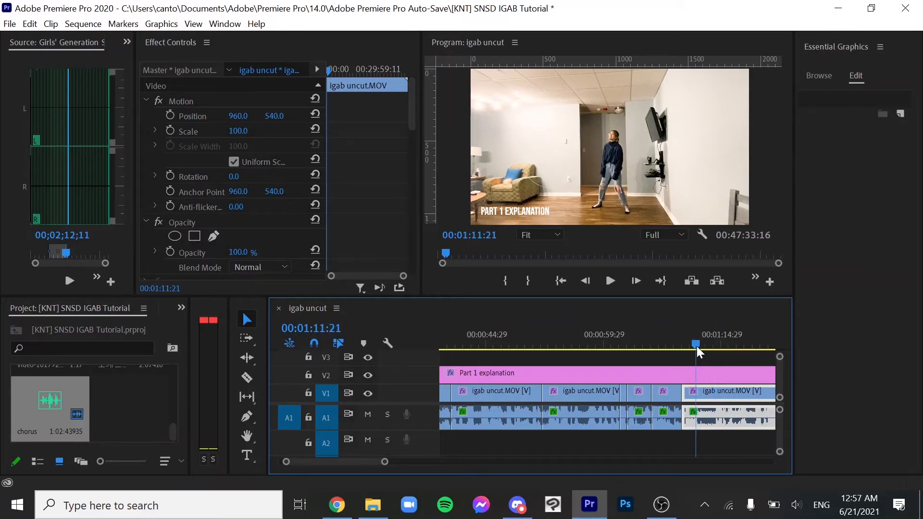
{"action": "key", "text": "space"}
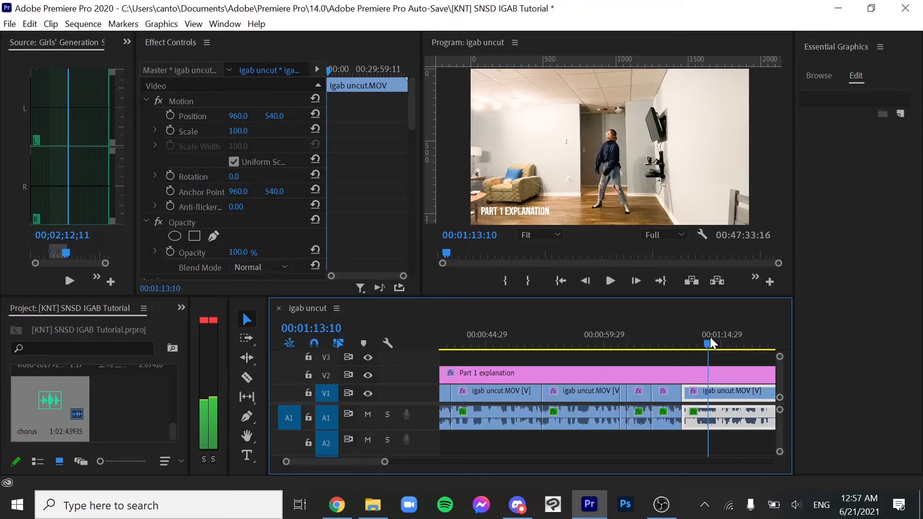
{"action": "left_click", "coordinate": [694, 335]}
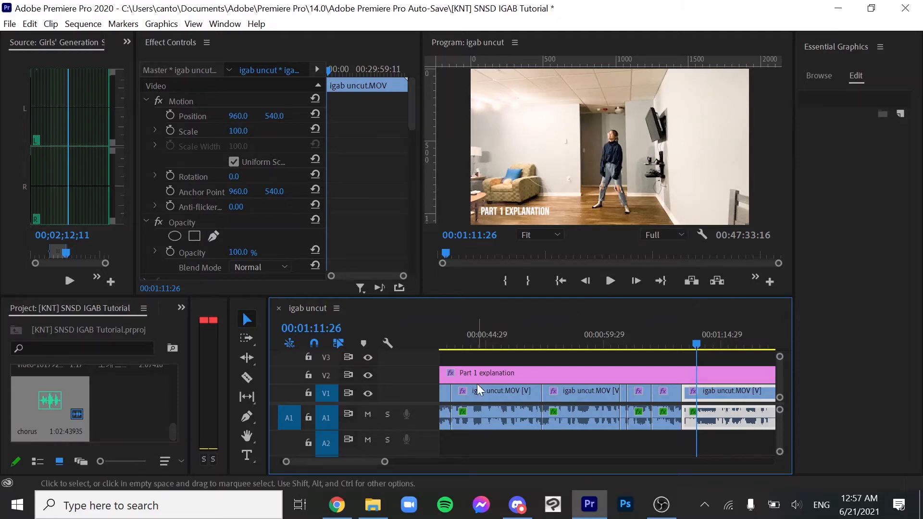
{"action": "left_click", "coordinate": [339, 506]}
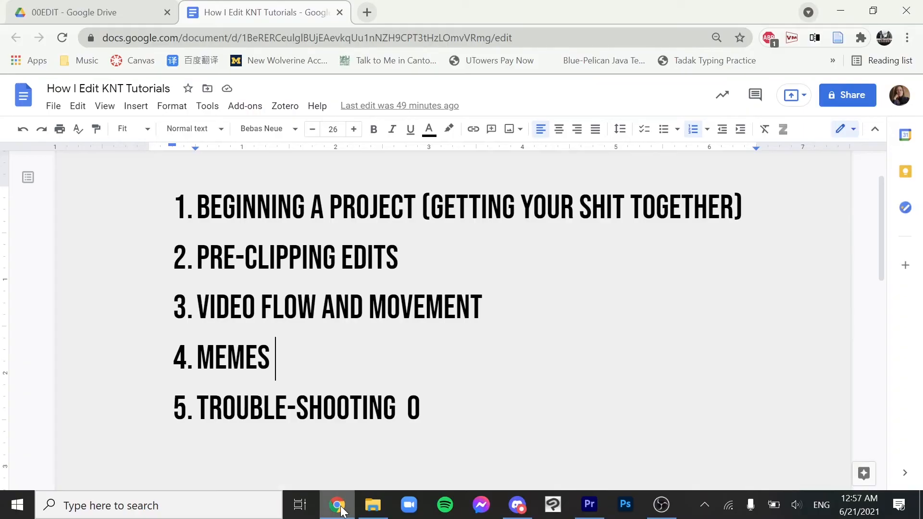
{"action": "left_click", "coordinate": [338, 505]}
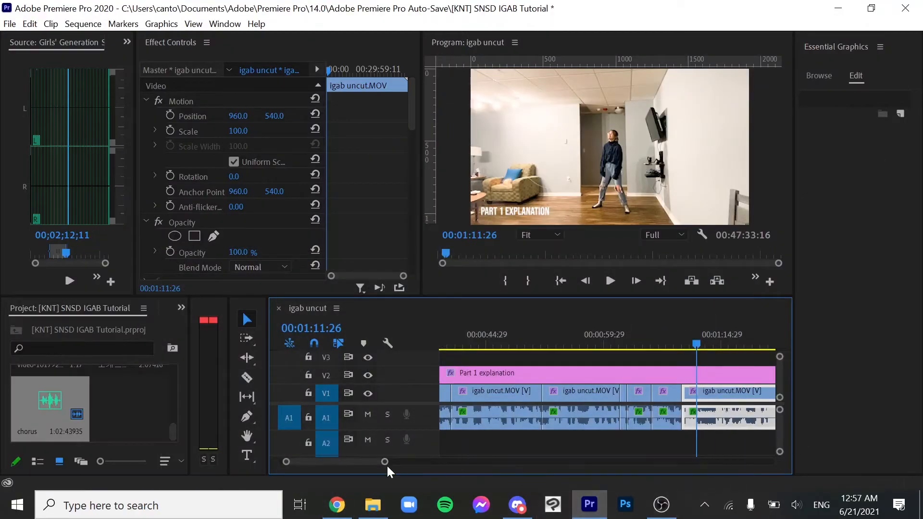
Step: Find the end of the dance move after 00:01:10 and cut the V1 clip at about 00:01:15:20
{"action": "mouse_move", "coordinate": [385, 463]}
{"action": "left_mouse_down"}
{"action": "mouse_move", "coordinate": [393, 465]}
{"action": "mouse_move", "coordinate": [370, 467]}
{"action": "left_mouse_up"}
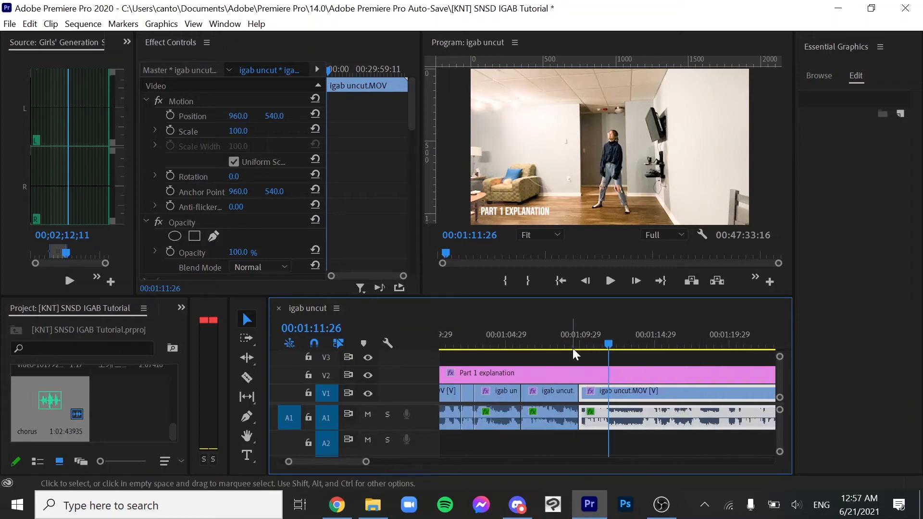
{"action": "mouse_move", "coordinate": [598, 336]}
{"action": "left_mouse_down"}
{"action": "mouse_move", "coordinate": [576, 348]}
{"action": "mouse_move", "coordinate": [585, 344]}
{"action": "left_mouse_up"}
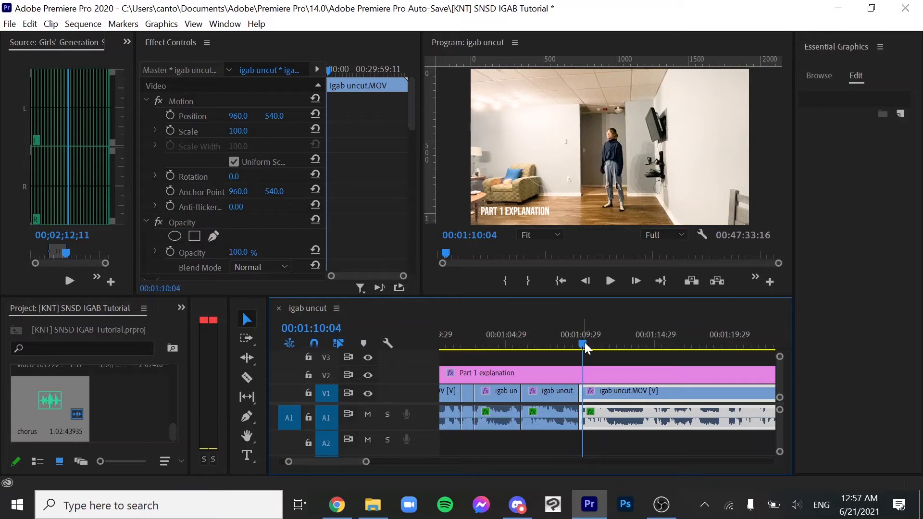
{"action": "left_click", "coordinate": [633, 336]}
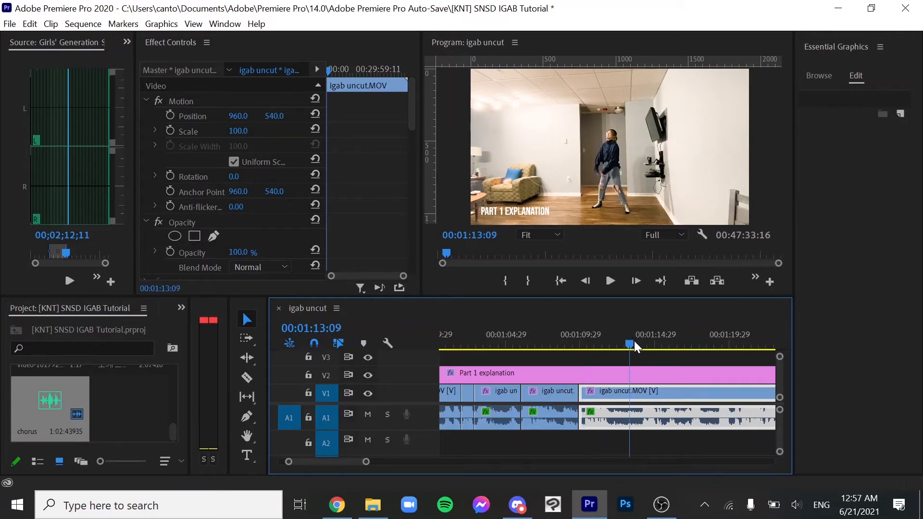
{"action": "left_click_drag", "start_coordinate": [645, 341], "coordinate": [663, 352]}
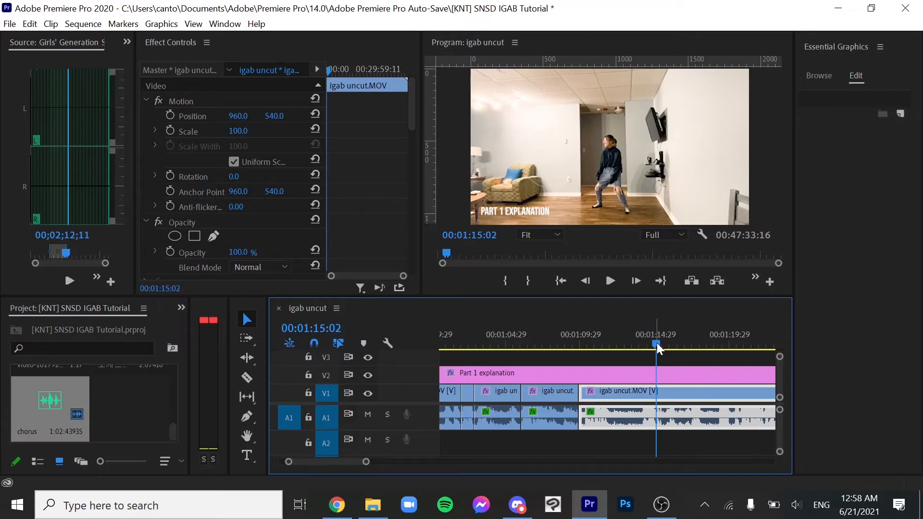
{"action": "left_click", "coordinate": [601, 347]}
{"action": "left_click_drag", "start_coordinate": [601, 351], "coordinate": [604, 353]}
{"action": "key", "text": "space"}
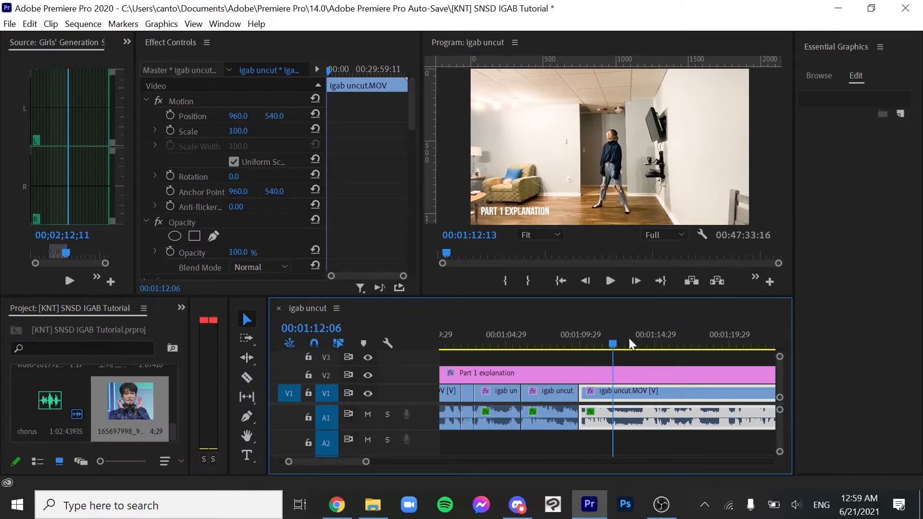
{"action": "key", "text": "c"}
{"action": "left_click", "coordinate": [665, 392]}
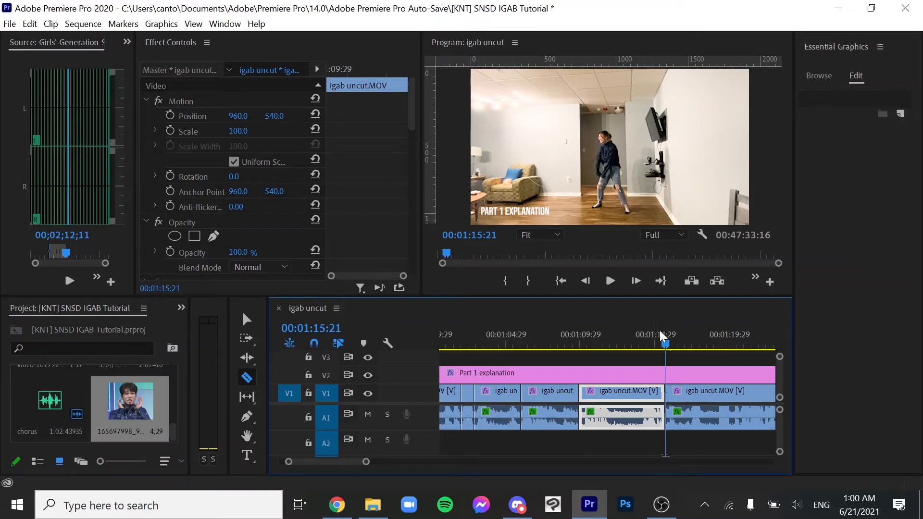
Step: Animate the Scale of the V1 clip before the new cut from 100 at its start to 357 at 00:01:15:12
{"action": "left_click_drag", "start_coordinate": [365, 463], "coordinate": [351, 462]}
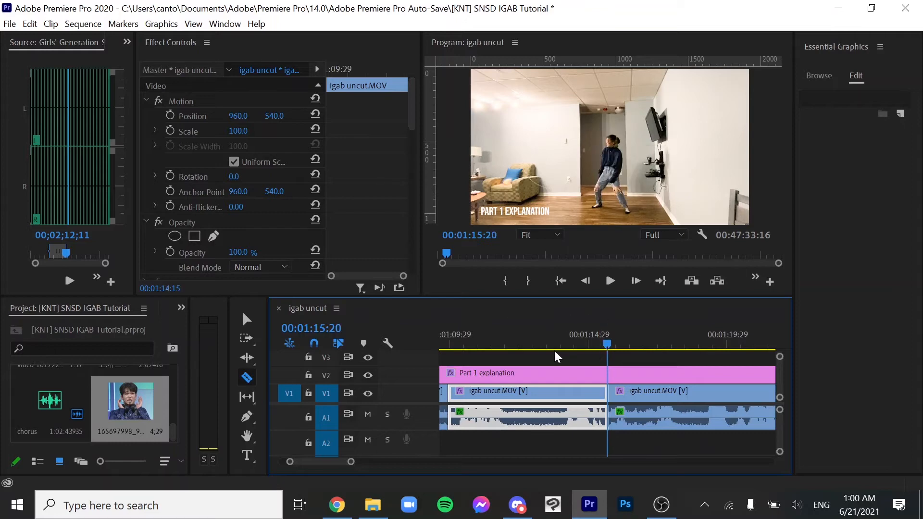
{"action": "left_click_drag", "start_coordinate": [443, 350], "coordinate": [556, 341]}
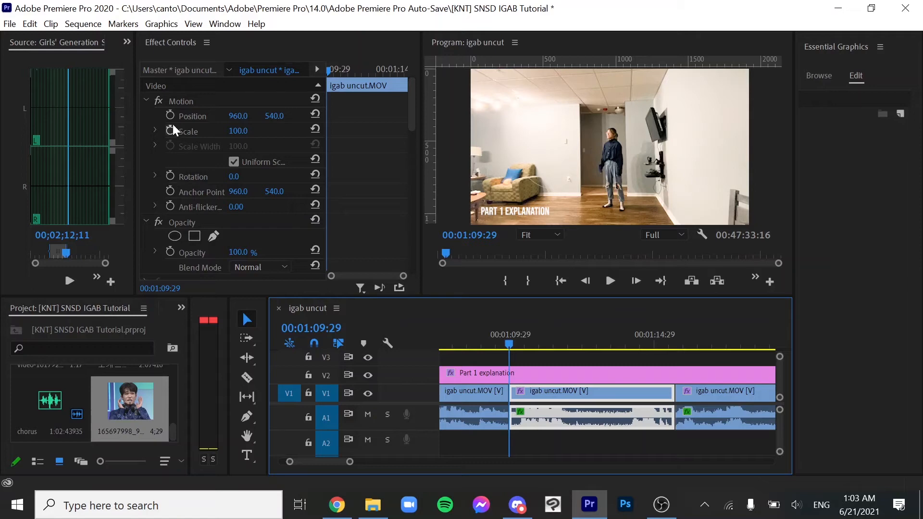
{"action": "left_click", "coordinate": [170, 130]}
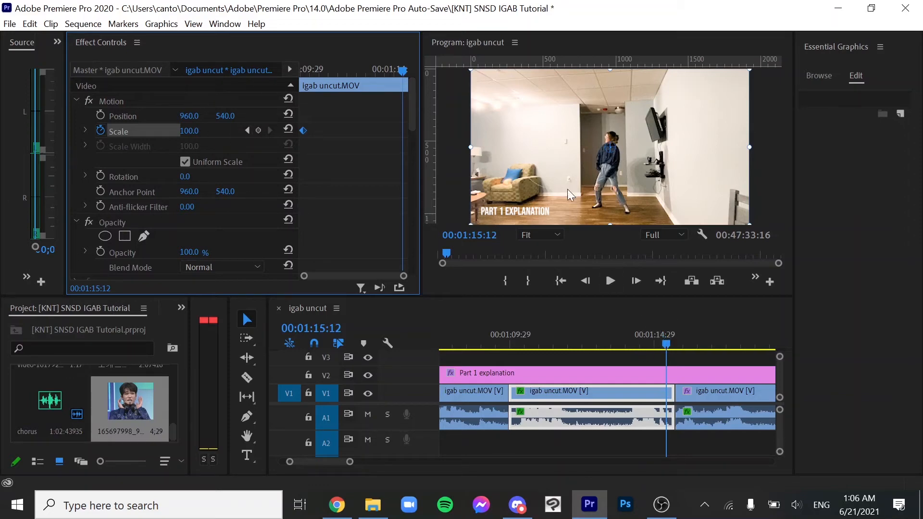
{"action": "left_click_drag", "start_coordinate": [191, 131], "coordinate": [315, 131]}
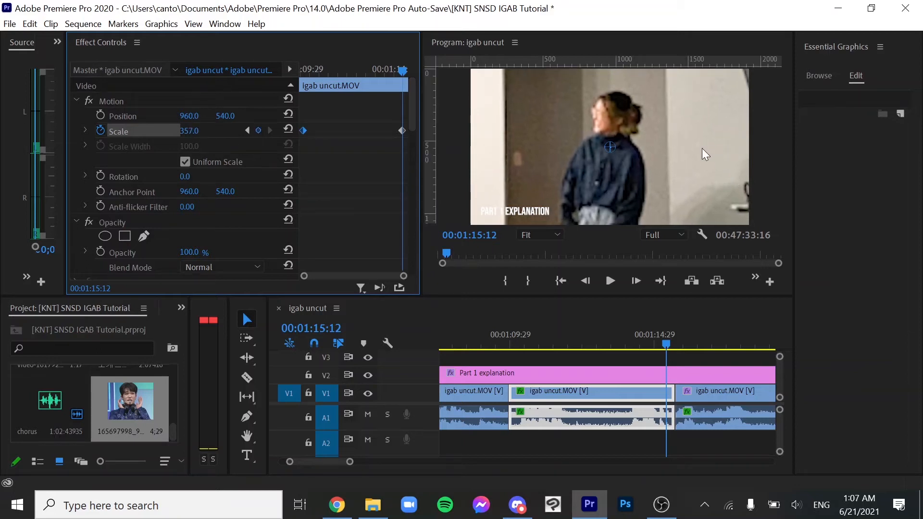
Step: Play back the clip from near its start to check the zoom-in animation
{"action": "left_click_drag", "start_coordinate": [668, 344], "coordinate": [522, 340]}
{"action": "key", "text": "space"}
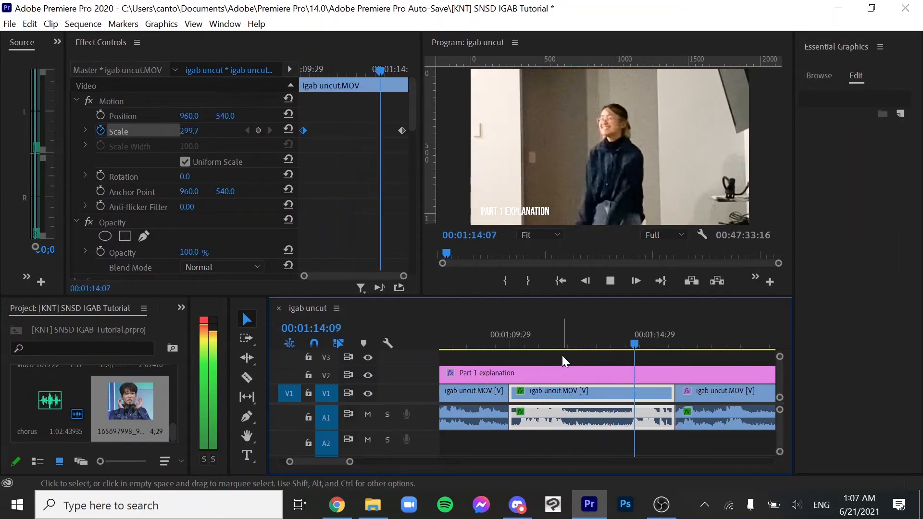
{"action": "key", "text": "space"}
{"action": "key", "text": "ctrl+z"}
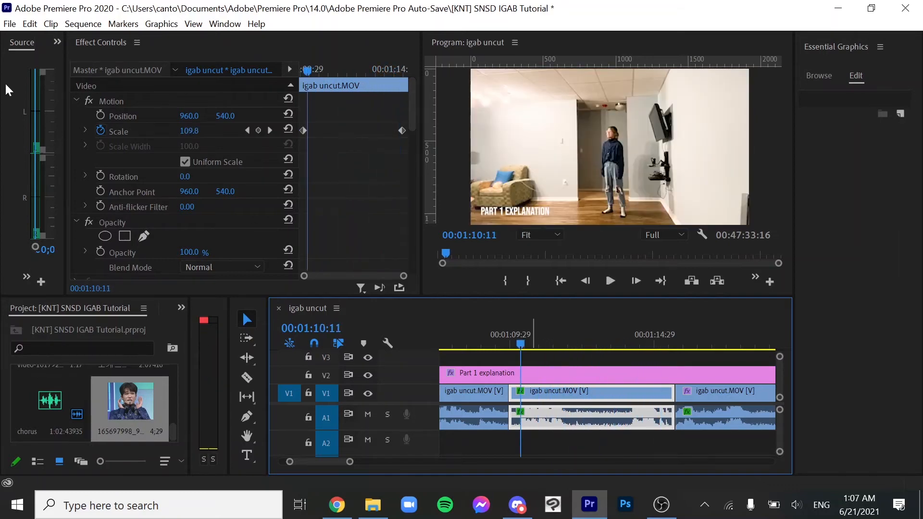
Step: Turn on Position keyframing at the first Scale keyframe and move the footage to about 1104, 470 at 00:01:13:12
{"action": "left_click", "coordinate": [248, 131]}
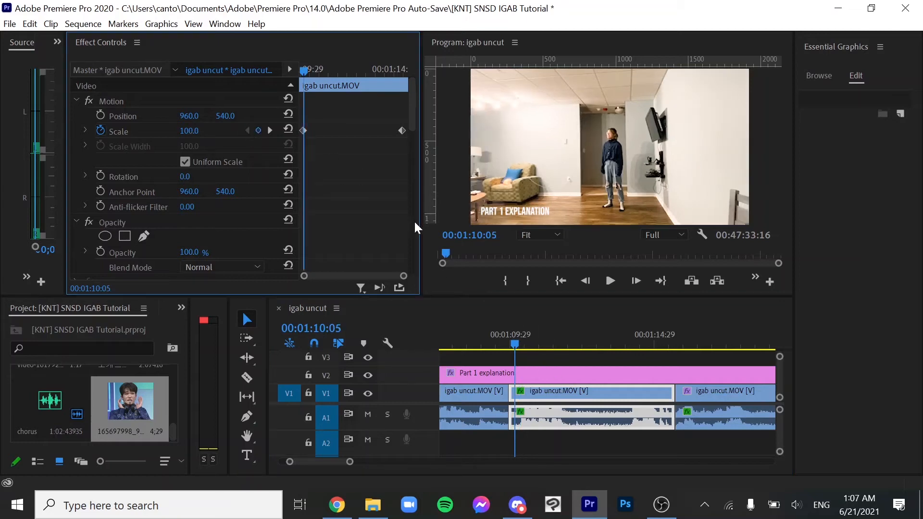
{"action": "left_click", "coordinate": [100, 116]}
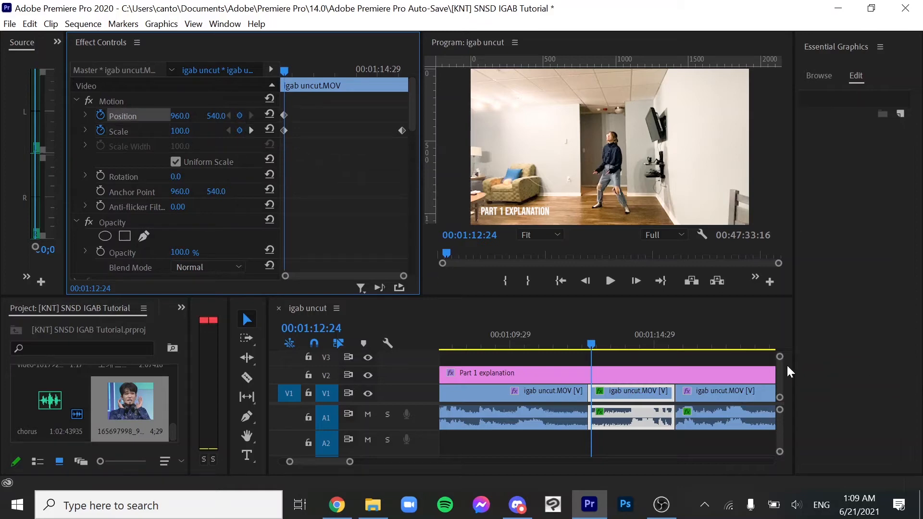
{"action": "left_click", "coordinate": [608, 343]}
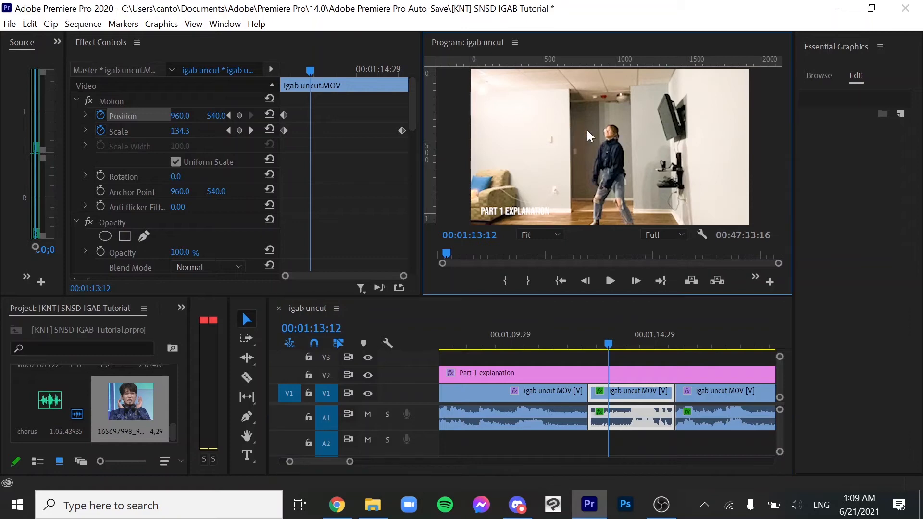
{"action": "left_click", "coordinate": [120, 103]}
{"action": "left_click_drag", "start_coordinate": [630, 156], "coordinate": [646, 148]}
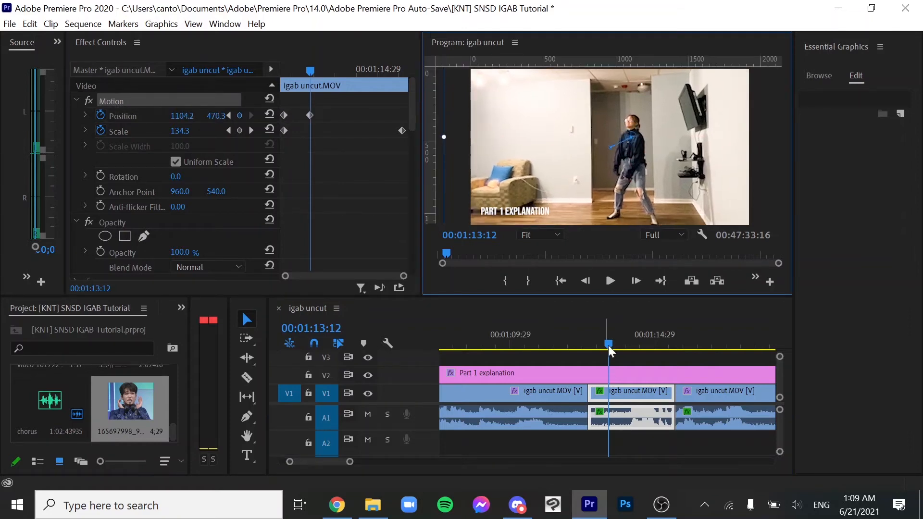
Step: Add Position keyframes of about 960, 445 at 00:01:13:22 and 761, 540 at 00:01:14:04
{"action": "left_click_drag", "start_coordinate": [610, 345], "coordinate": [619, 345]}
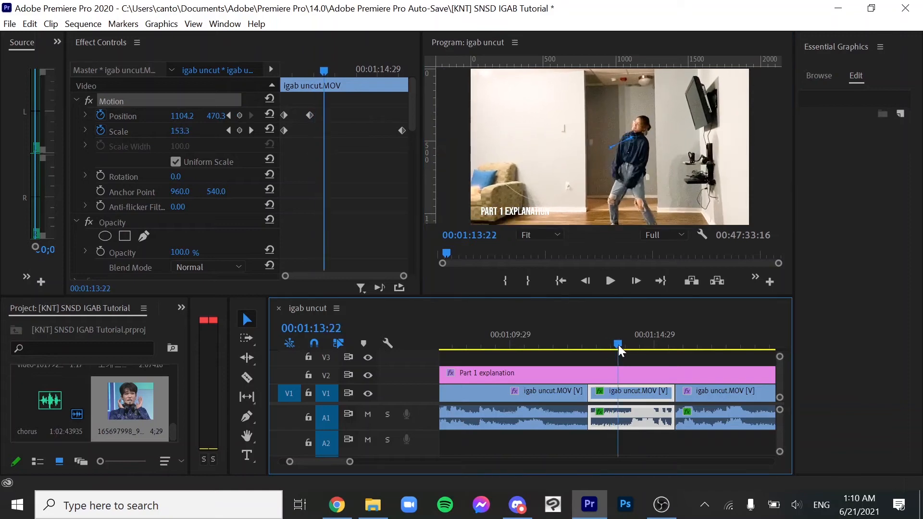
{"action": "left_click_drag", "start_coordinate": [660, 206], "coordinate": [628, 183]}
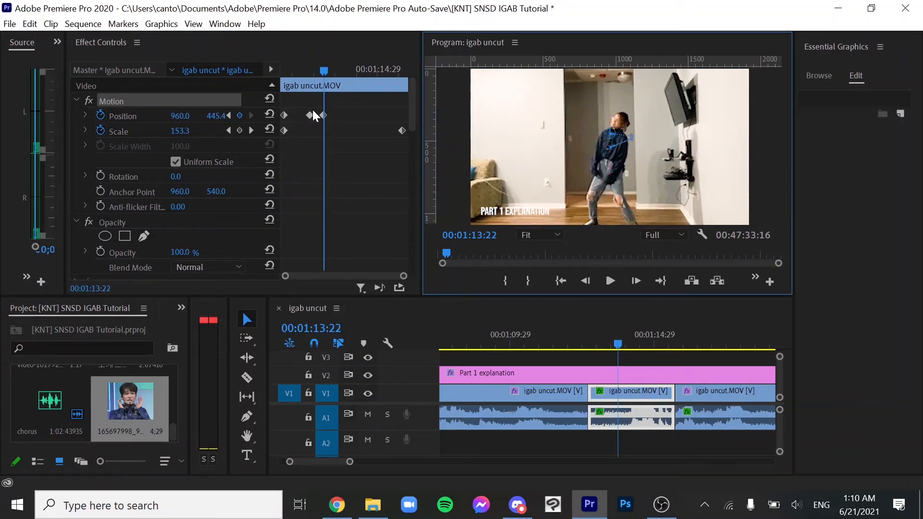
{"action": "left_click_drag", "start_coordinate": [624, 332], "coordinate": [629, 336]}
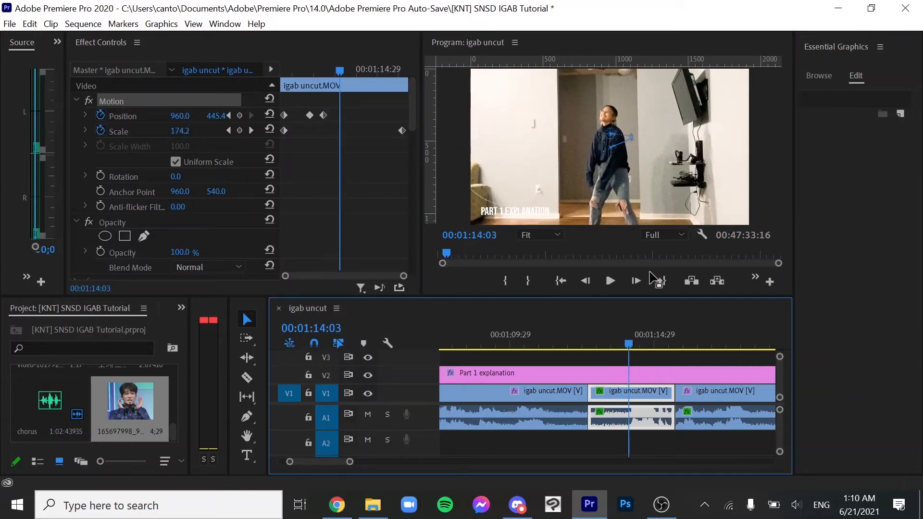
{"action": "left_click_drag", "start_coordinate": [647, 155], "coordinate": [620, 178]}
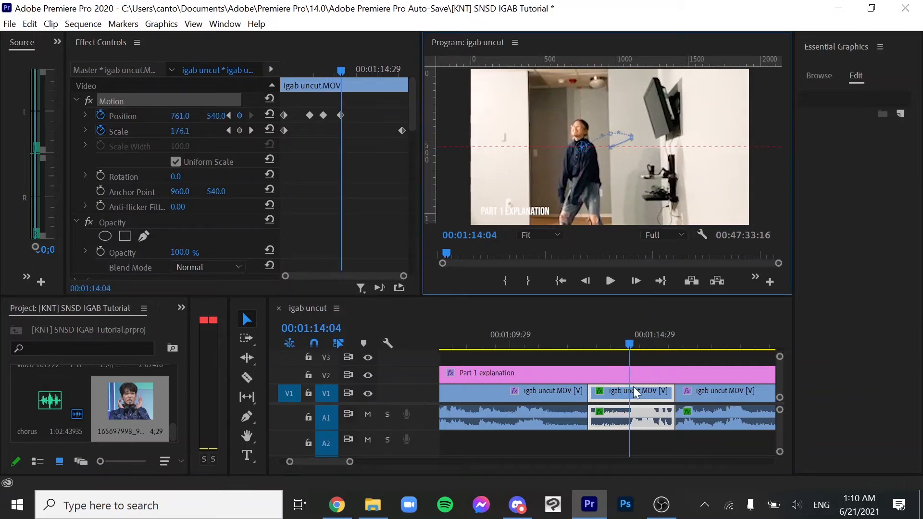
Step: Add Position keyframes near the clip's end, about 1054, 620 and then 960, 251 at 00:01:15:12
{"action": "left_click", "coordinate": [633, 341]}
{"action": "left_click_drag", "start_coordinate": [634, 341], "coordinate": [659, 339]}
{"action": "left_click_drag", "start_coordinate": [634, 204], "coordinate": [676, 209]}
{"action": "left_click_drag", "start_coordinate": [663, 339], "coordinate": [672, 339]}
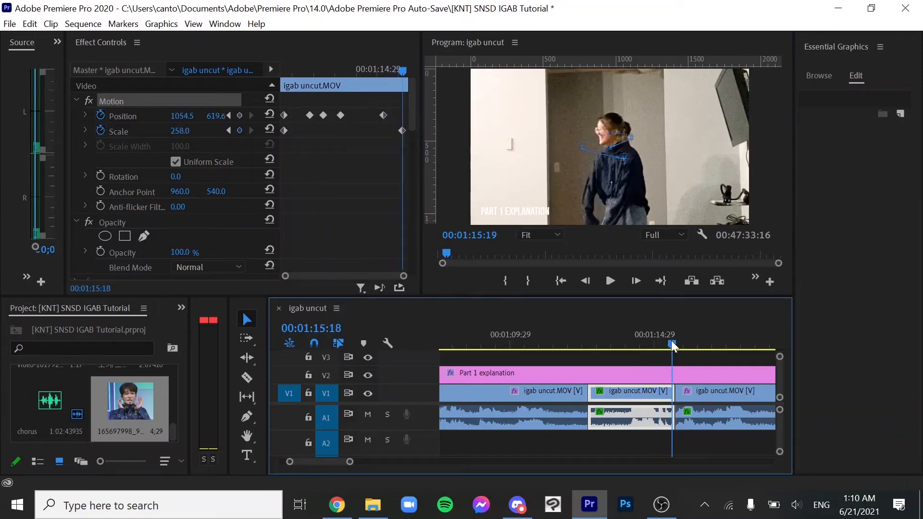
{"action": "left_click_drag", "start_coordinate": [649, 196], "coordinate": [642, 143]}
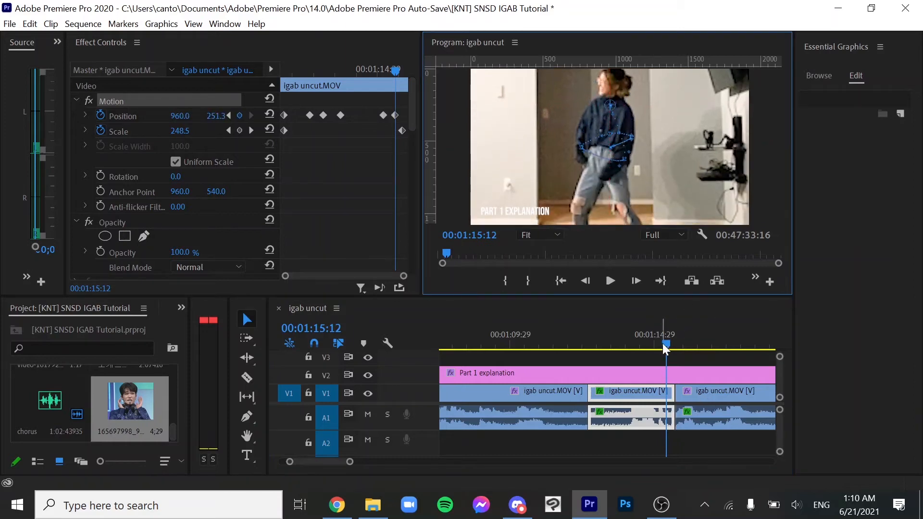
Step: Play back the clip to check the combined zoom and position movement
{"action": "left_click_drag", "start_coordinate": [662, 343], "coordinate": [550, 362]}
{"action": "key", "text": "space"}
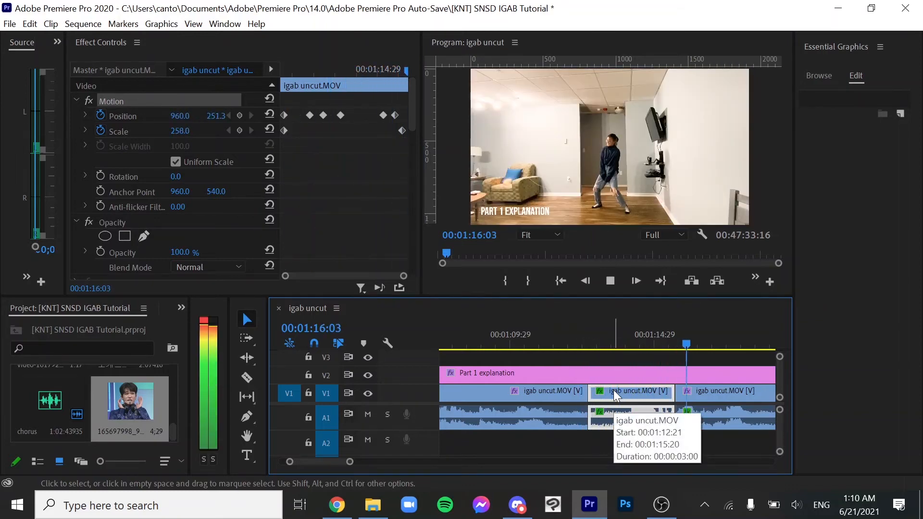
{"action": "left_click", "coordinate": [619, 330]}
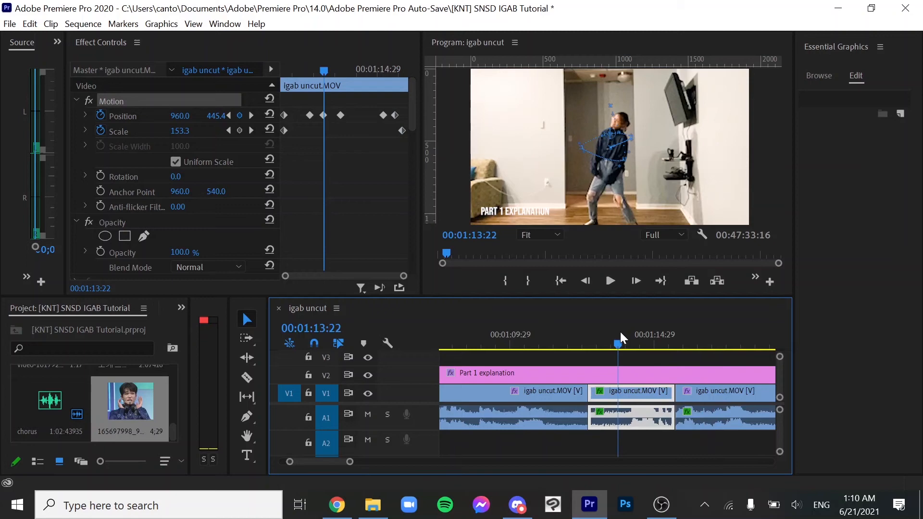
Step: Set the preview playback resolution to 1/4 and play the sequence from 00:01:08:09 past the zoom in a maximized Program monitor
{"action": "left_click", "coordinate": [676, 235]}
{"action": "left_click", "coordinate": [662, 280]}
{"action": "left_click_drag", "start_coordinate": [505, 335], "coordinate": [461, 337]}
{"action": "left_click", "coordinate": [621, 50]}
{"action": "key", "text": "grave"}
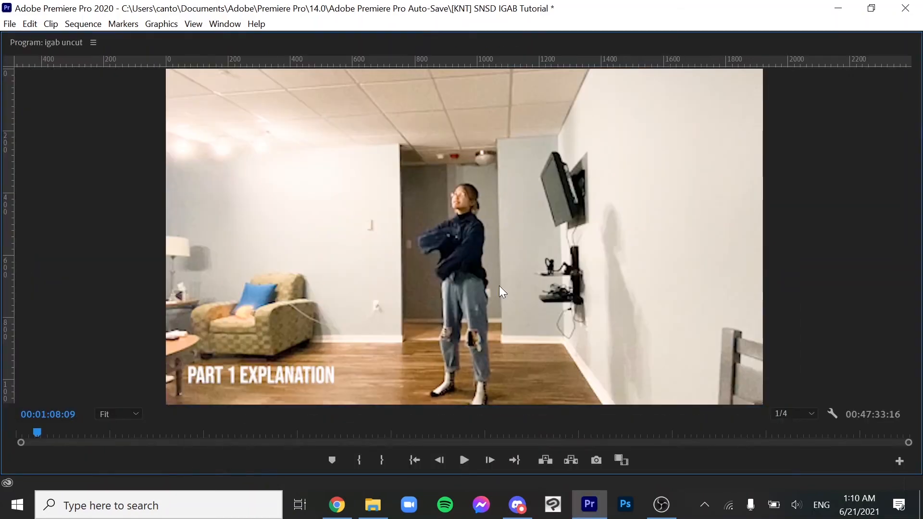
{"action": "key", "text": "space"}
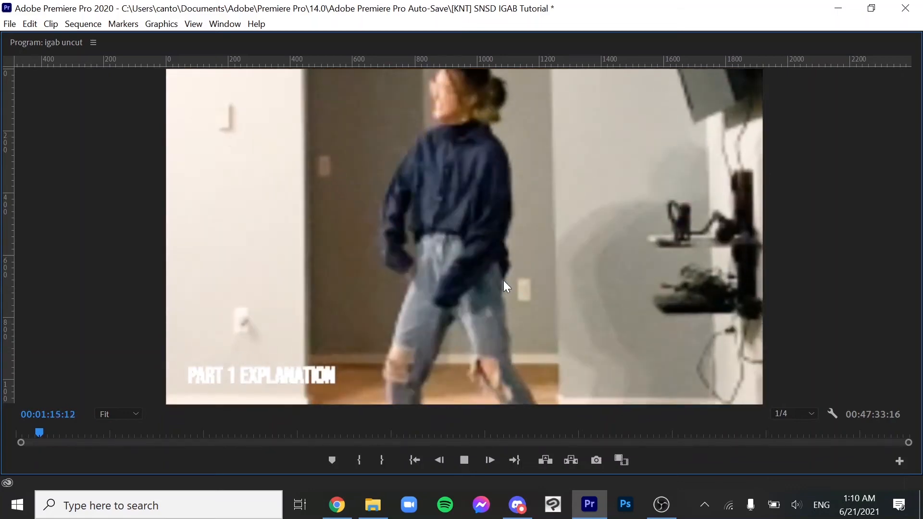
{"action": "key", "text": "space"}
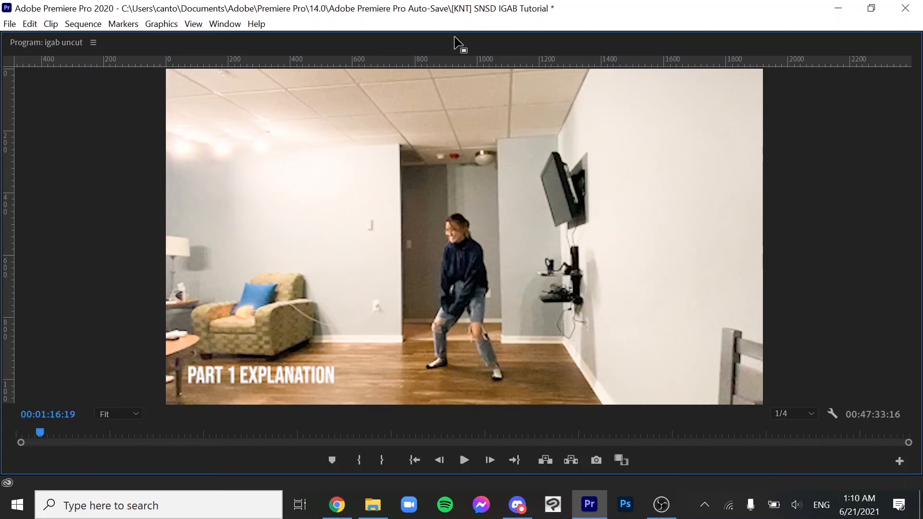
{"action": "key", "text": "grave"}
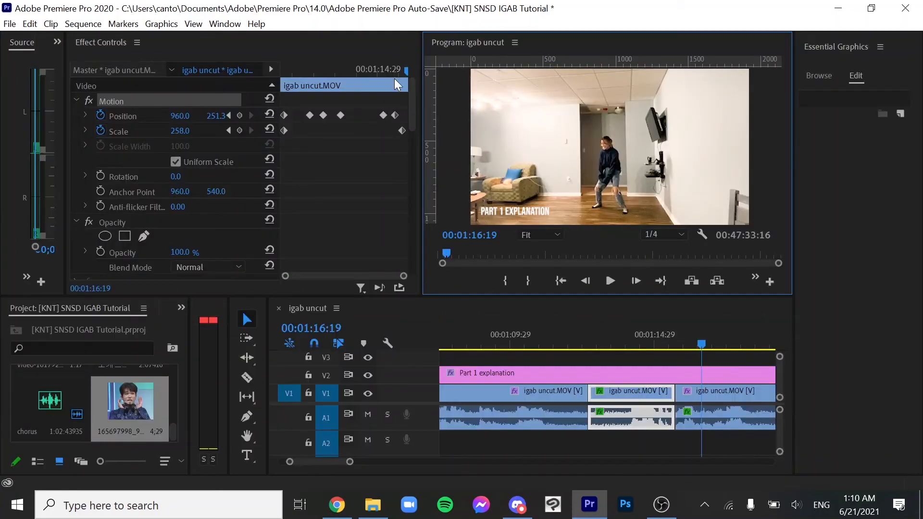
Step: Shift the frame upward at the 00:01:15:04 Position keyframe to about 1050, 291 so the dancer's body stays in view
{"action": "left_click", "coordinate": [383, 115]}
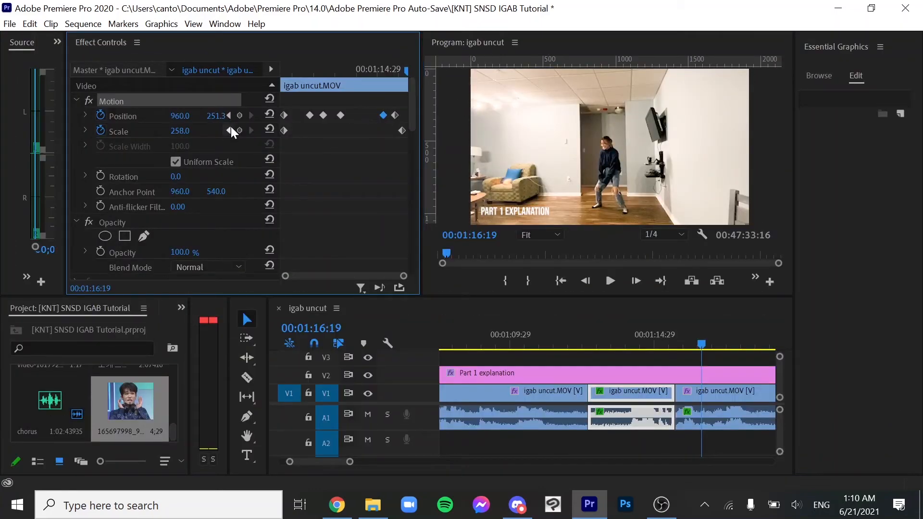
{"action": "left_click", "coordinate": [230, 129]}
{"action": "left_click_drag", "start_coordinate": [333, 83], "coordinate": [345, 80]}
{"action": "left_click_drag", "start_coordinate": [339, 80], "coordinate": [377, 96]}
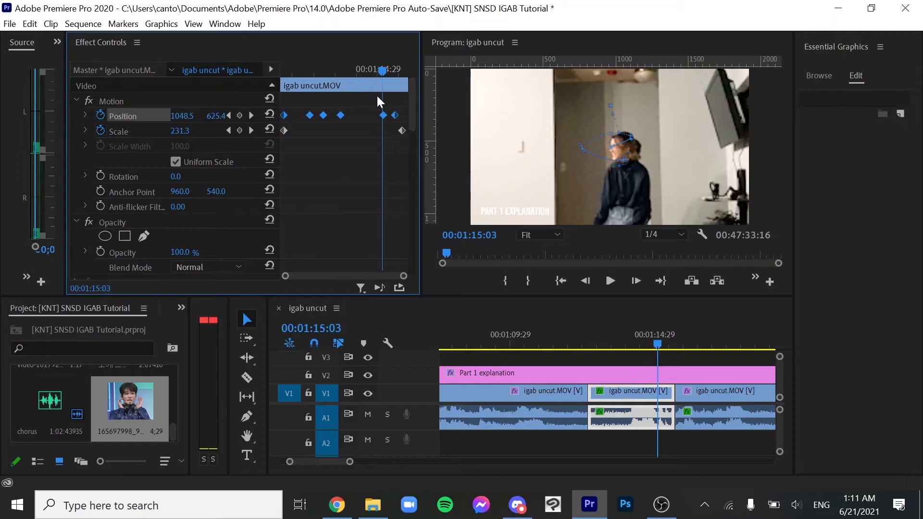
{"action": "left_click", "coordinate": [251, 116]}
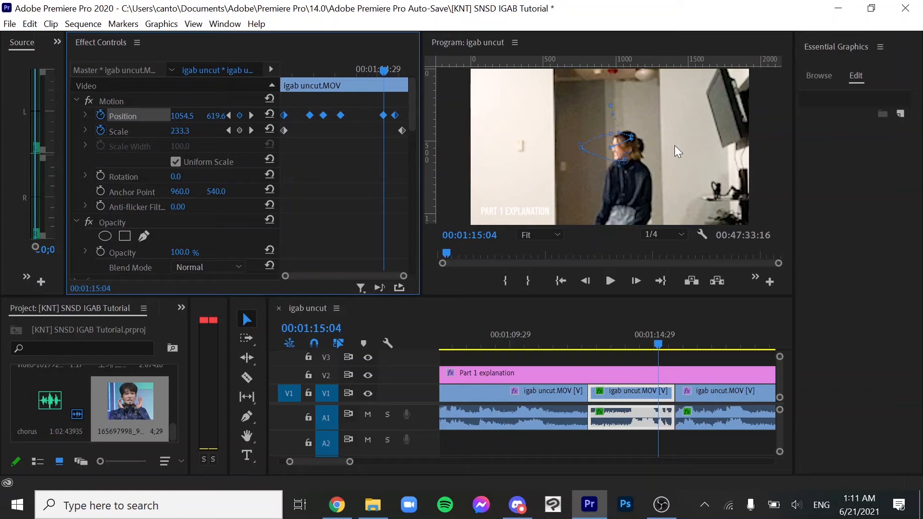
{"action": "left_click_drag", "start_coordinate": [674, 145], "coordinate": [674, 96]}
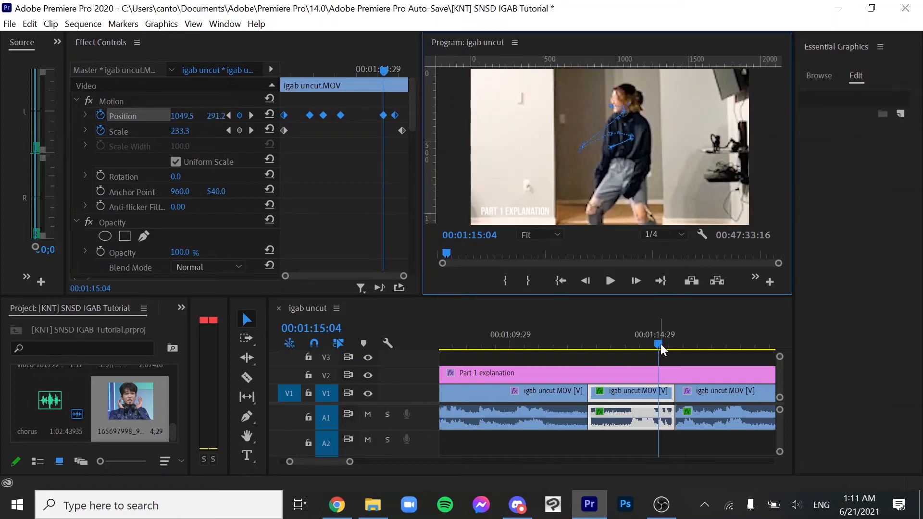
Step: Play back the zoomed clip from about 00:01:11:11 to 00:01:16:16 and scrub through it to check the corrected movement
{"action": "left_click_drag", "start_coordinate": [661, 344], "coordinate": [549, 344]}
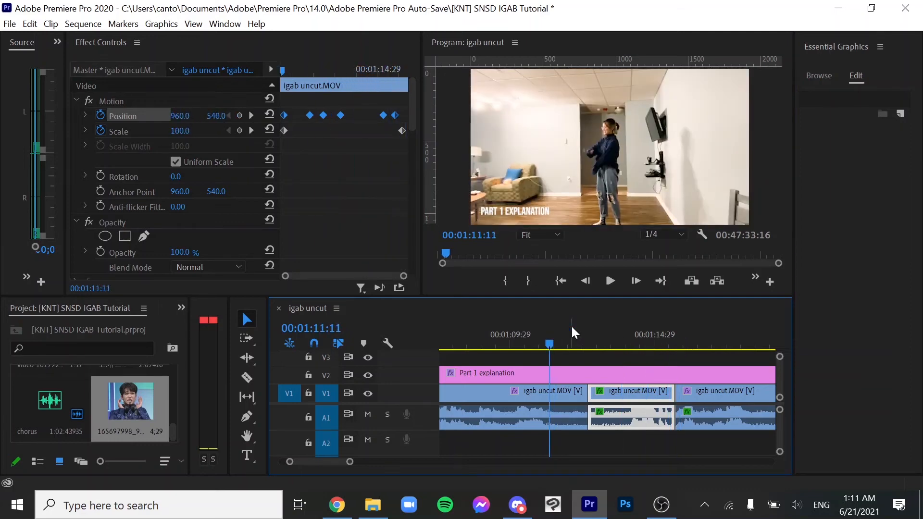
{"action": "key", "text": "space"}
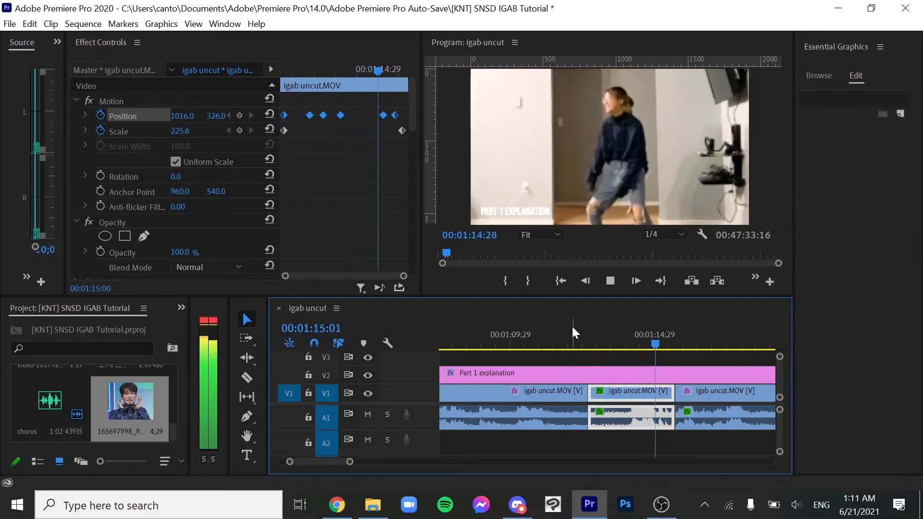
{"action": "key", "text": "space"}
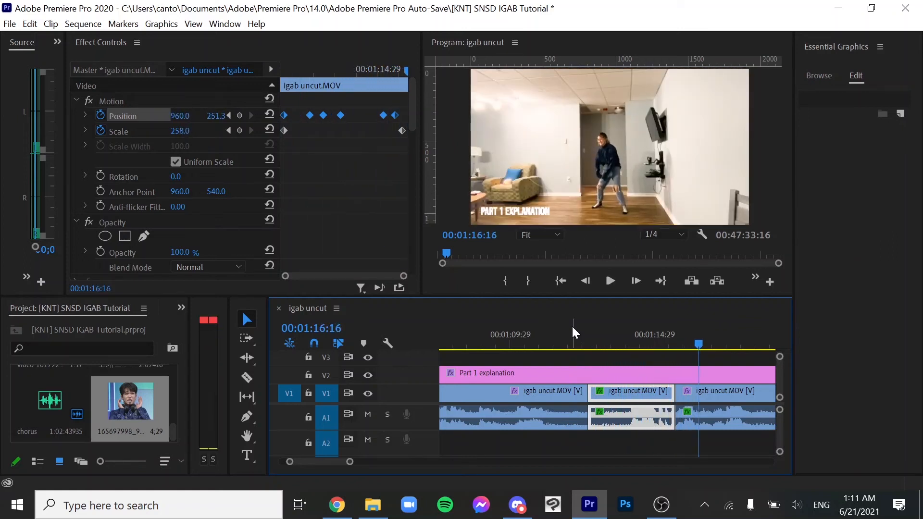
{"action": "mouse_move", "coordinate": [350, 462]}
{"action": "left_mouse_down"}
{"action": "mouse_move", "coordinate": [370, 464]}
{"action": "mouse_move", "coordinate": [354, 464]}
{"action": "left_mouse_up"}
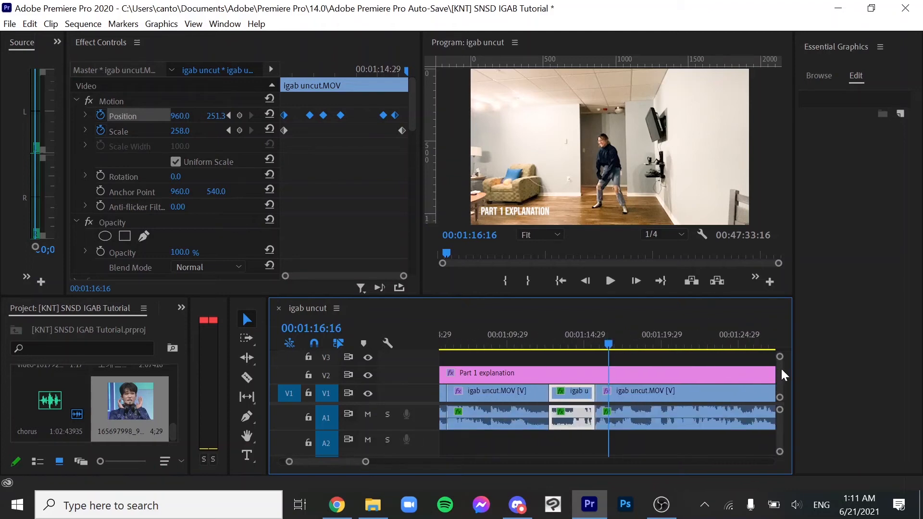
{"action": "left_click", "coordinate": [580, 344]}
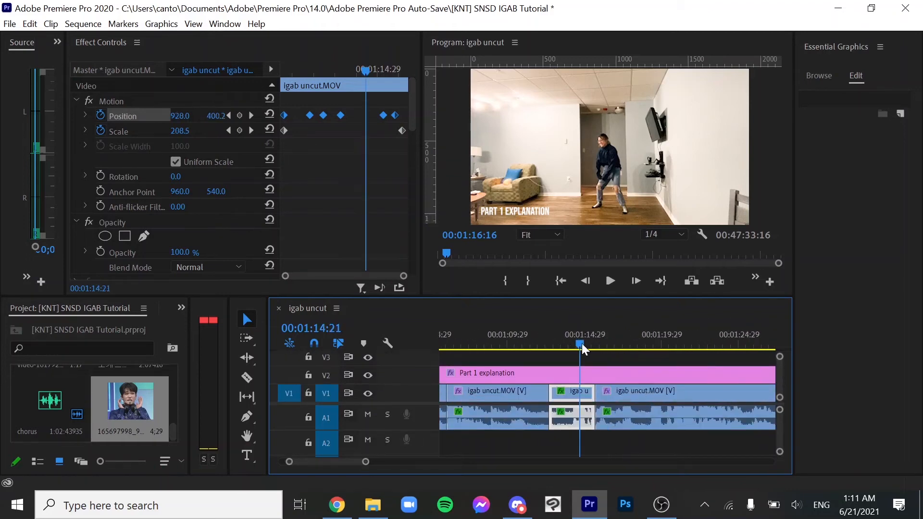
{"action": "left_click_drag", "start_coordinate": [582, 343], "coordinate": [608, 337]}
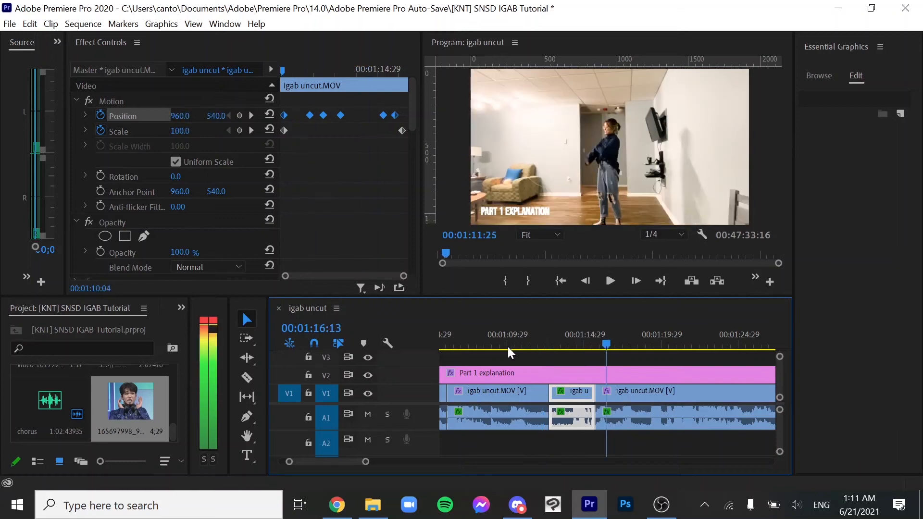
{"action": "left_click_drag", "start_coordinate": [508, 347], "coordinate": [547, 328]}
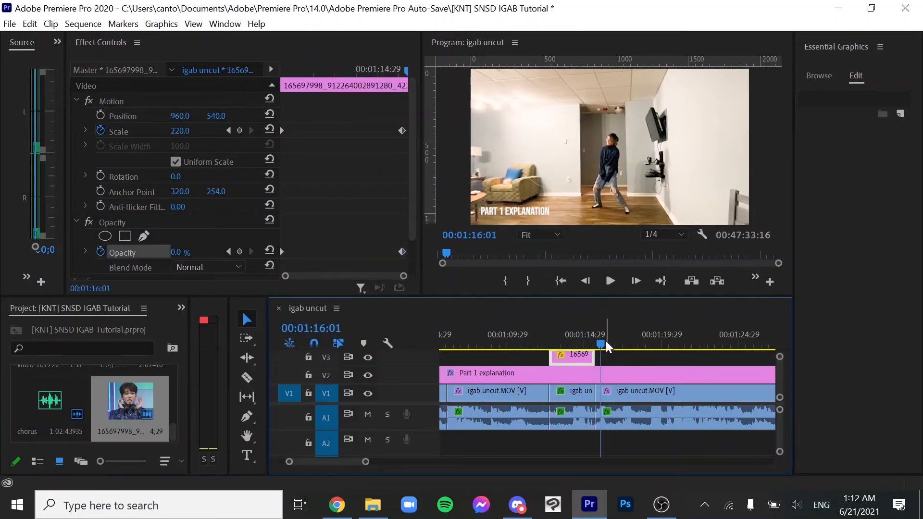
Step: Review the animated meme image overlay and the earlier zoomed section around 00:00:30:16, returning to the overlay at about 00:01:13:01
{"action": "left_click_drag", "start_coordinate": [606, 343], "coordinate": [497, 346]}
{"action": "left_click_drag", "start_coordinate": [366, 462], "coordinate": [423, 461]}
{"action": "left_click", "coordinate": [539, 344]}
{"action": "left_click_drag", "start_coordinate": [541, 344], "coordinate": [494, 352]}
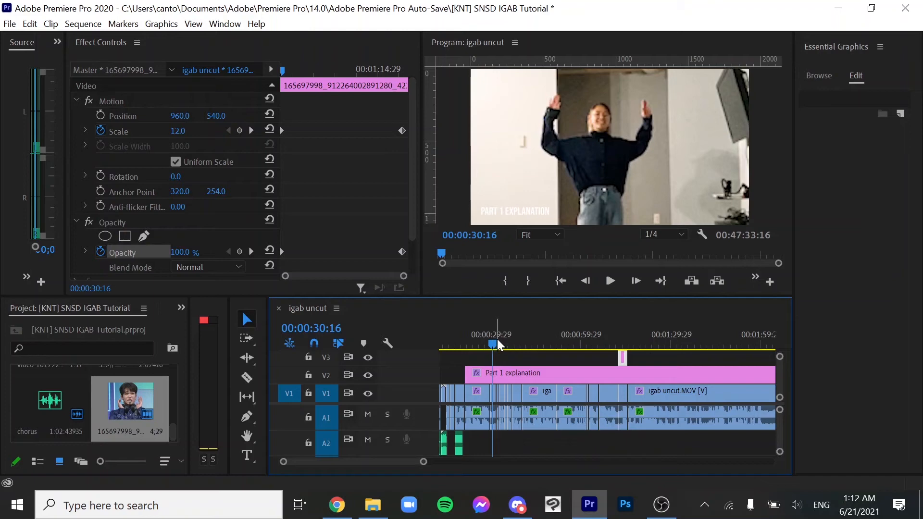
{"action": "left_click_drag", "start_coordinate": [503, 337], "coordinate": [622, 350]}
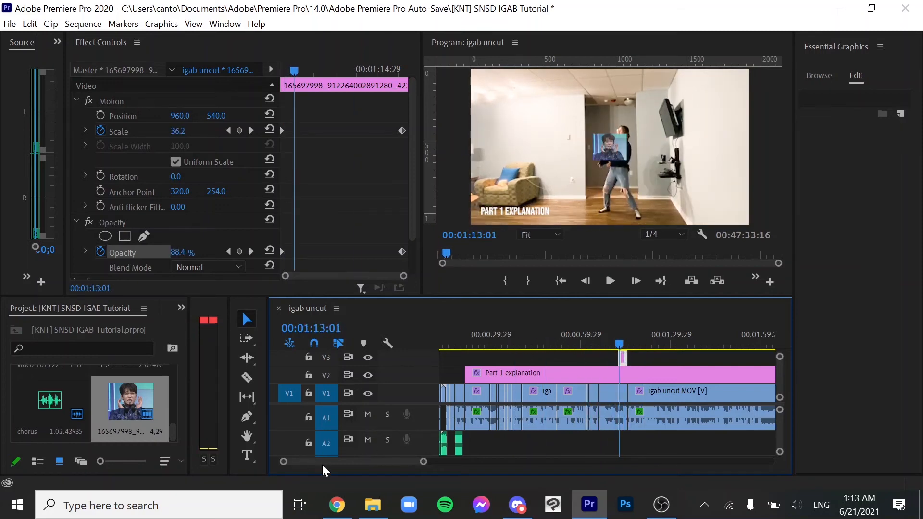
{"action": "left_click", "coordinate": [345, 476]}
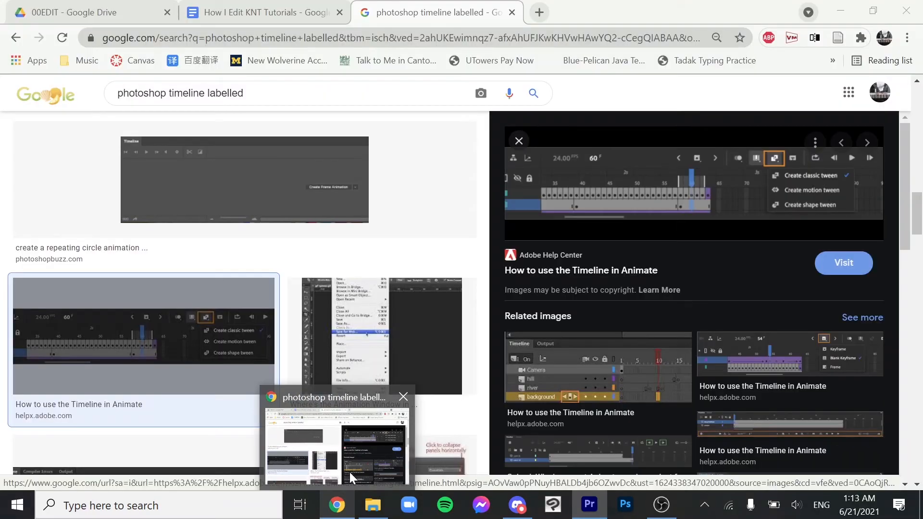
{"action": "key", "text": "alt+Tab"}
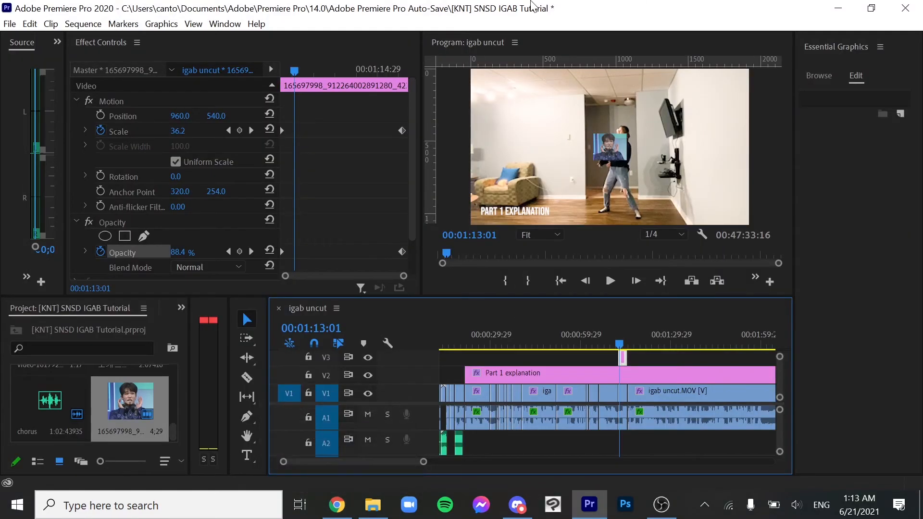
{"action": "left_click", "coordinate": [581, 339]}
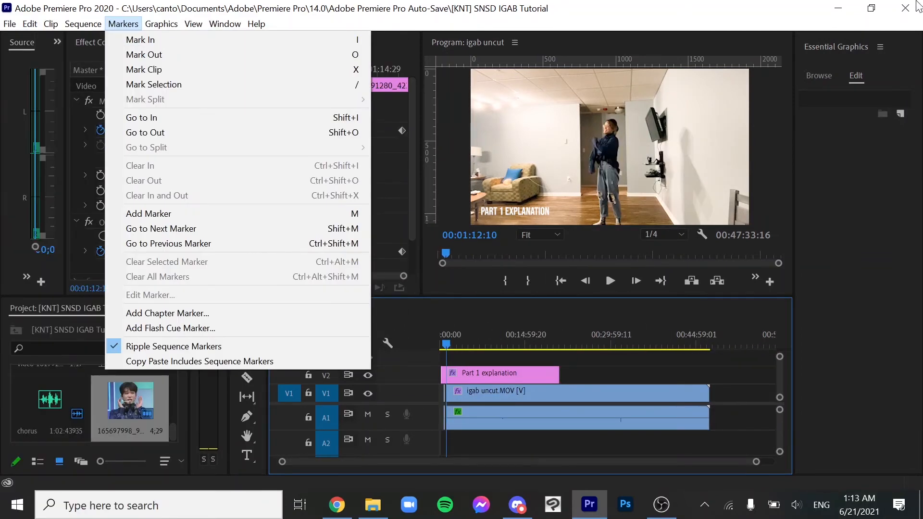
{"action": "key", "text": "Escape"}
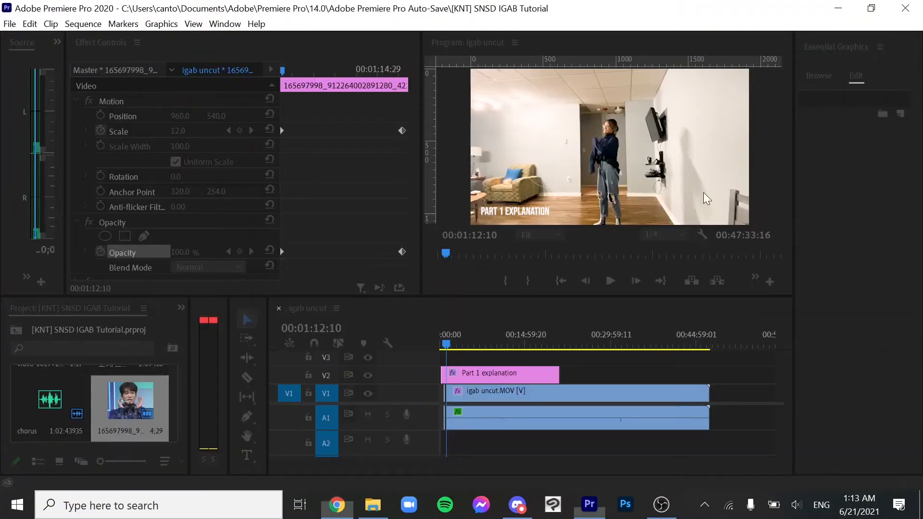
Step: Switch from the browser to Premiere Pro and open the recent project [KNT] ATEEZ Firework Tutorial
{"action": "left_click", "coordinate": [589, 505]}
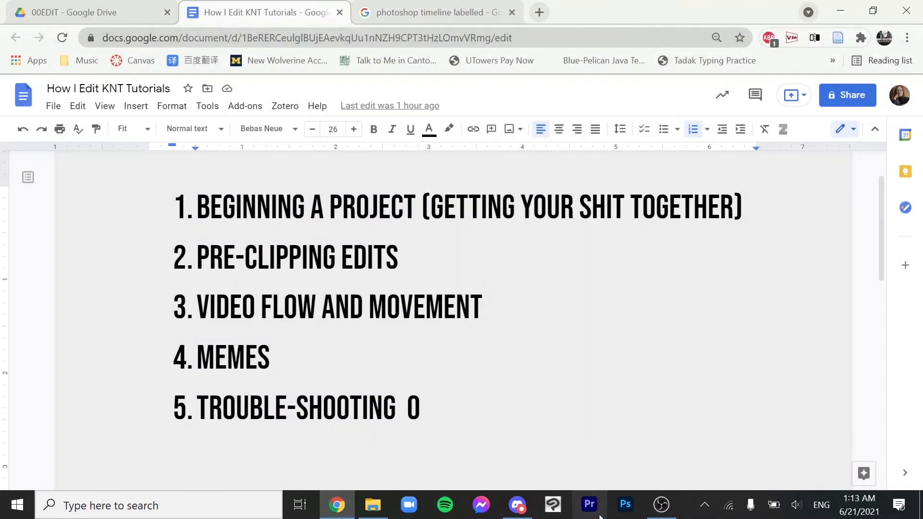
{"action": "left_click", "coordinate": [593, 506]}
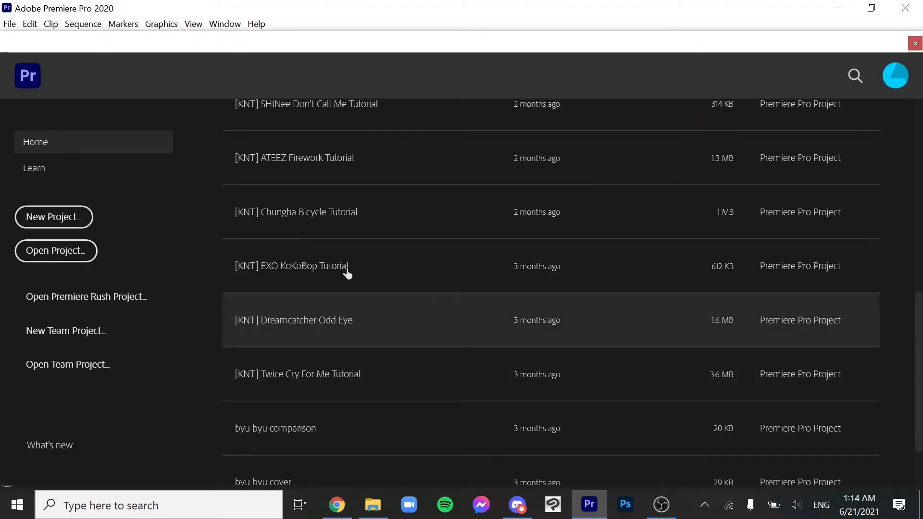
{"action": "scroll", "coordinate": [347, 274], "scroll_direction": "up", "scroll_amount": 2}
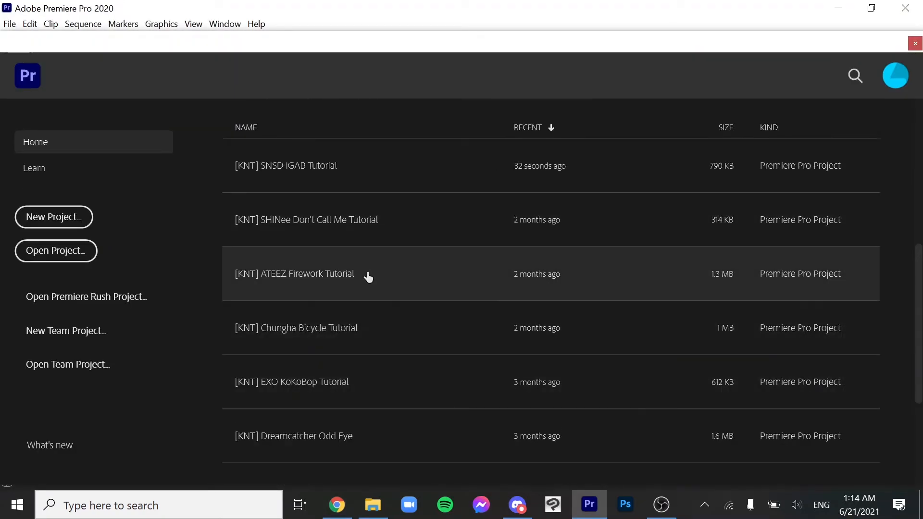
{"action": "left_click", "coordinate": [367, 274]}
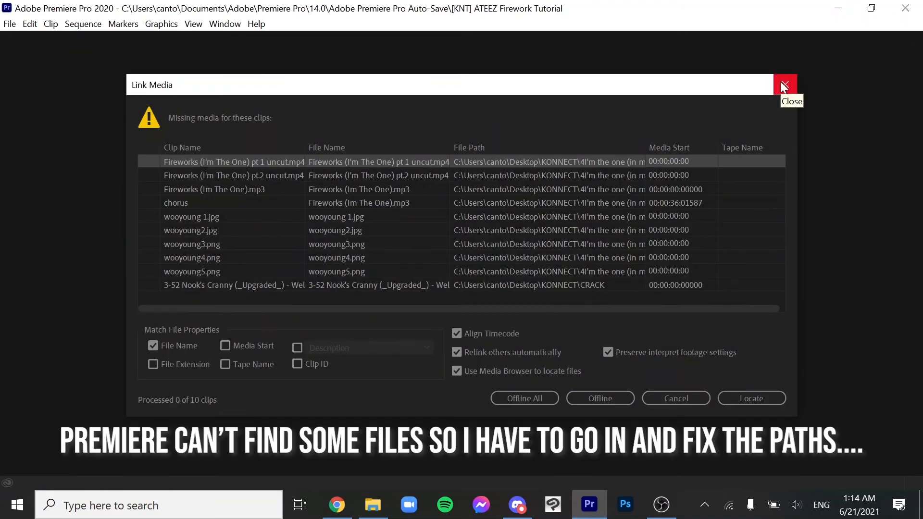
Step: Relink the missing Fireworks (I'm The One) pt 1 uncut.mp4 and its related clips from the KONNECT folder xxFinished WIP\4I'm the one (in my zone)
{"action": "left_click", "coordinate": [736, 398]}
{"action": "double_click", "coordinate": [558, 194]}
{"action": "scroll", "coordinate": [543, 241], "scroll_direction": "down", "scroll_amount": 1}
{"action": "double_click", "coordinate": [692, 179]}
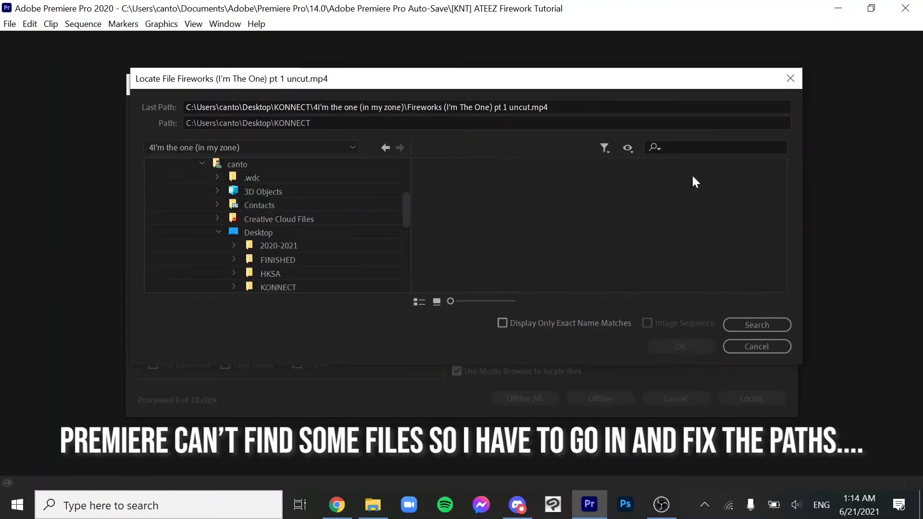
{"action": "left_click", "coordinate": [689, 347]}
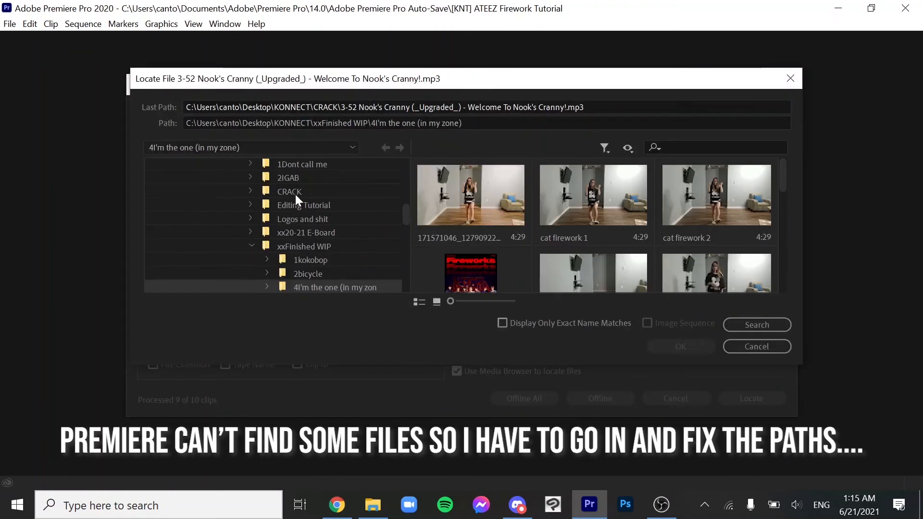
Step: Browse the KONNECT subfolders and the Logos and shit folder's logo, intro and ending-screen files, and cancel locating the missing audio
{"action": "left_click", "coordinate": [296, 192]}
{"action": "left_click", "coordinate": [301, 219]}
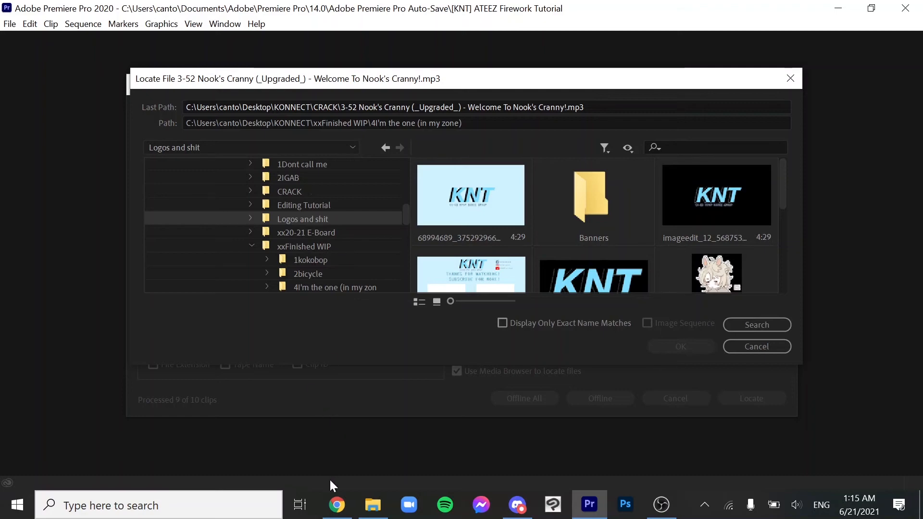
{"action": "left_click", "coordinate": [373, 505]}
{"action": "left_click", "coordinate": [326, 156]}
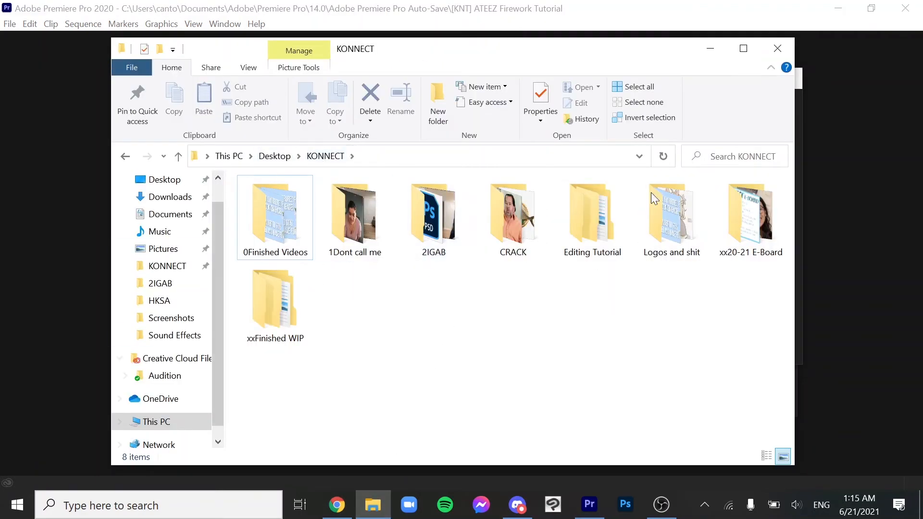
{"action": "left_click_drag", "start_coordinate": [460, 216], "coordinate": [431, 231]}
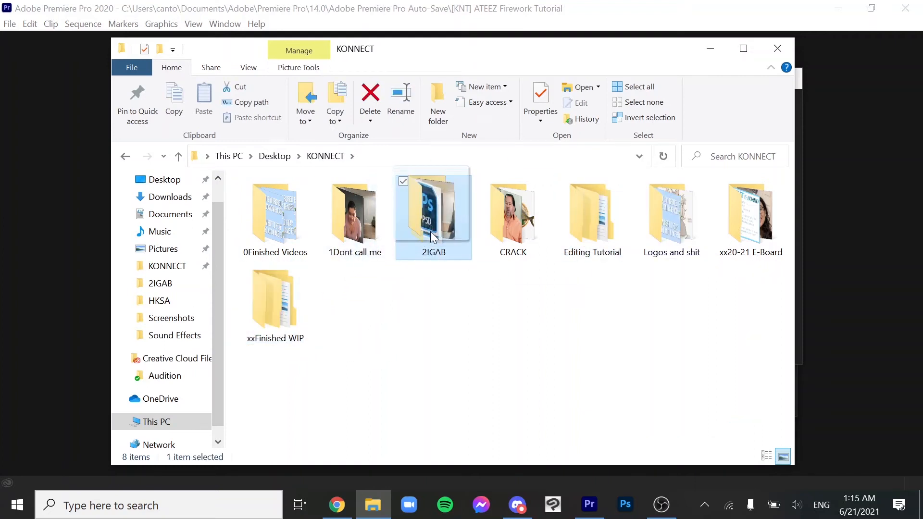
{"action": "left_click", "coordinate": [777, 50]}
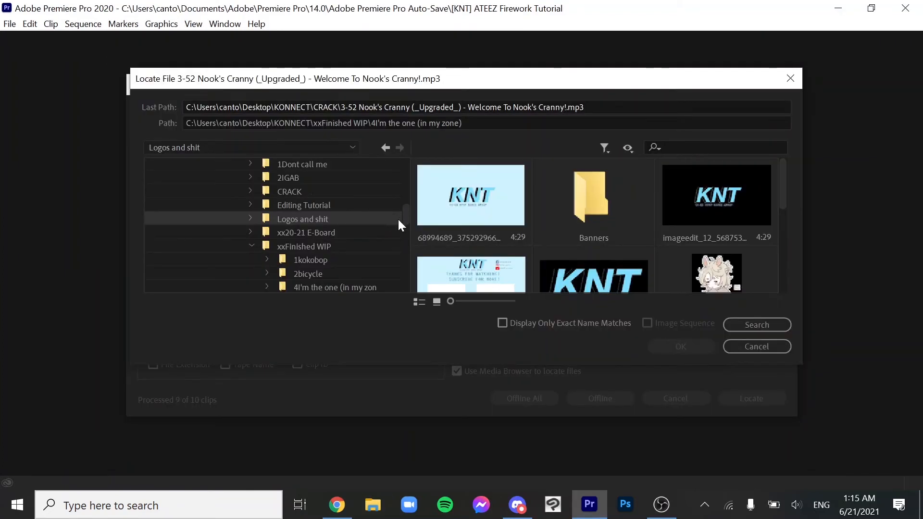
{"action": "scroll", "coordinate": [567, 223], "scroll_direction": "down", "scroll_amount": 5}
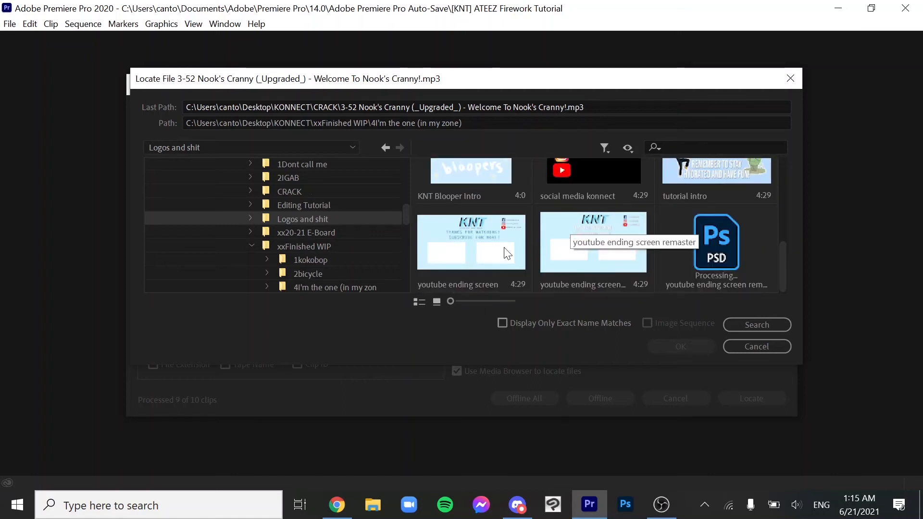
{"action": "scroll", "coordinate": [618, 222], "scroll_direction": "up", "scroll_amount": 2}
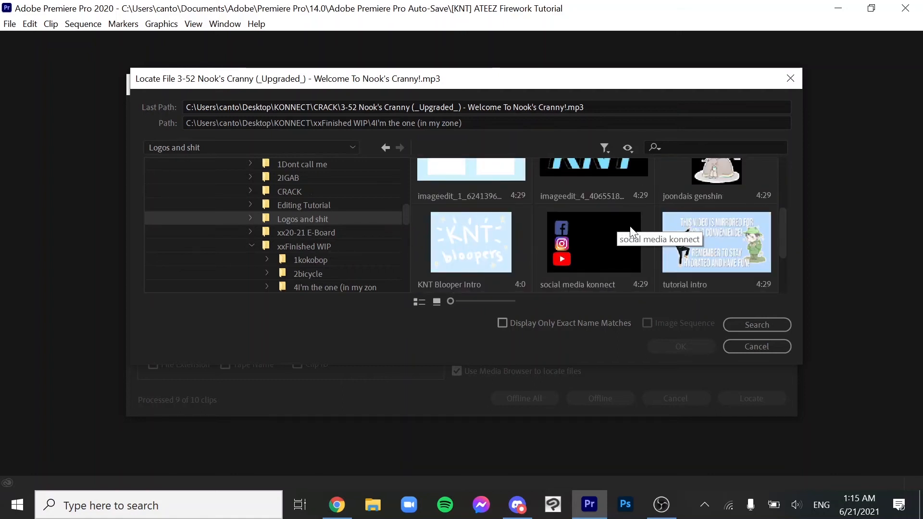
{"action": "scroll", "coordinate": [626, 232], "scroll_direction": "up", "scroll_amount": 2}
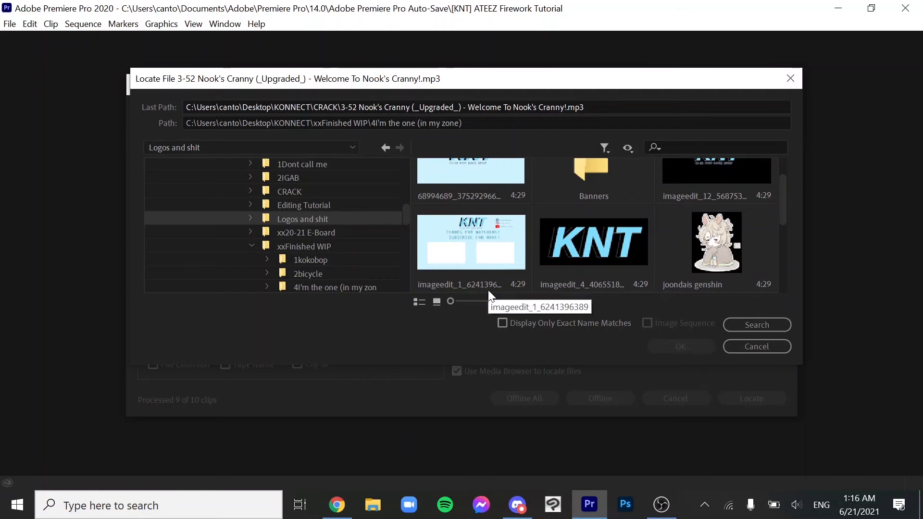
{"action": "left_click", "coordinate": [743, 346]}
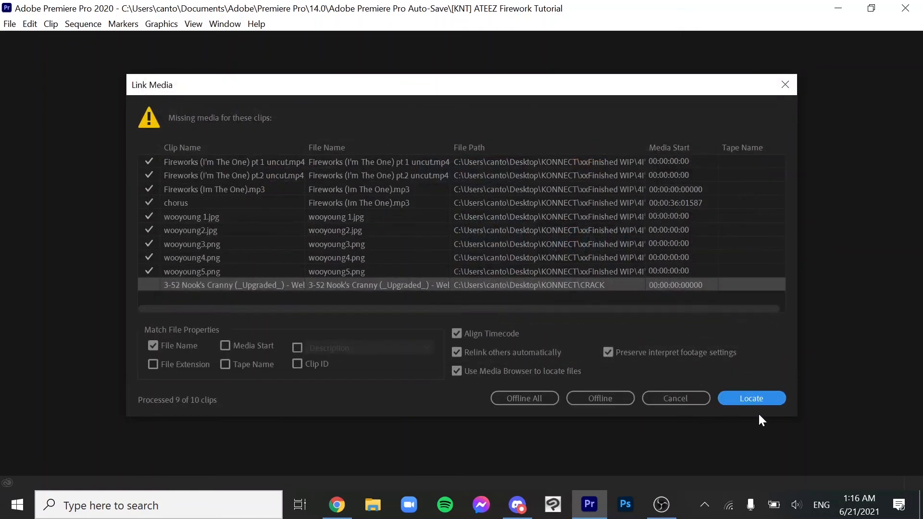
Step: Relink the missing 3-52 Nook's Cranny (_Upgraded_) - Welcome To Nook's Cranny!.mp3 by searching the Clips subfolder of the CRACK folder
{"action": "left_click", "coordinate": [768, 397]}
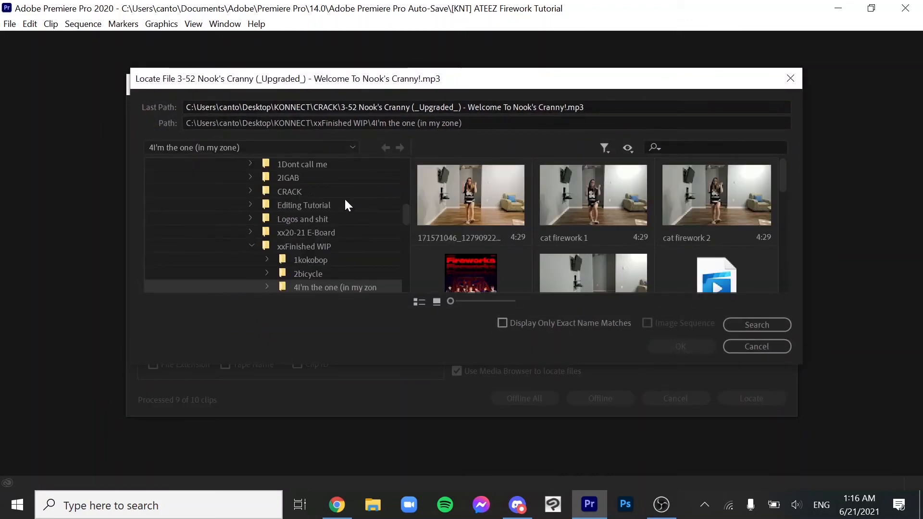
{"action": "left_click", "coordinate": [344, 191]}
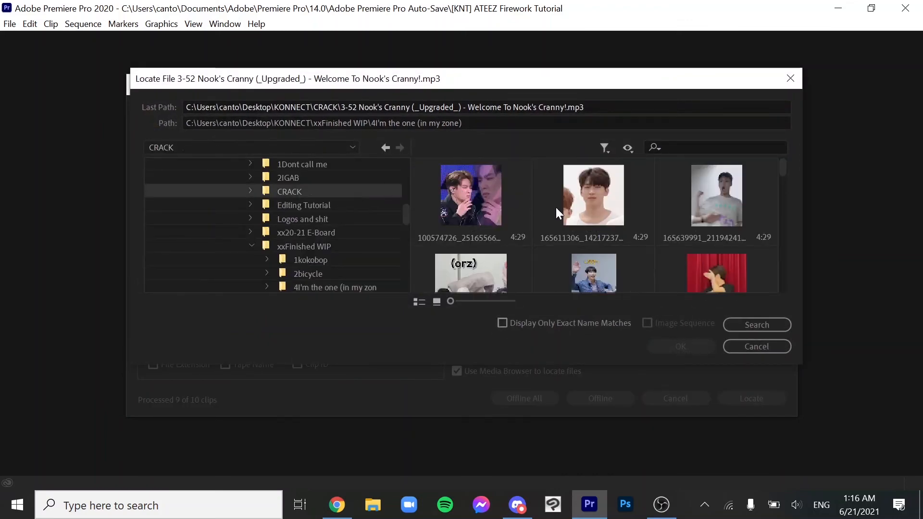
{"action": "scroll", "coordinate": [506, 219], "scroll_direction": "down", "scroll_amount": 1}
{"action": "double_click", "coordinate": [303, 191]}
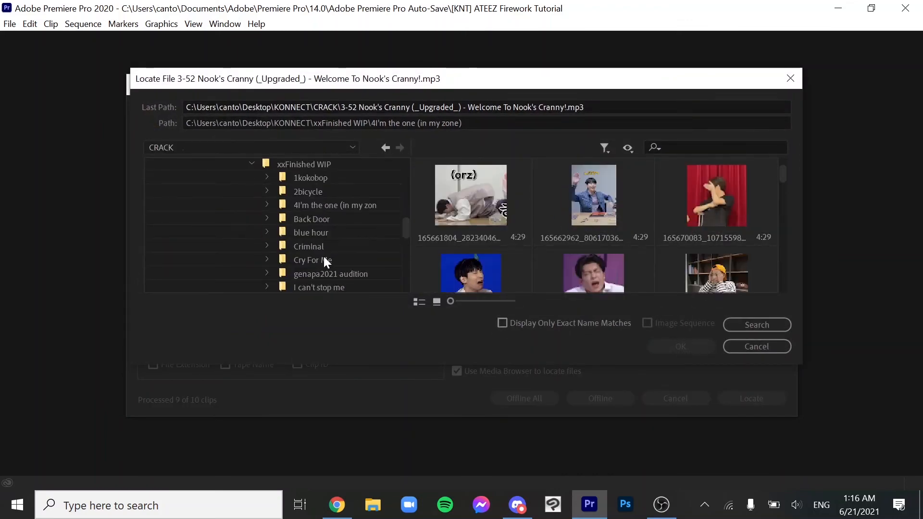
{"action": "left_click", "coordinate": [300, 206]}
{"action": "left_click", "coordinate": [745, 327]}
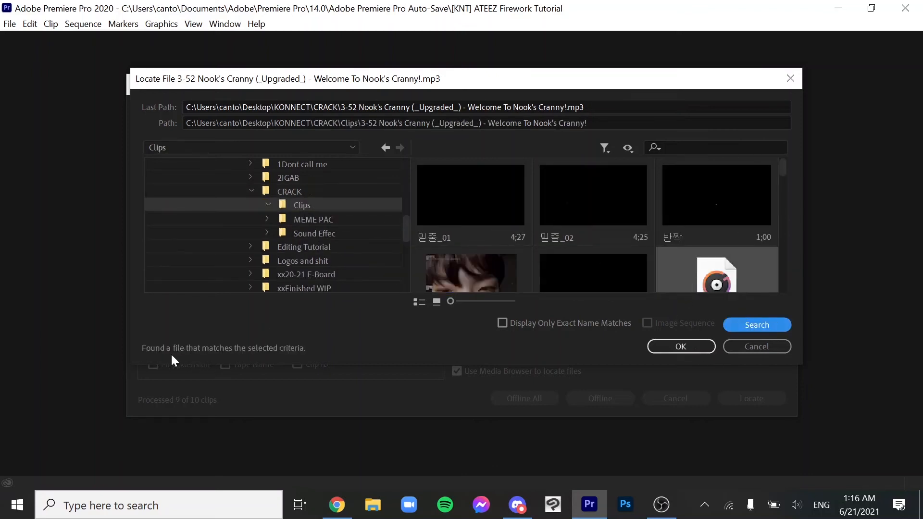
{"action": "left_click", "coordinate": [685, 339]}
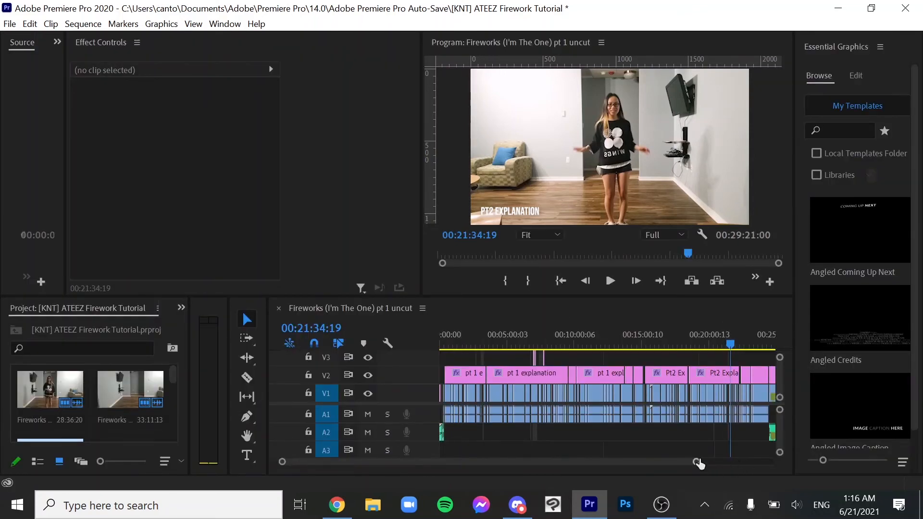
Step: Review the transition from the Everything review section to the 50% music section, finishing at about 00:24:40:26
{"action": "left_click_drag", "start_coordinate": [697, 462], "coordinate": [663, 474]}
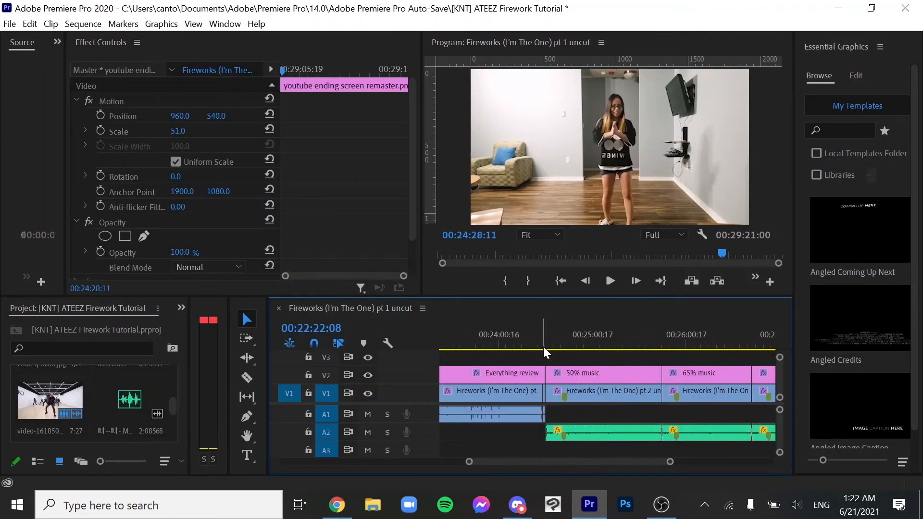
{"action": "mouse_move", "coordinate": [546, 342]}
{"action": "left_mouse_down"}
{"action": "mouse_move", "coordinate": [560, 334]}
{"action": "mouse_move", "coordinate": [542, 329]}
{"action": "mouse_move", "coordinate": [558, 331]}
{"action": "left_mouse_up"}
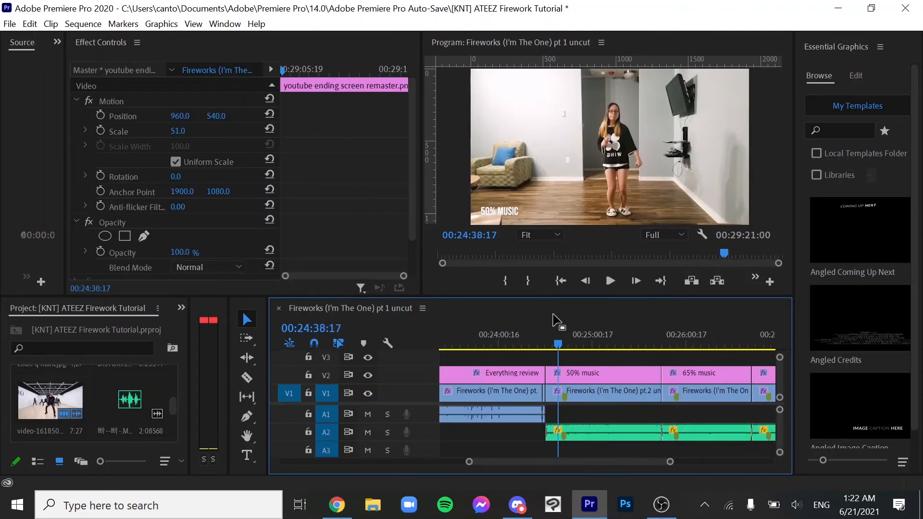
{"action": "left_click", "coordinate": [529, 339]}
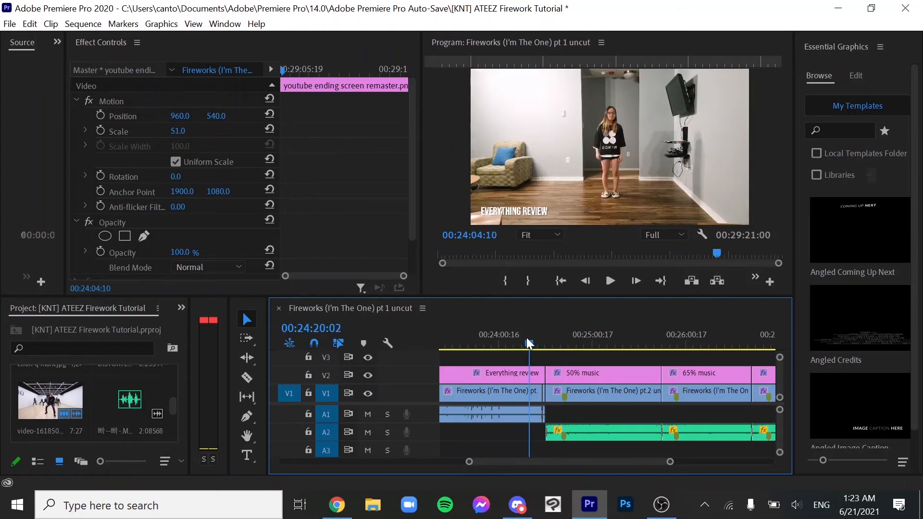
{"action": "left_click_drag", "start_coordinate": [527, 338], "coordinate": [523, 351]}
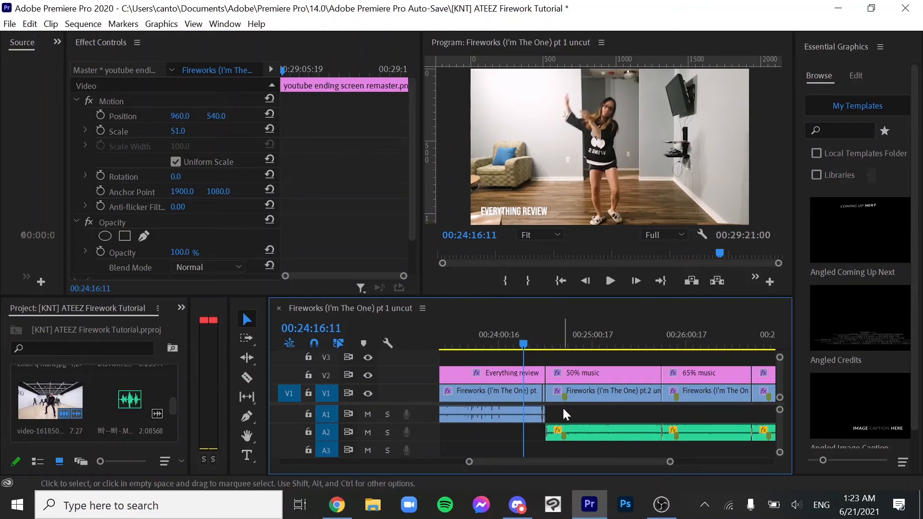
{"action": "left_click", "coordinate": [552, 338]}
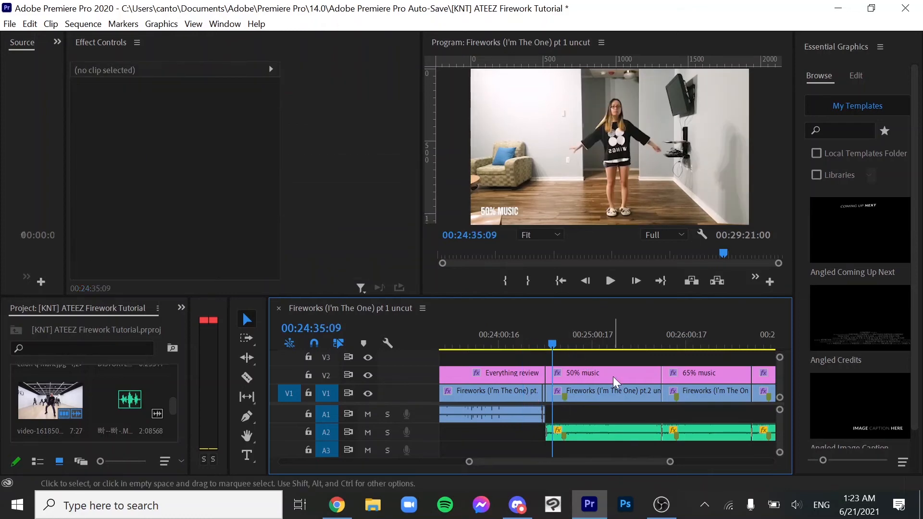
{"action": "left_click", "coordinate": [574, 338]}
{"action": "left_click", "coordinate": [576, 335]}
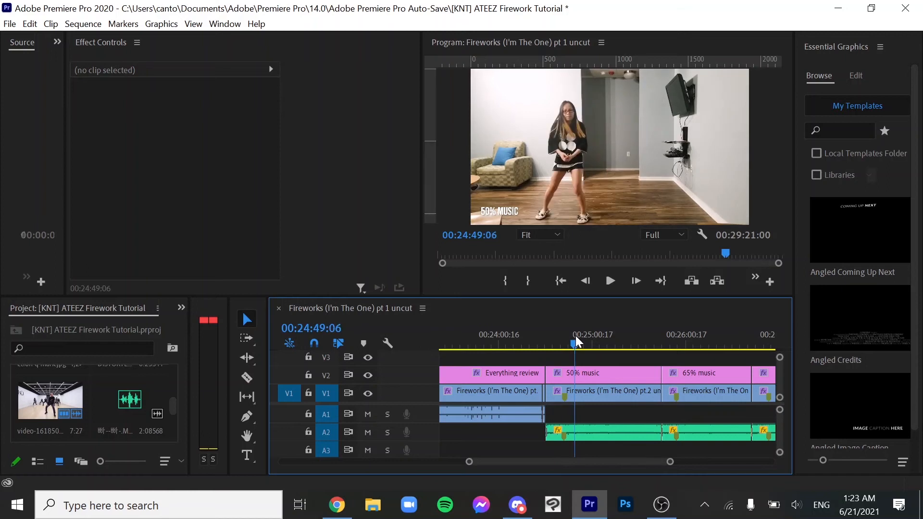
{"action": "left_click", "coordinate": [582, 344]}
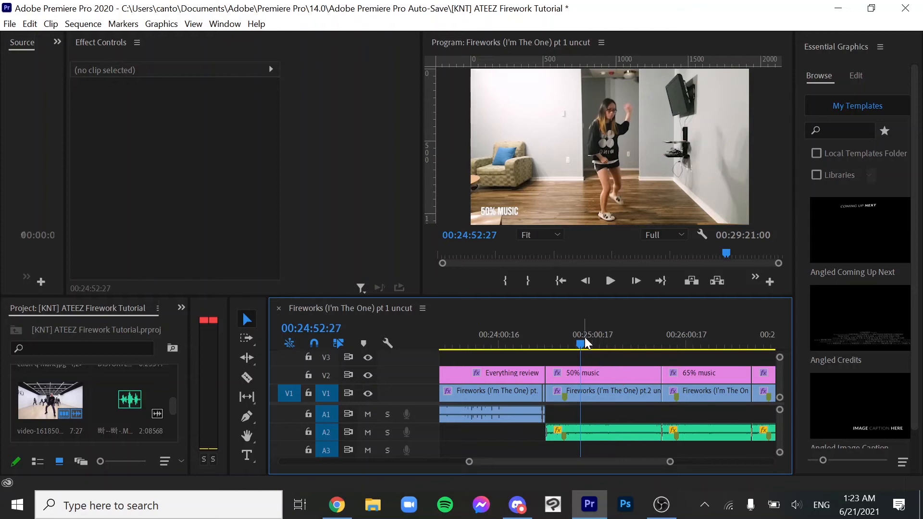
{"action": "left_click_drag", "start_coordinate": [578, 342], "coordinate": [564, 341]}
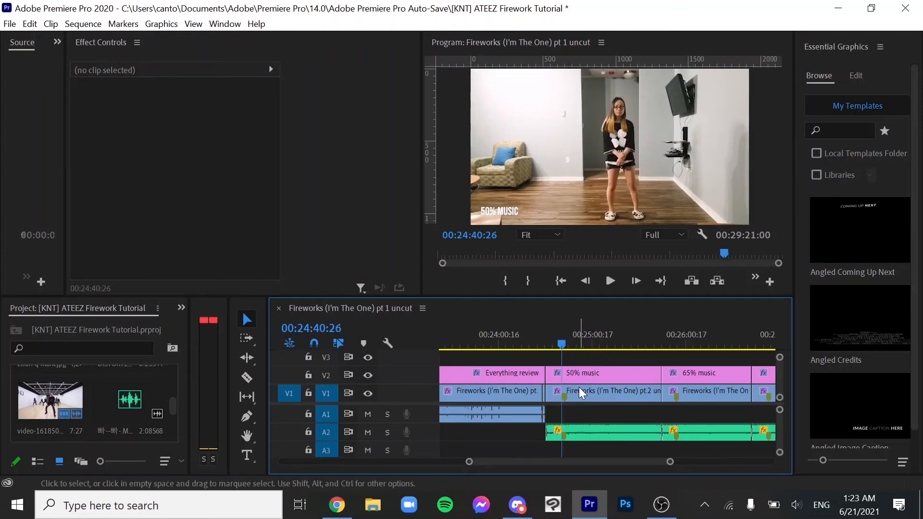
Step: Play a short stretch of the 50% music section from 00:24:40:26 and lower the system volume to 18
{"action": "key", "text": "space"}
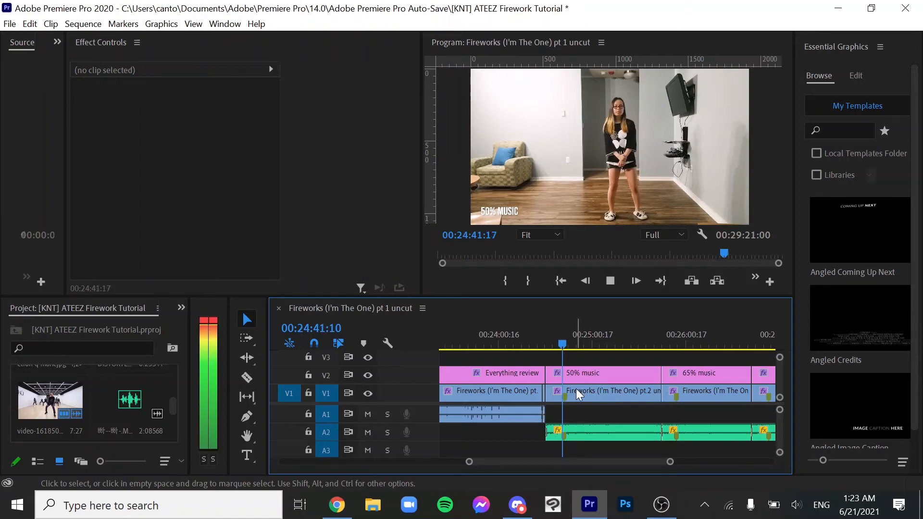
{"action": "key", "text": "space"}
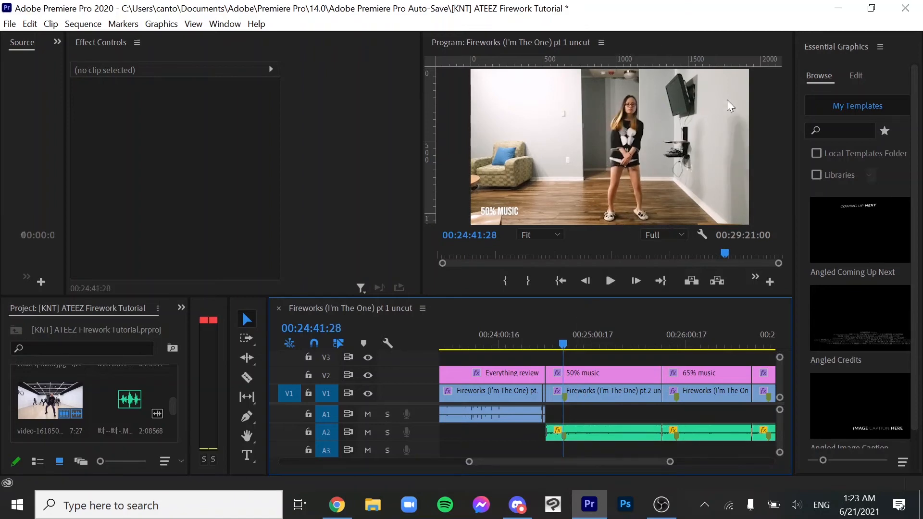
{"action": "key", "text": "XF86AudioLowerVolume"}
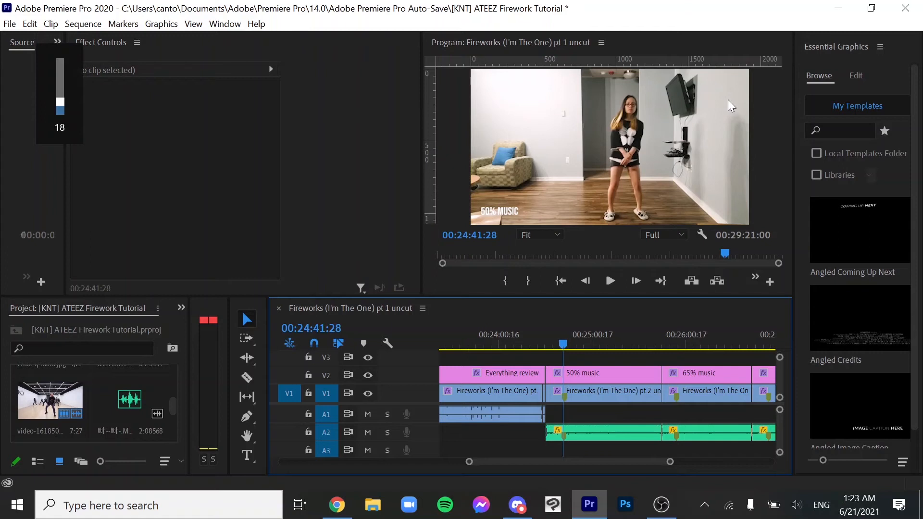
Step: Try adding a second marker to the 50% music section's video clip around 00:24:40:23 and undo it
{"action": "left_click_drag", "start_coordinate": [669, 463], "coordinate": [645, 463]}
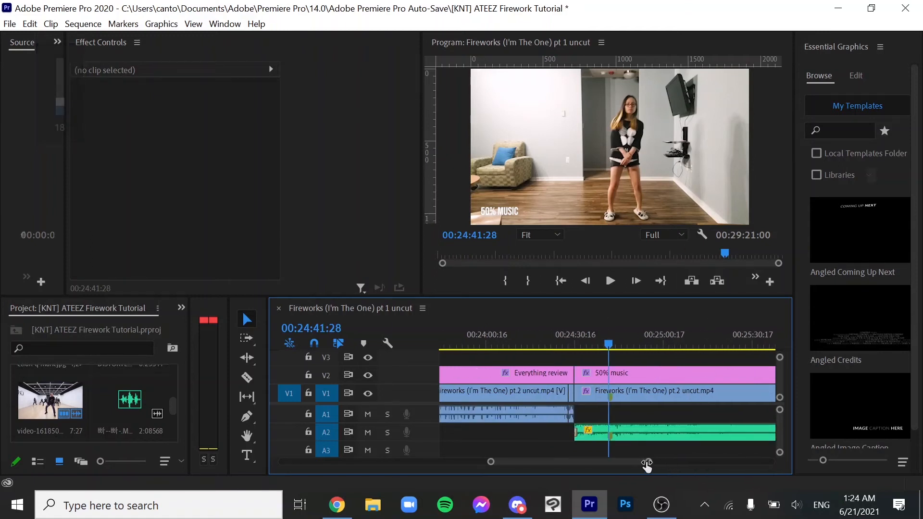
{"action": "left_click_drag", "start_coordinate": [617, 343], "coordinate": [607, 342]}
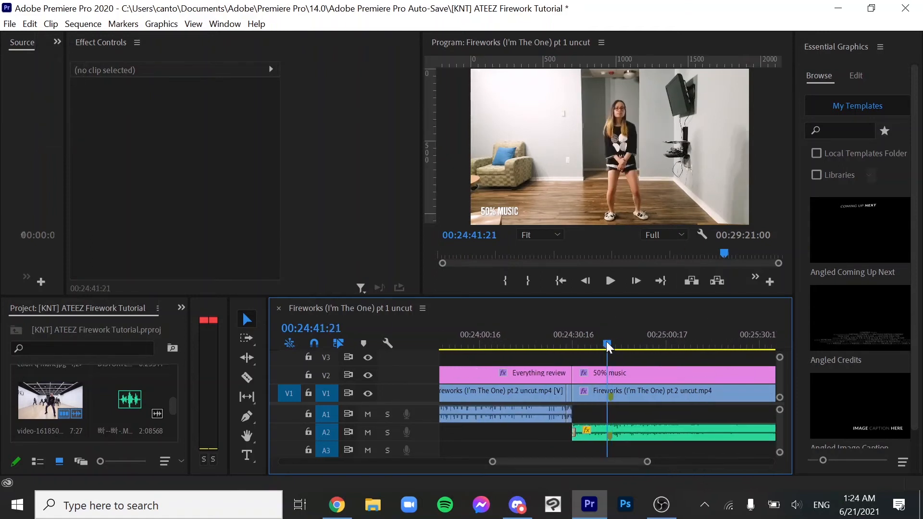
{"action": "left_click", "coordinate": [587, 399]}
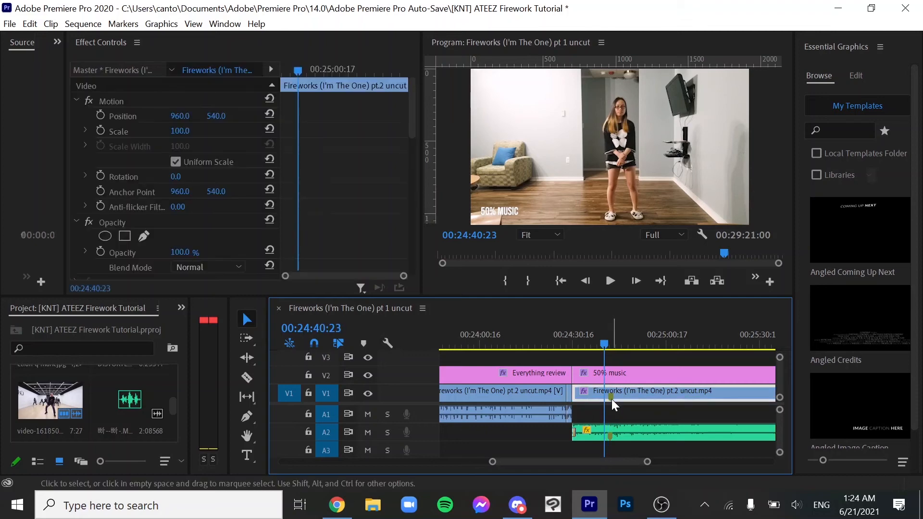
{"action": "left_click", "coordinate": [608, 397], "text": "ctrl"}
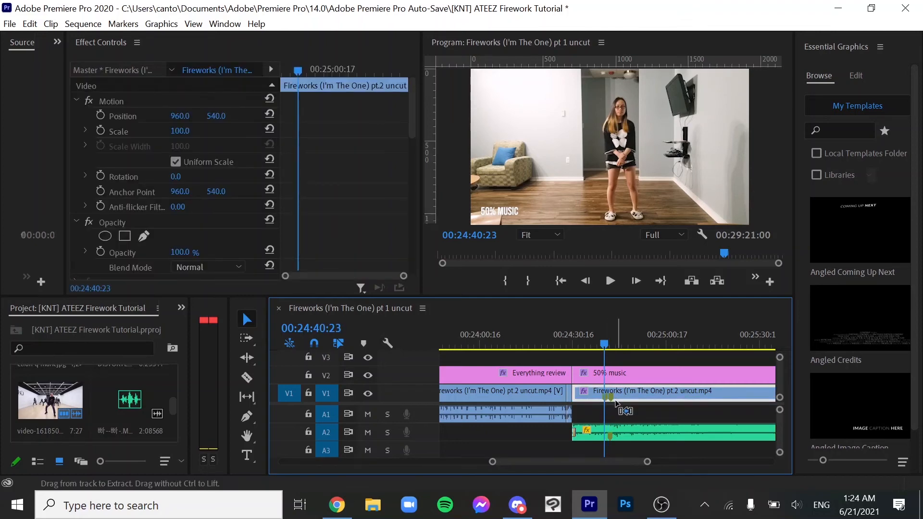
{"action": "key", "text": "ctrl+z"}
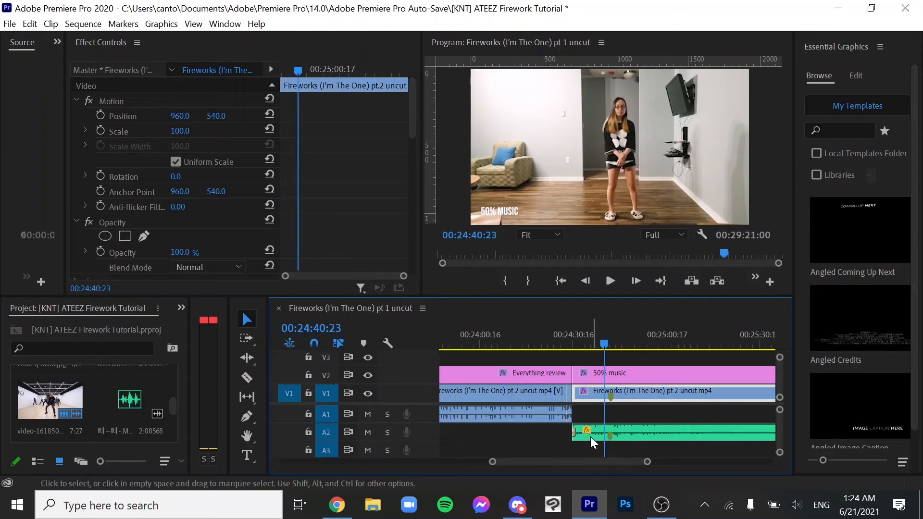
Step: Preview the chorus audio clip around its marker in the 50% music section and return to about 00:24:30:24
{"action": "left_click", "coordinate": [639, 431]}
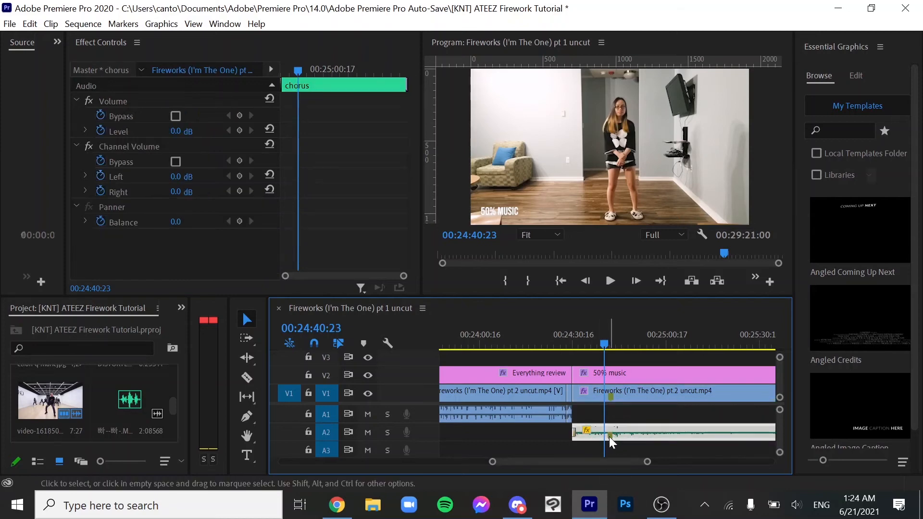
{"action": "key", "text": "space"}
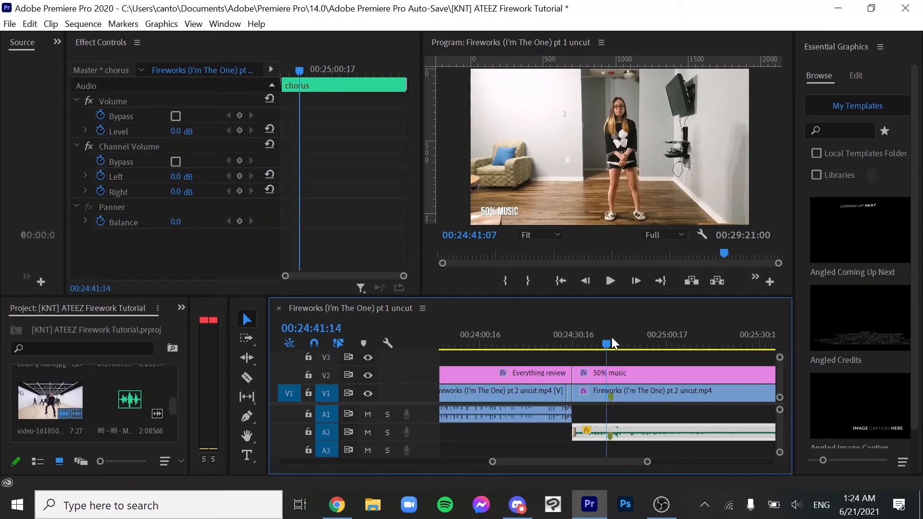
{"action": "key", "text": "space"}
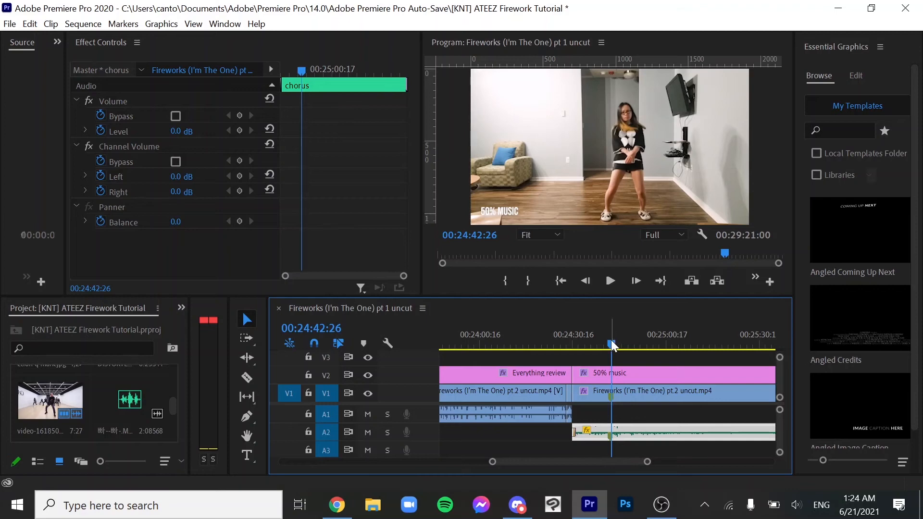
{"action": "left_click_drag", "start_coordinate": [610, 342], "coordinate": [574, 342]}
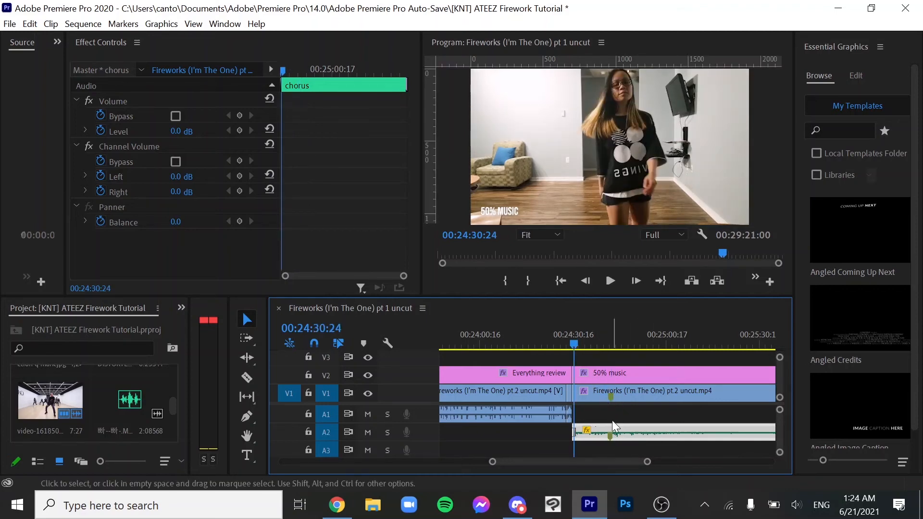
Step: Duplicate the 50% music section's chorus audio clip onto track A3 and delete the copy
{"action": "left_click_drag", "start_coordinate": [613, 422], "coordinate": [632, 435]}
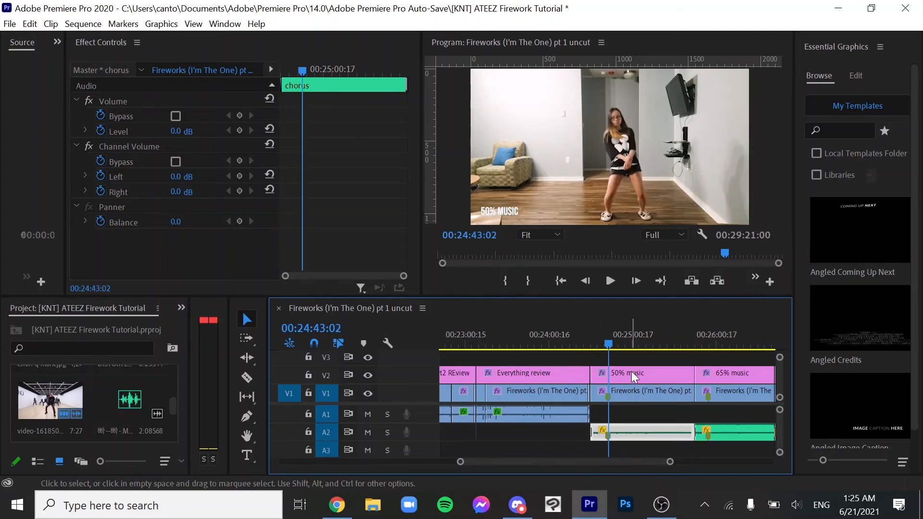
{"action": "left_click", "coordinate": [640, 396]}
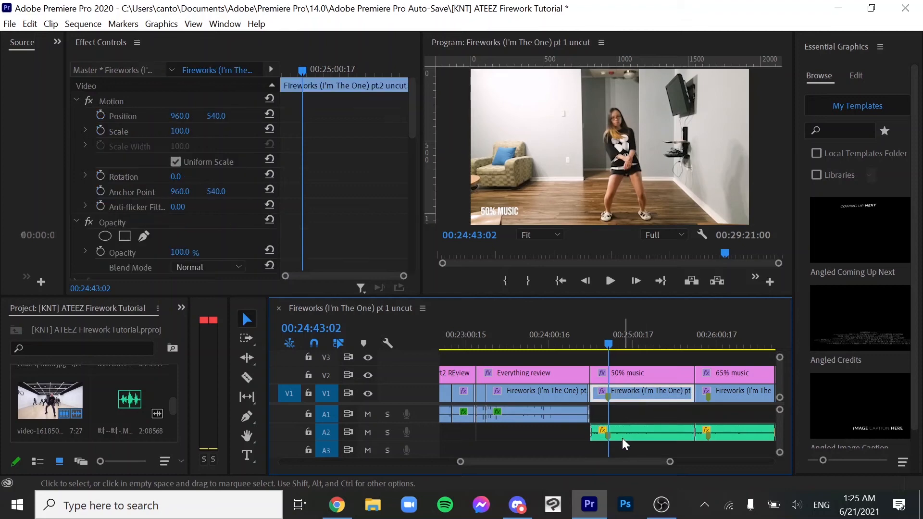
{"action": "left_click", "coordinate": [622, 438]}
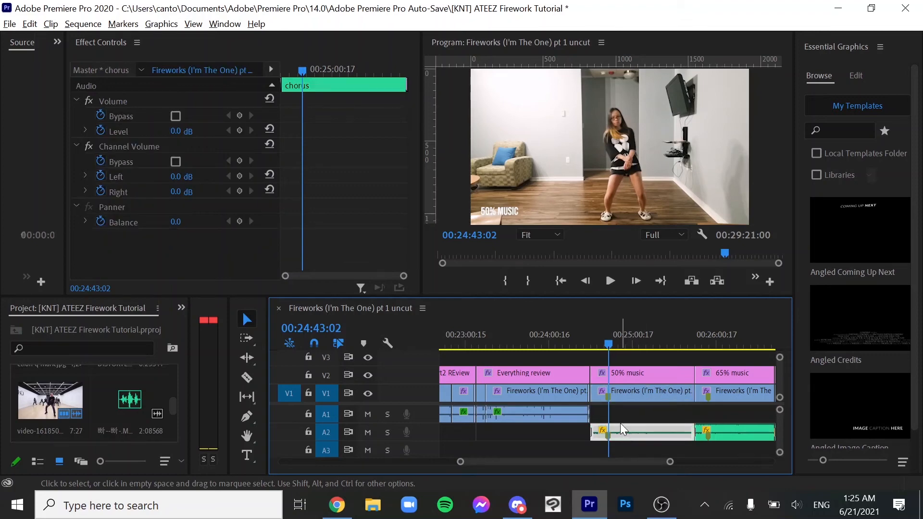
{"action": "key", "text": "alt"}
{"action": "left_click_drag", "start_coordinate": [653, 427], "coordinate": [650, 451]}
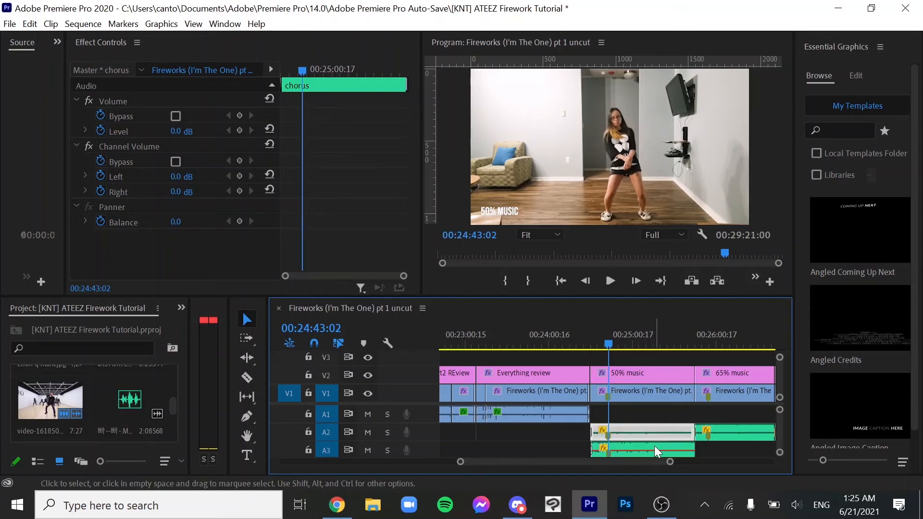
{"action": "key", "text": "Delete"}
Step: Check the 50% music section's video and chorus audio clips, scrubbing back to 00:25:02:16
{"action": "left_click", "coordinate": [644, 393]}
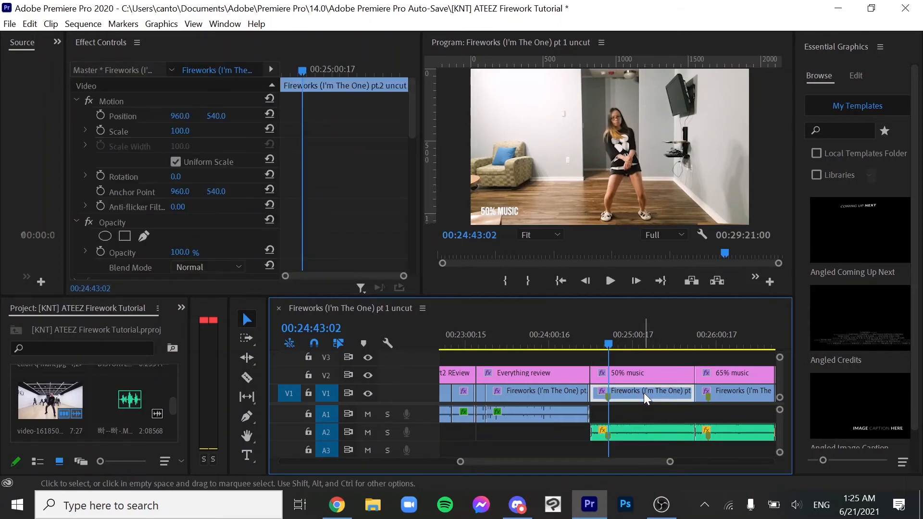
{"action": "scroll", "coordinate": [497, 458], "scroll_direction": "down", "scroll_amount": 2}
{"action": "scroll", "coordinate": [497, 457], "scroll_direction": "down", "scroll_amount": 1}
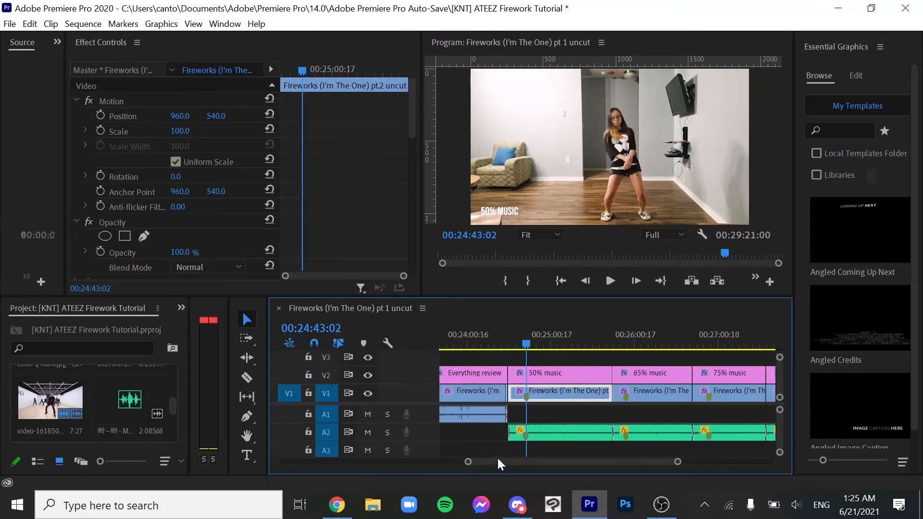
{"action": "left_click", "coordinate": [555, 433]}
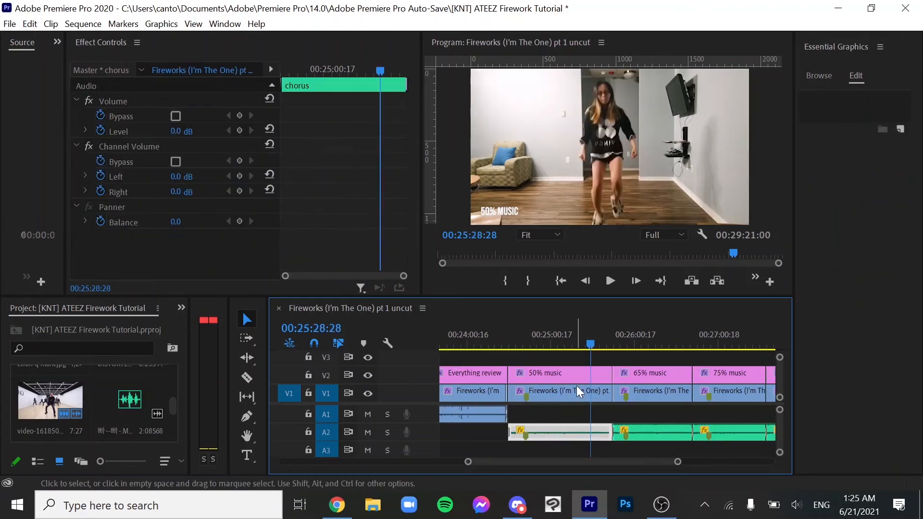
{"action": "left_click_drag", "start_coordinate": [587, 341], "coordinate": [555, 345]}
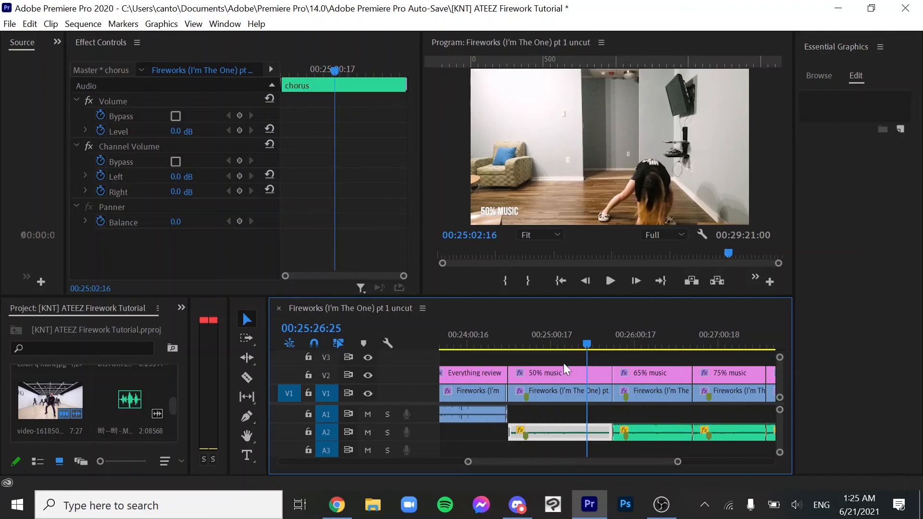
Step: Turn off Maintain Audio Pitch in the speed settings of the 50% music section's chorus audio clip
{"action": "right_click", "coordinate": [572, 433]}
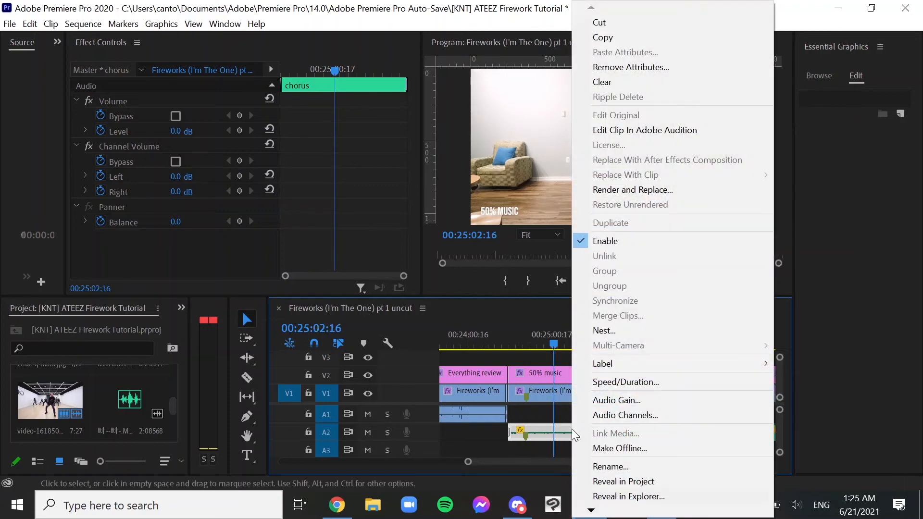
{"action": "left_click", "coordinate": [607, 382]}
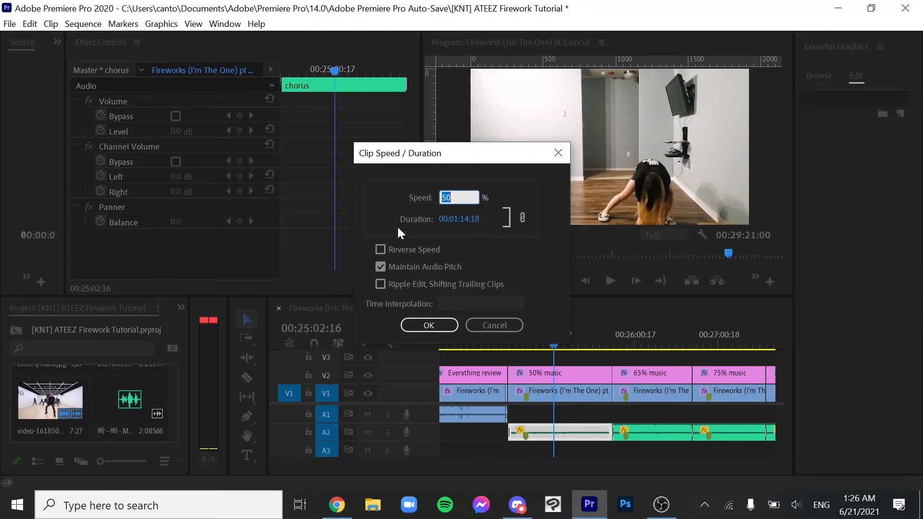
{"action": "left_click", "coordinate": [385, 268]}
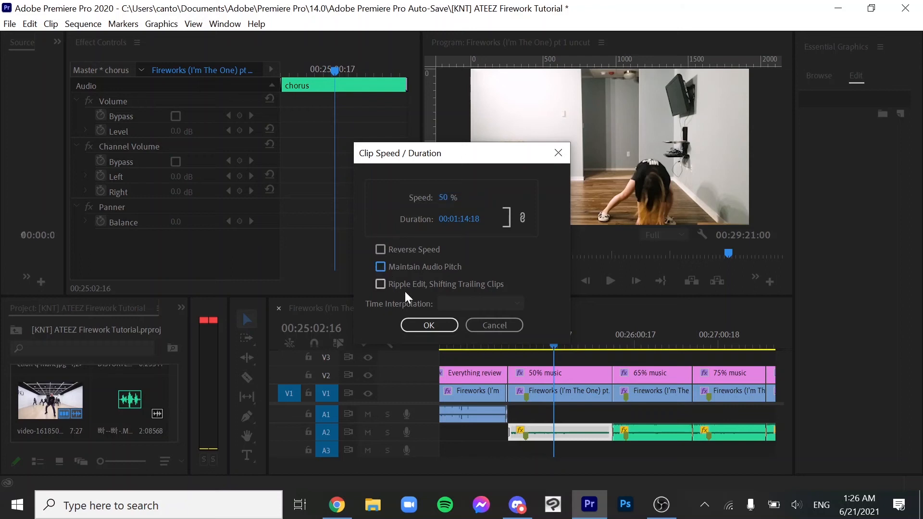
{"action": "left_click", "coordinate": [450, 323]}
Step: Play a short stretch of the 50% music section's chorus audio from 00:24:43:27
{"action": "left_click", "coordinate": [548, 334]}
{"action": "left_click", "coordinate": [529, 327]}
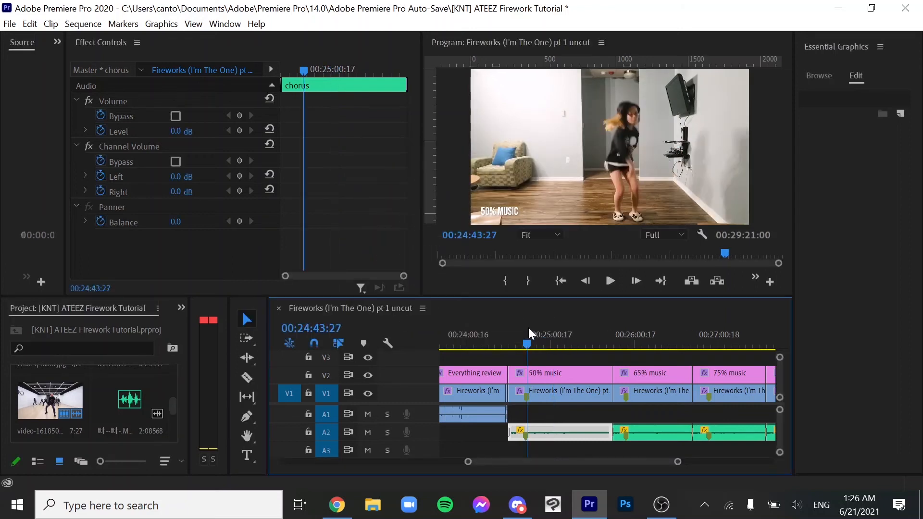
{"action": "key", "text": "space"}
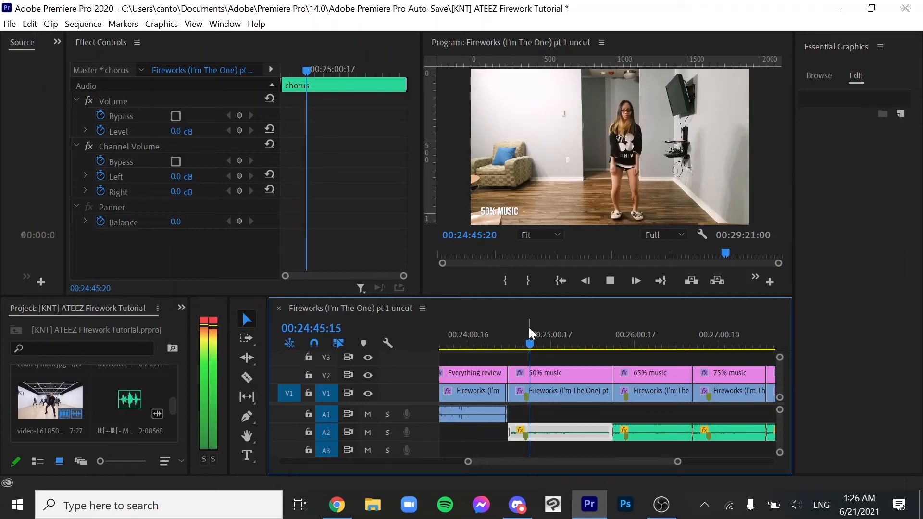
{"action": "key", "text": "space"}
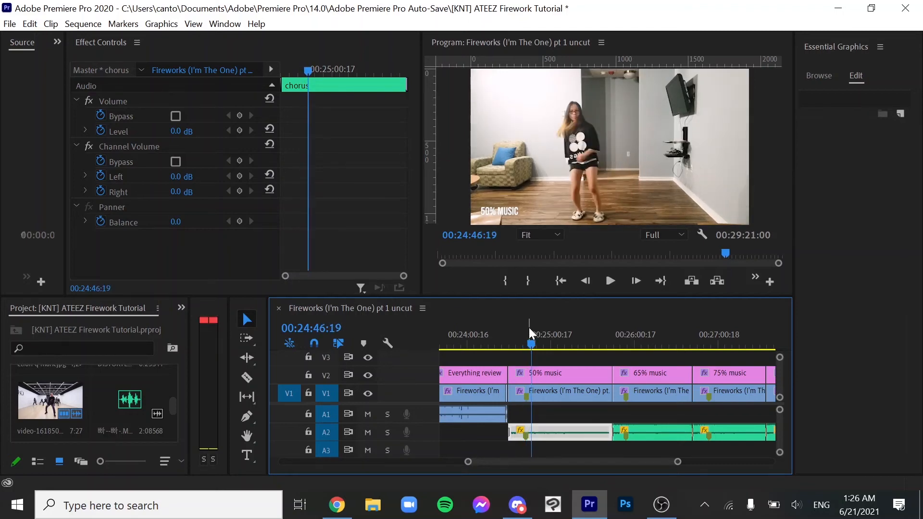
Step: Scrub through the 90% music and full speed sections to the end of the sequence
{"action": "scroll", "coordinate": [532, 468], "scroll_direction": "down", "scroll_amount": 5}
{"action": "left_click", "coordinate": [522, 338]}
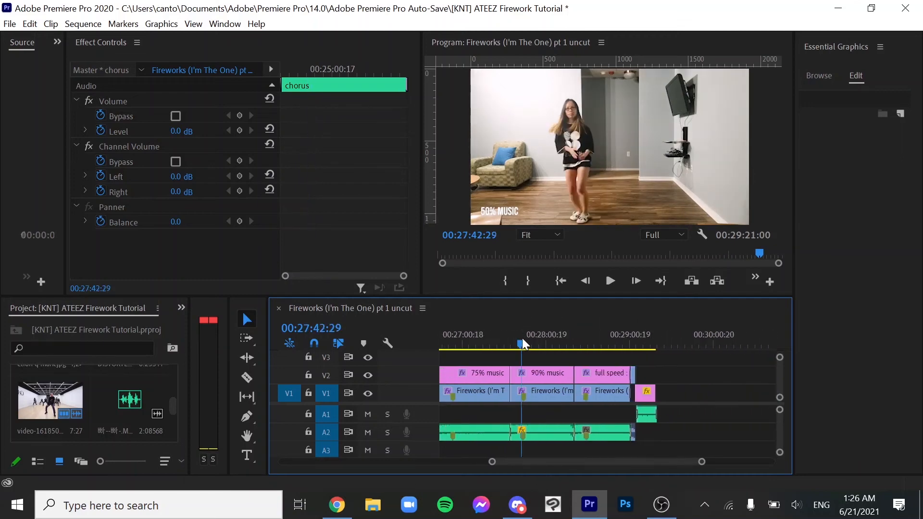
{"action": "left_click_drag", "start_coordinate": [522, 338], "coordinate": [638, 340]}
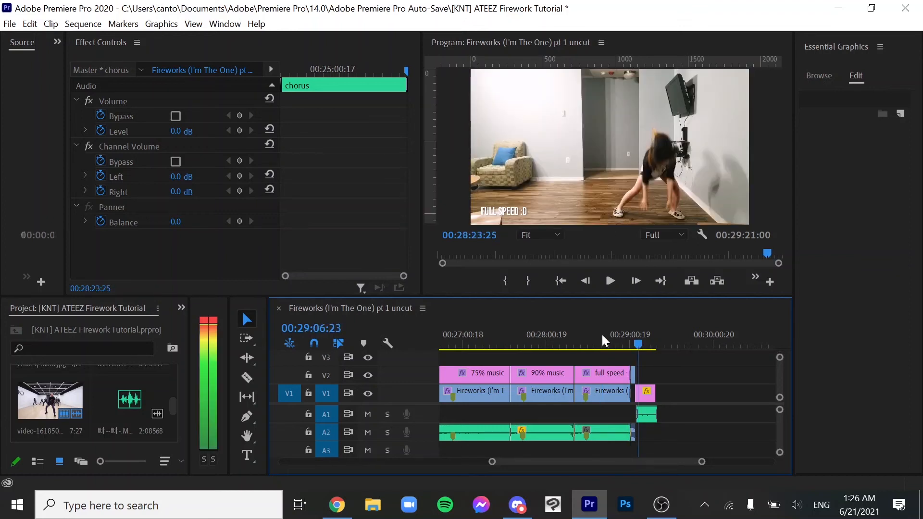
{"action": "left_click", "coordinate": [601, 337]}
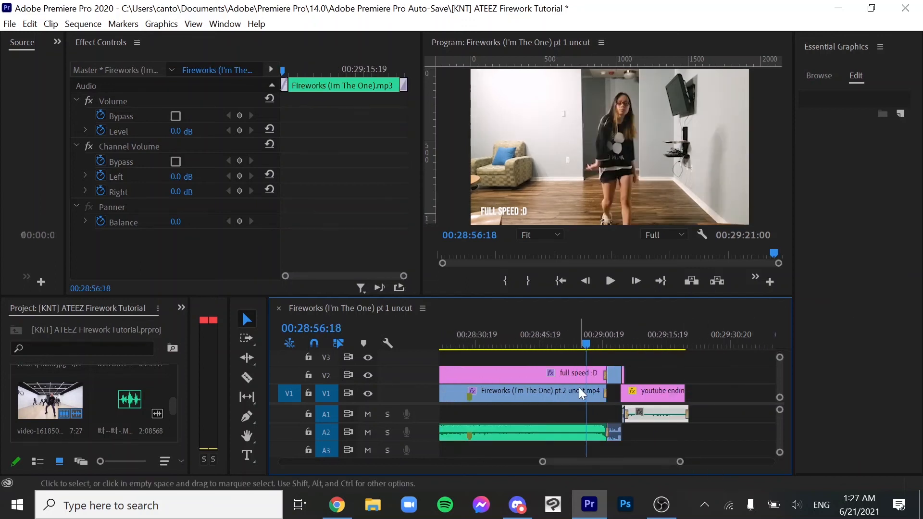
Step: Examine the youtube ending screen and its music after the full speed section, and return to 00:28:49:18
{"action": "left_click", "coordinate": [579, 389]}
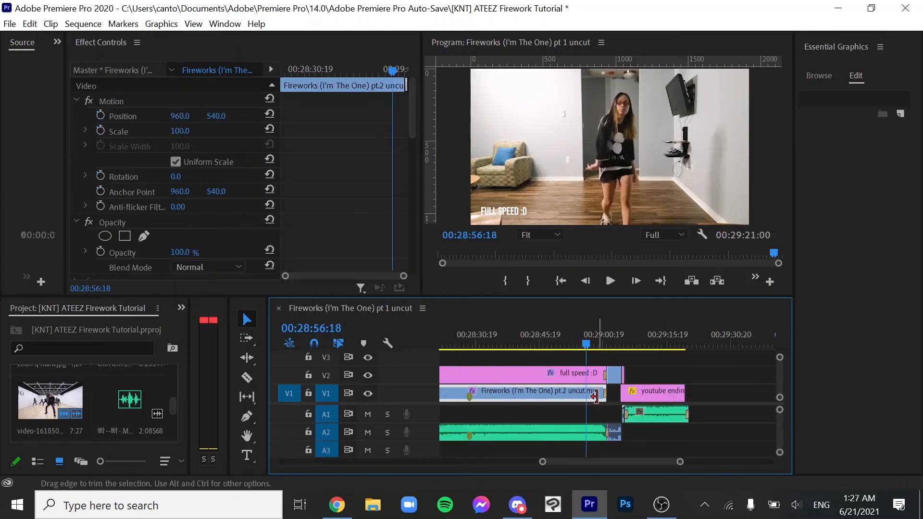
{"action": "left_click", "coordinate": [661, 393]}
{"action": "left_click", "coordinate": [630, 327]}
{"action": "left_click", "coordinate": [576, 336]}
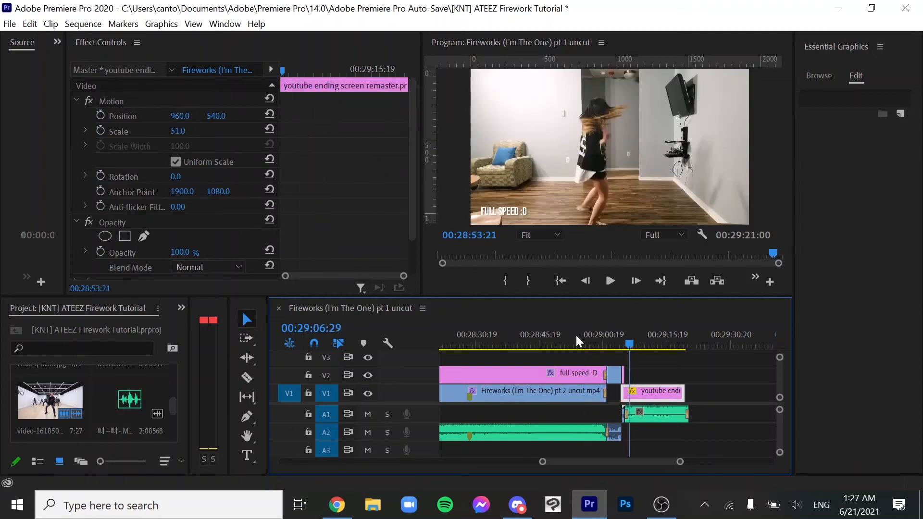
{"action": "left_click", "coordinate": [699, 392]}
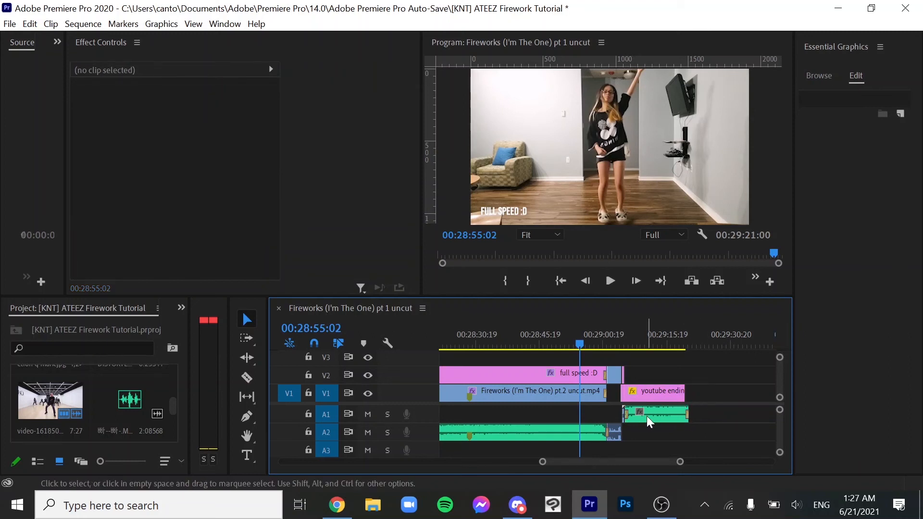
{"action": "left_click", "coordinate": [578, 344]}
{"action": "left_click_drag", "start_coordinate": [435, 336], "coordinate": [557, 344]}
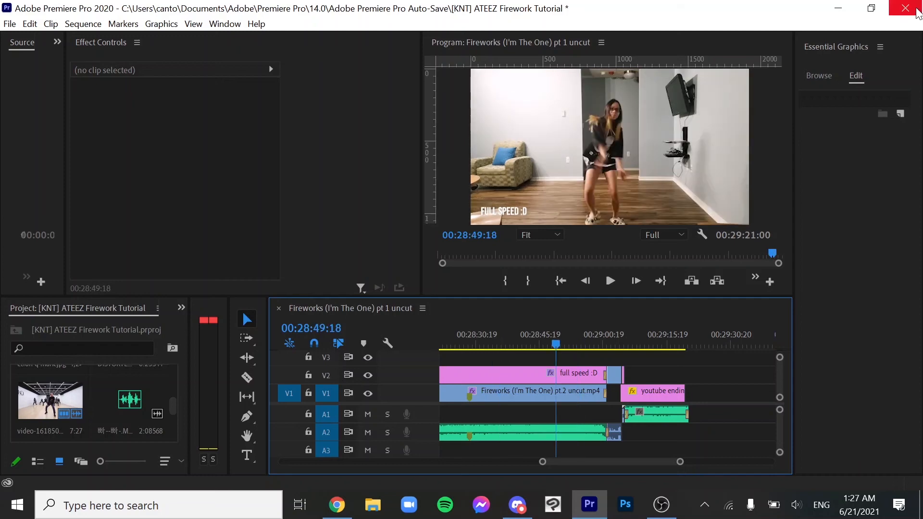
Step: Close the ATEEZ Firework project and move near the end of the igab uncut sequence in the SNSD IGAB Tutorial project
{"action": "left_click", "coordinate": [917, 13]}
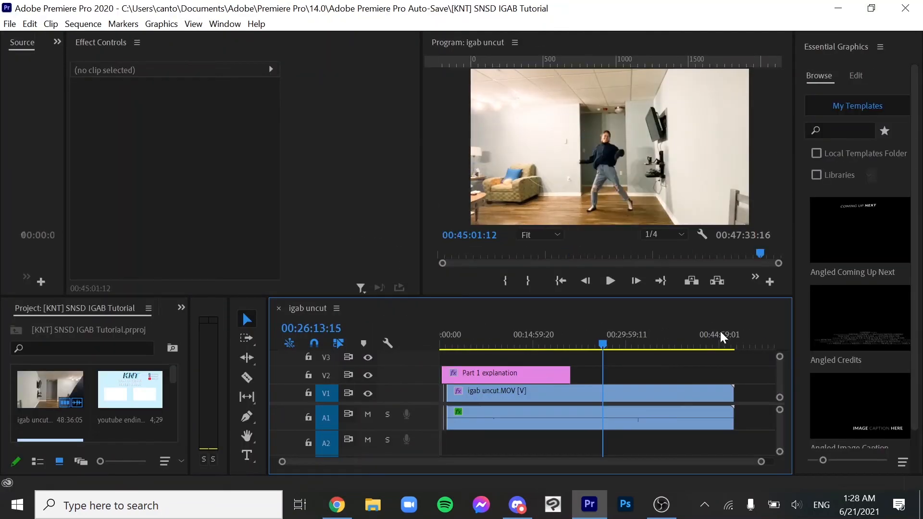
{"action": "left_click", "coordinate": [717, 339]}
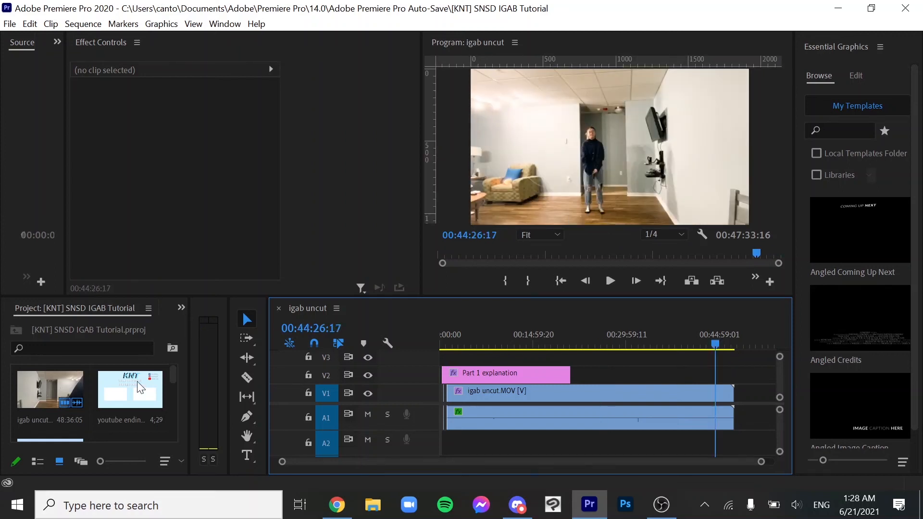
{"action": "left_click", "coordinate": [714, 339]}
Step: Place the youtube ending screen image directly after igab uncut.MOV on track V1
{"action": "left_click_drag", "start_coordinate": [282, 462], "coordinate": [397, 463]}
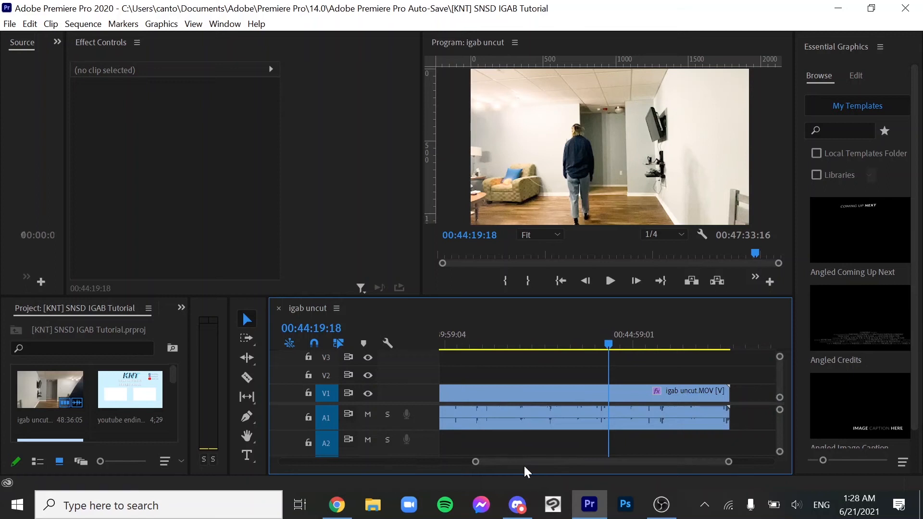
{"action": "left_click_drag", "start_coordinate": [524, 464], "coordinate": [535, 466]}
{"action": "left_click_drag", "start_coordinate": [614, 328], "coordinate": [607, 330]}
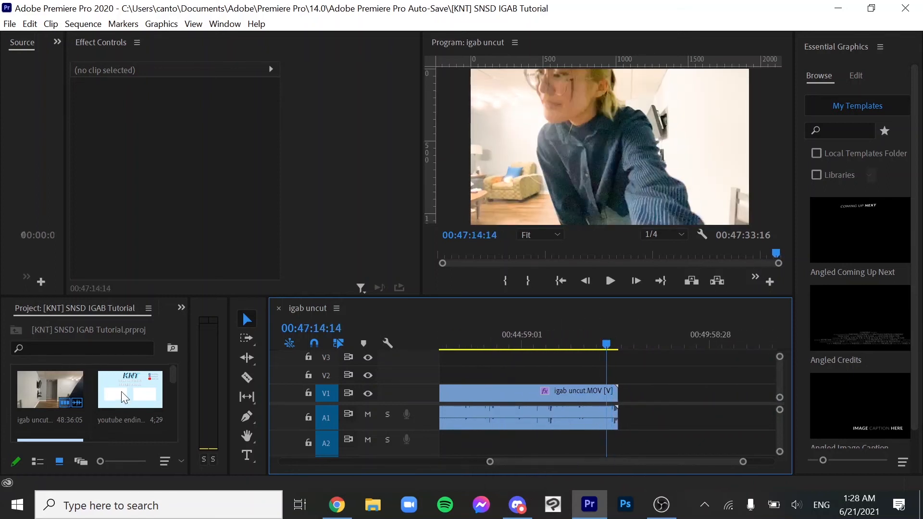
{"action": "left_click_drag", "start_coordinate": [123, 397], "coordinate": [676, 463]}
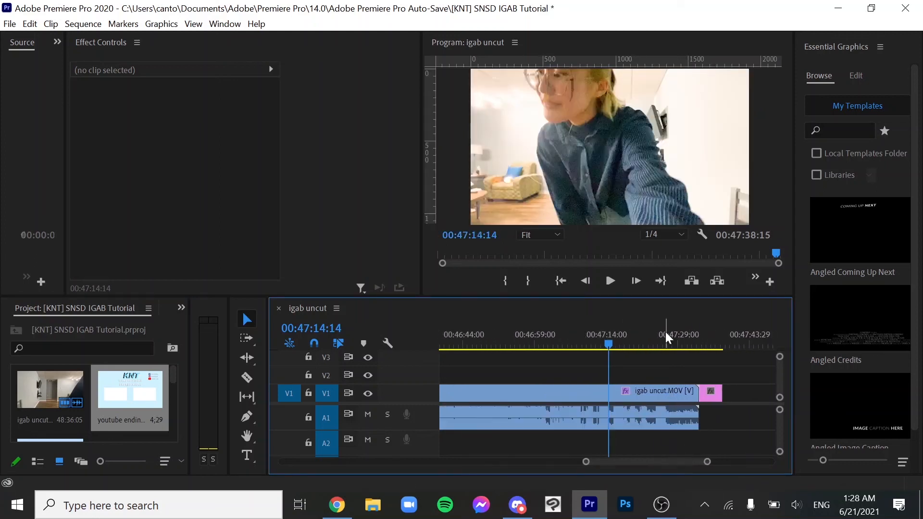
{"action": "left_click", "coordinate": [669, 336]}
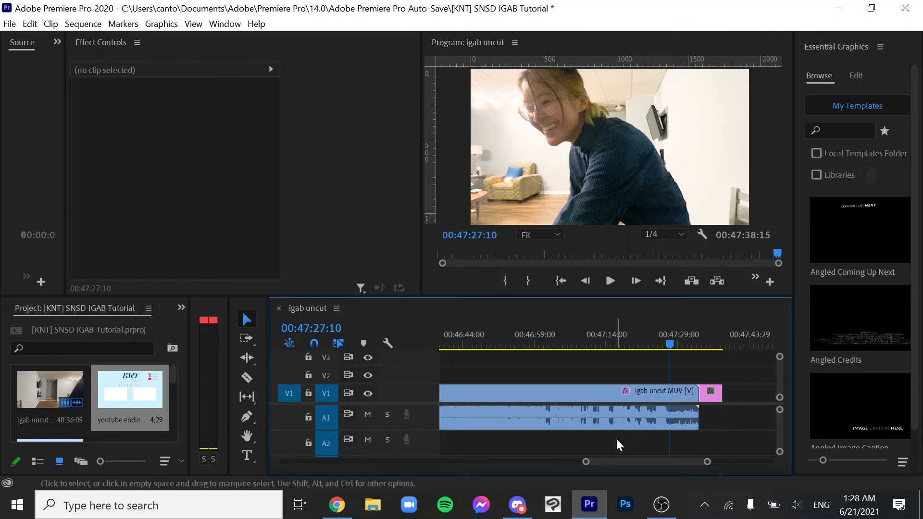
Step: Add the Girls' Generation song to track A1, starting under the ending screen clip
{"action": "scroll", "coordinate": [83, 396], "scroll_direction": "down", "scroll_amount": 2}
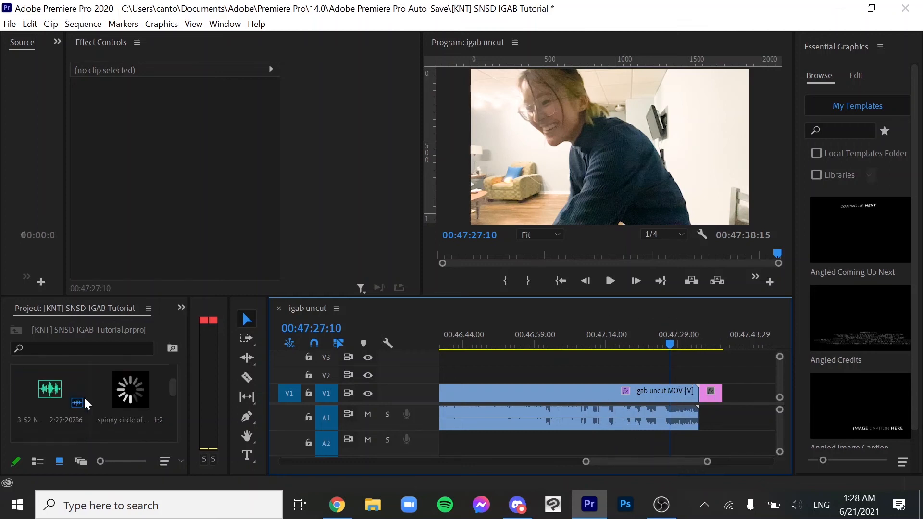
{"action": "scroll", "coordinate": [84, 397], "scroll_direction": "up", "scroll_amount": 2}
{"action": "left_click_drag", "start_coordinate": [127, 399], "coordinate": [718, 399]}
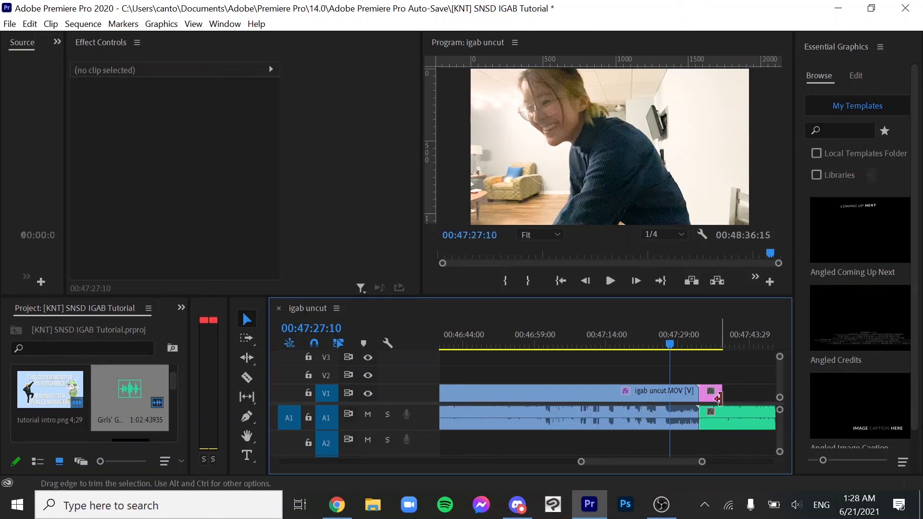
Step: Cut the Girls' Generation audio where the ending screen ends and delete the remainder
{"action": "key", "text": "x"}
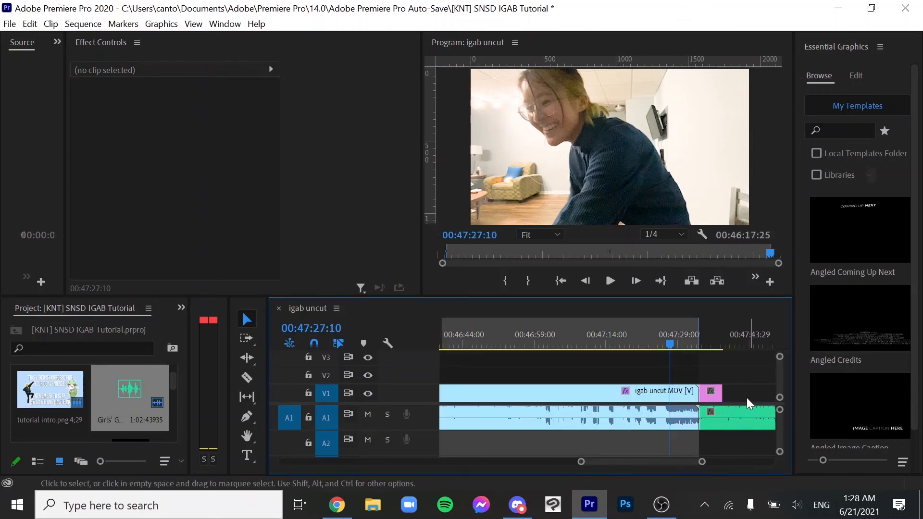
{"action": "key", "text": "ctrl+shift+x"}
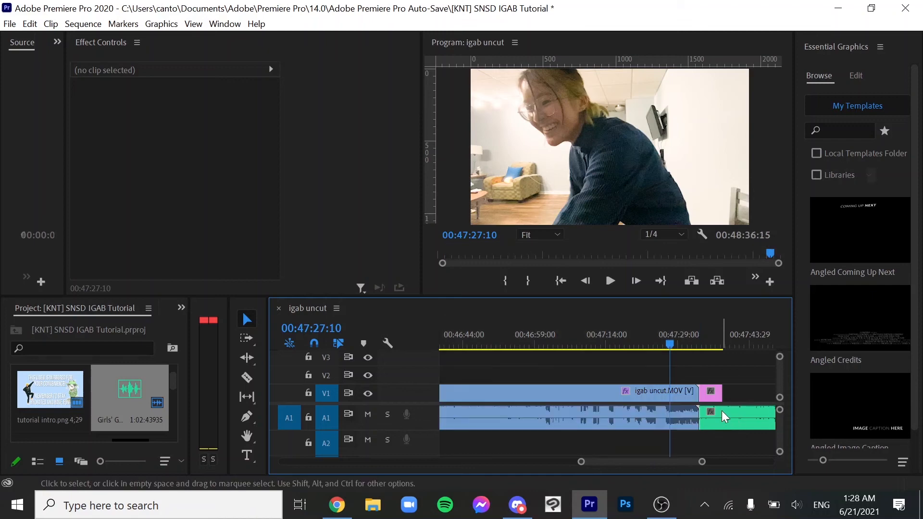
{"action": "key", "text": "c"}
{"action": "left_click", "coordinate": [724, 414]}
{"action": "key", "text": "v"}
{"action": "left_click", "coordinate": [738, 420]}
{"action": "key", "text": "Delete"}
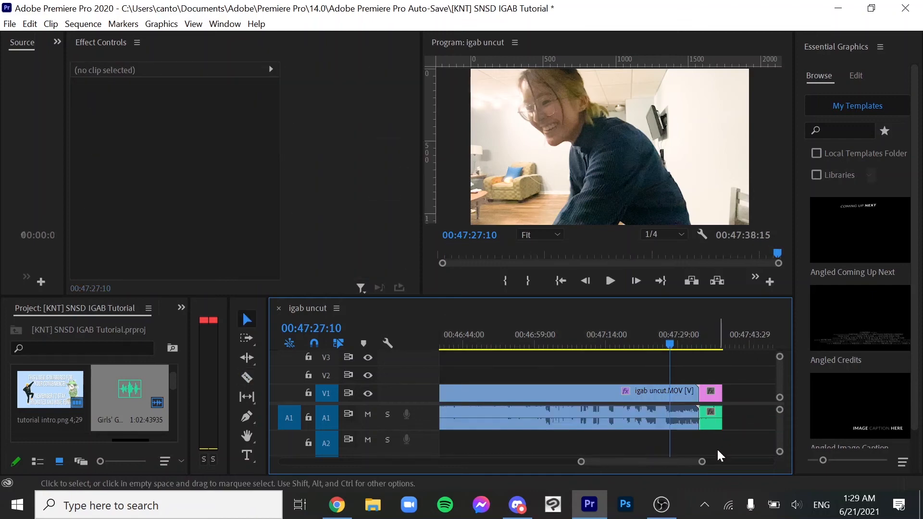
Step: Extend the ending screen clip and the Girls' Generation audio beneath it to 00:47:43:18
{"action": "mouse_move", "coordinate": [701, 462]}
{"action": "left_mouse_down"}
{"action": "mouse_move", "coordinate": [717, 462]}
{"action": "mouse_move", "coordinate": [688, 469]}
{"action": "left_mouse_up"}
{"action": "left_click", "coordinate": [708, 393]}
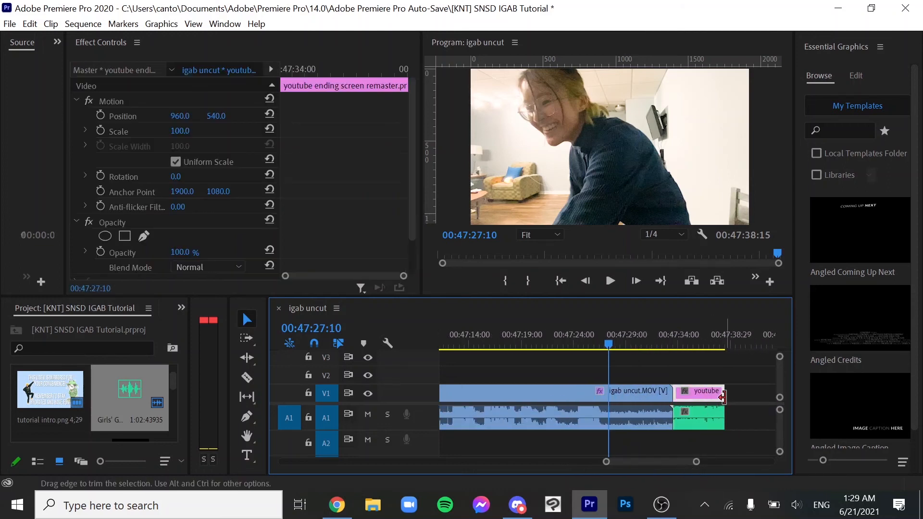
{"action": "left_click_drag", "start_coordinate": [725, 394], "coordinate": [759, 392]}
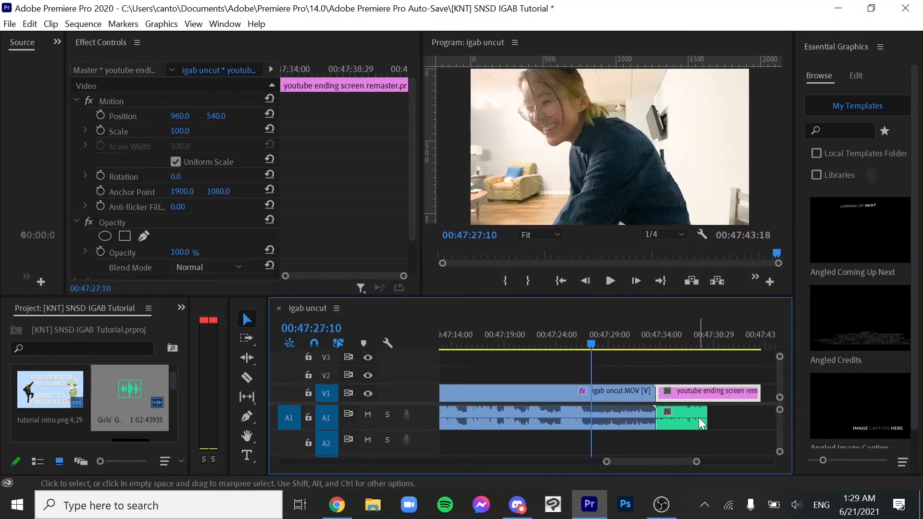
{"action": "left_click_drag", "start_coordinate": [710, 411], "coordinate": [760, 412]}
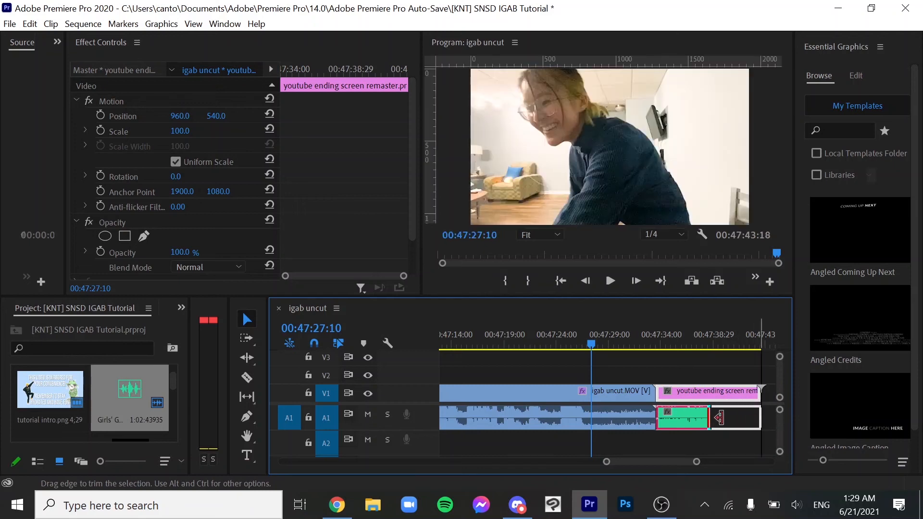
{"action": "left_click", "coordinate": [723, 413]}
Step: Set the scale of the youtube ending screen clip to 51 so the whole graphic fits the frame
{"action": "left_click", "coordinate": [662, 345]}
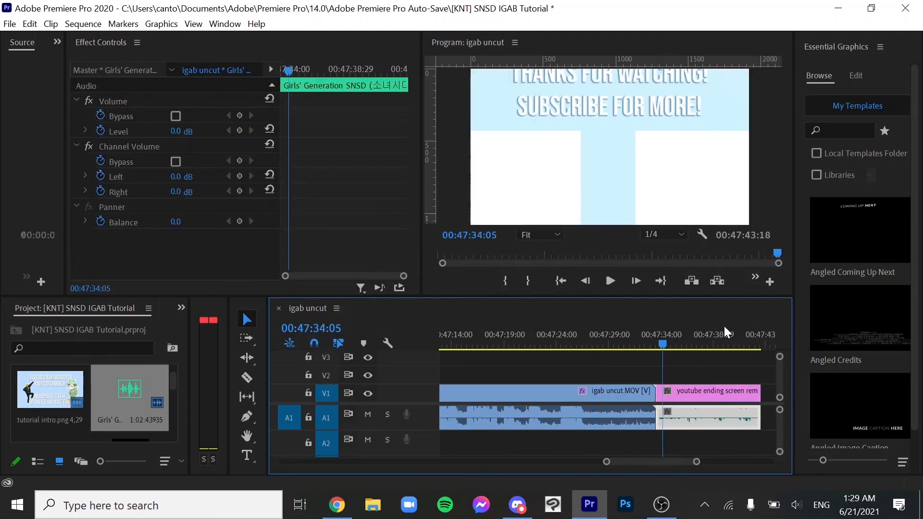
{"action": "left_click_drag", "start_coordinate": [654, 354], "coordinate": [673, 340]}
{"action": "left_click", "coordinate": [701, 390]}
{"action": "left_click", "coordinate": [673, 341]}
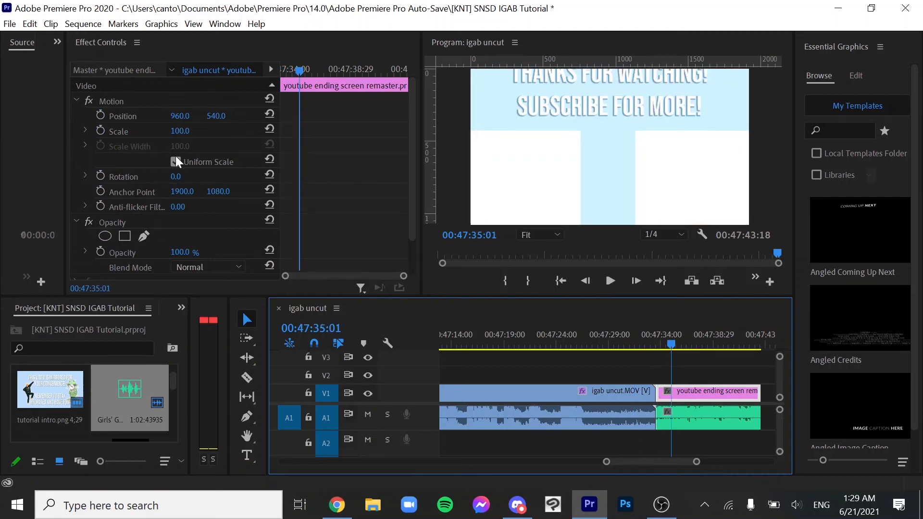
{"action": "left_click", "coordinate": [191, 128]}
{"action": "type", "text": "50"}
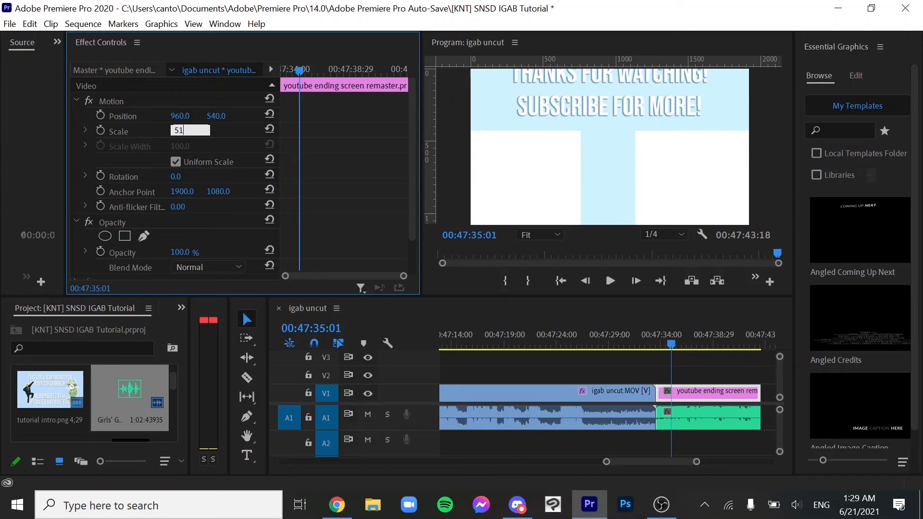
{"action": "key", "text": "Return"}
{"action": "left_click", "coordinate": [659, 324]}
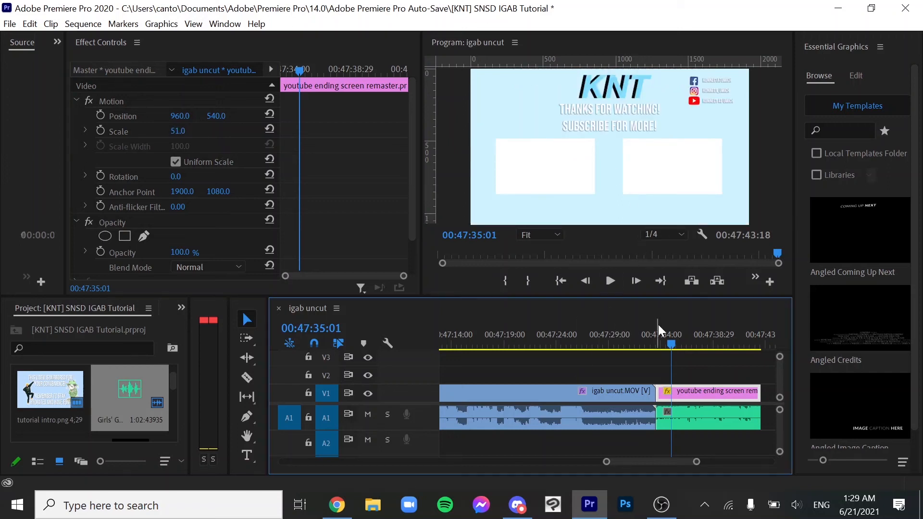
Step: Show the effects library and expand the Crossfade group of the audio transitions
{"action": "left_click_drag", "start_coordinate": [660, 337], "coordinate": [636, 337]}
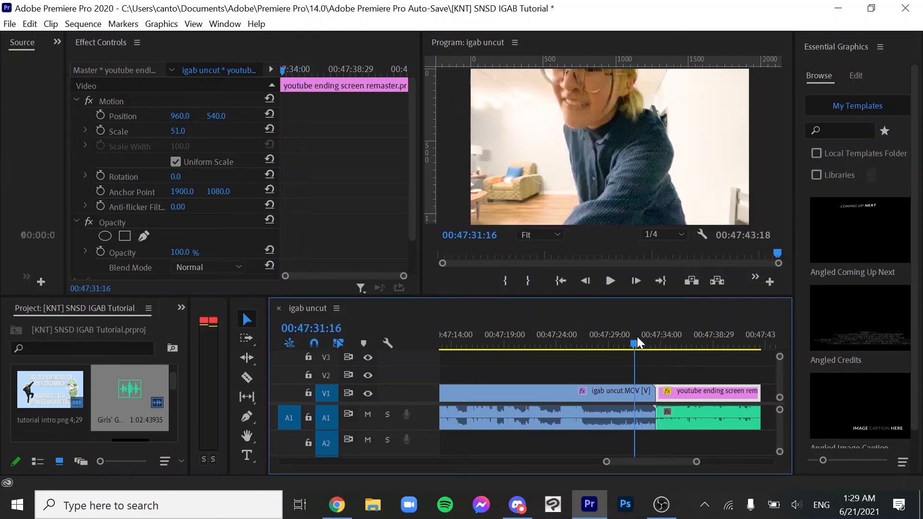
{"action": "left_click", "coordinate": [180, 313]}
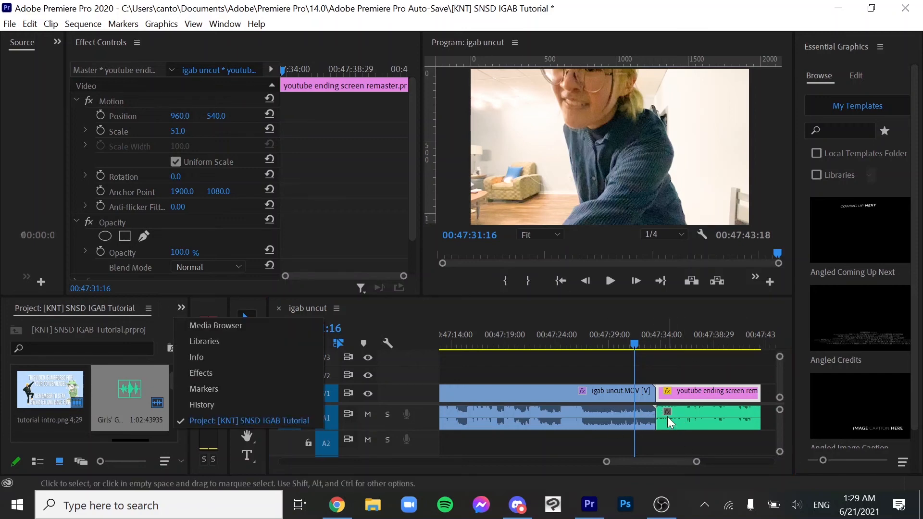
{"action": "left_click", "coordinate": [269, 368]}
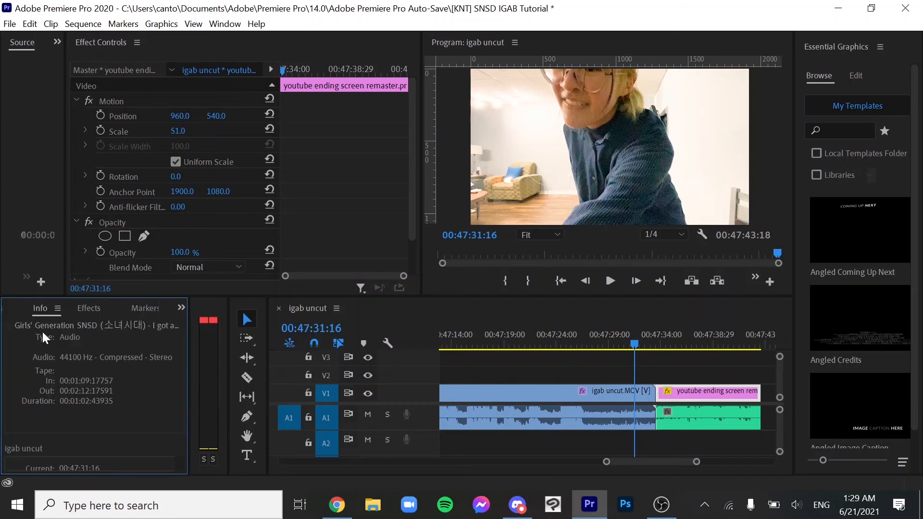
{"action": "key", "text": "shift+7"}
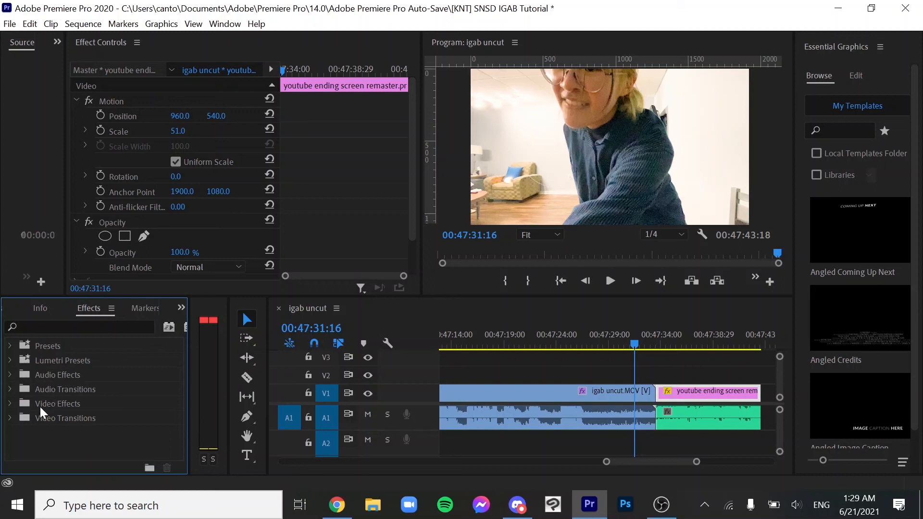
{"action": "left_click", "coordinate": [10, 389]}
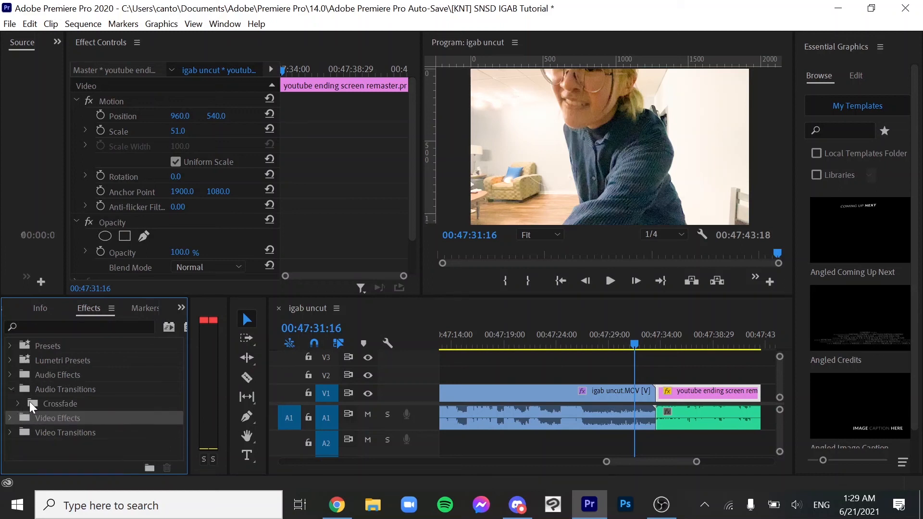
{"action": "left_click", "coordinate": [19, 404]}
{"action": "scroll", "coordinate": [83, 417], "scroll_direction": "down", "scroll_amount": 1}
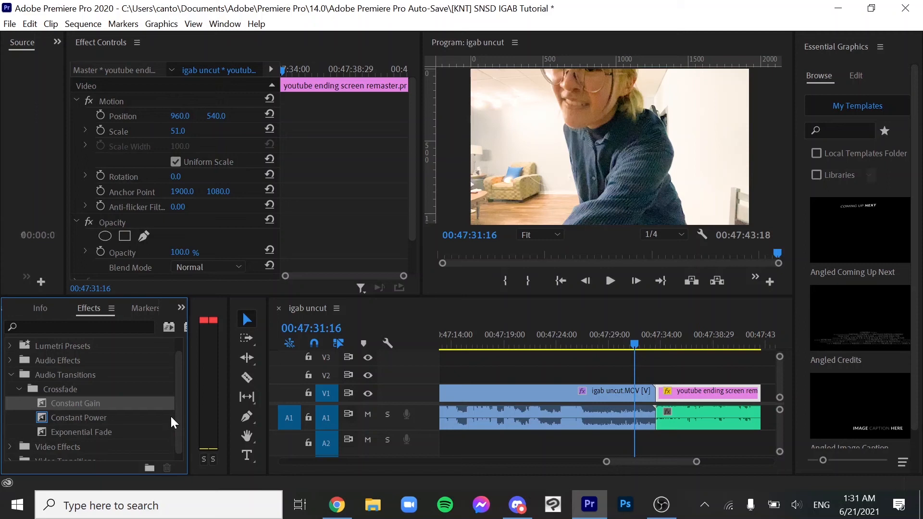
Step: Apply the Constant Power crossfade to the audio cut before the Girls' Generation song and to the song's end
{"action": "left_click", "coordinate": [88, 434]}
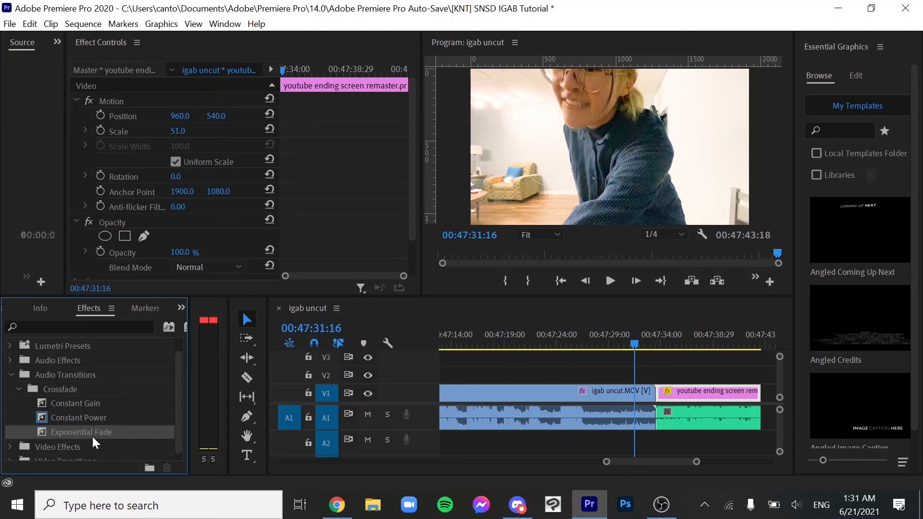
{"action": "left_click", "coordinate": [118, 416]}
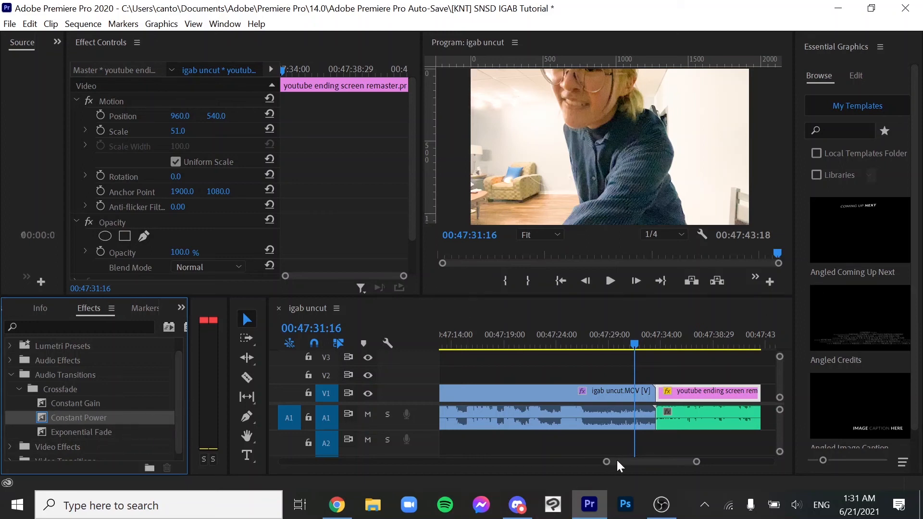
{"action": "scroll", "coordinate": [619, 457], "scroll_direction": "down", "scroll_amount": 5}
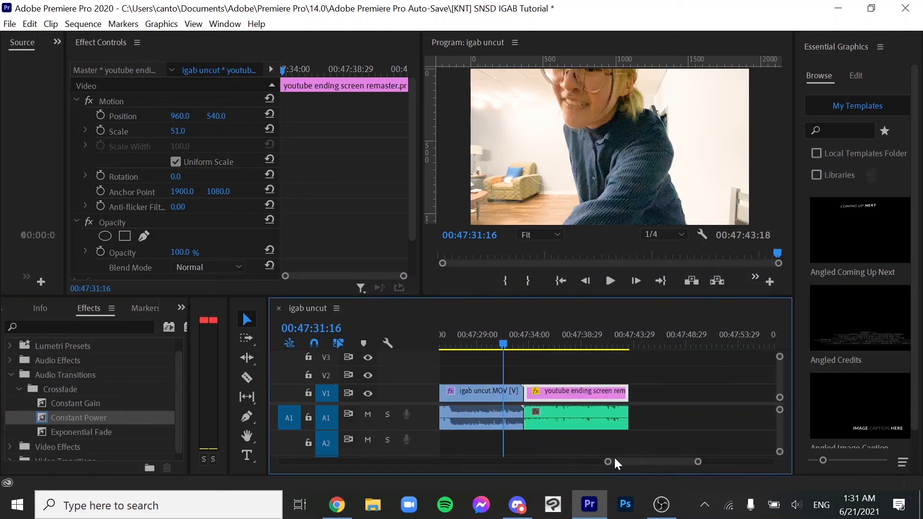
{"action": "left_click_drag", "start_coordinate": [68, 418], "coordinate": [529, 425]}
{"action": "left_click_drag", "start_coordinate": [72, 418], "coordinate": [627, 430]}
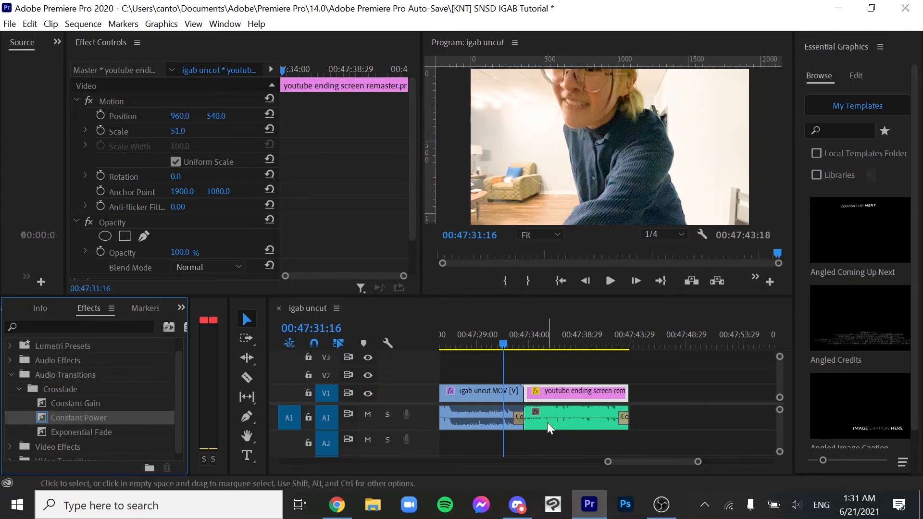
{"action": "left_click", "coordinate": [519, 418]}
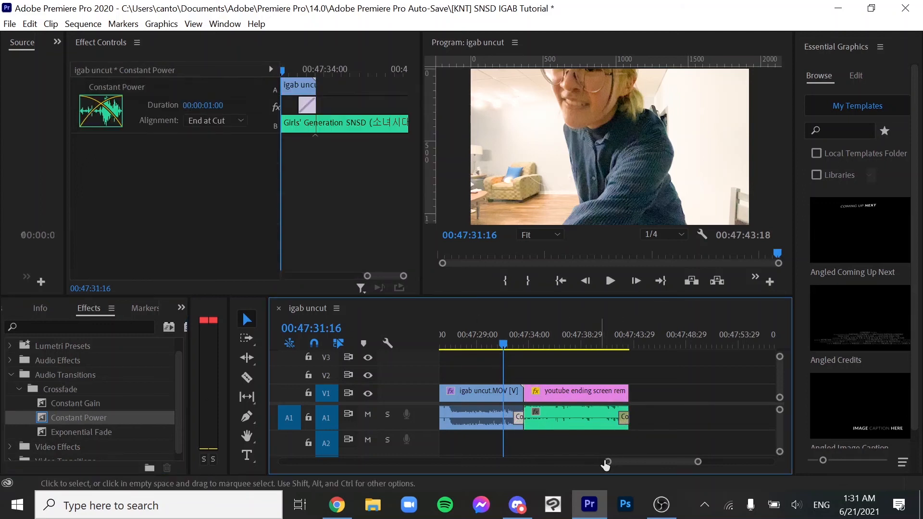
{"action": "scroll", "coordinate": [608, 462], "scroll_direction": "up", "scroll_amount": 3}
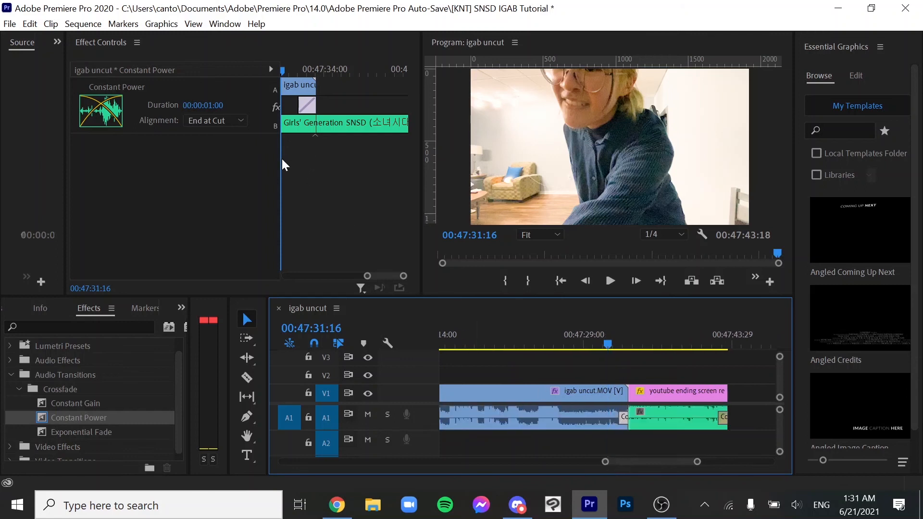
{"action": "left_click_drag", "start_coordinate": [281, 161], "coordinate": [257, 171]}
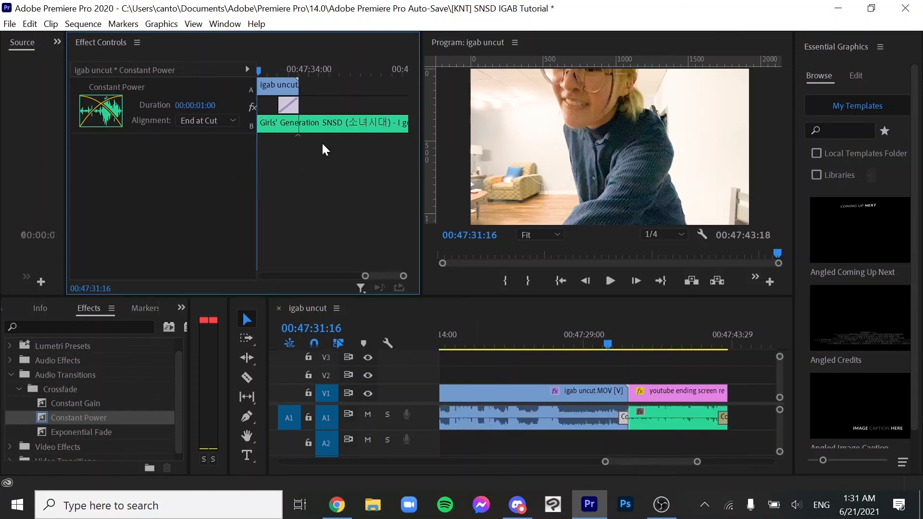
{"action": "left_click_drag", "start_coordinate": [379, 274], "coordinate": [336, 273]}
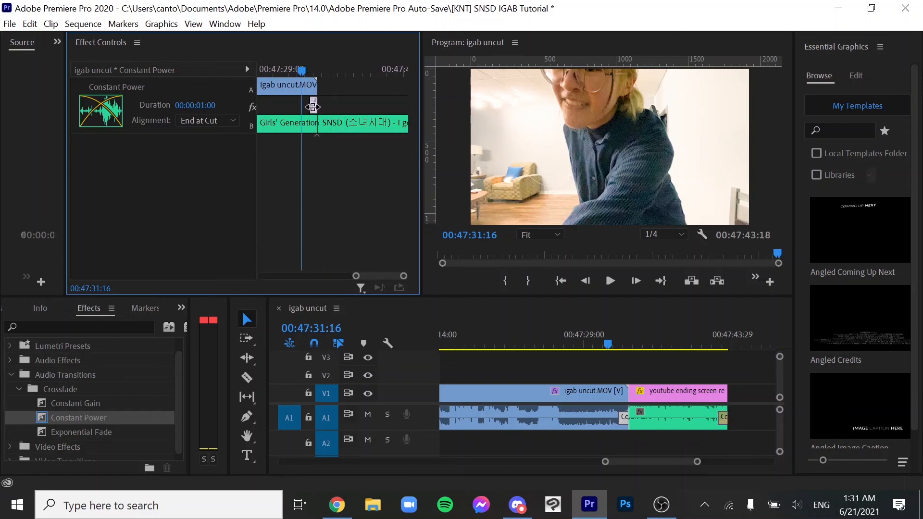
{"action": "left_click", "coordinate": [299, 86]}
{"action": "left_click_drag", "start_coordinate": [315, 104], "coordinate": [391, 122]}
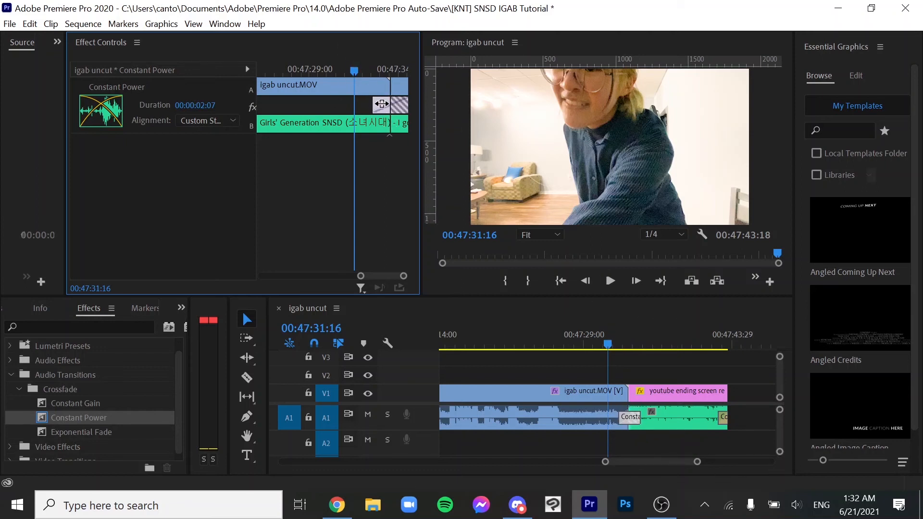
{"action": "key", "text": "ctrl+z"}
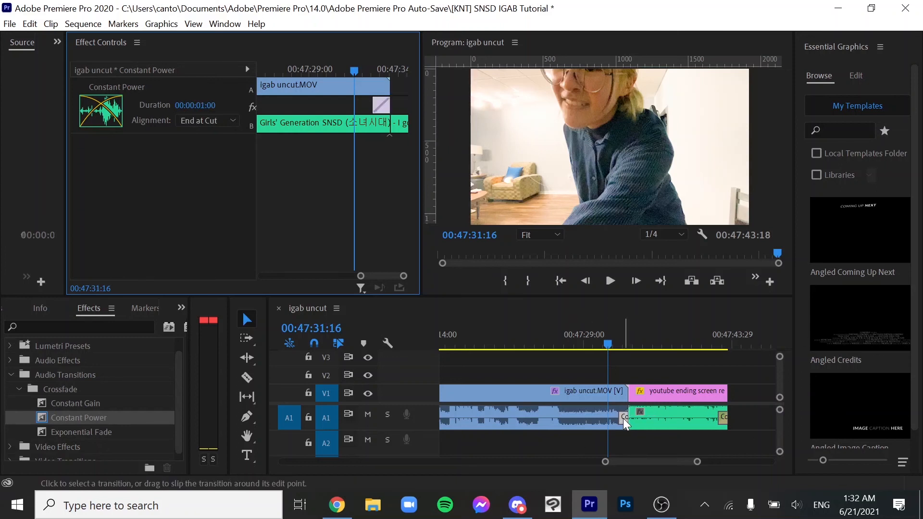
Step: Lengthen the Constant Power crossfade at the cut between the tutorial audio and the song to 00:00:01:26
{"action": "left_click", "coordinate": [647, 416]}
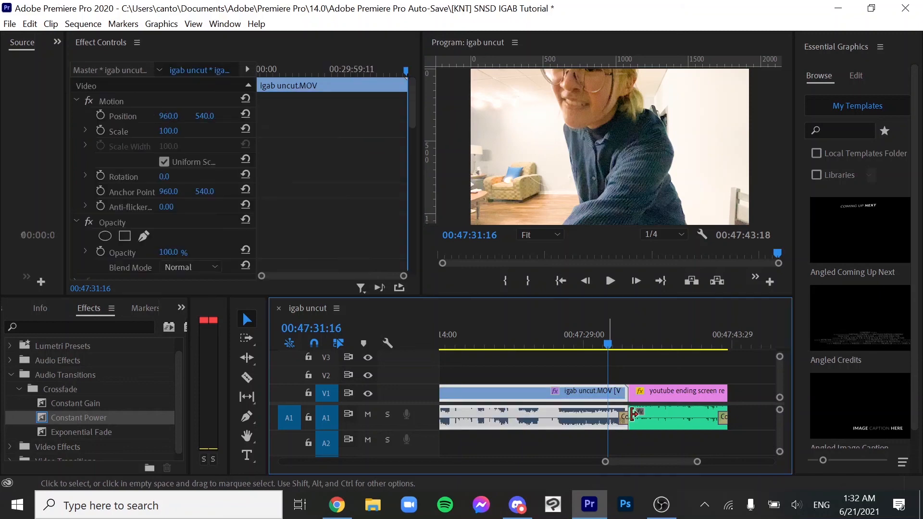
{"action": "left_click", "coordinate": [611, 425]}
{"action": "left_click", "coordinate": [639, 417]}
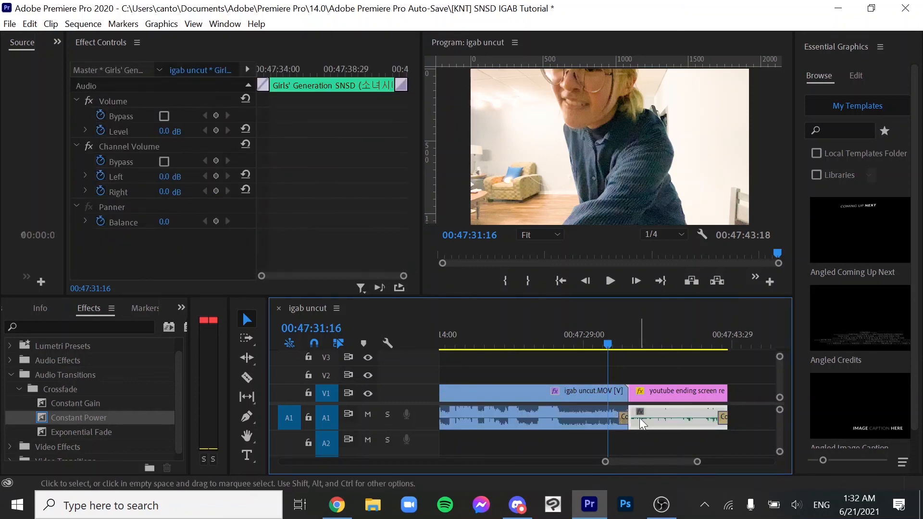
{"action": "left_click", "coordinate": [624, 419]}
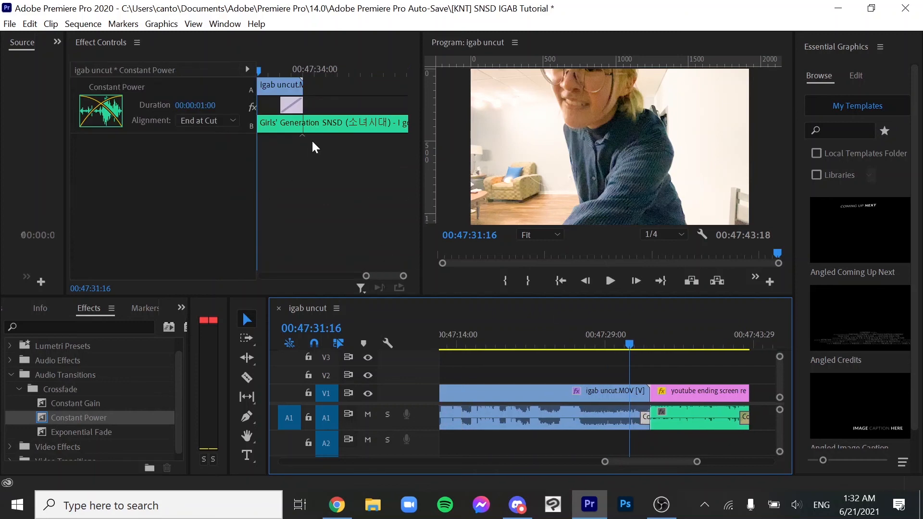
{"action": "left_click_drag", "start_coordinate": [304, 105], "coordinate": [322, 104]}
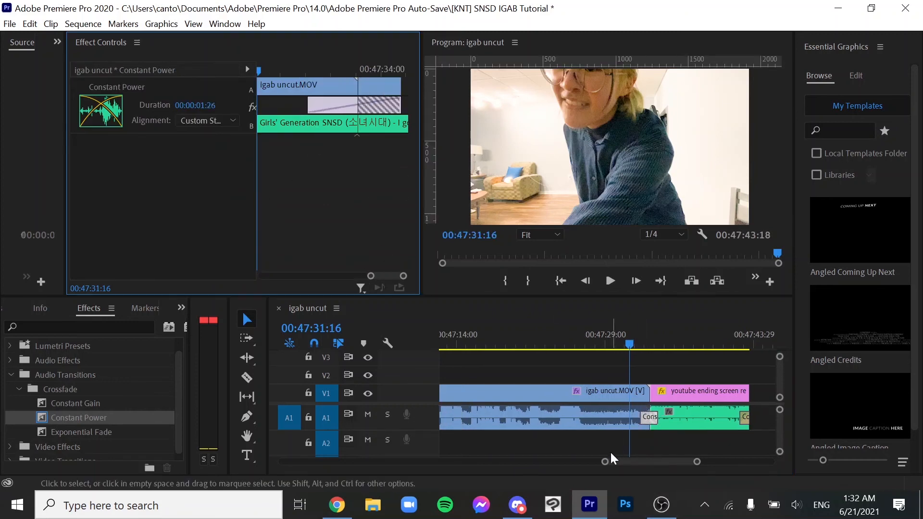
Step: Adjust the first crossfade to start at the audio cut and set the song's ending fade to 00:00:01:08
{"action": "left_click_drag", "start_coordinate": [605, 462], "coordinate": [632, 462]}
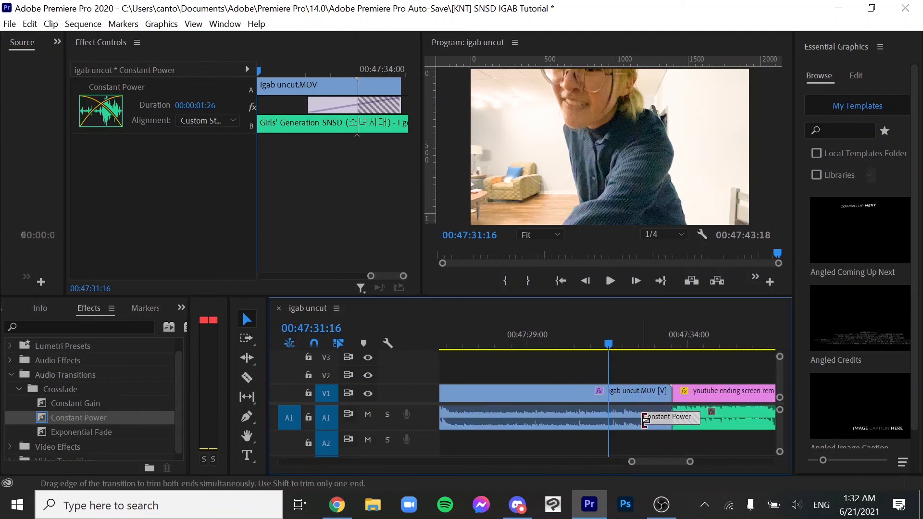
{"action": "left_click_drag", "start_coordinate": [643, 416], "coordinate": [697, 422]}
{"action": "left_click", "coordinate": [654, 418]}
{"action": "left_click_drag", "start_coordinate": [681, 342], "coordinate": [644, 339]}
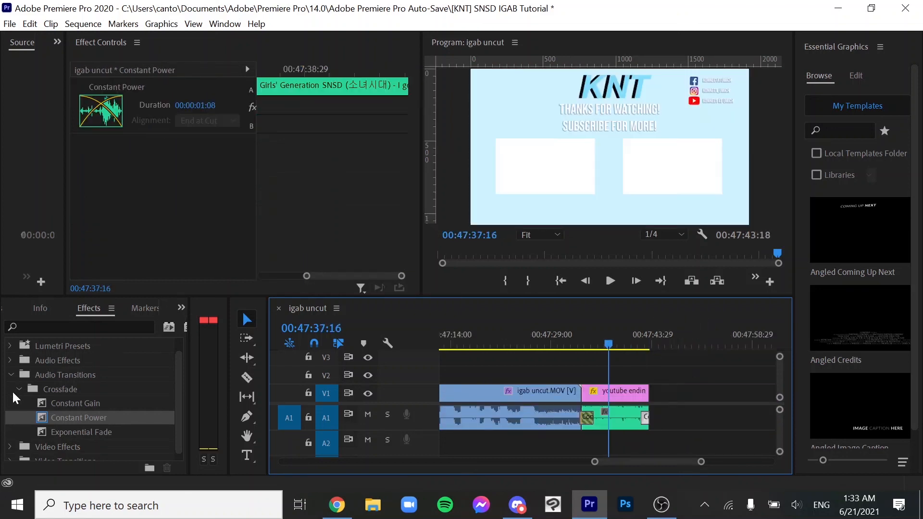
Step: Apply a Cross Dissolve from the Dissolve video transitions between the tutorial footage and the ending screen, and scrub through it
{"action": "left_click", "coordinate": [19, 389]}
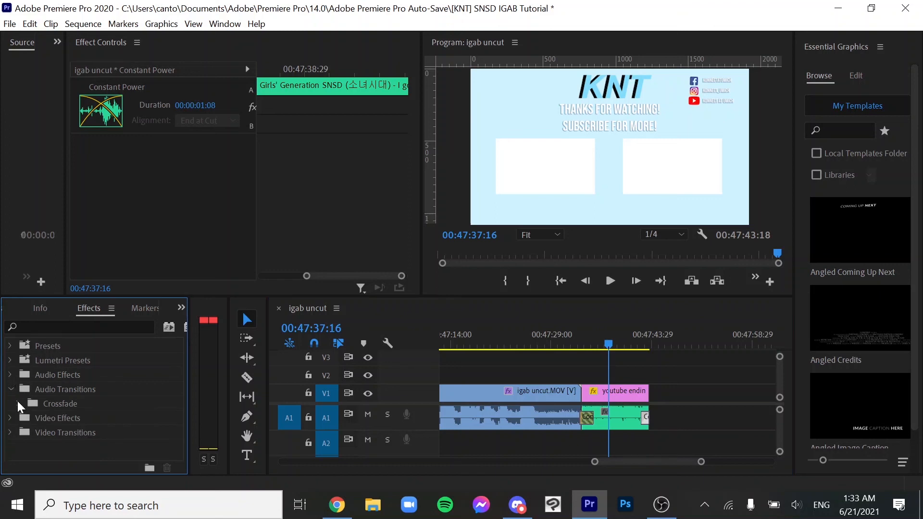
{"action": "left_click", "coordinate": [11, 389]}
{"action": "left_click_drag", "start_coordinate": [600, 344], "coordinate": [573, 348]}
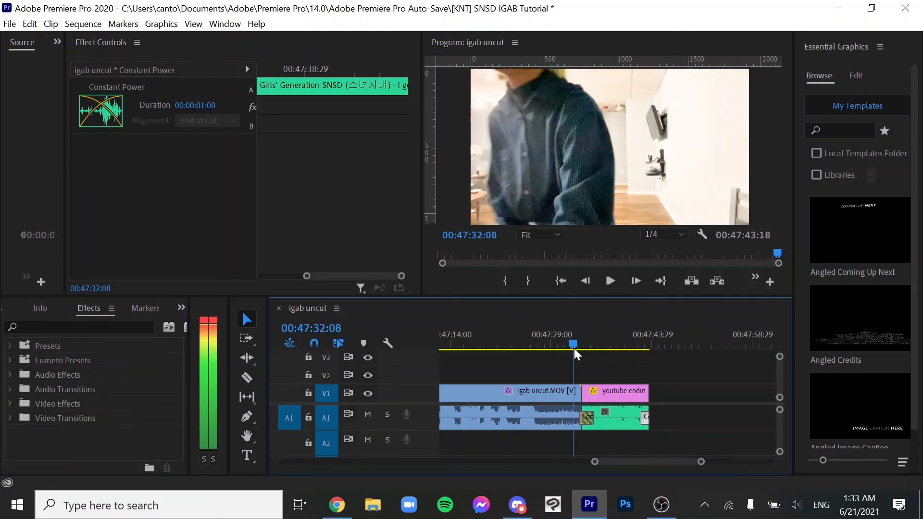
{"action": "left_click", "coordinate": [10, 418]}
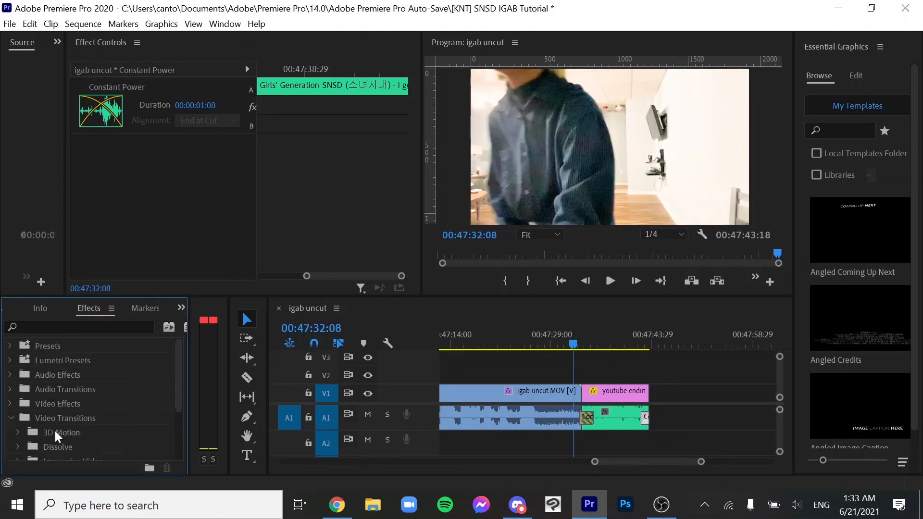
{"action": "scroll", "coordinate": [73, 427], "scroll_direction": "down", "scroll_amount": 2}
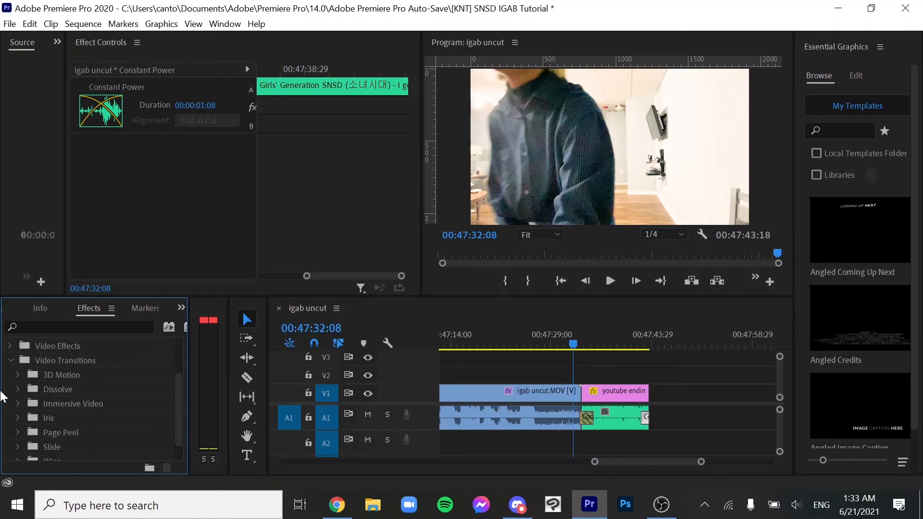
{"action": "left_click", "coordinate": [18, 388]}
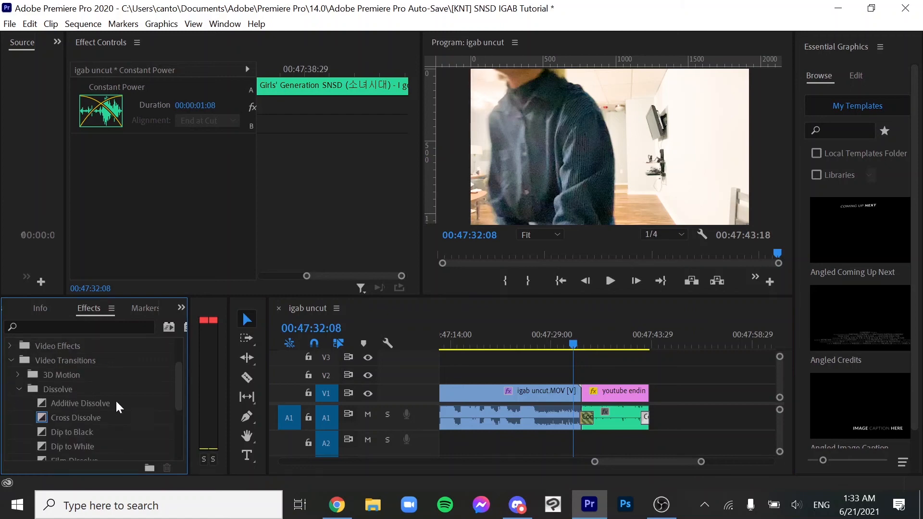
{"action": "scroll", "coordinate": [118, 406], "scroll_direction": "down", "scroll_amount": 3}
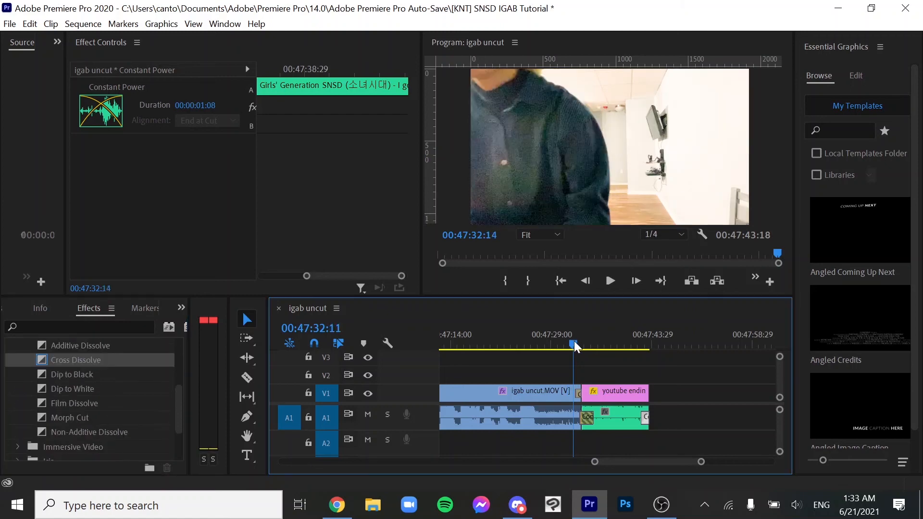
{"action": "mouse_move", "coordinate": [574, 342]}
{"action": "left_mouse_down"}
{"action": "mouse_move", "coordinate": [584, 345]}
{"action": "mouse_move", "coordinate": [575, 354]}
{"action": "left_mouse_up"}
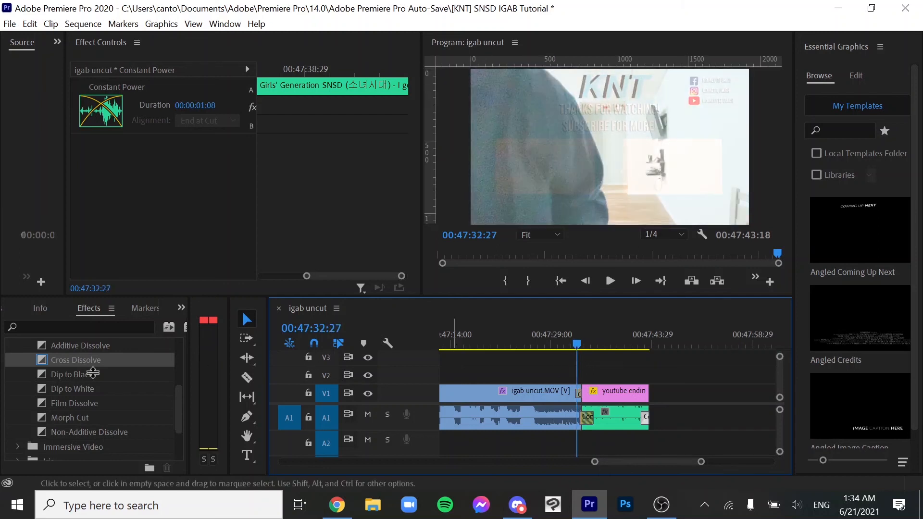
Step: Try a Dip to Black at the end of the ending screen and at the cut before it, then undo both
{"action": "left_click_drag", "start_coordinate": [86, 376], "coordinate": [648, 397]}
{"action": "left_click_drag", "start_coordinate": [620, 340], "coordinate": [581, 353]}
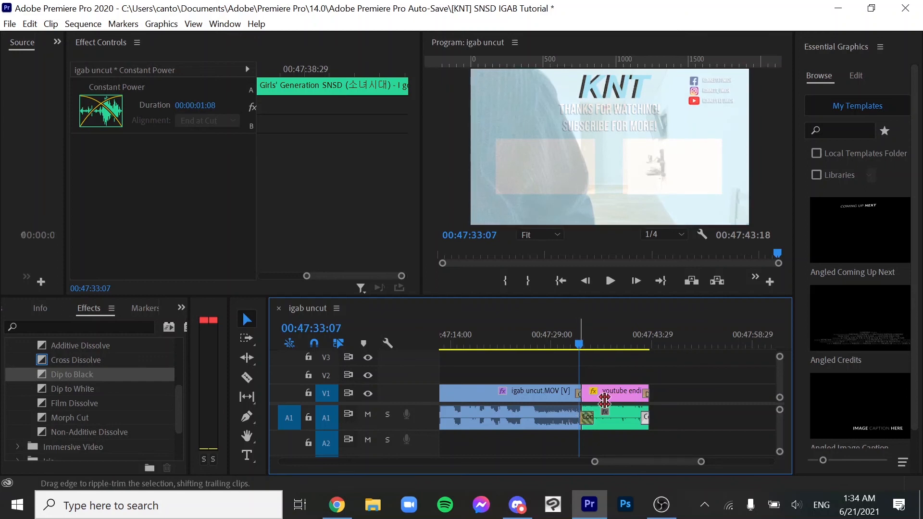
{"action": "key", "text": "ctrl+z"}
{"action": "mouse_move", "coordinate": [68, 378]}
{"action": "left_mouse_down"}
{"action": "mouse_move", "coordinate": [625, 387]}
{"action": "mouse_move", "coordinate": [577, 393]}
{"action": "left_mouse_up"}
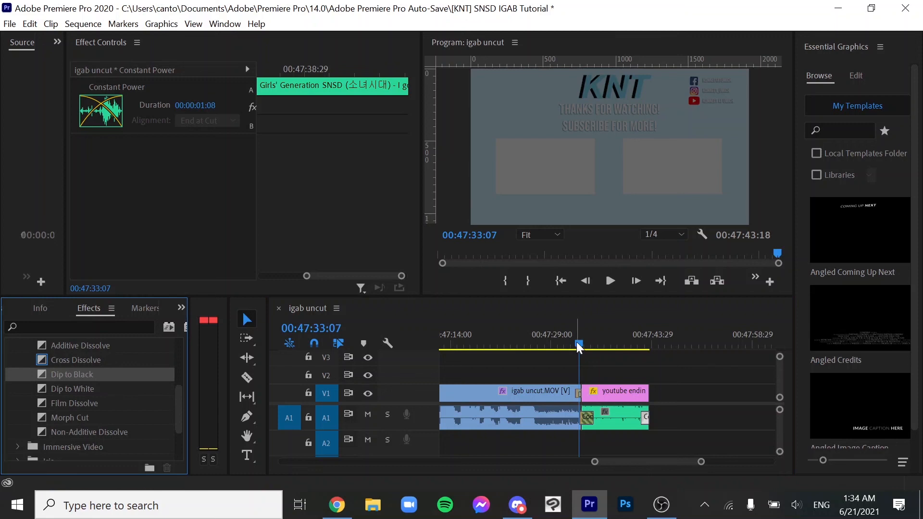
{"action": "left_click_drag", "start_coordinate": [576, 341], "coordinate": [587, 345]}
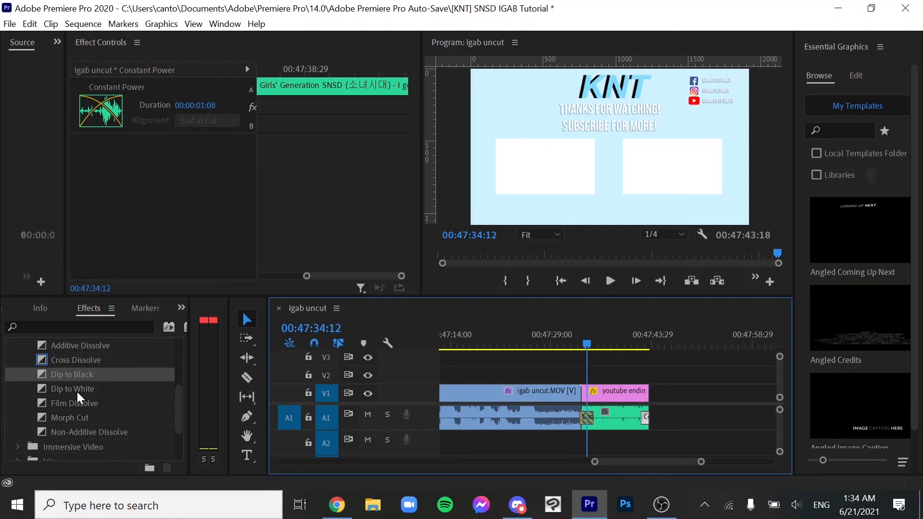
Step: Reapply the Cross Dissolve at the video cut between the tutorial footage and the ending screen
{"action": "left_click_drag", "start_coordinate": [91, 362], "coordinate": [649, 410]}
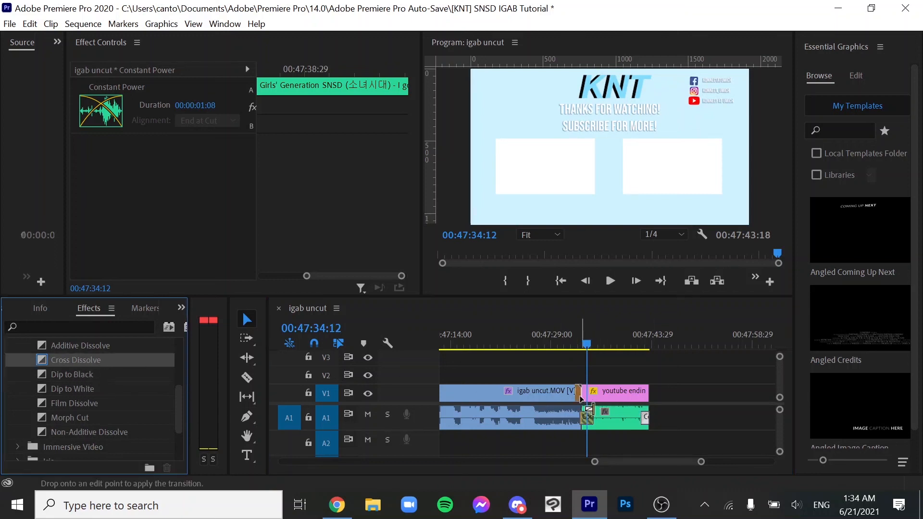
{"action": "left_click_drag", "start_coordinate": [581, 398], "coordinate": [580, 393]}
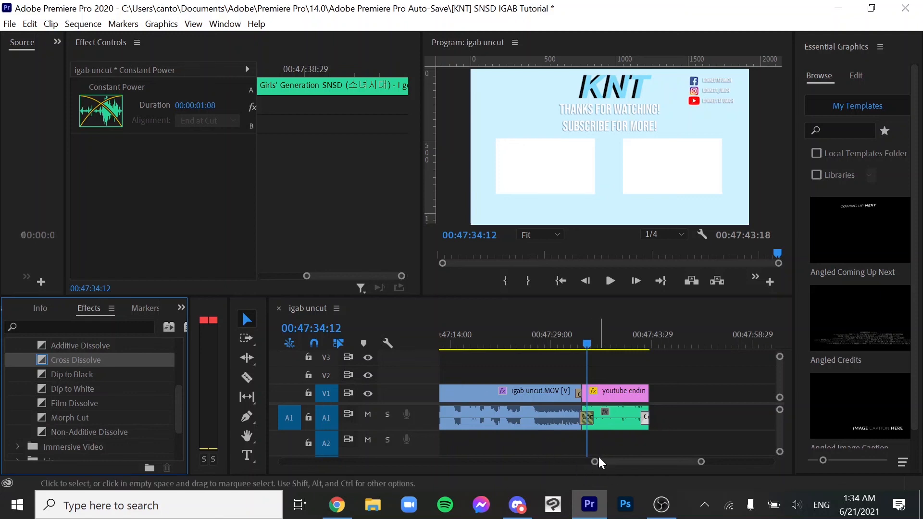
{"action": "left_click_drag", "start_coordinate": [592, 457], "coordinate": [575, 458]}
{"action": "left_click", "coordinate": [587, 386]}
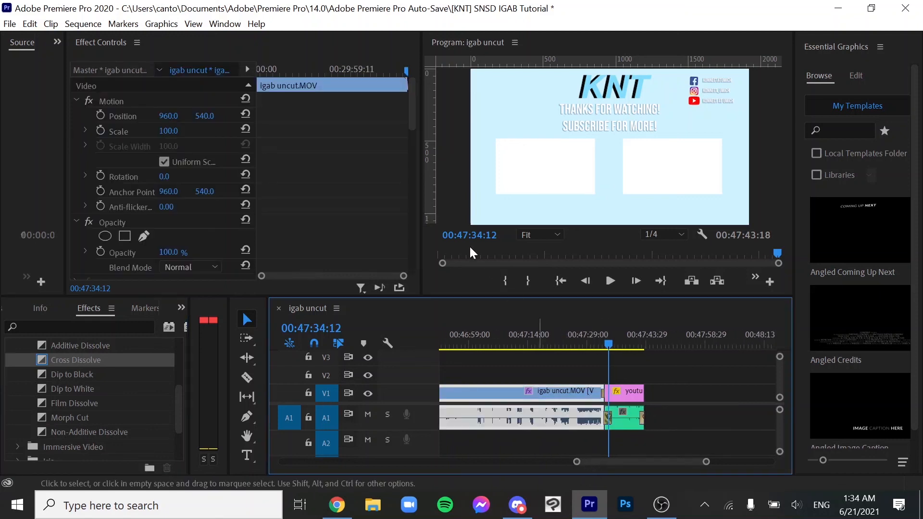
Step: Examine the duration and alignment of the Cross Dissolve between the tutorial footage and the ending screen
{"action": "mouse_move", "coordinate": [263, 276]}
{"action": "left_mouse_down"}
{"action": "mouse_move", "coordinate": [274, 275]}
{"action": "mouse_move", "coordinate": [242, 284]}
{"action": "mouse_move", "coordinate": [275, 277]}
{"action": "left_mouse_up"}
{"action": "left_click", "coordinate": [604, 395]}
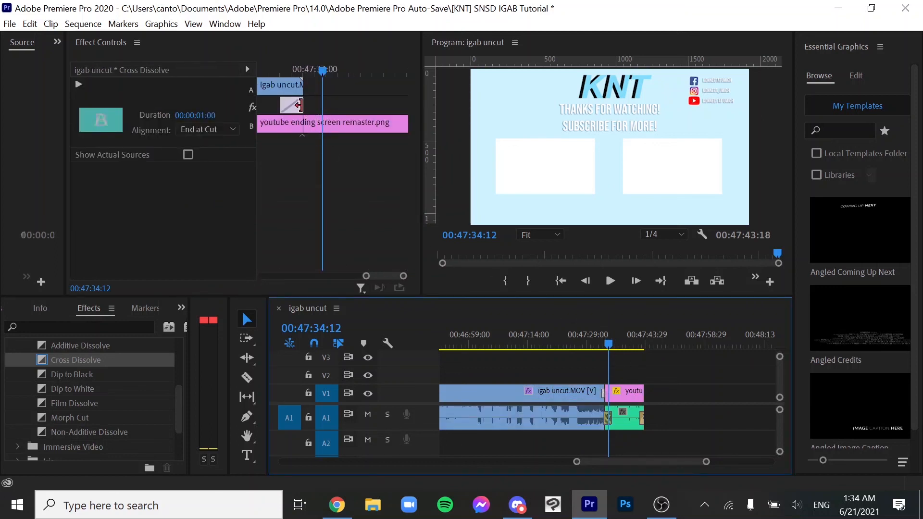
{"action": "mouse_move", "coordinate": [299, 104]}
{"action": "left_mouse_down"}
{"action": "mouse_move", "coordinate": [312, 102]}
{"action": "mouse_move", "coordinate": [302, 106]}
{"action": "left_mouse_up"}
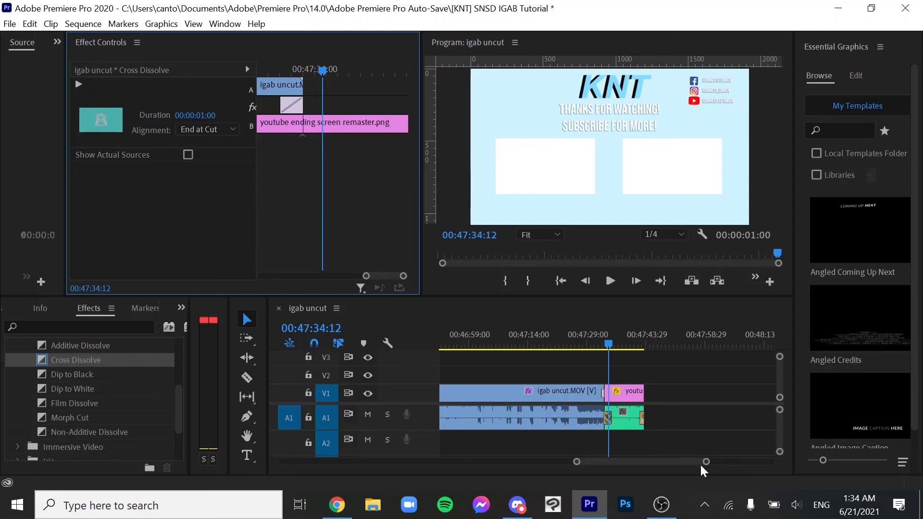
{"action": "left_click", "coordinate": [592, 466]}
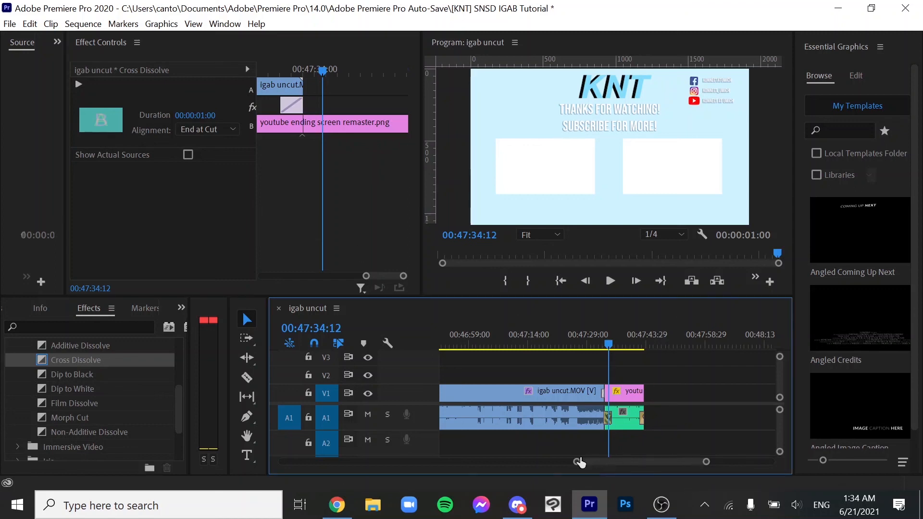
{"action": "left_click_drag", "start_coordinate": [577, 462], "coordinate": [502, 457]}
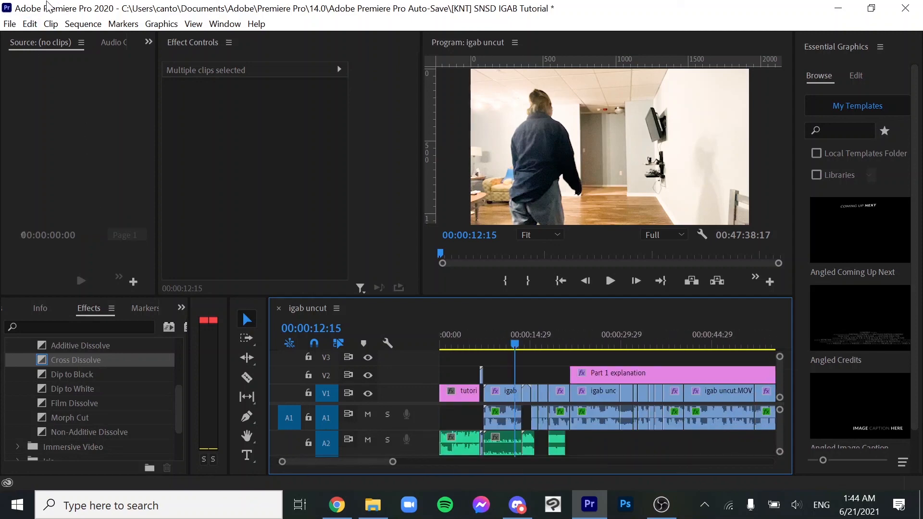
Step: Open the media export settings for the sequence, keep the H.264 format, and scrub the export preview back to the start
{"action": "left_click", "coordinate": [9, 24]}
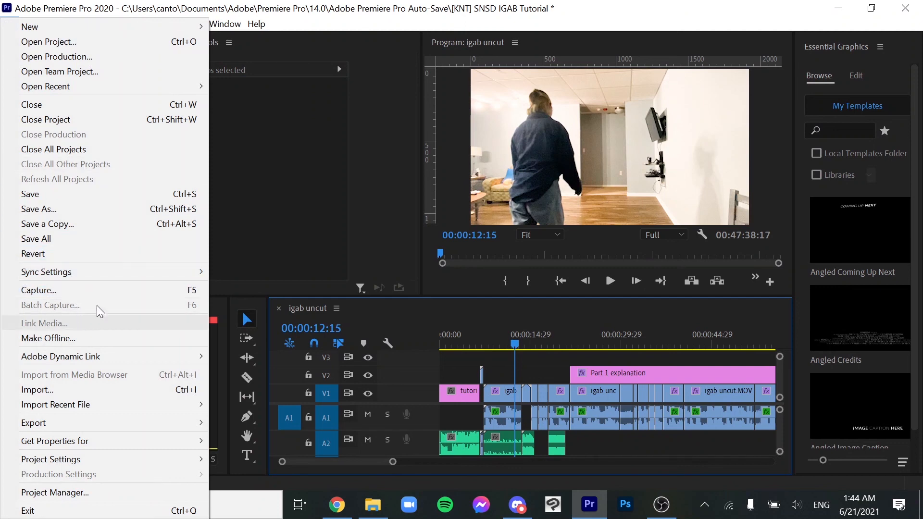
{"action": "mouse_move", "coordinate": [77, 420]}
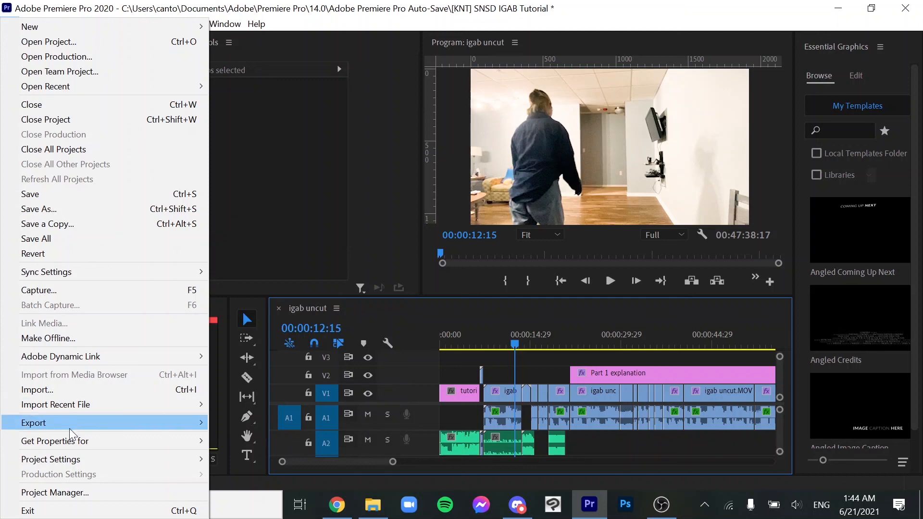
{"action": "left_click", "coordinate": [336, 263]}
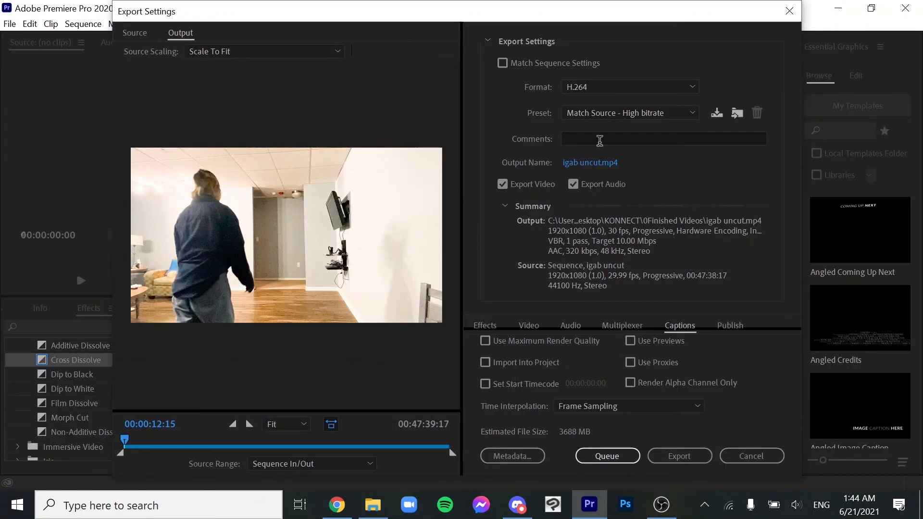
{"action": "left_click", "coordinate": [592, 88]}
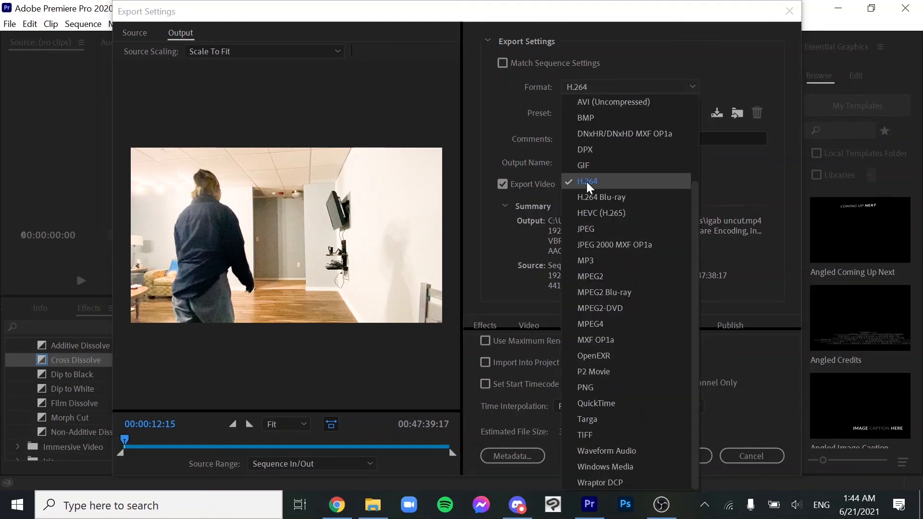
{"action": "left_click", "coordinate": [699, 42]}
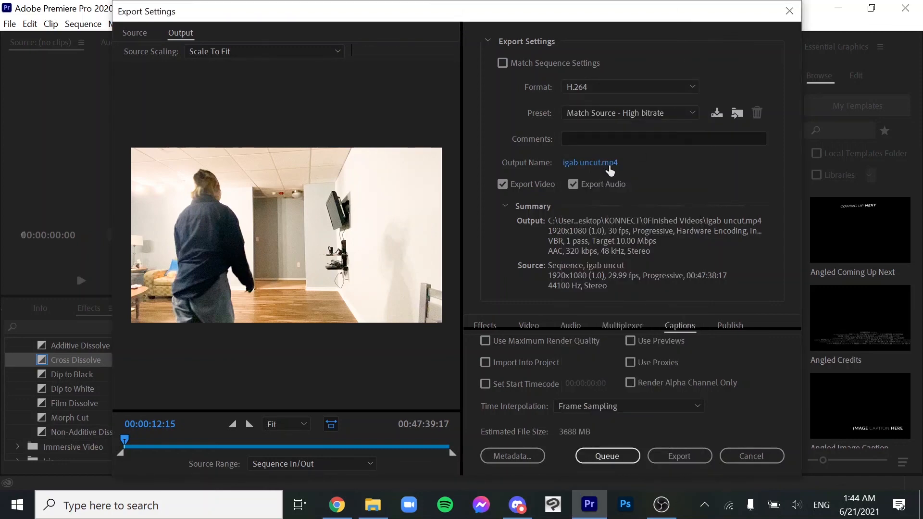
{"action": "left_click", "coordinate": [605, 88]}
{"action": "left_click", "coordinate": [246, 272]}
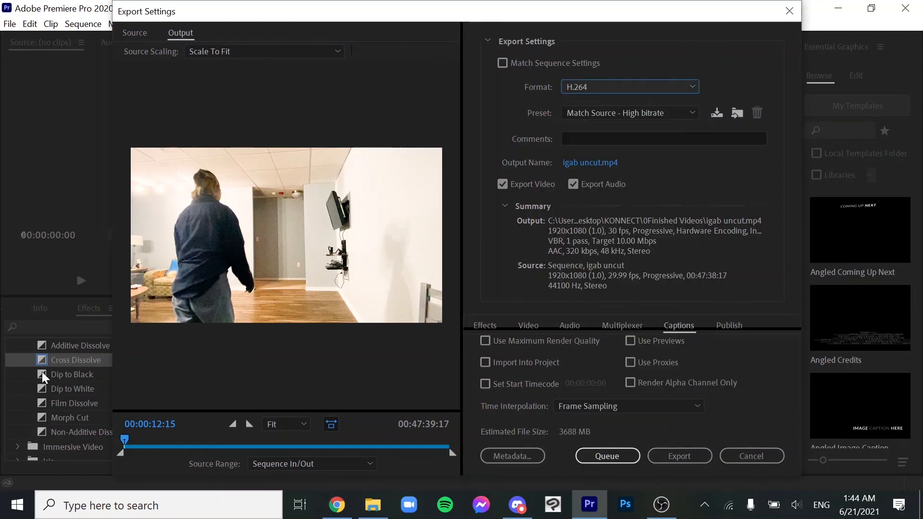
{"action": "left_click_drag", "start_coordinate": [133, 440], "coordinate": [251, 427]}
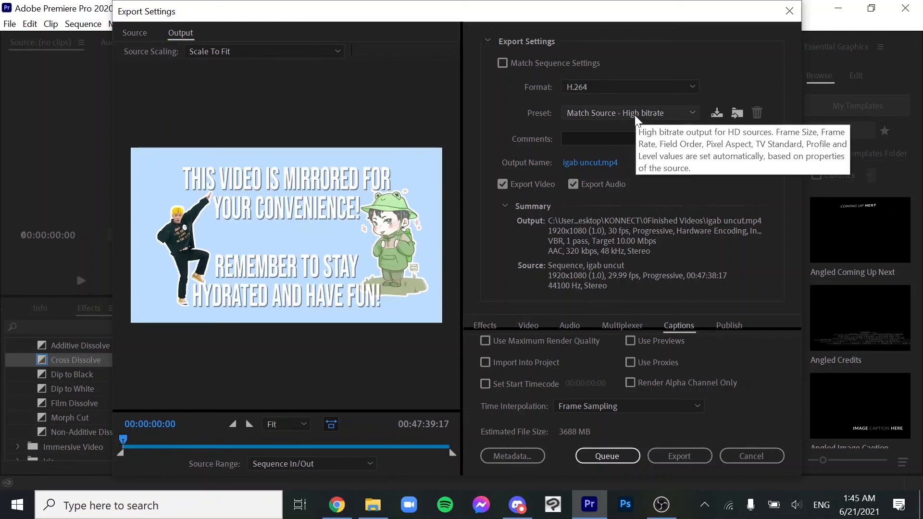
Step: Try the Match Source - Adaptive High Bitrate and Medium bitrate export presets, and return to Match Source - High bitrate
{"action": "left_click", "coordinate": [633, 116]}
{"action": "left_click", "coordinate": [681, 74]}
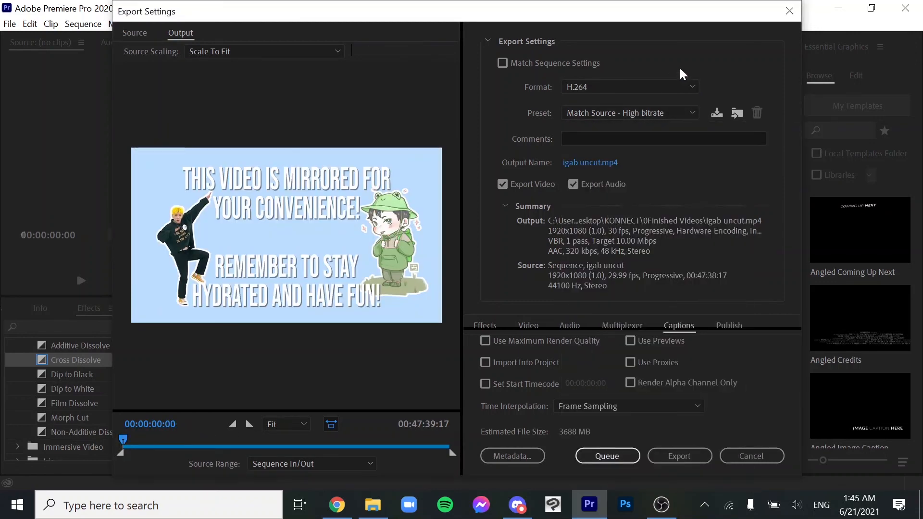
{"action": "left_click", "coordinate": [655, 113]}
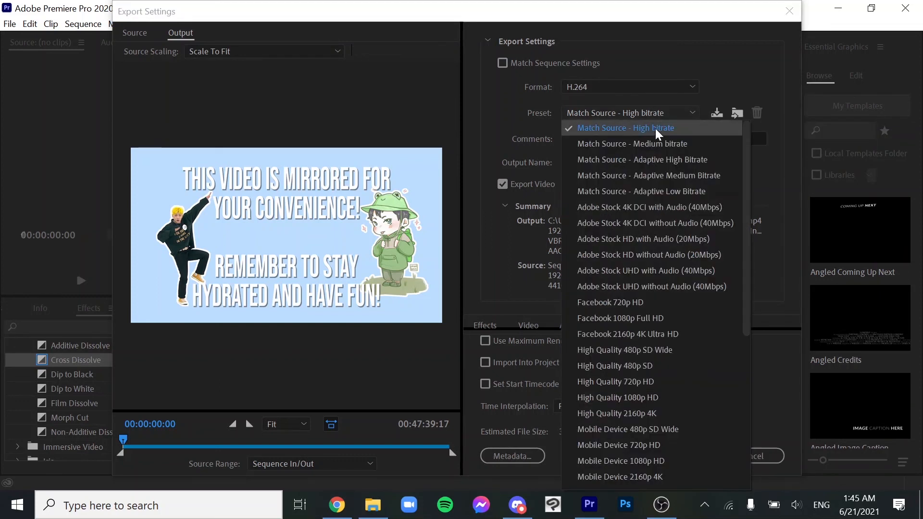
{"action": "left_click", "coordinate": [647, 159]}
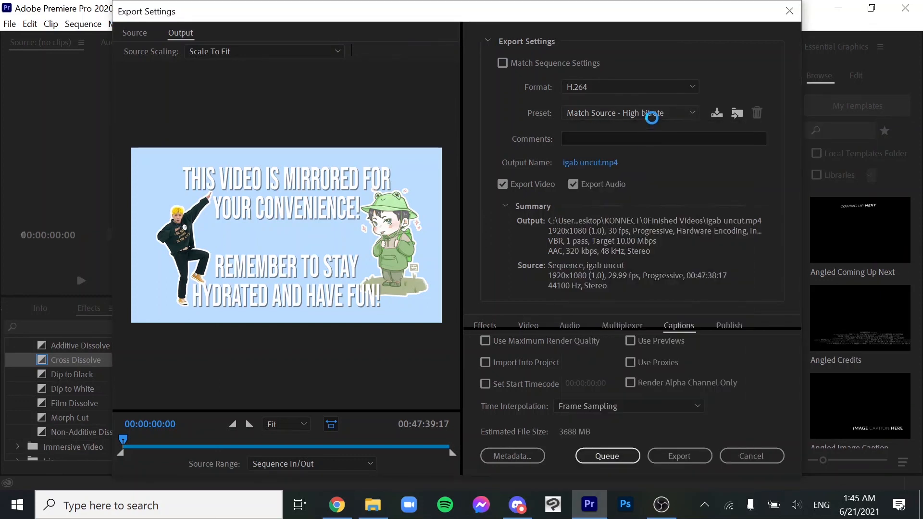
{"action": "left_click", "coordinate": [655, 113]}
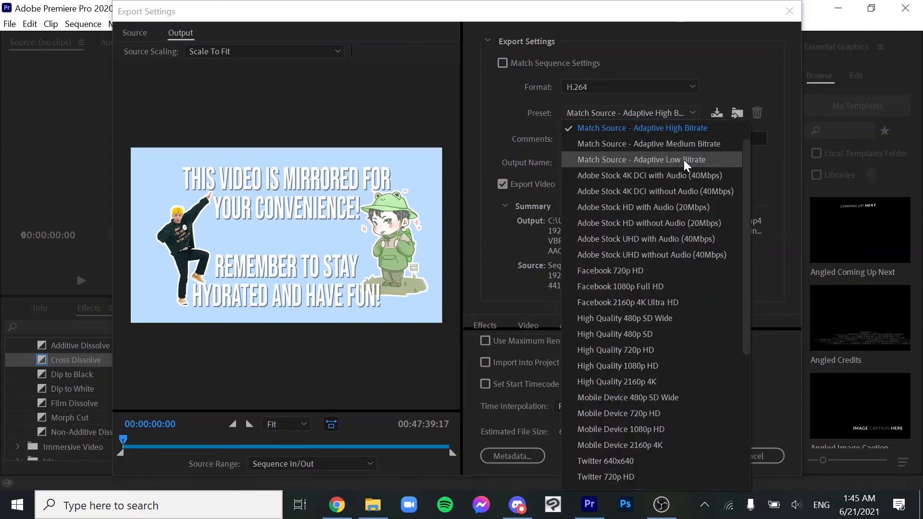
{"action": "scroll", "coordinate": [698, 152], "scroll_direction": "up", "scroll_amount": 1}
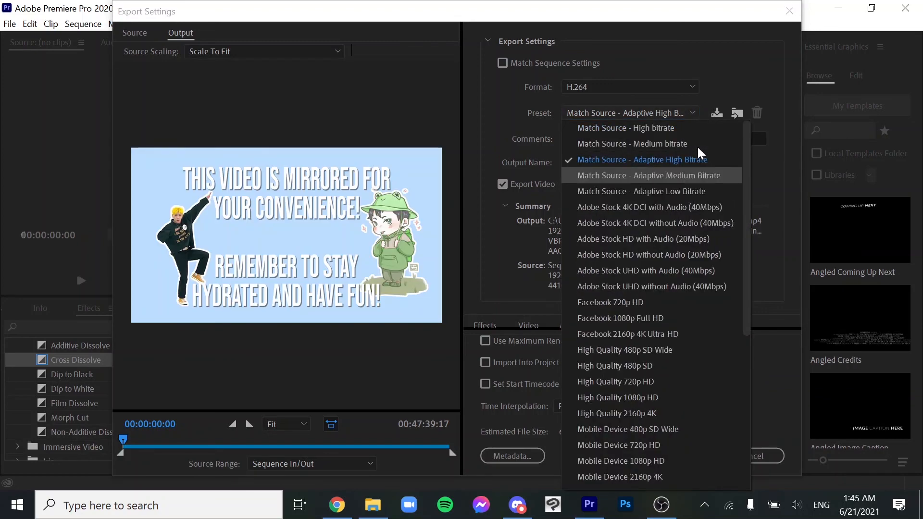
{"action": "left_click", "coordinate": [648, 128]}
{"action": "left_click", "coordinate": [653, 116]}
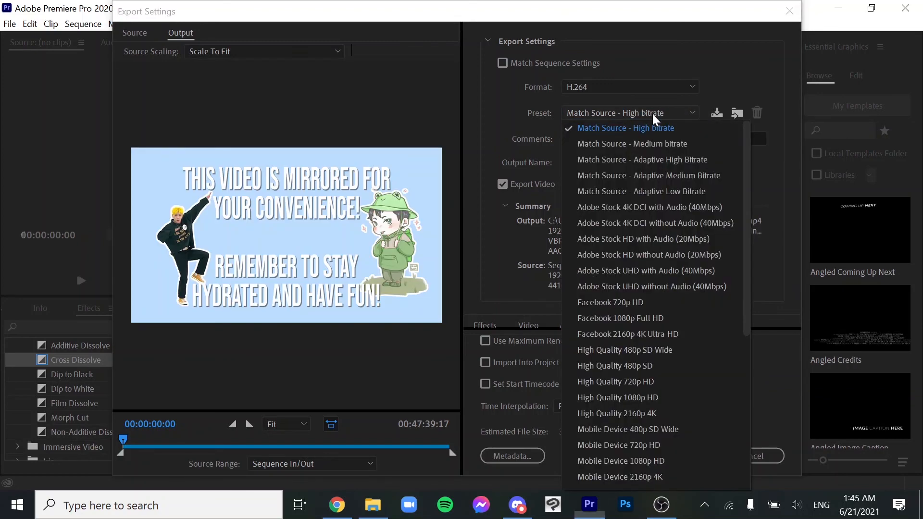
{"action": "left_click", "coordinate": [662, 145]}
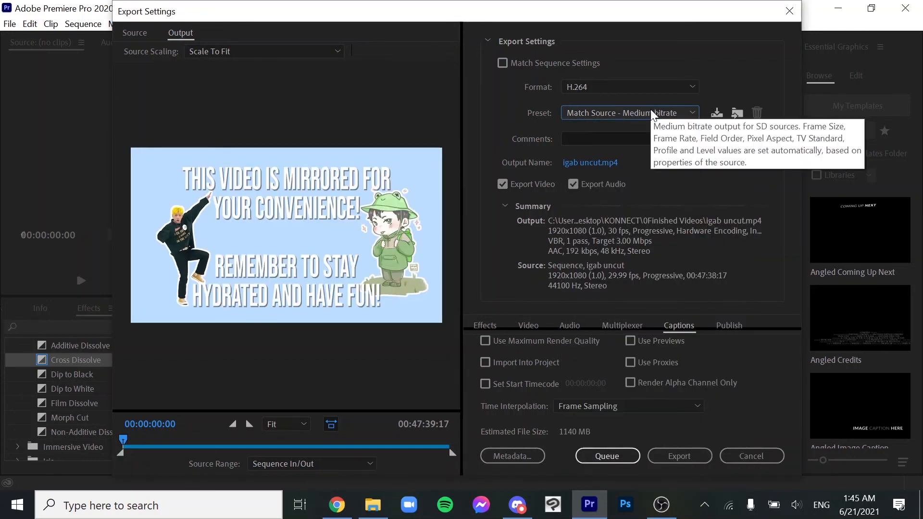
{"action": "left_click", "coordinate": [650, 113]}
{"action": "scroll", "coordinate": [657, 135], "scroll_direction": "up", "scroll_amount": 1}
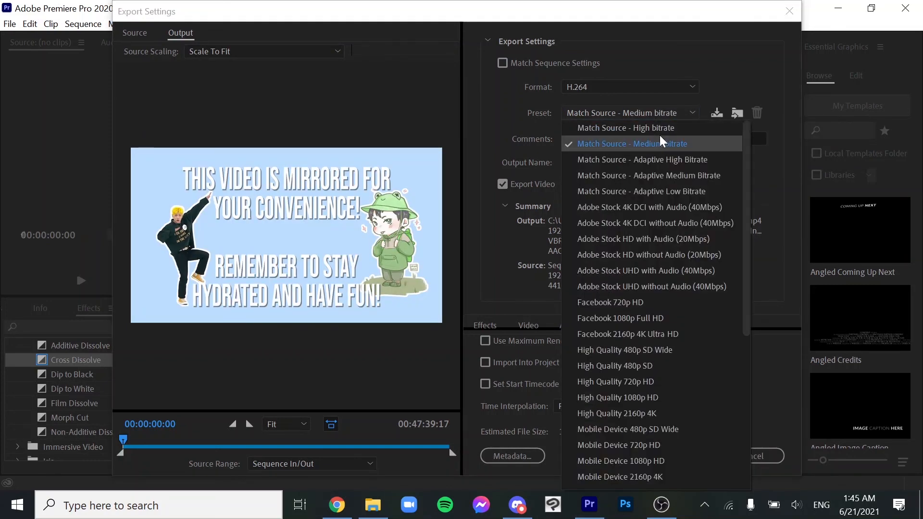
{"action": "left_click", "coordinate": [658, 124]}
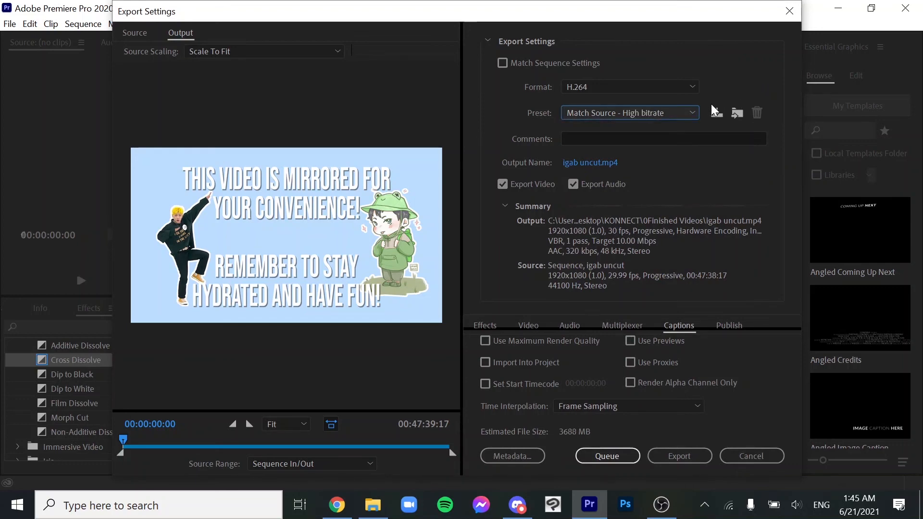
Step: Name the export file [KNT] SNSD IGAB Tutorial in the 0Finished Videos folder and set the source range to Entire Sequence
{"action": "left_click", "coordinate": [583, 168]}
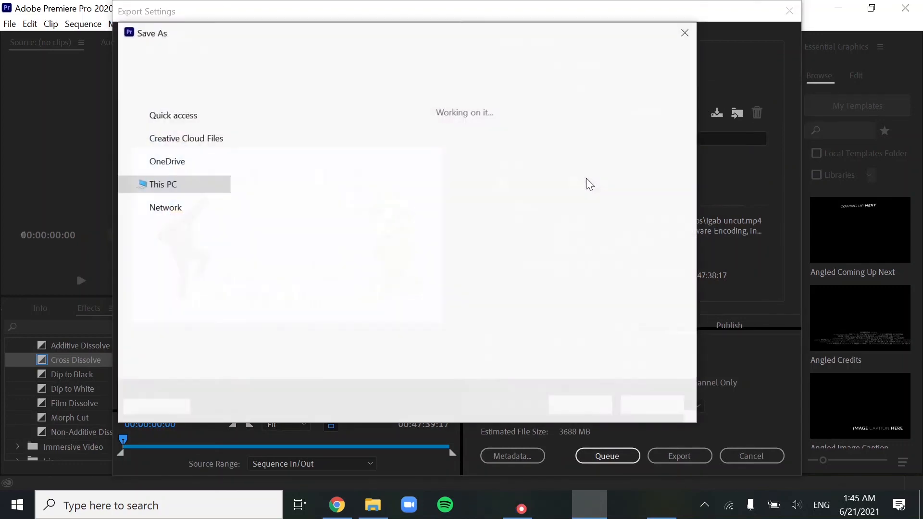
{"action": "type", "text": "[KNT]"}
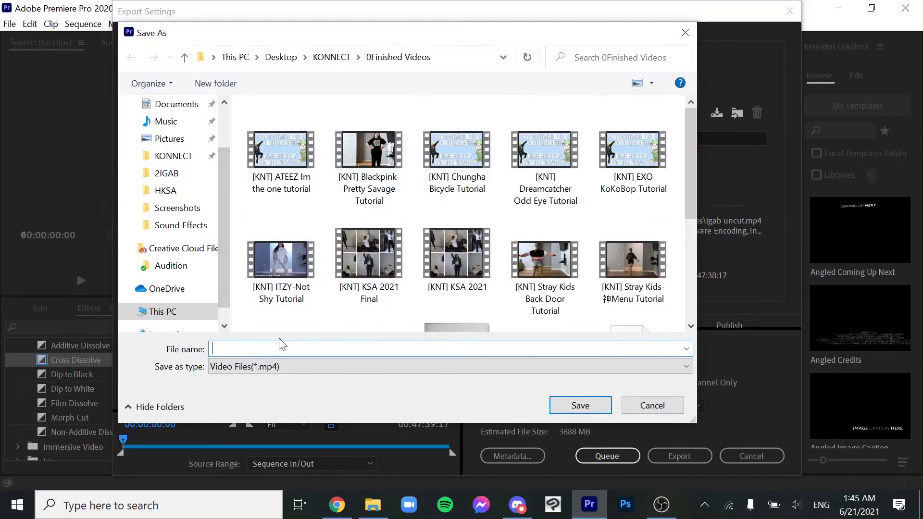
{"action": "type", "text": " SNSD IGAB Tutorial"}
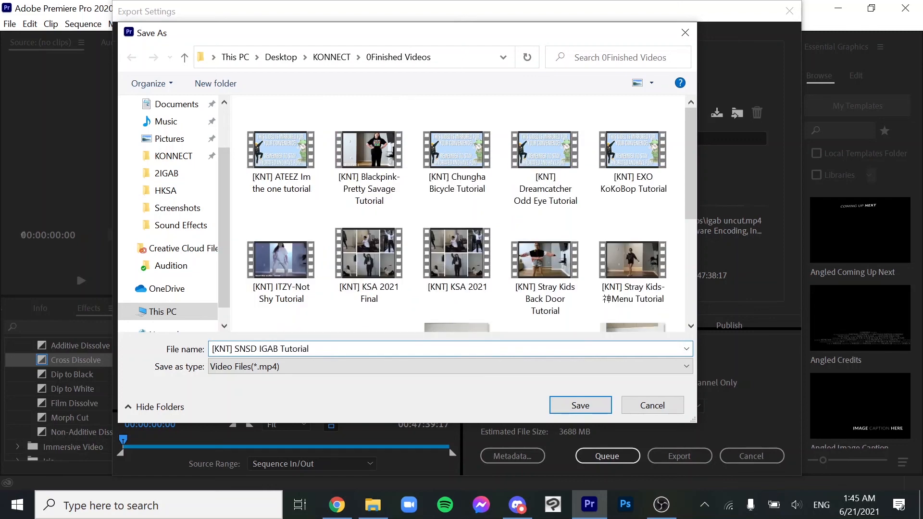
{"action": "key", "text": "Return"}
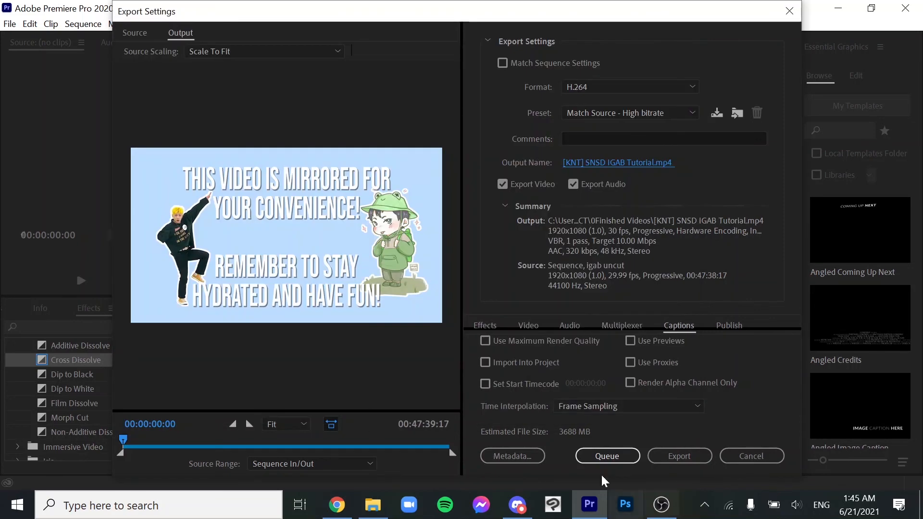
{"action": "left_click", "coordinate": [262, 464]}
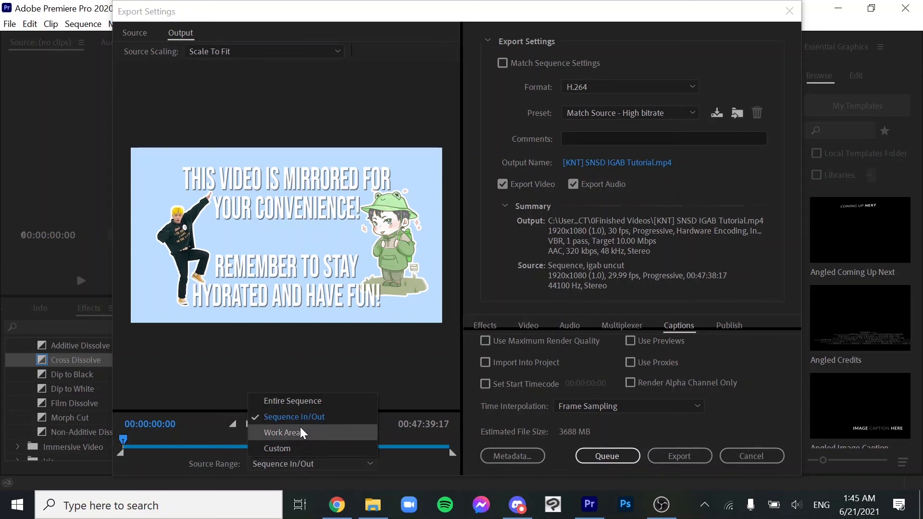
{"action": "left_click", "coordinate": [308, 401]}
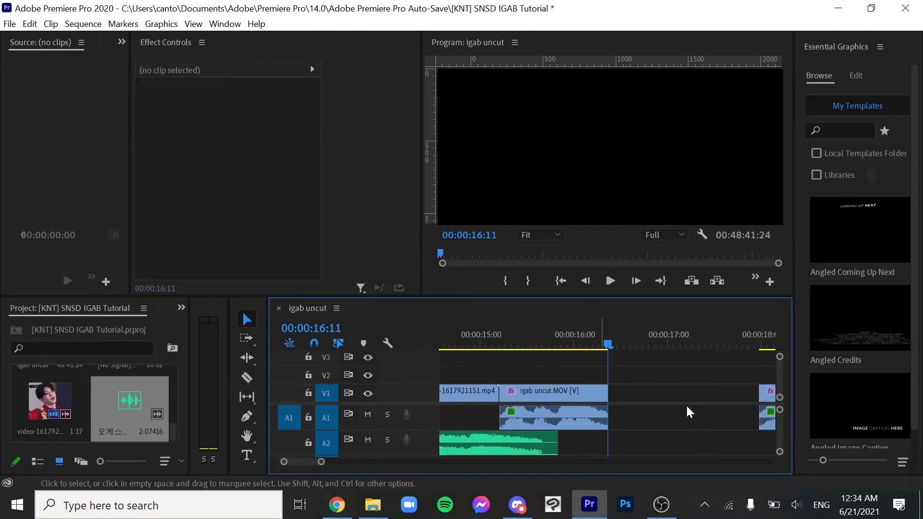
Step: Try closing the gap after the short igab uncut clip, and undo both that move and the clip deletion before it
{"action": "left_click_drag", "start_coordinate": [769, 411], "coordinate": [617, 412]}
{"action": "left_click_drag", "start_coordinate": [609, 344], "coordinate": [596, 365]}
{"action": "key", "text": "ctrl+z"}
{"action": "key", "text": "ctrl+z"}
{"action": "left_click_drag", "start_coordinate": [709, 344], "coordinate": [649, 365]}
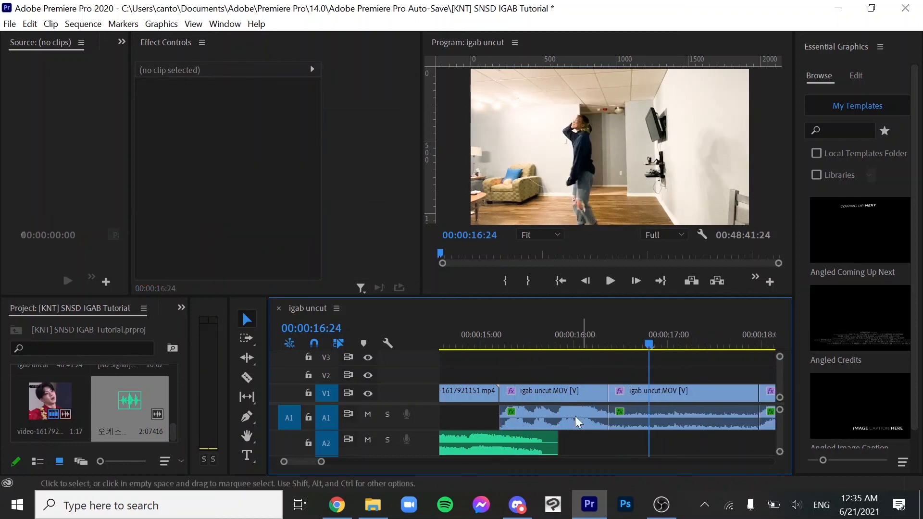
Step: Delete only the video of the short igab uncut clip right after the meme, keeping its audio on A1
{"action": "left_click", "coordinate": [587, 426], "text": "alt"}
{"action": "key", "text": "Delete"}
{"action": "left_click", "coordinate": [733, 426]}
{"action": "key", "text": "ctrl+z"}
{"action": "left_click", "coordinate": [589, 395], "text": "alt"}
{"action": "key", "text": "Delete"}
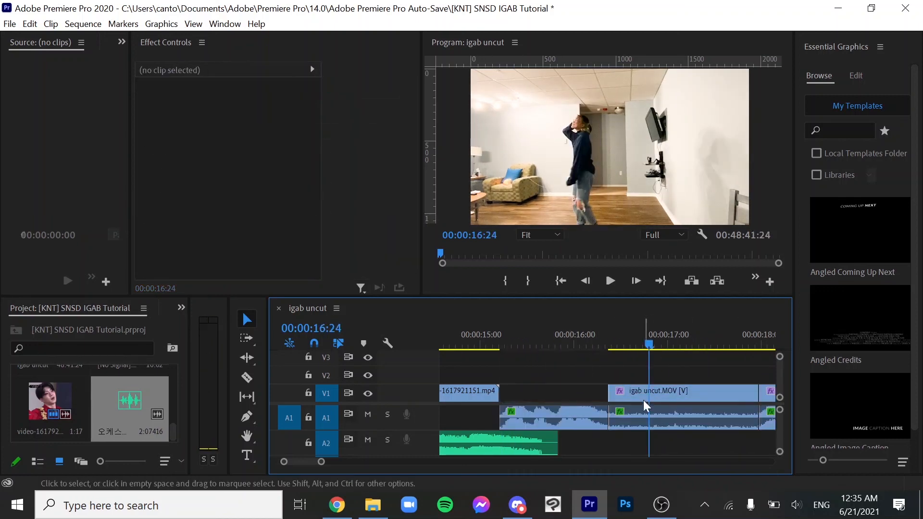
Step: Delete only the audio of the second igab uncut clip after the meme, keeping its video on V1
{"action": "left_click_drag", "start_coordinate": [655, 342], "coordinate": [670, 345]}
{"action": "left_click", "coordinate": [673, 409]}
{"action": "left_click", "coordinate": [677, 410], "text": "alt"}
{"action": "key", "text": "Delete"}
Step: Fit the kept video over the kept audio after the meme, close the following footage up to it, and preview the joined section
{"action": "left_click_drag", "start_coordinate": [682, 394], "coordinate": [652, 394]}
{"action": "left_click", "coordinate": [764, 398]}
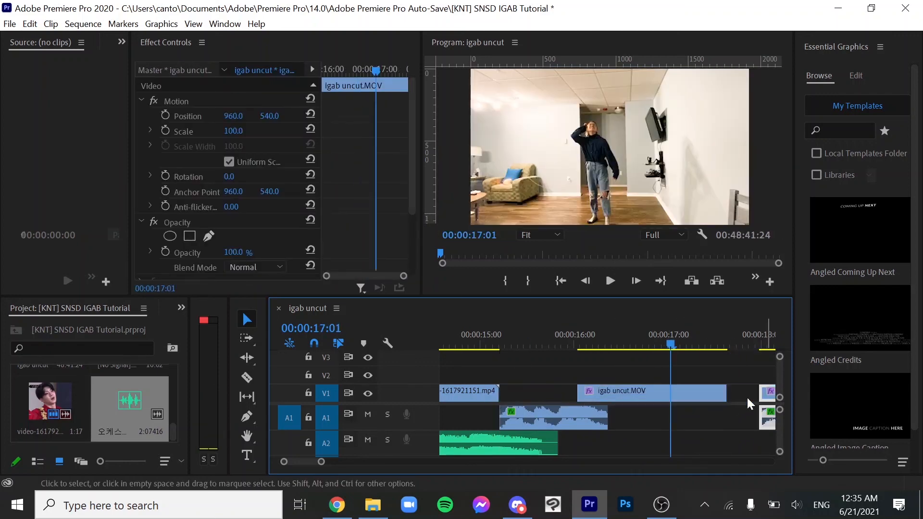
{"action": "left_click_drag", "start_coordinate": [750, 403], "coordinate": [718, 404]}
{"action": "left_click_drag", "start_coordinate": [578, 394], "coordinate": [520, 395]}
{"action": "left_click_drag", "start_coordinate": [734, 410], "coordinate": [614, 410]}
{"action": "left_click", "coordinate": [489, 338]}
{"action": "key", "text": "grave"}
{"action": "key", "text": "space"}
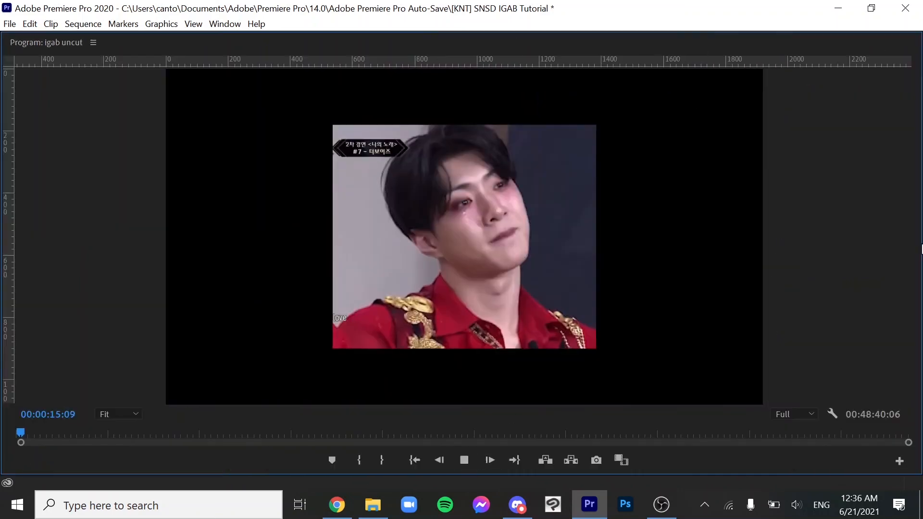
{"action": "key", "text": "space"}
{"action": "key", "text": "grave"}
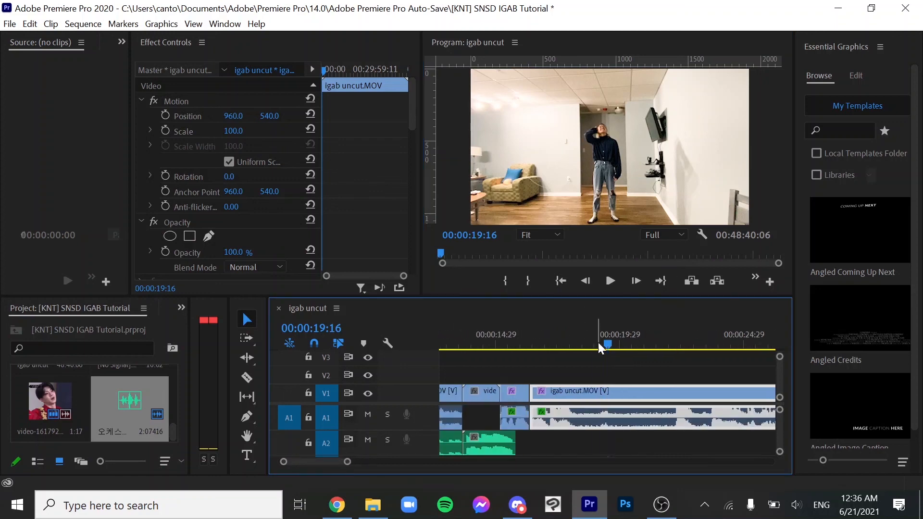
Step: Cut the long igab uncut clip at two points shortly after its start and delete the section between the cuts
{"action": "left_click_drag", "start_coordinate": [599, 344], "coordinate": [571, 345]}
{"action": "key", "text": "c"}
{"action": "left_click", "coordinate": [571, 392]}
{"action": "left_click_drag", "start_coordinate": [644, 344], "coordinate": [612, 394]}
{"action": "left_click", "coordinate": [671, 393]}
{"action": "key", "text": "v"}
{"action": "left_click", "coordinate": [626, 391]}
{"action": "key", "text": "Delete"}
{"action": "left_click_drag", "start_coordinate": [559, 345], "coordinate": [562, 347]}
{"action": "key", "text": "space"}
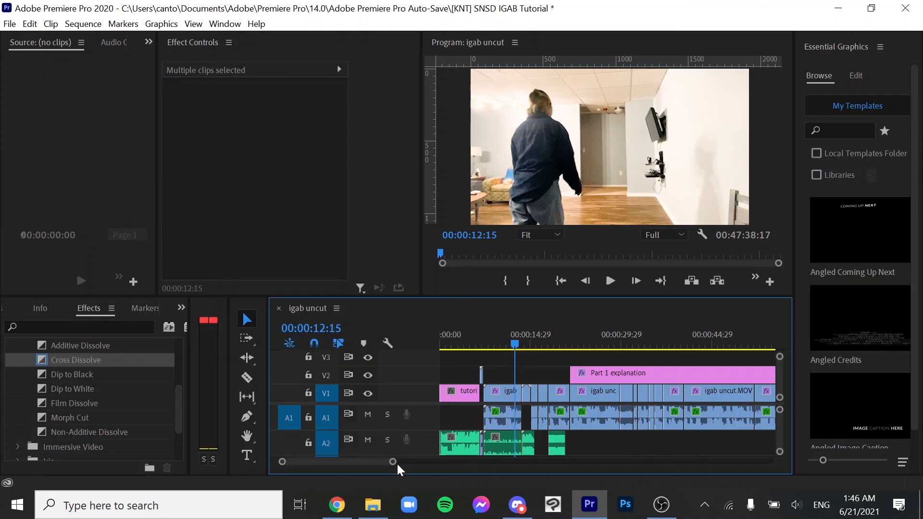
Step: Show more of the finished timeline and move the playhead to 00:00:00:13 on the intro screen
{"action": "left_click_drag", "start_coordinate": [393, 462], "coordinate": [565, 476]}
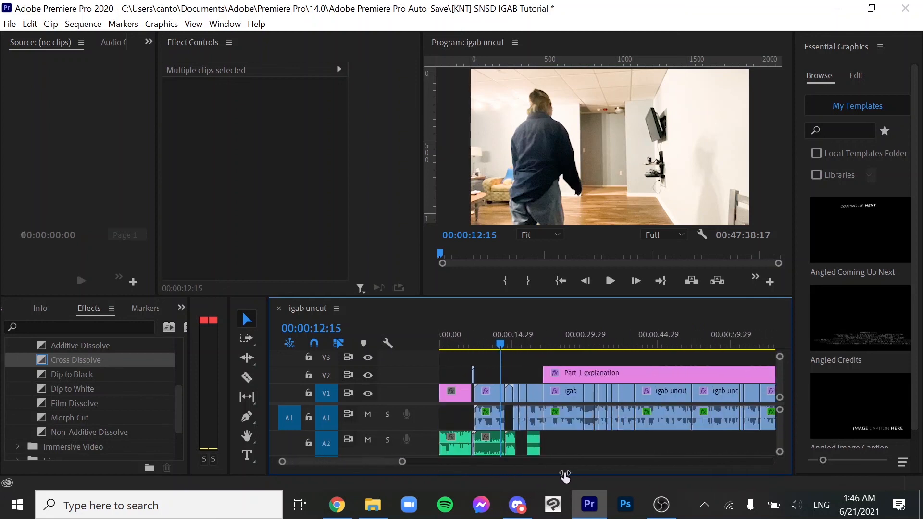
{"action": "left_click_drag", "start_coordinate": [347, 464], "coordinate": [320, 461]}
{"action": "left_click", "coordinate": [443, 325]}
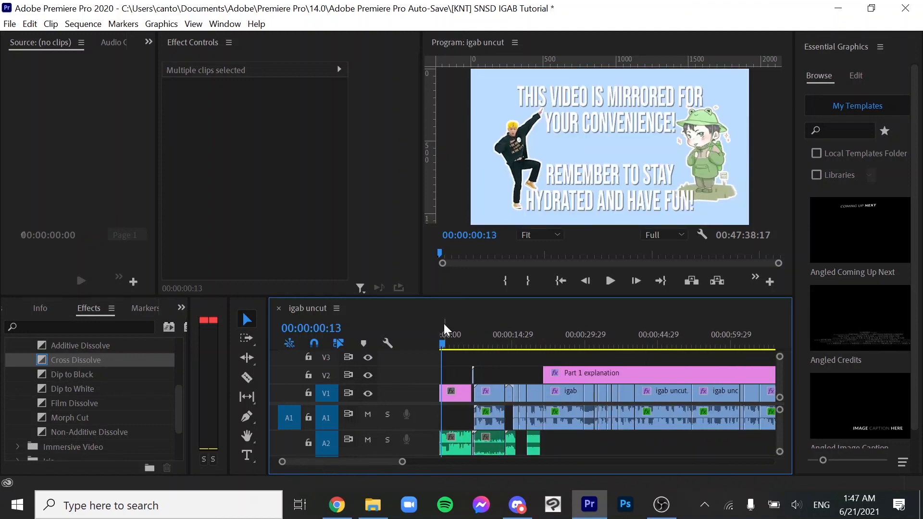